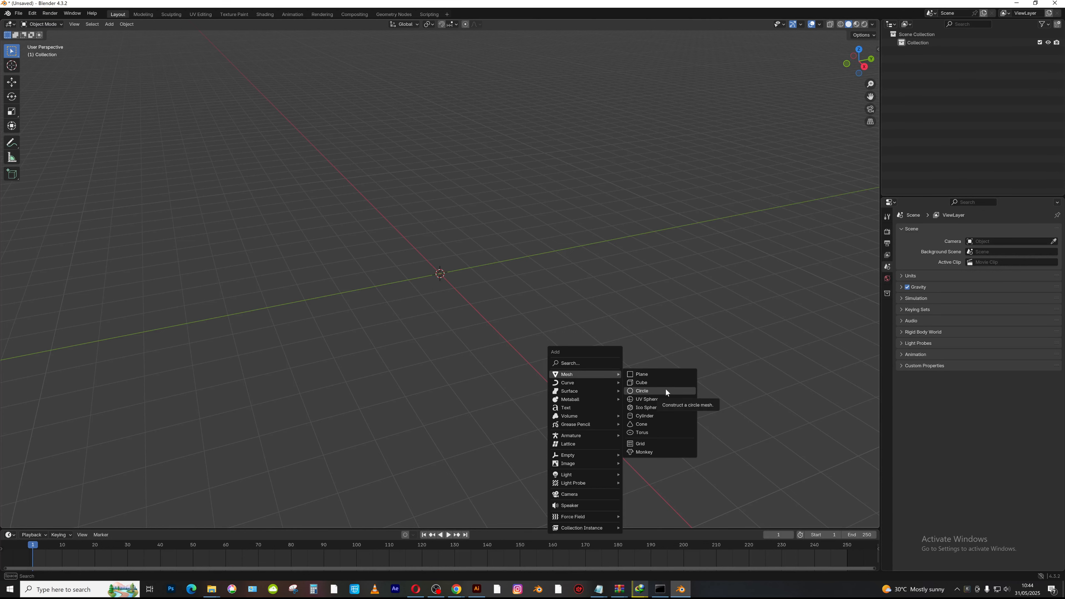
- Add a UV sphere at the origin and rotate it 90 degrees about the Y axis from the front view
{"action": "left_click", "coordinate": [646, 401]}
{"action": "middle_click_drag", "start_coordinate": [460, 353], "coordinate": [448, 270]}
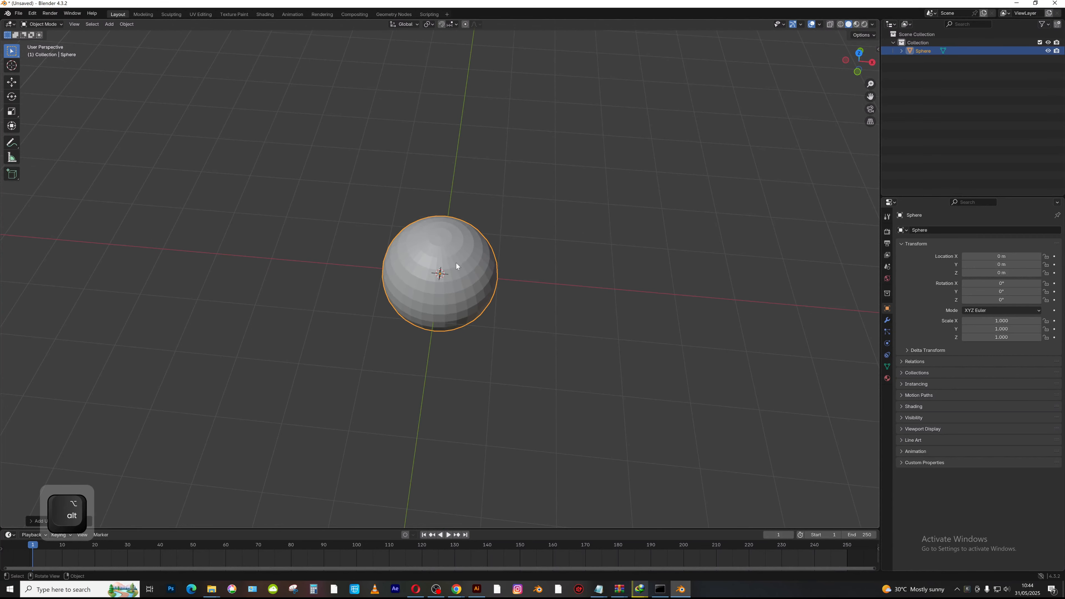
{"action": "key", "text": "1"}
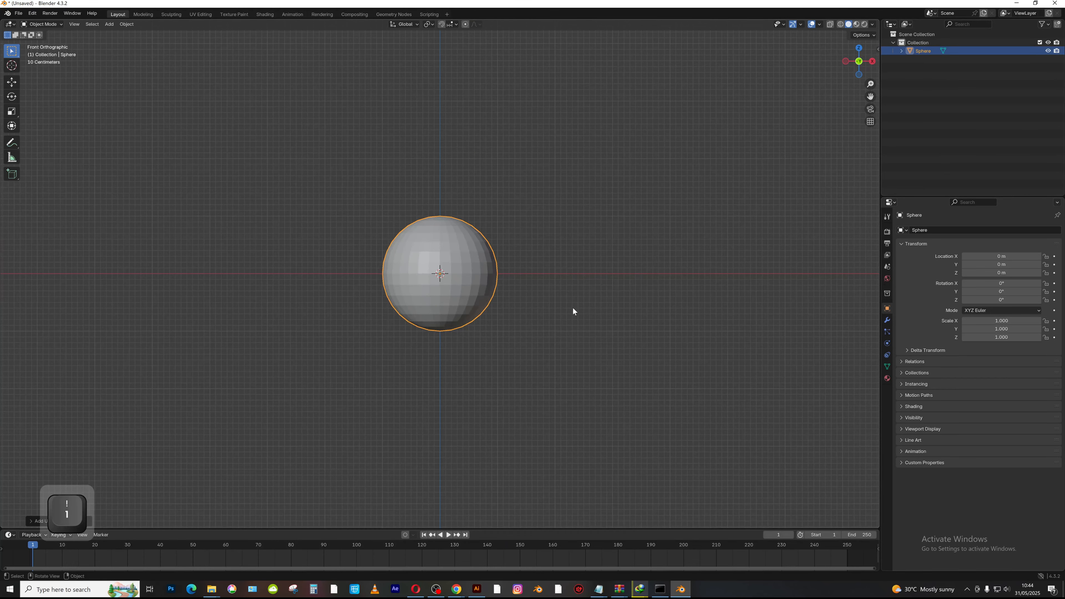
{"action": "key", "text": "r"}
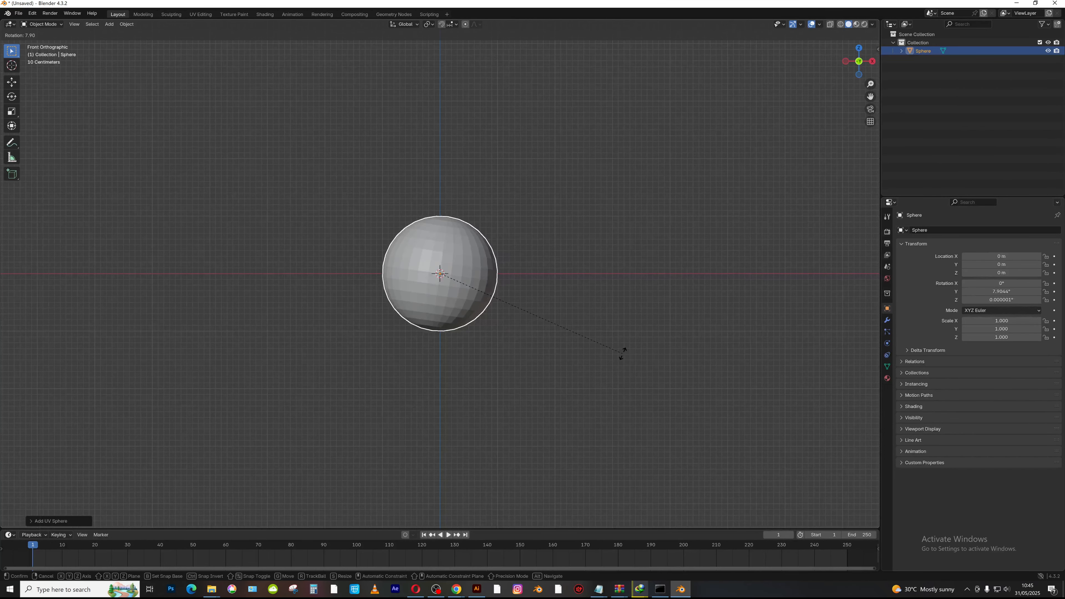
{"action": "type", "text": "90"}
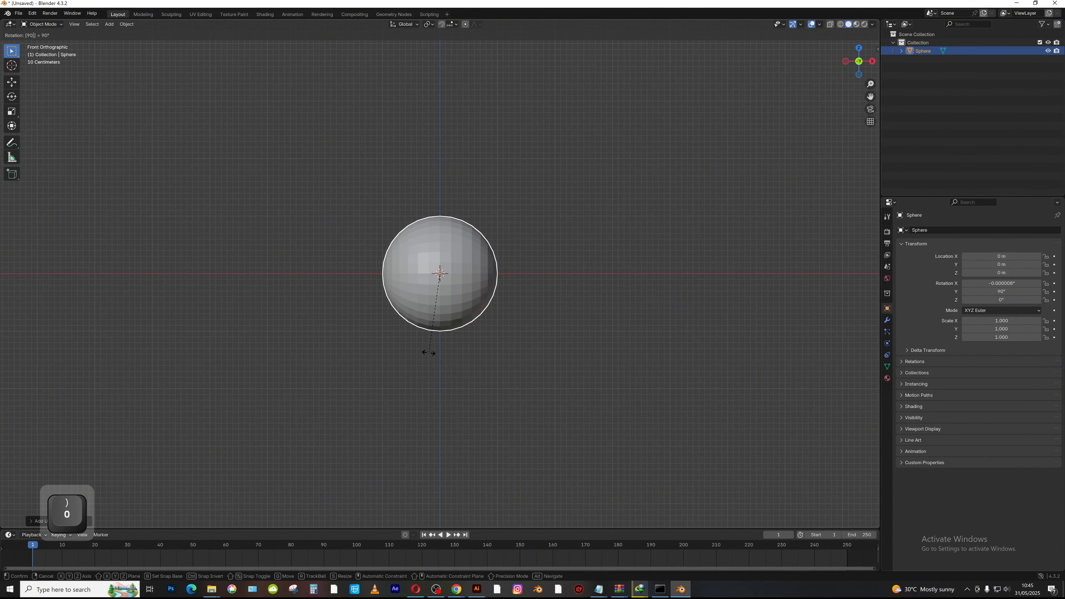
{"action": "key", "text": "Return"}
- Select the triangle-fan faces at both poles of the sphere and bridge them into a hole running through it
{"action": "middle_click_drag", "start_coordinate": [545, 322], "coordinate": [471, 313]}
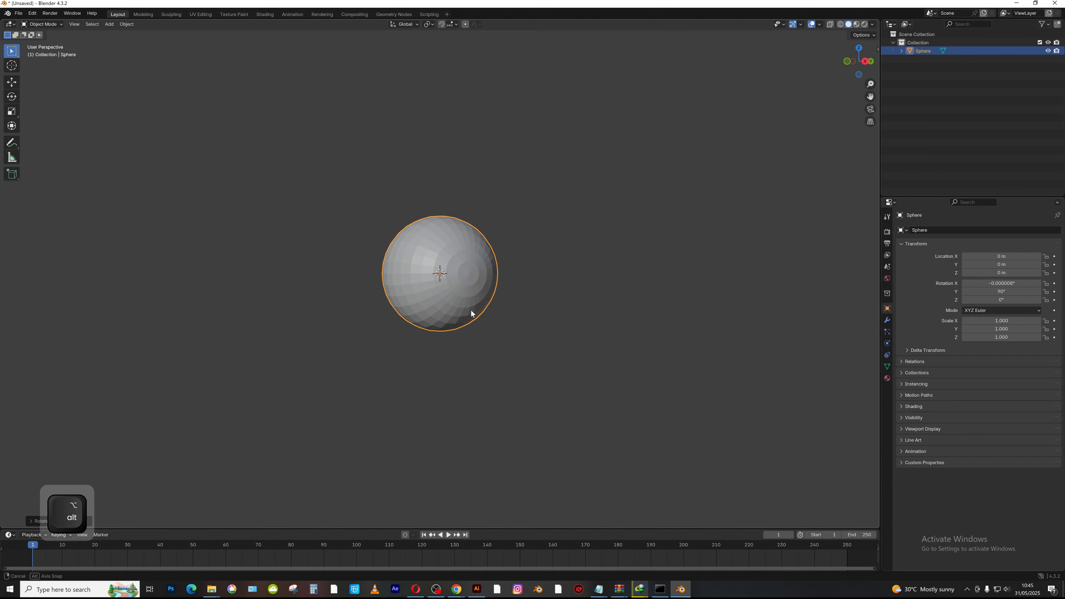
{"action": "key", "text": "Tab"}
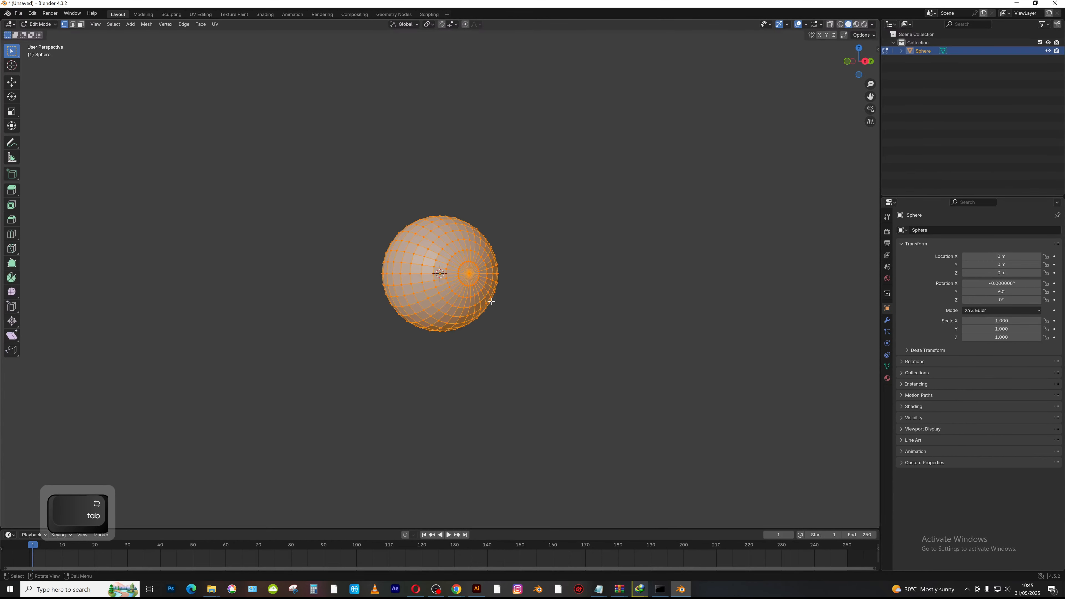
{"action": "left_click_drag", "start_coordinate": [516, 320], "coordinate": [503, 246], "text": "ctrl+alt"}
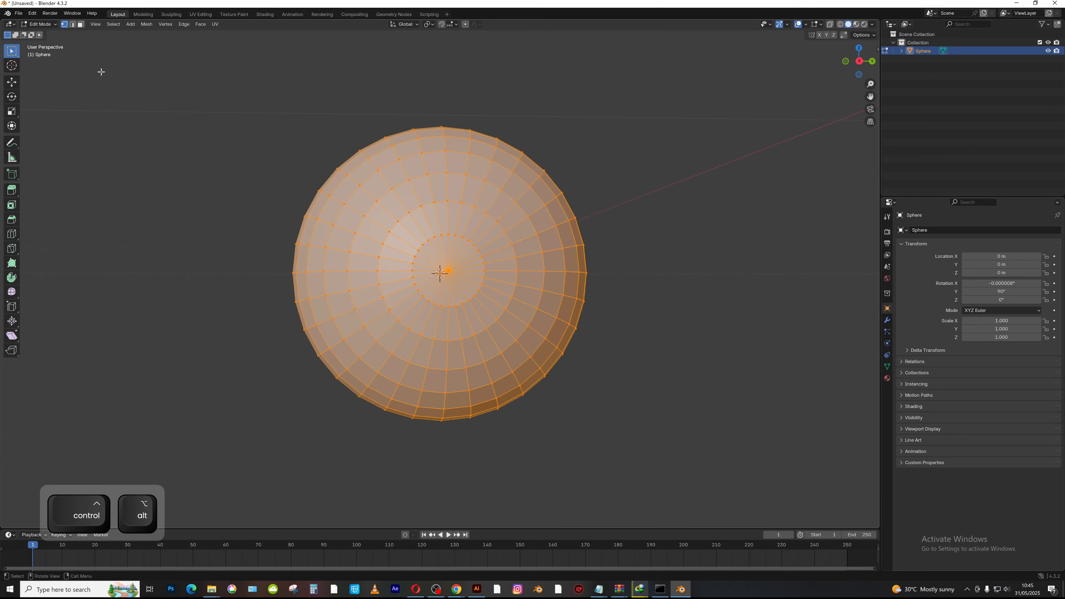
{"action": "left_click", "coordinate": [80, 24]}
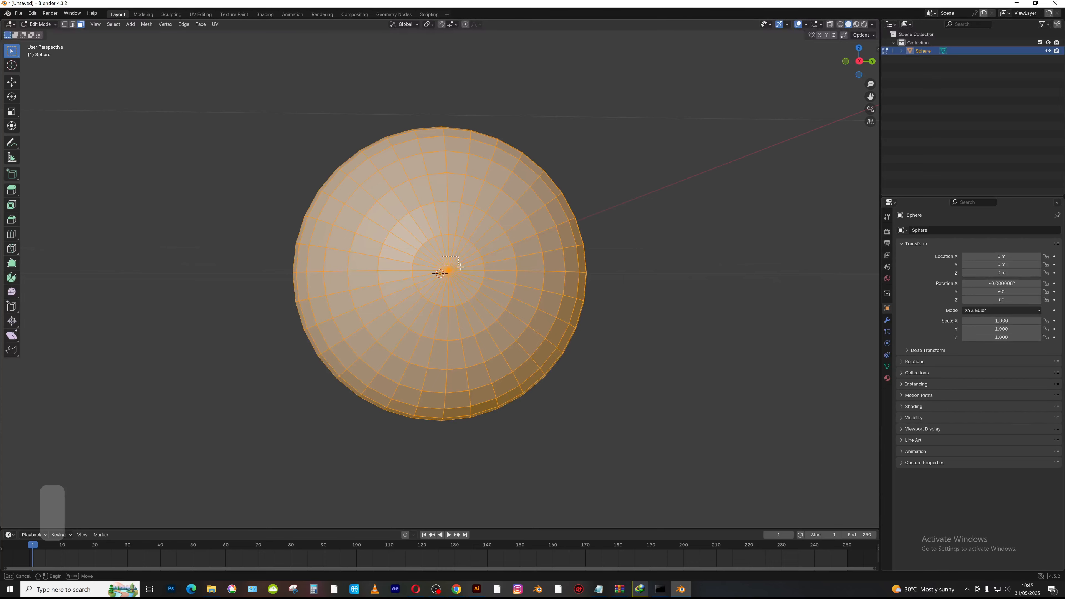
{"action": "left_click", "coordinate": [412, 288], "text": "alt"}
{"action": "left_click_drag", "start_coordinate": [413, 288], "coordinate": [659, 306], "text": "alt"}
{"action": "left_click_drag", "start_coordinate": [485, 295], "coordinate": [625, 369], "text": "shift"}
{"action": "key", "text": "ctrl+e"}
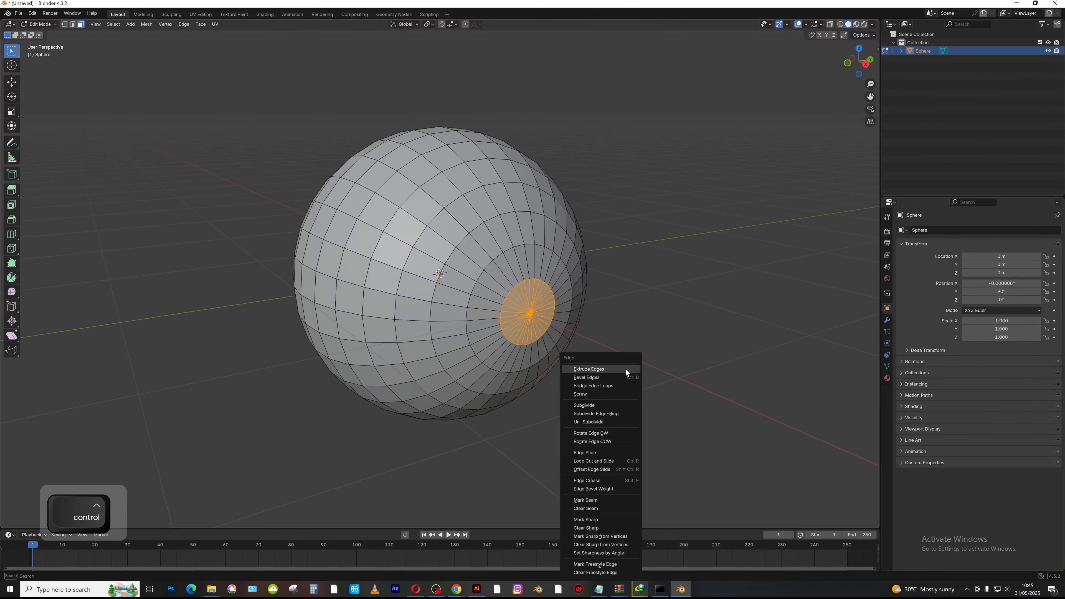
{"action": "left_click", "coordinate": [601, 386]}
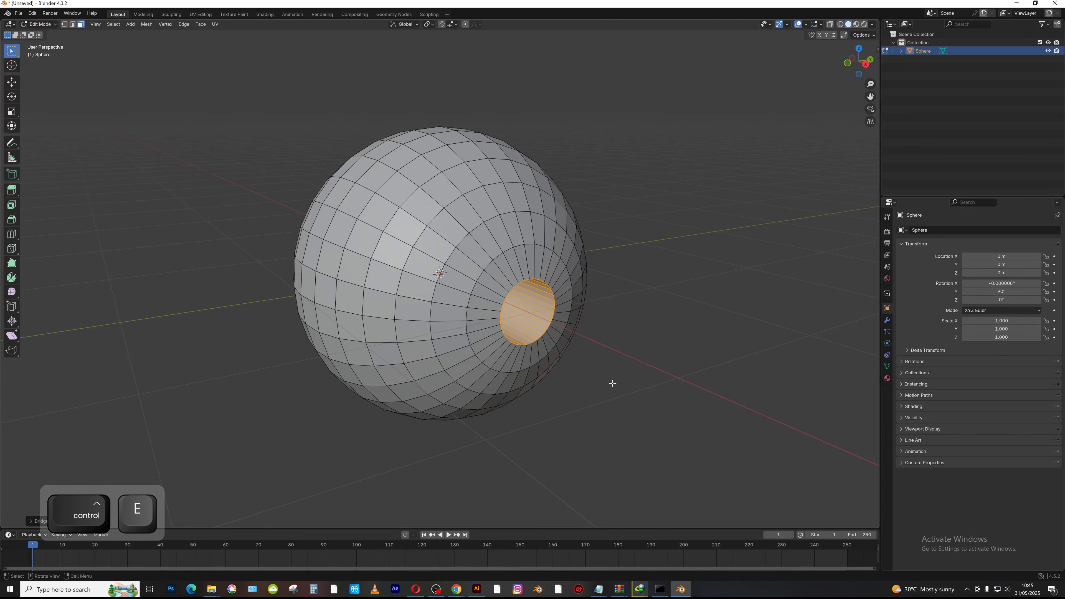
{"action": "key", "text": "KP_3"}
{"action": "middle_click_drag", "start_coordinate": [610, 367], "coordinate": [637, 364]}
{"action": "key", "text": "Tab"}
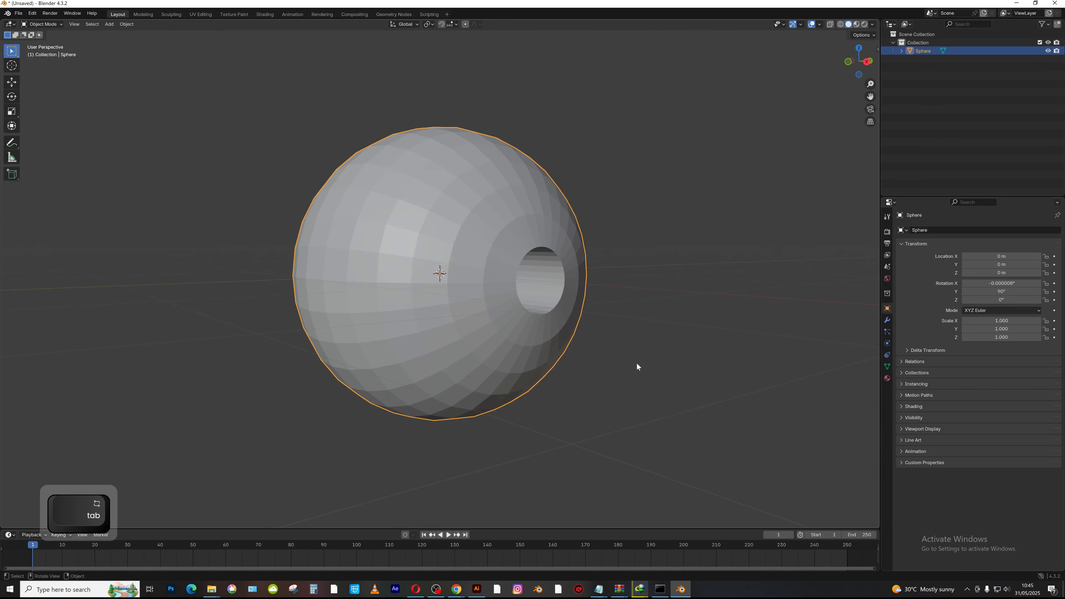
- Add a mesh cylinder at the origin and rotate it 90 degrees about the Y axis from the front view
{"action": "scroll", "coordinate": [587, 249], "scroll_direction": "down", "scroll_amount": 4}
{"action": "middle_click_drag", "start_coordinate": [542, 345], "coordinate": [581, 342], "text": "alt"}
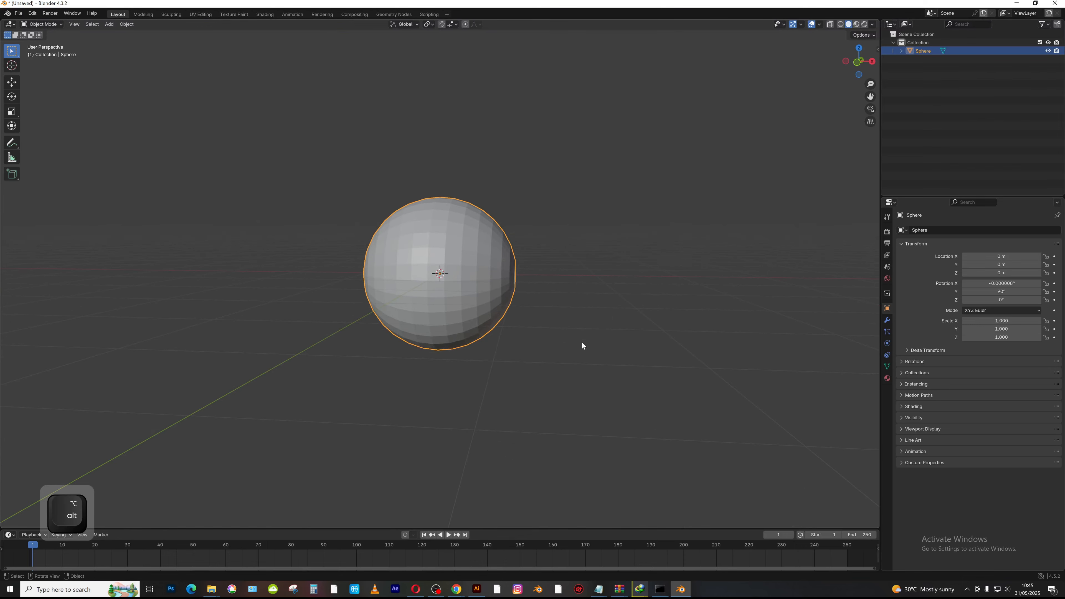
{"action": "key", "text": "shift+a"}
{"action": "mouse_move", "coordinate": [556, 350]}
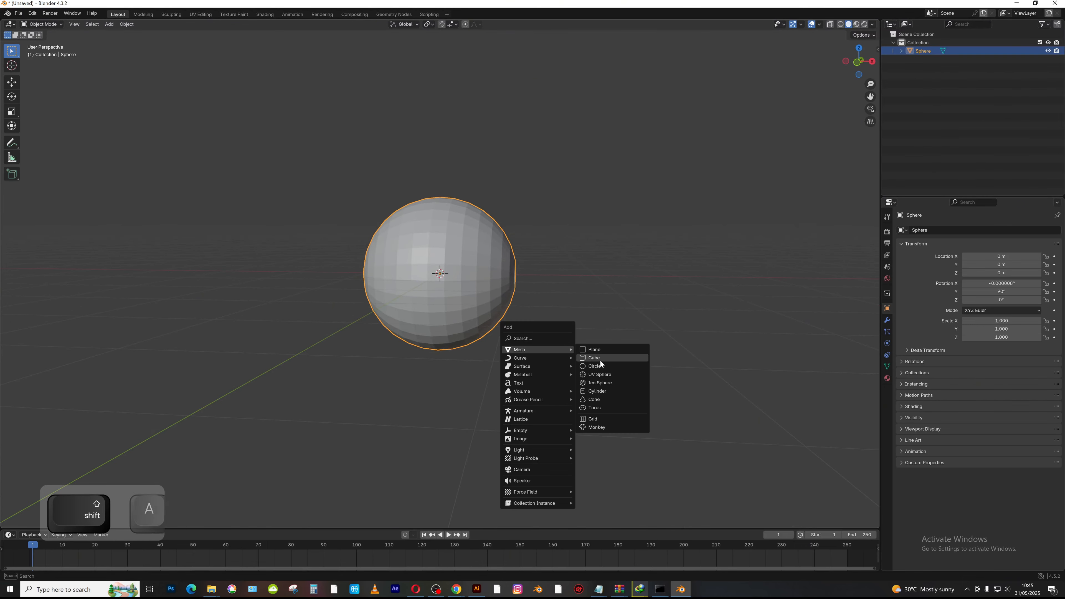
{"action": "left_click", "coordinate": [599, 391]}
{"action": "key", "text": "1"}
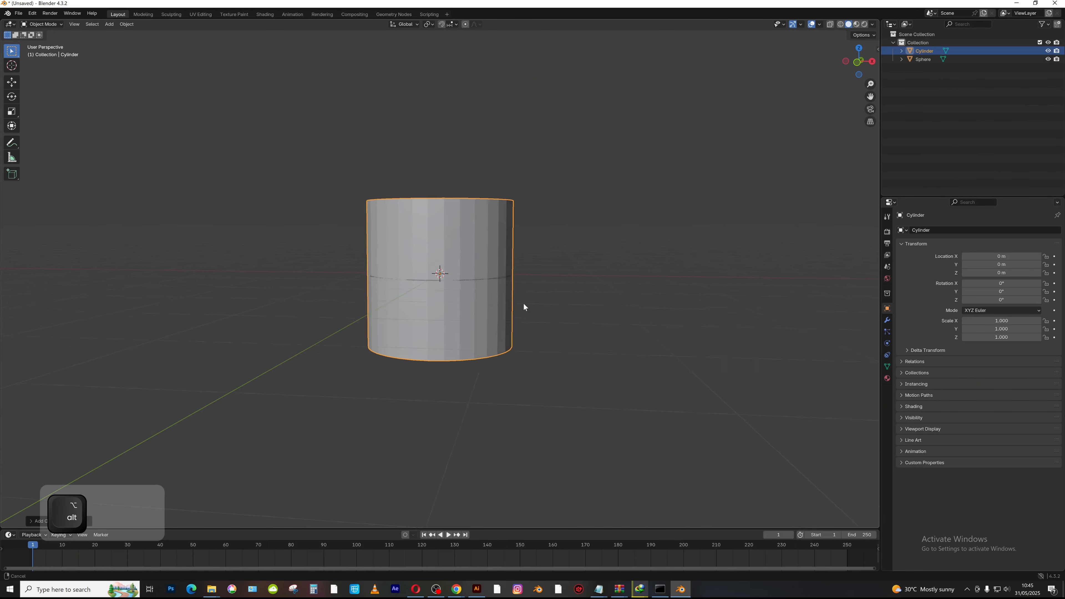
{"action": "key", "text": "r"}
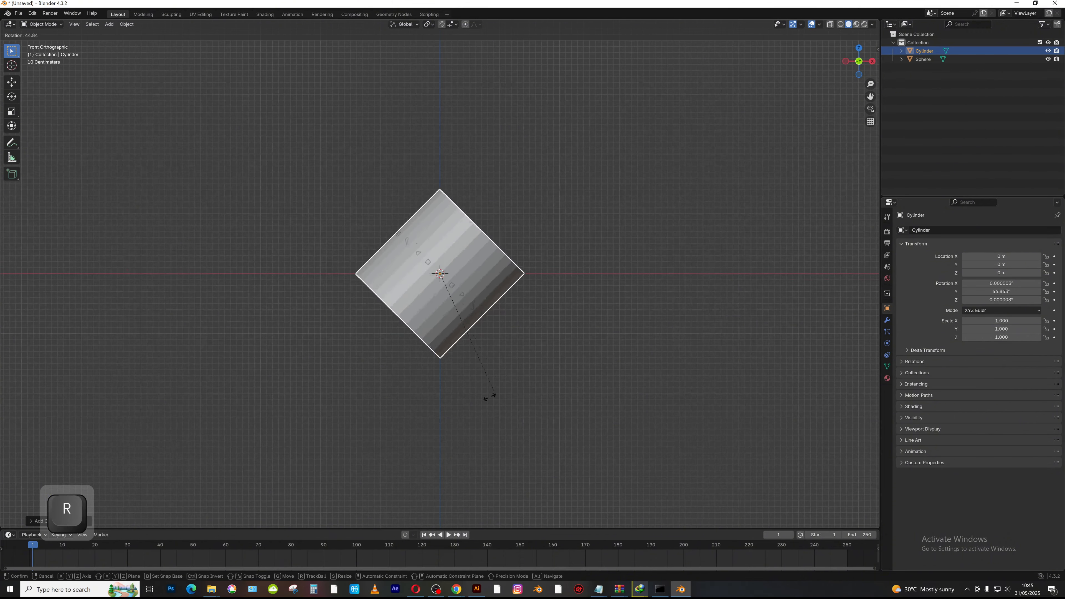
{"action": "type", "text": "90"}
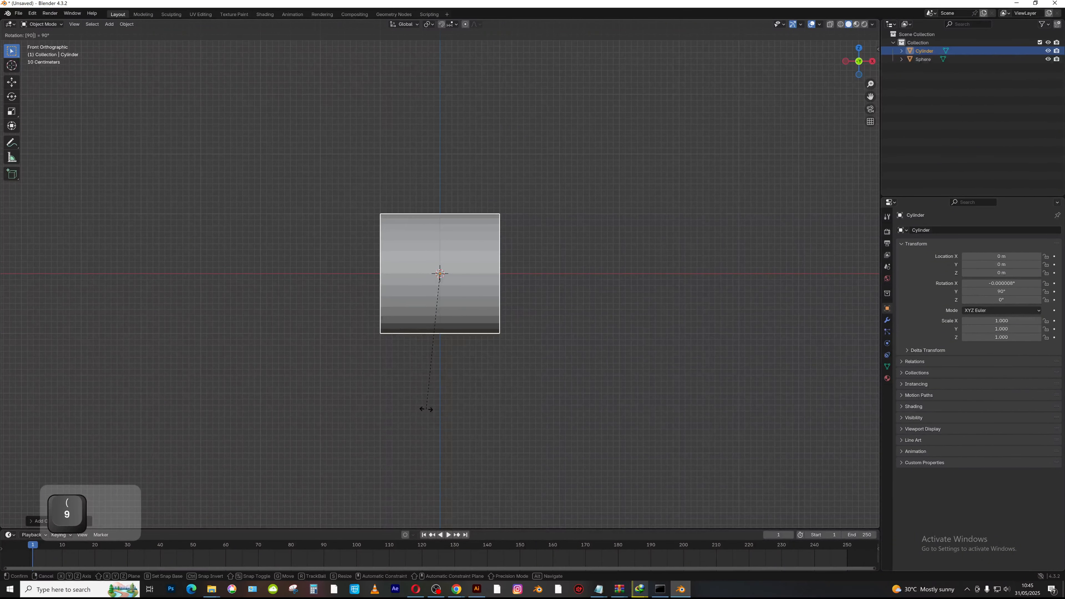
{"action": "key", "text": "Return"}
- Move the cylinder along X to about 3.48 m, clear of the sphere, and scale it uniformly to about 1.59
{"action": "key", "text": "g"}
{"action": "key", "text": "x"}
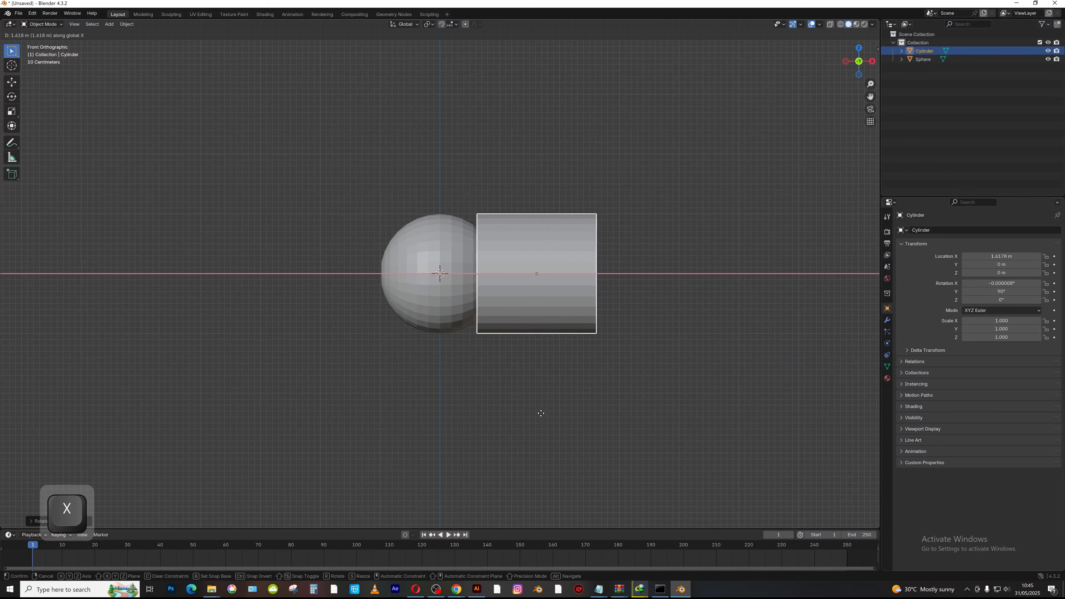
{"action": "left_click", "coordinate": [643, 386]}
{"action": "scroll", "coordinate": [654, 372], "scroll_direction": "down", "scroll_amount": 1}
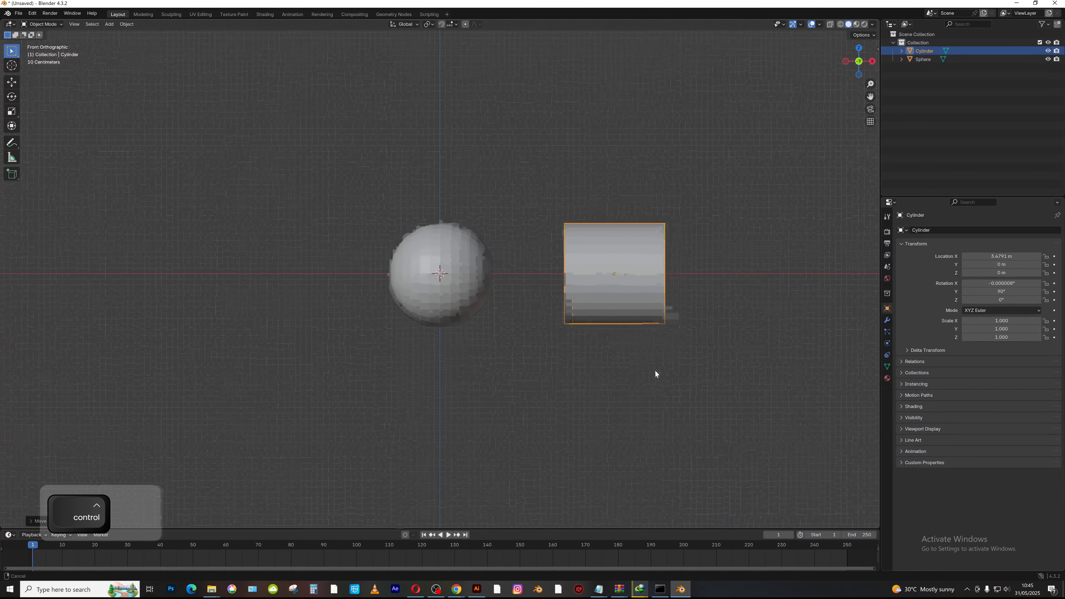
{"action": "key", "text": "s"}
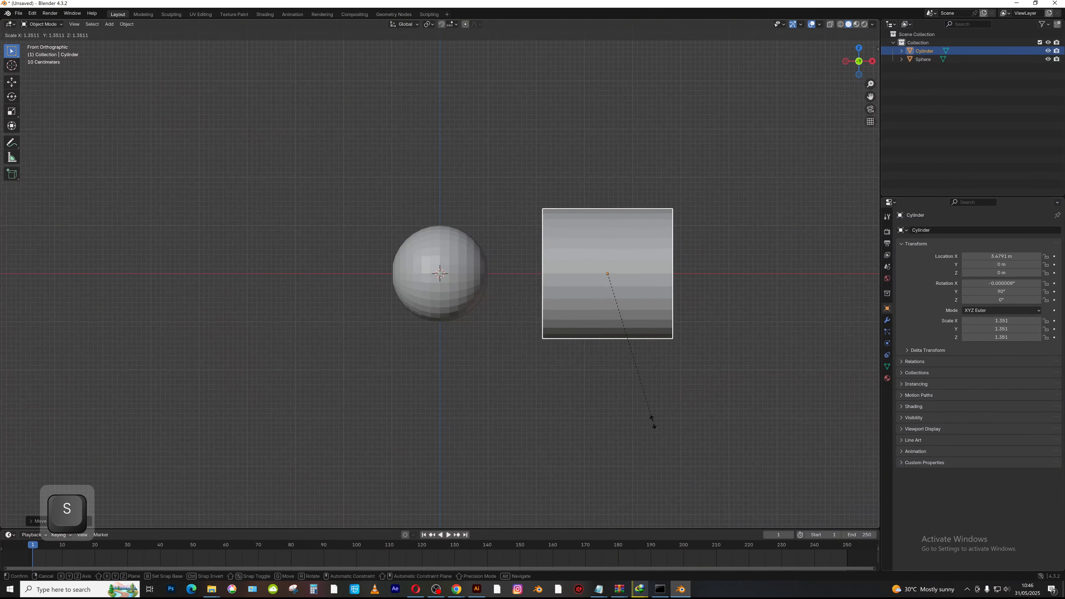
{"action": "left_click", "coordinate": [643, 414]}
- Shift the cylinder along X to about 3.97 m and stretch it lengthwise along X to a scale of about 2.99
{"action": "key", "text": "g"}
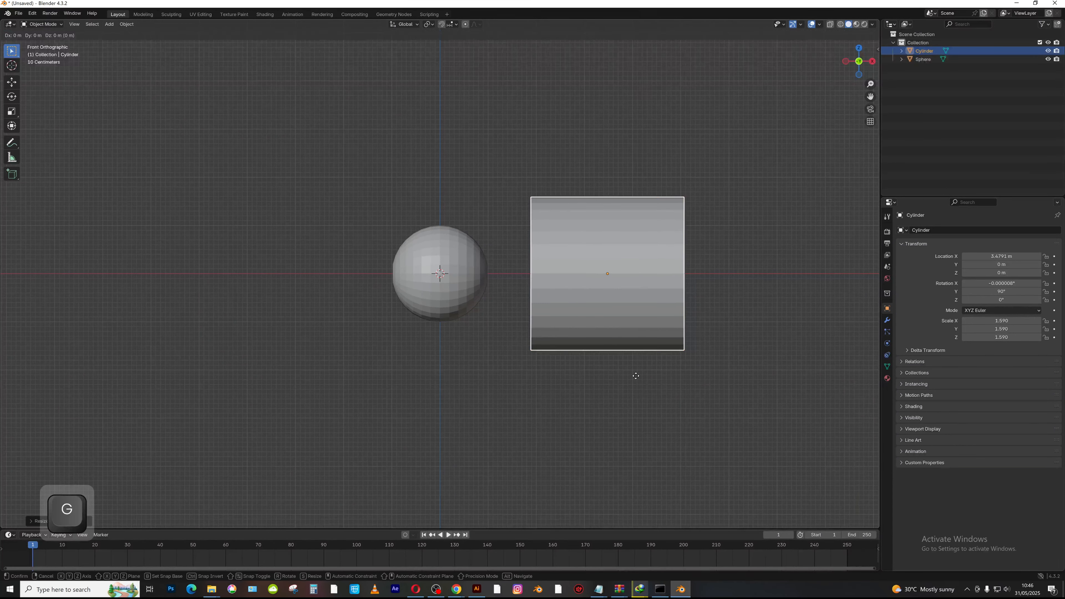
{"action": "key", "text": "x"}
{"action": "left_click", "coordinate": [657, 381]}
{"action": "key", "text": "s"}
{"action": "key", "text": "x"}
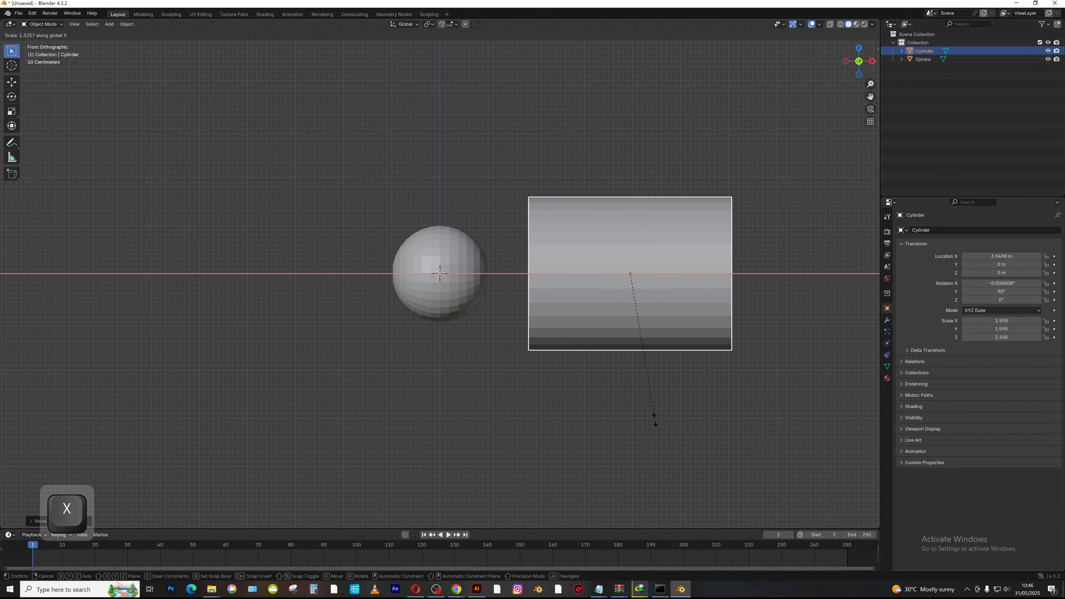
{"action": "left_click", "coordinate": [648, 477]}
{"action": "scroll", "coordinate": [675, 325], "scroll_direction": "down", "scroll_amount": 2}
- Select both end faces of the cylinder and inset them by about 0.86 m, leaving small central circles
{"action": "key", "text": "Tab"}
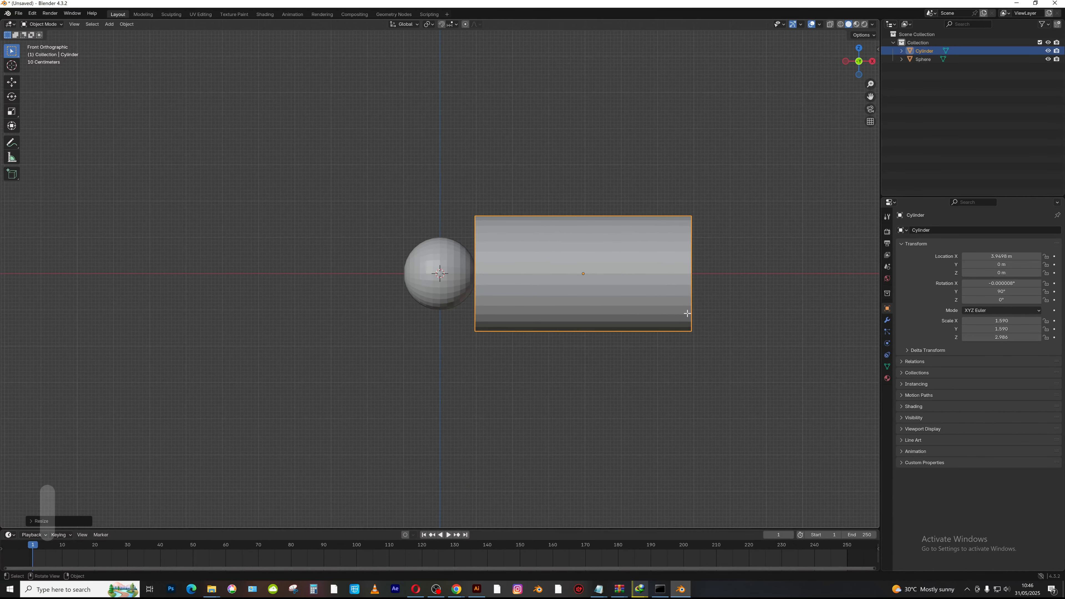
{"action": "left_click_drag", "start_coordinate": [706, 307], "coordinate": [592, 291], "text": "alt"}
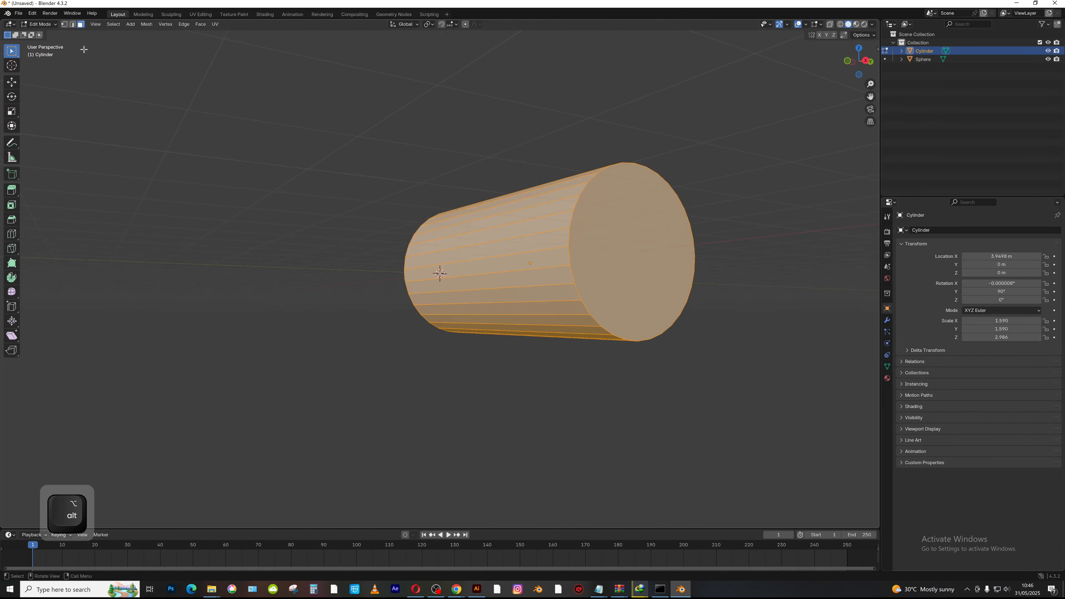
{"action": "left_click_drag", "start_coordinate": [125, 112], "coordinate": [472, 299], "text": "alt"}
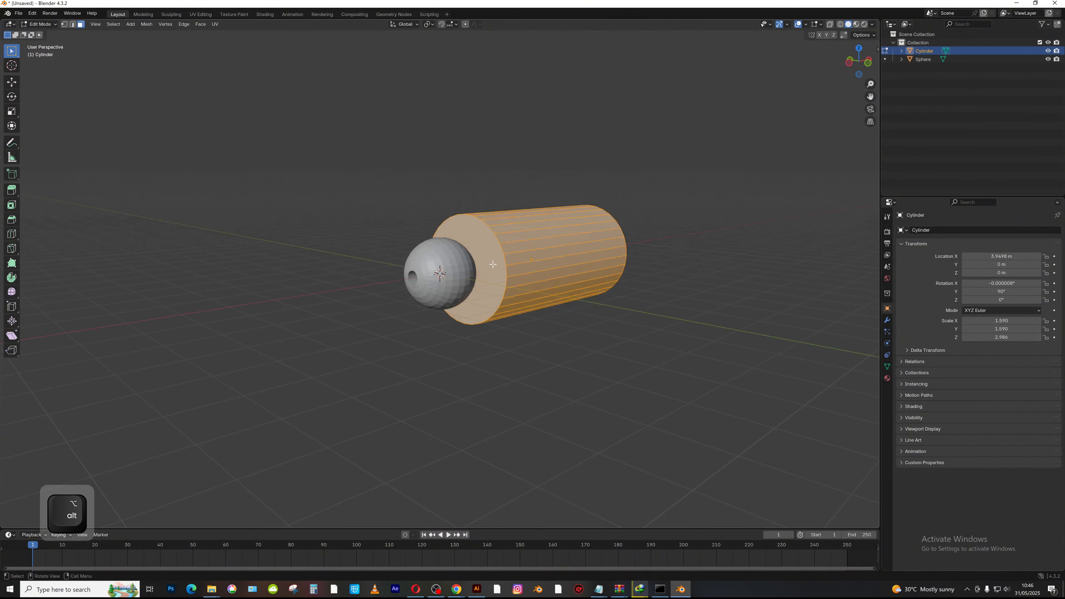
{"action": "key", "text": "alt+a"}
{"action": "left_click_drag", "start_coordinate": [492, 263], "coordinate": [542, 313], "text": "alt"}
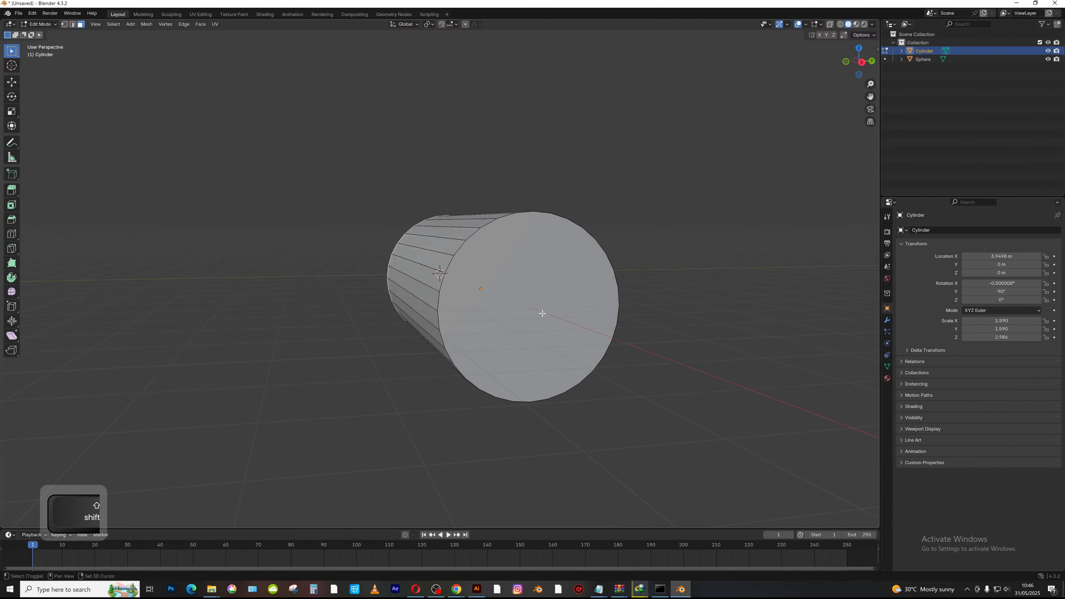
{"action": "left_click", "coordinate": [542, 314], "text": "shift"}
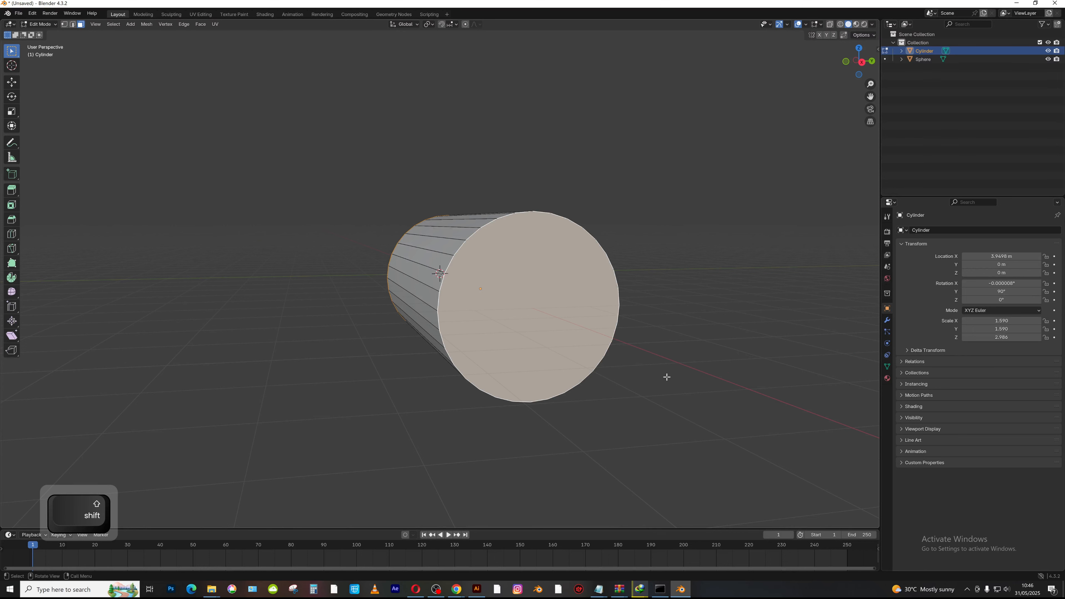
{"action": "left_click_drag", "start_coordinate": [567, 371], "coordinate": [667, 362], "text": "alt"}
{"action": "key", "text": "i"}
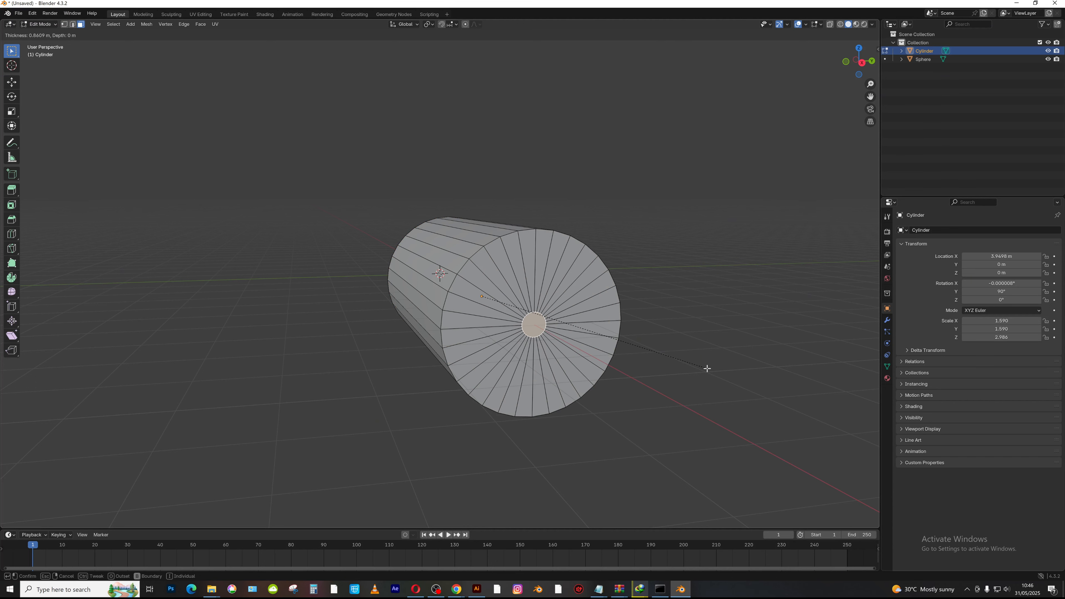
{"action": "left_click", "coordinate": [707, 368]}
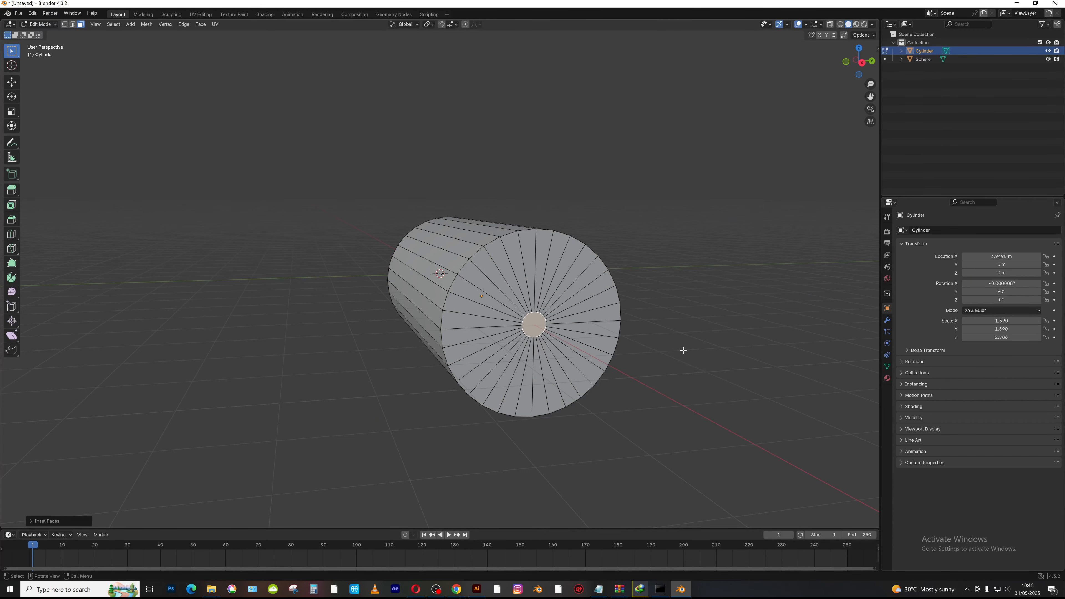
- Bridge the two small inset end faces to create a hole through the cylinder's length
{"action": "middle_click_drag", "start_coordinate": [582, 367], "coordinate": [589, 367]}
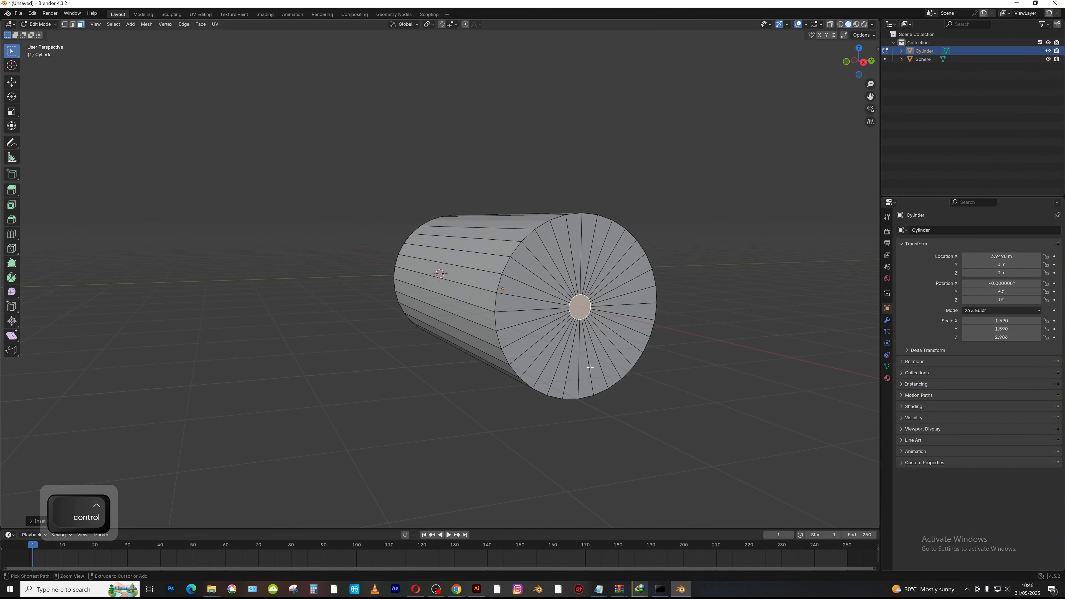
{"action": "key", "text": "ctrl+e"}
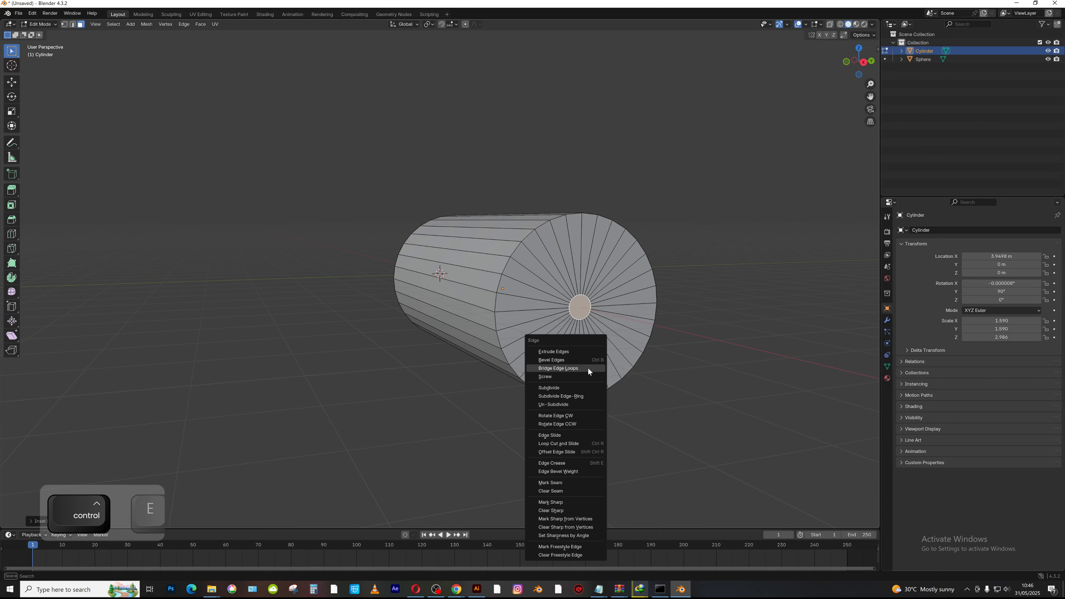
{"action": "left_click", "coordinate": [585, 368]}
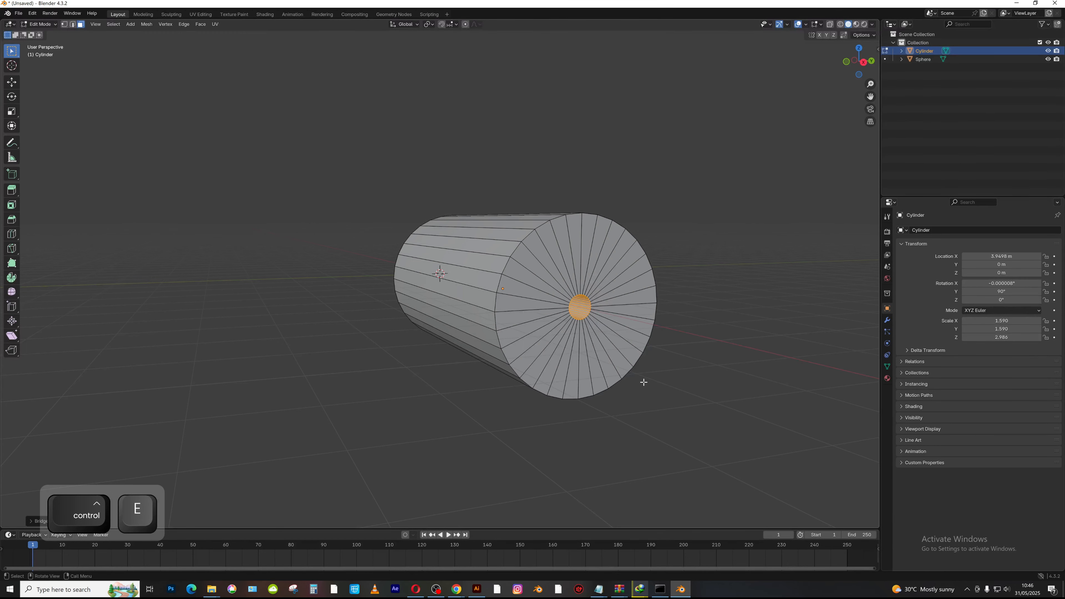
- Add nine evenly spaced loop cuts along the cylinder's length without sliding them, and return to Object Mode
{"action": "middle_click_drag", "start_coordinate": [640, 380], "coordinate": [658, 352], "text": "alt"}
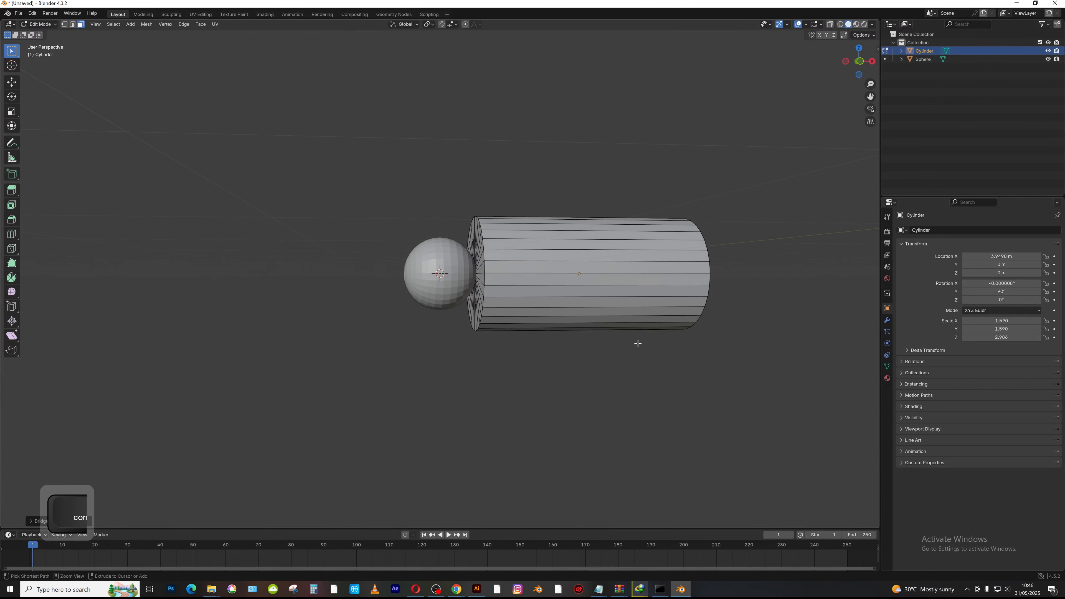
{"action": "key", "text": "ctrl+r"}
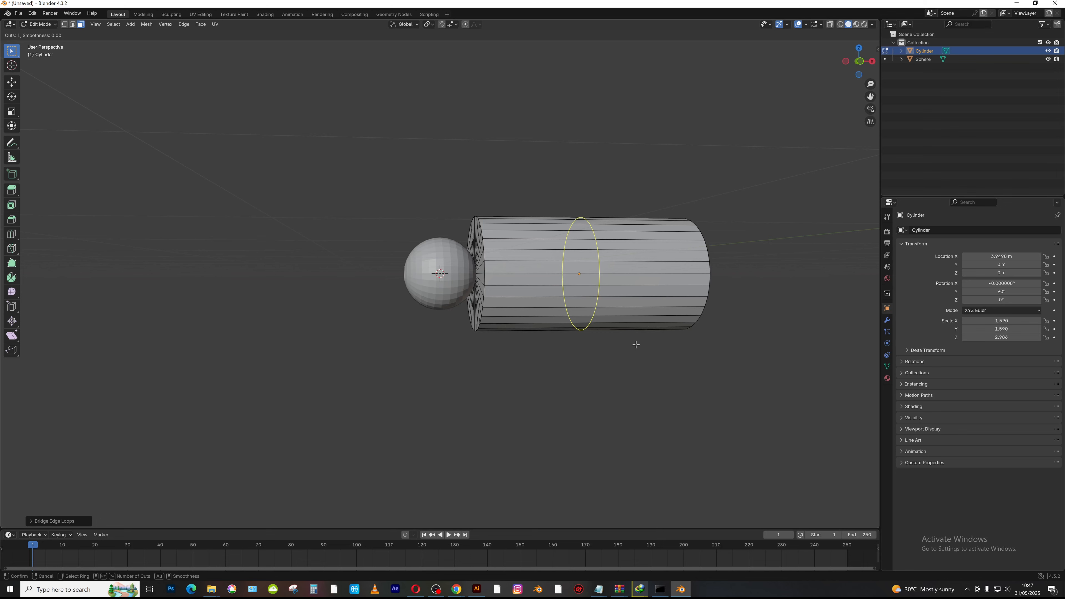
{"action": "scroll", "coordinate": [635, 345], "scroll_direction": "up", "scroll_amount": 5}
{"action": "scroll", "coordinate": [635, 345], "scroll_direction": "down", "scroll_amount": 5}
{"action": "scroll", "coordinate": [635, 345], "scroll_direction": "up", "scroll_amount": 5}
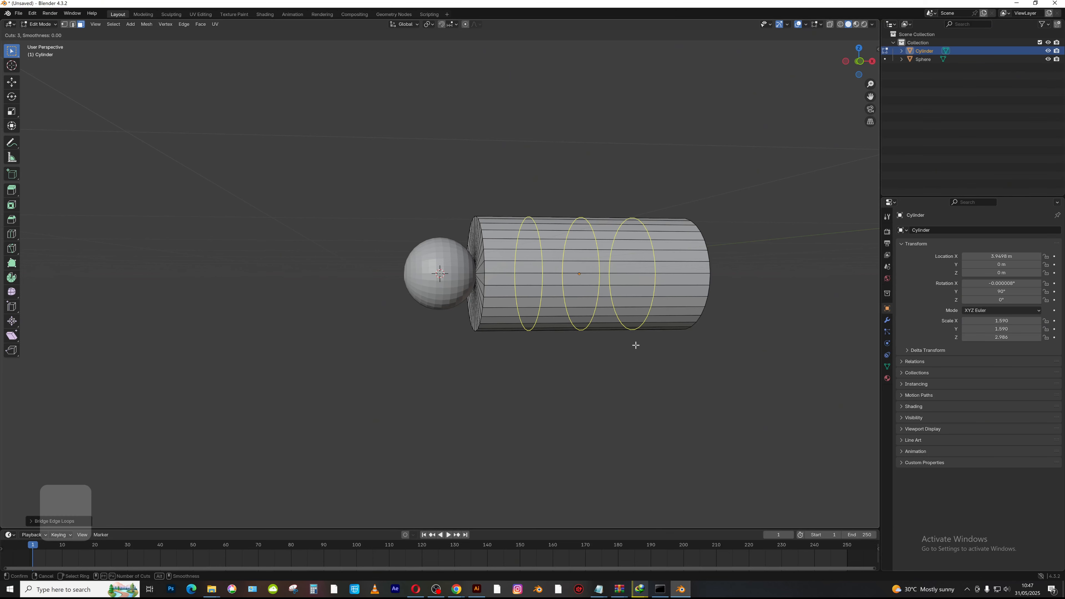
{"action": "key", "text": "equal"}
{"action": "key", "text": "equal"}
{"action": "key", "text": "equal"}
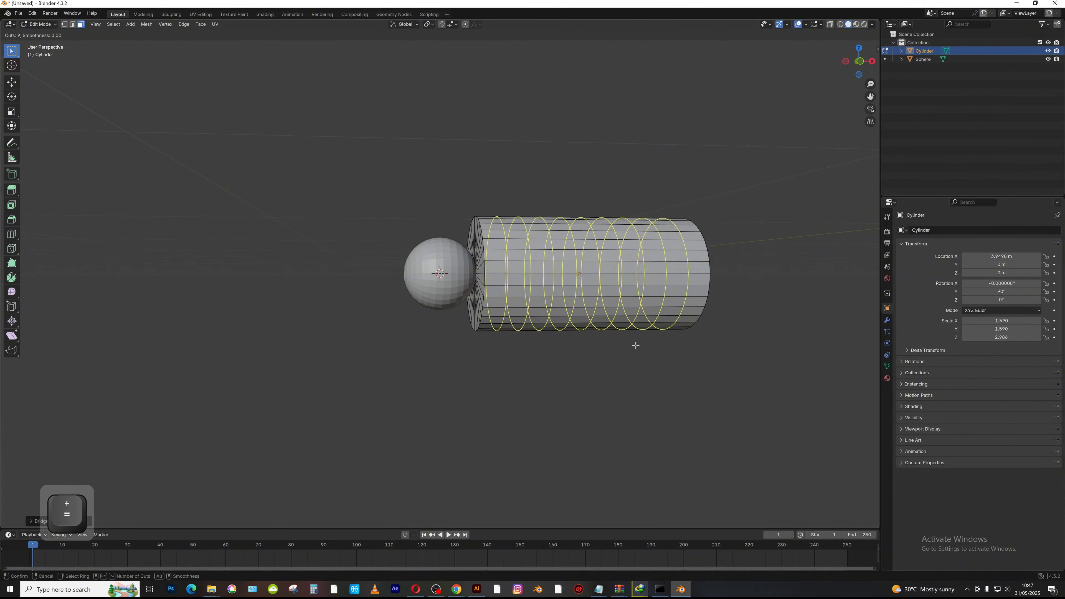
{"action": "left_click", "coordinate": [636, 345]}
{"action": "key", "text": "alt"}
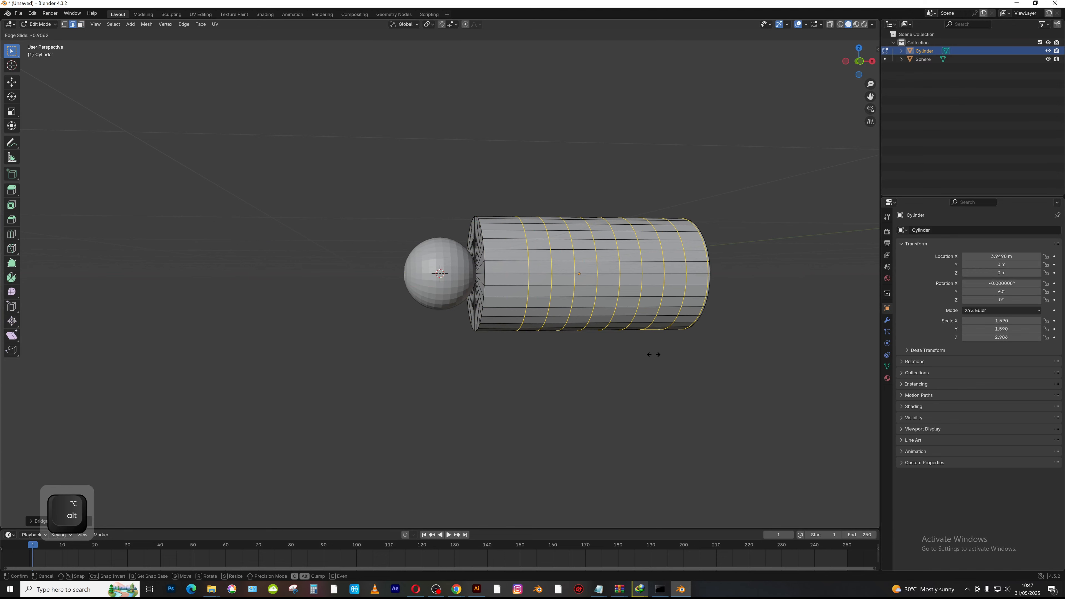
{"action": "key", "text": "Escape"}
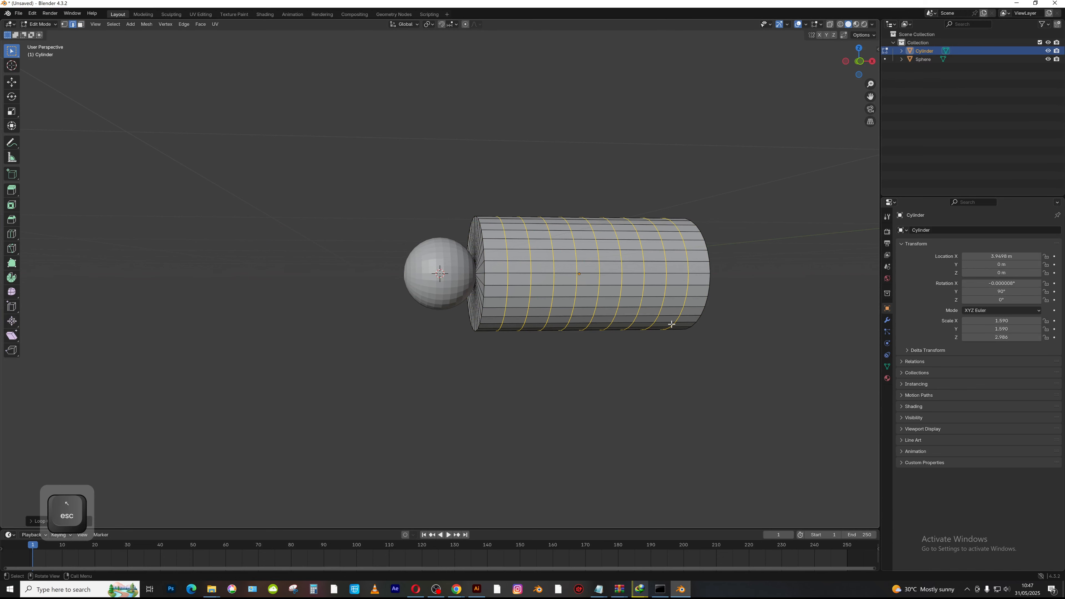
{"action": "middle_click_drag", "start_coordinate": [671, 323], "coordinate": [592, 329]}
{"action": "mouse_move", "coordinate": [592, 329]}
{"action": "left_mouse_down", "text": "alt"}
{"action": "mouse_move", "coordinate": [600, 320]}
{"action": "mouse_move", "coordinate": [575, 326]}
{"action": "left_mouse_up", "text": "alt"}
{"action": "key", "text": "Tab"}
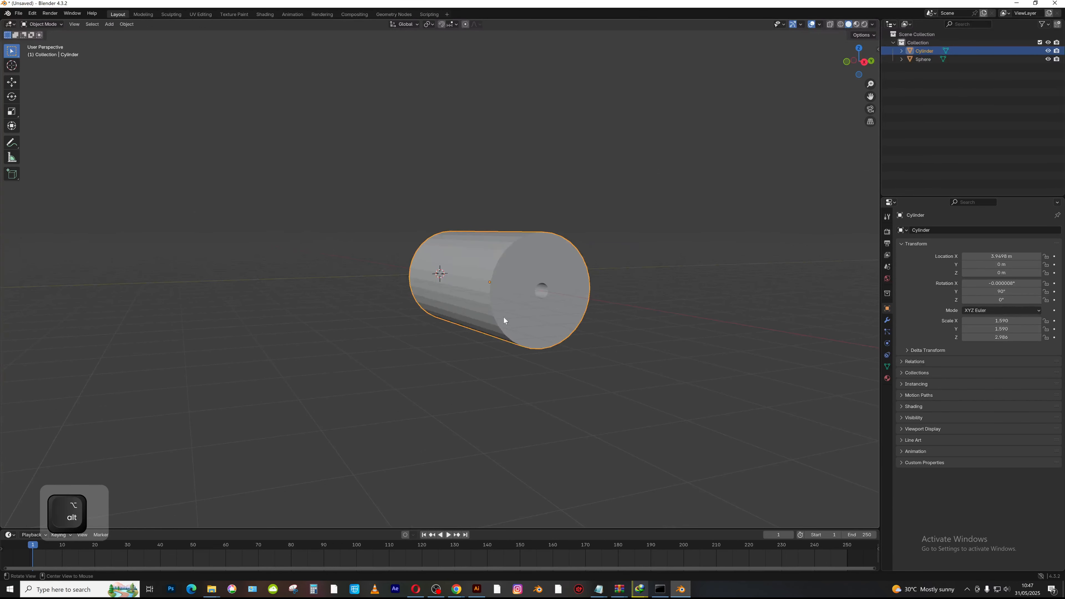
- Duplicate the cylinder along X to about -4.01 m, on the opposite side of the sphere, working in front view
{"action": "left_click_drag", "start_coordinate": [503, 317], "coordinate": [586, 321], "text": "alt"}
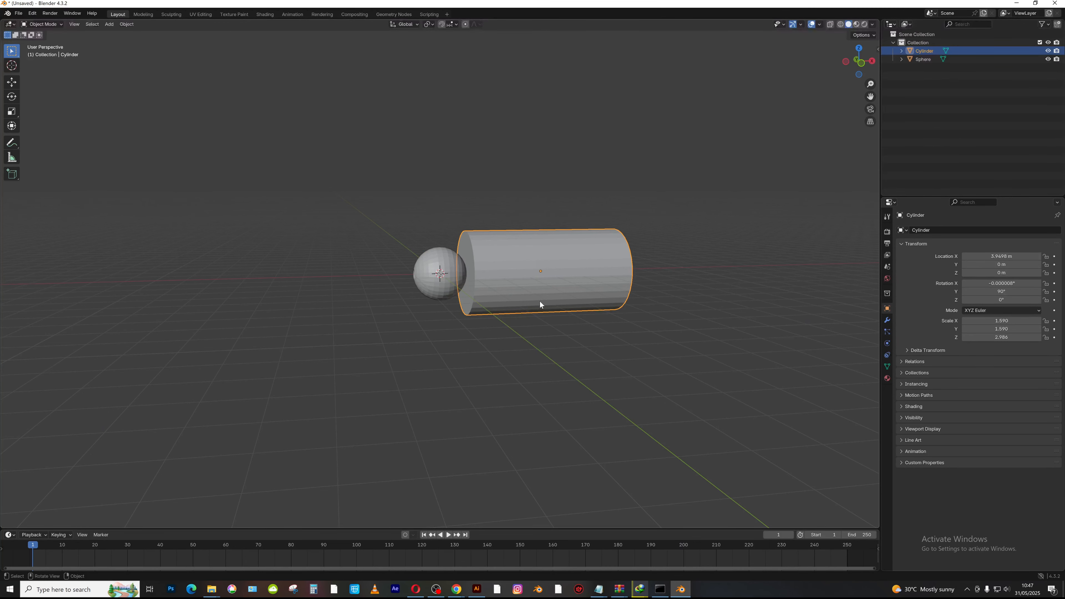
{"action": "key", "text": "KP_1"}
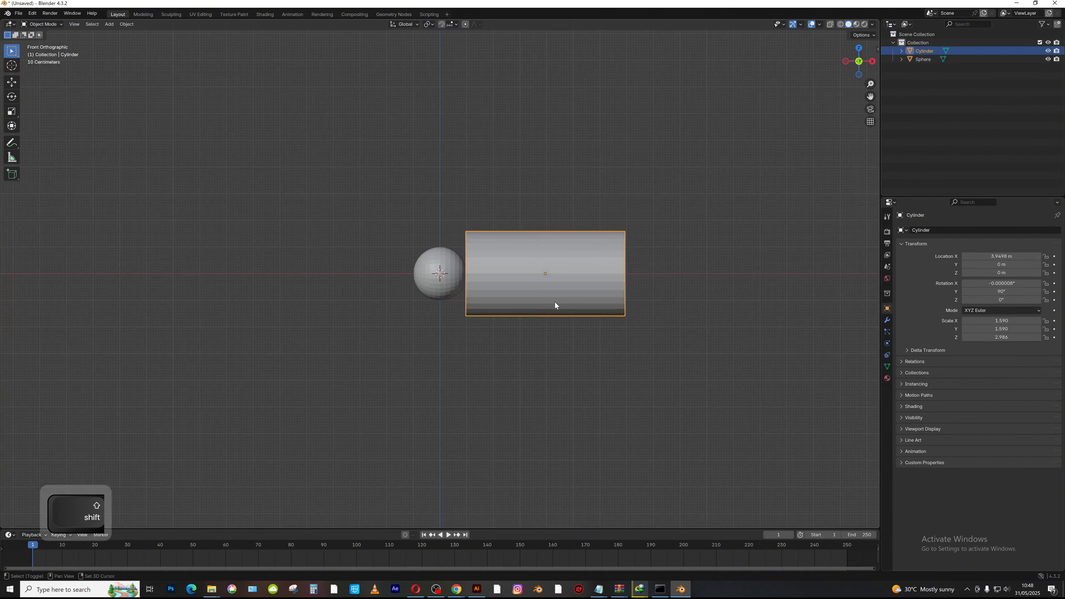
{"action": "key", "text": "shift+d"}
{"action": "key", "text": "x"}
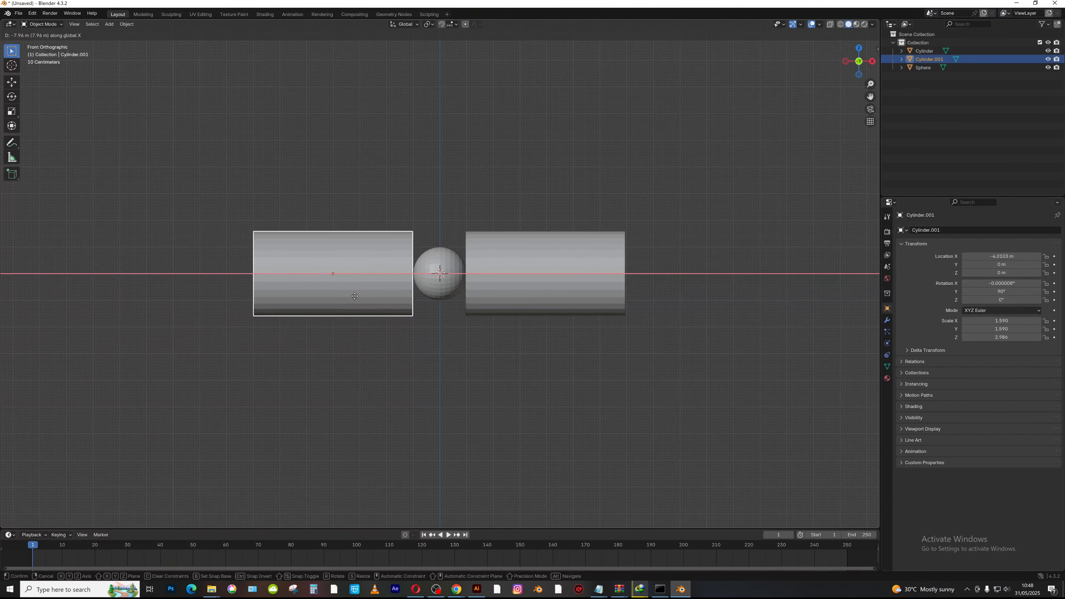
{"action": "left_click", "coordinate": [353, 297]}
- Dissolve all the loop cuts on the duplicated cylinder in Edit Mode, leaving only its lengthwise edges
{"action": "left_click_drag", "start_coordinate": [353, 298], "coordinate": [473, 311], "text": "alt+shift"}
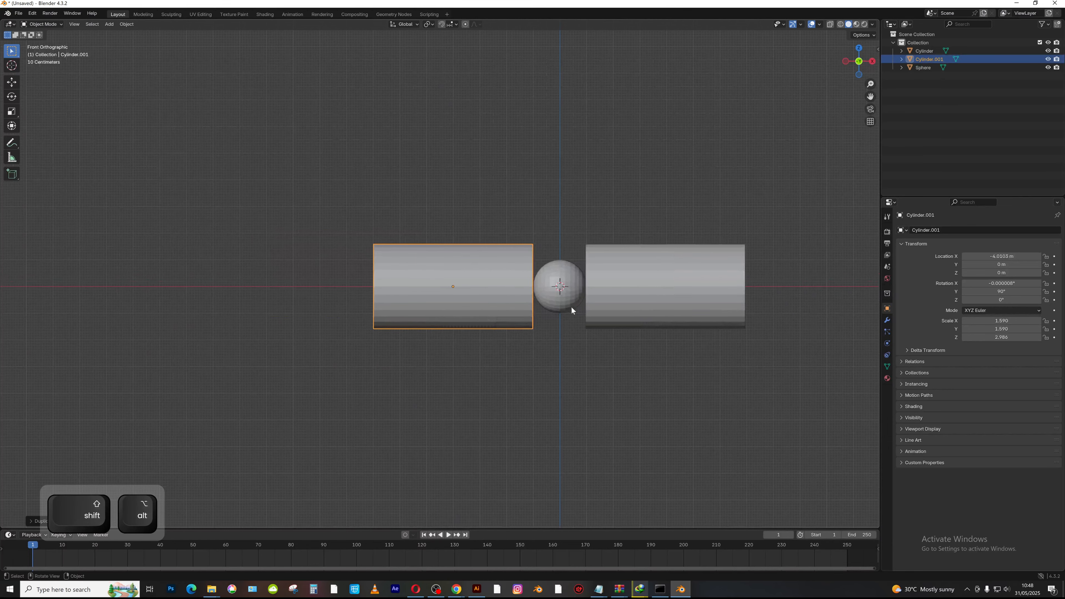
{"action": "key", "text": "Tab"}
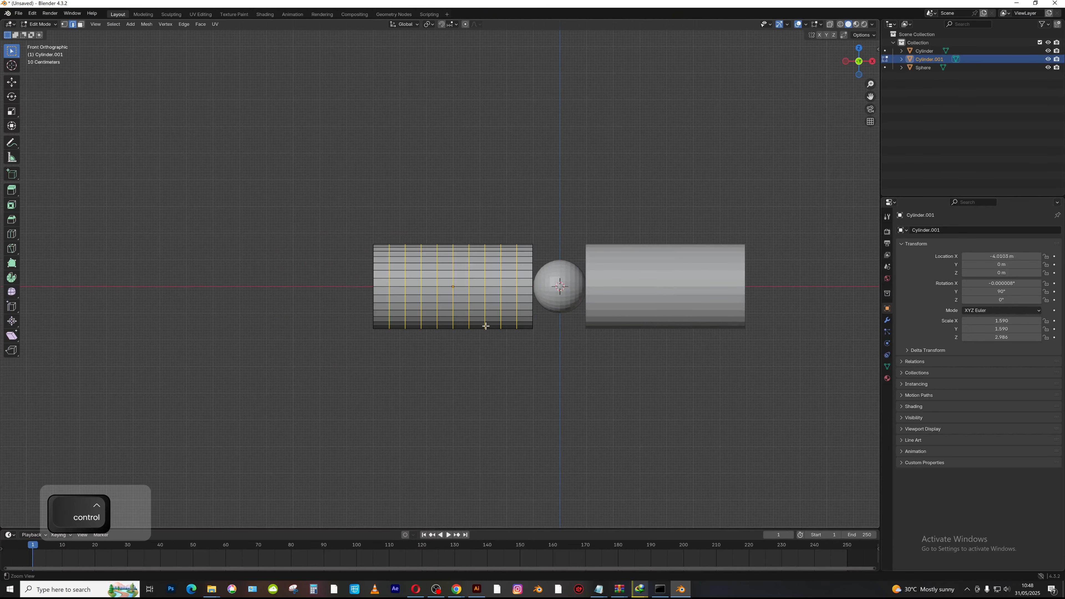
{"action": "left_click_drag", "start_coordinate": [485, 326], "coordinate": [482, 306], "text": "ctrl+alt"}
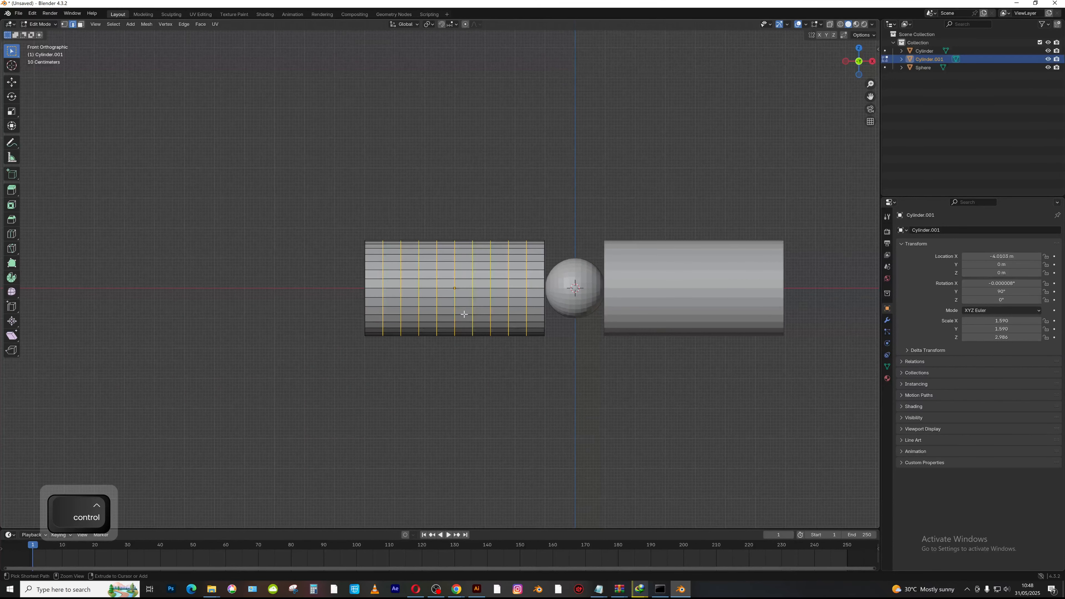
{"action": "key", "text": "ctrl+x"}
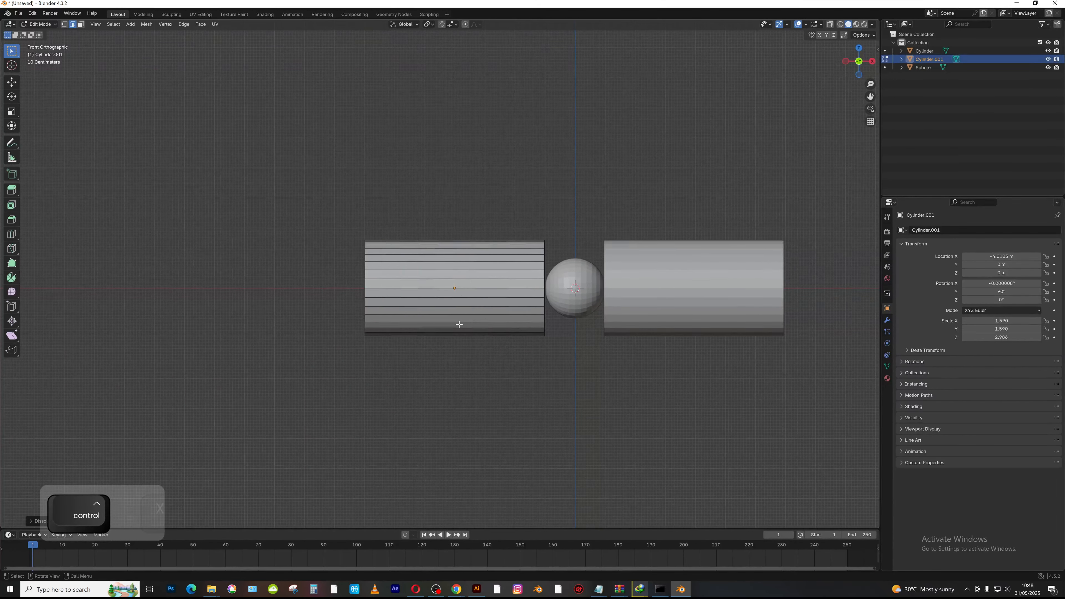
{"action": "key", "text": "ctrl+x"}
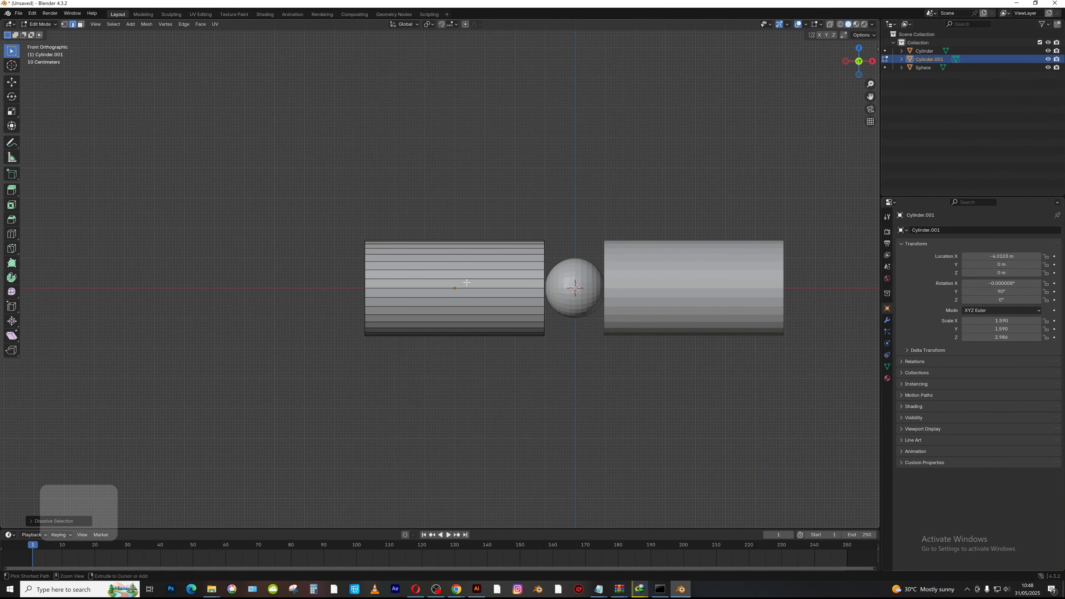
- Add two evenly spaced loop cuts around the duplicated cylinder without sliding them
{"action": "key", "text": "ctrl+r"}
{"action": "scroll", "coordinate": [467, 288], "scroll_direction": "up", "scroll_amount": 1}
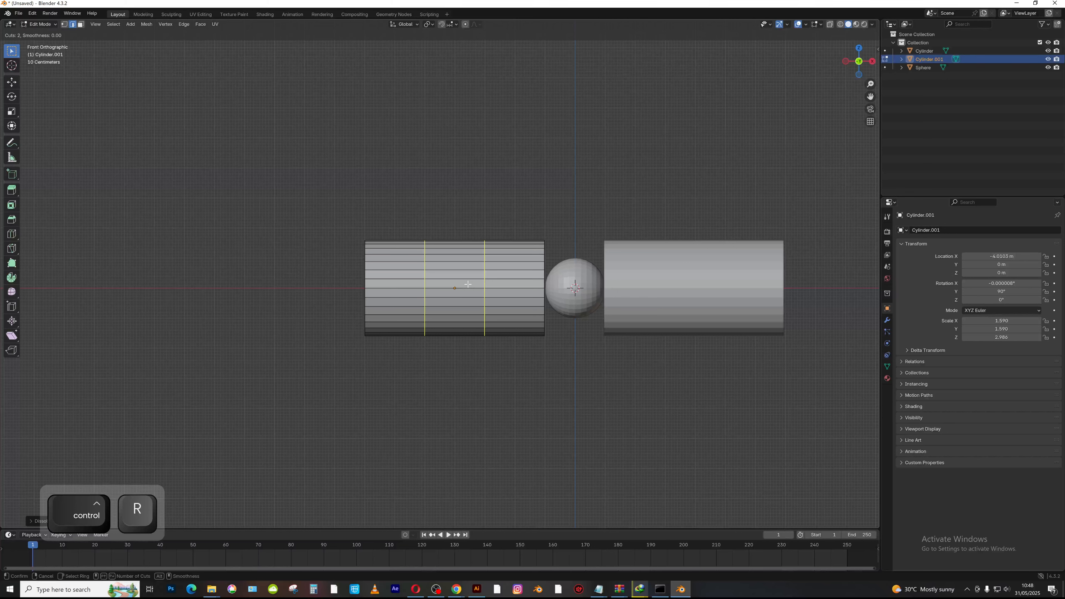
{"action": "left_click", "coordinate": [467, 284]}
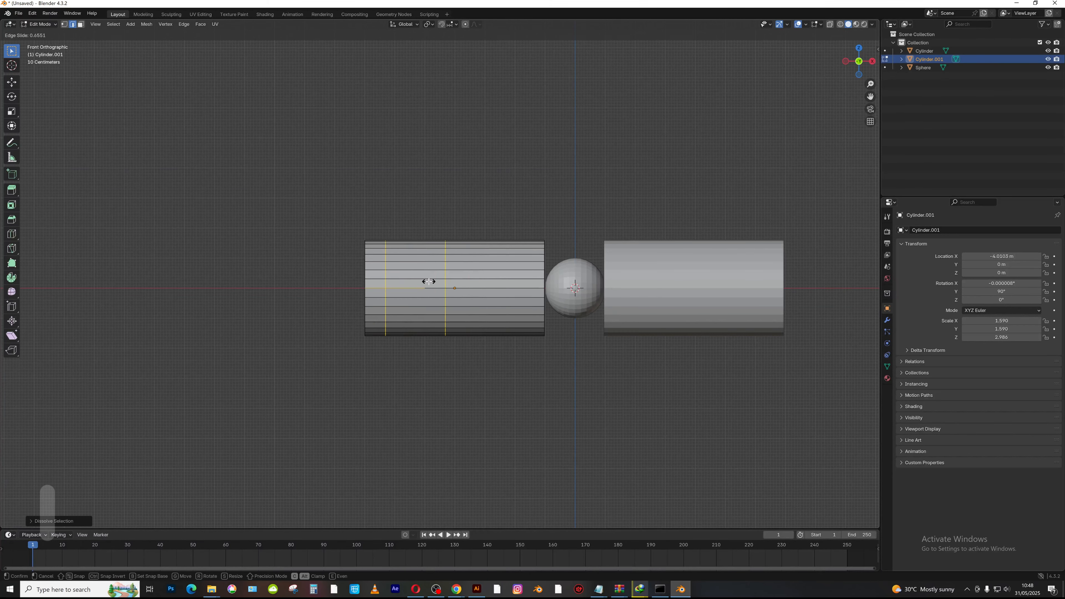
{"action": "right_click", "coordinate": [490, 286]}
{"action": "key", "text": "Escape"}
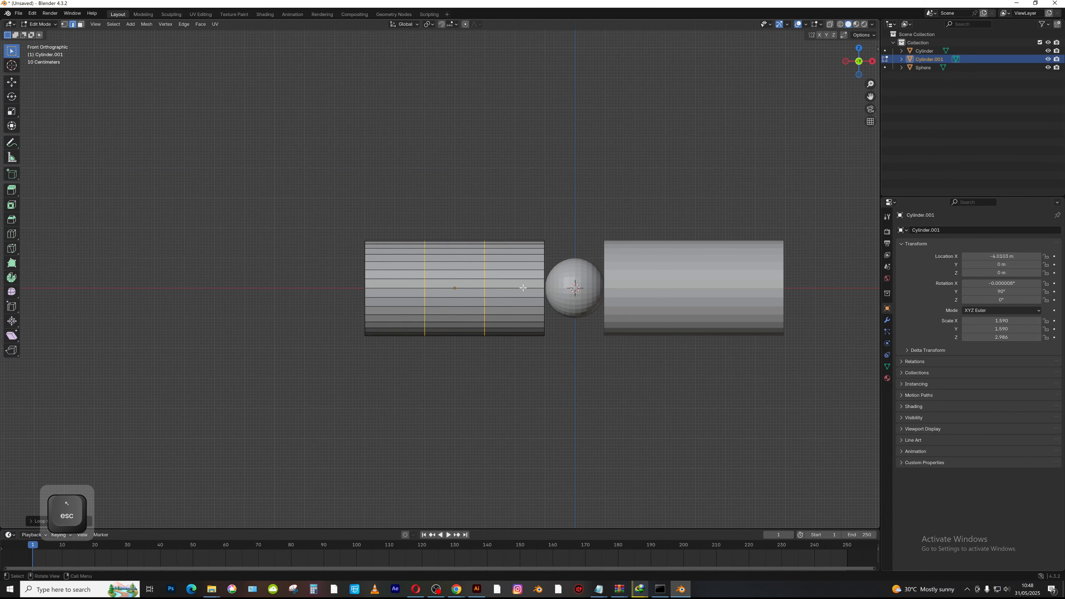
- Select the outer edge loops of both ends and scale them to about 0.31 with X locked, tapering the ends, and return to Object Mode
{"action": "middle_click_drag", "start_coordinate": [540, 192], "coordinate": [485, 198], "text": "alt"}
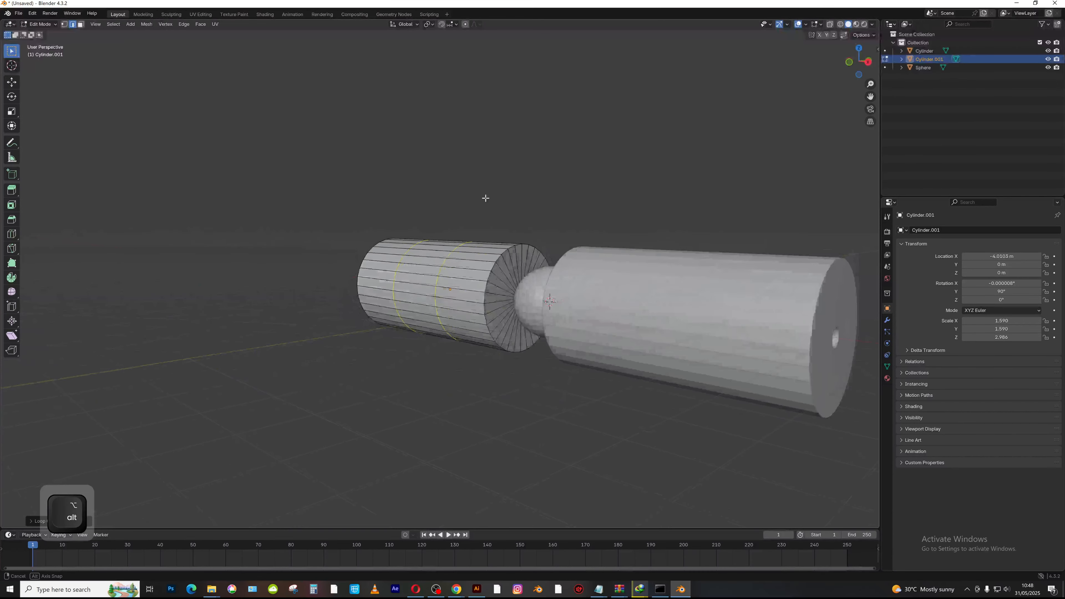
{"action": "scroll", "coordinate": [483, 297], "scroll_direction": "up", "scroll_amount": 3}
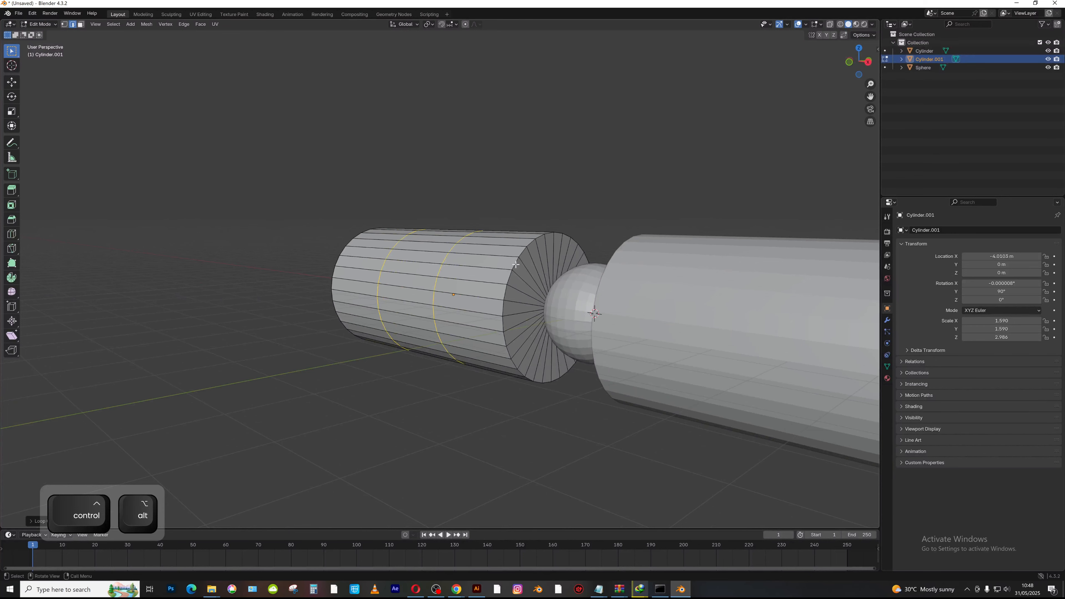
{"action": "left_click", "coordinate": [518, 271], "text": "ctrl+alt"}
{"action": "middle_click_drag", "start_coordinate": [530, 340], "coordinate": [496, 288], "text": "alt"}
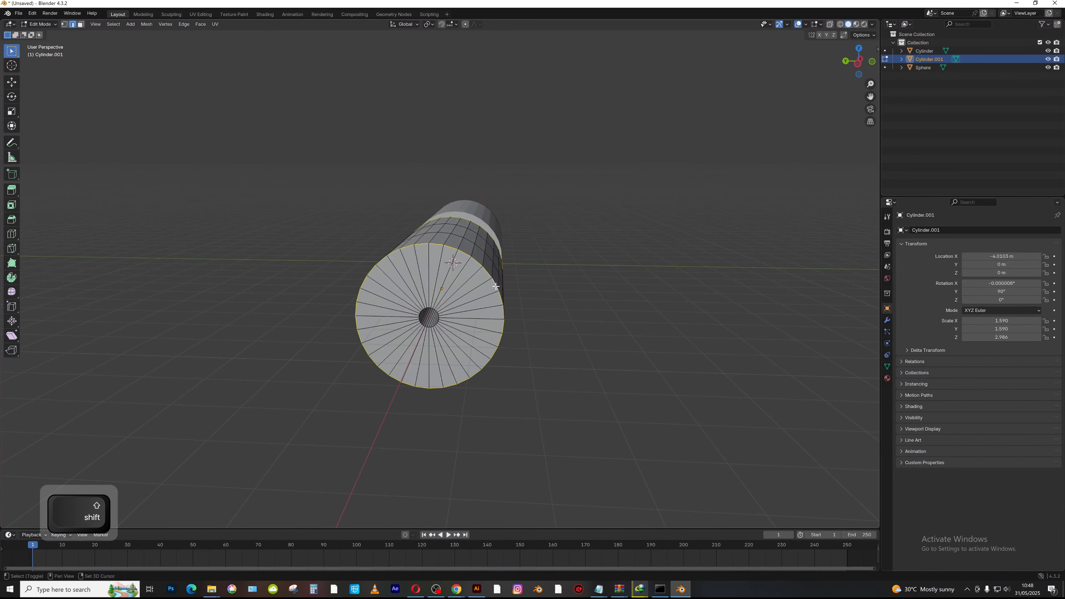
{"action": "middle_click_drag", "start_coordinate": [599, 284], "coordinate": [645, 269], "text": "alt"}
{"action": "key", "text": "s"}
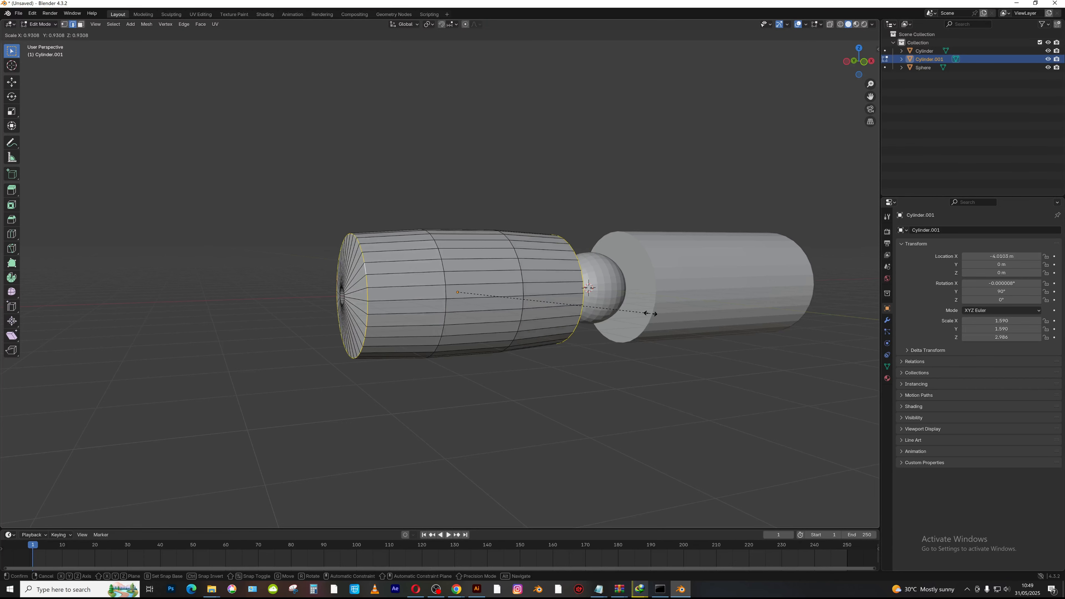
{"action": "key", "text": "shift"}
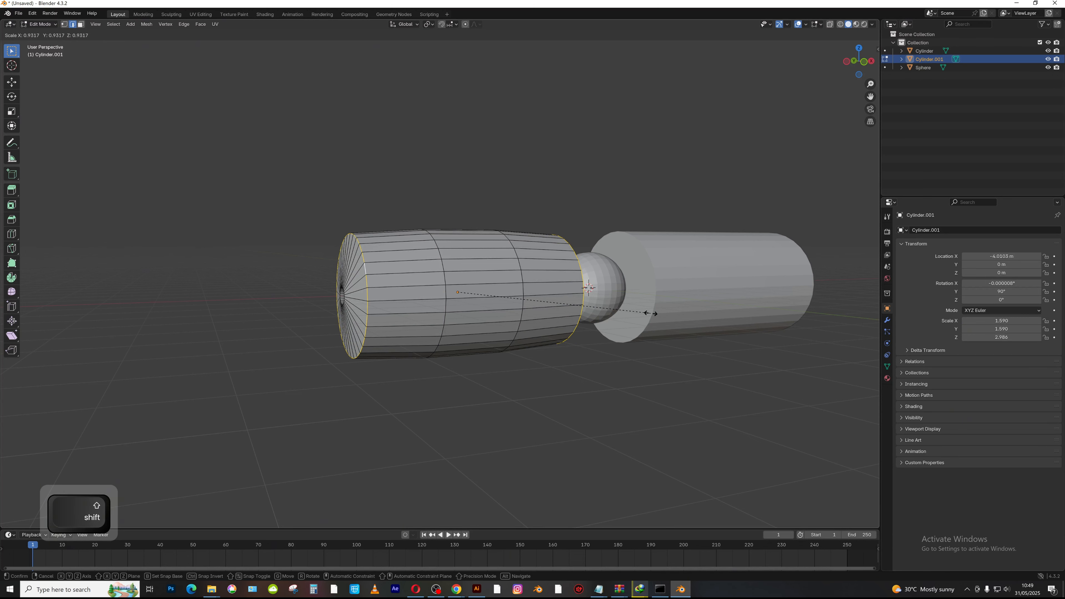
{"action": "key", "text": "shift+x"}
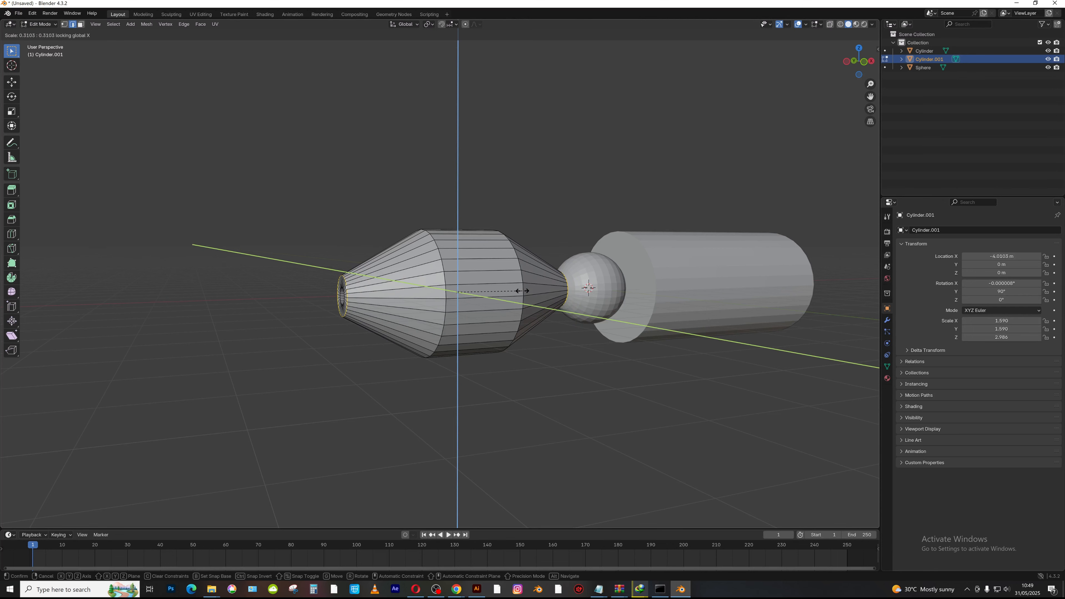
{"action": "left_click", "coordinate": [522, 291]}
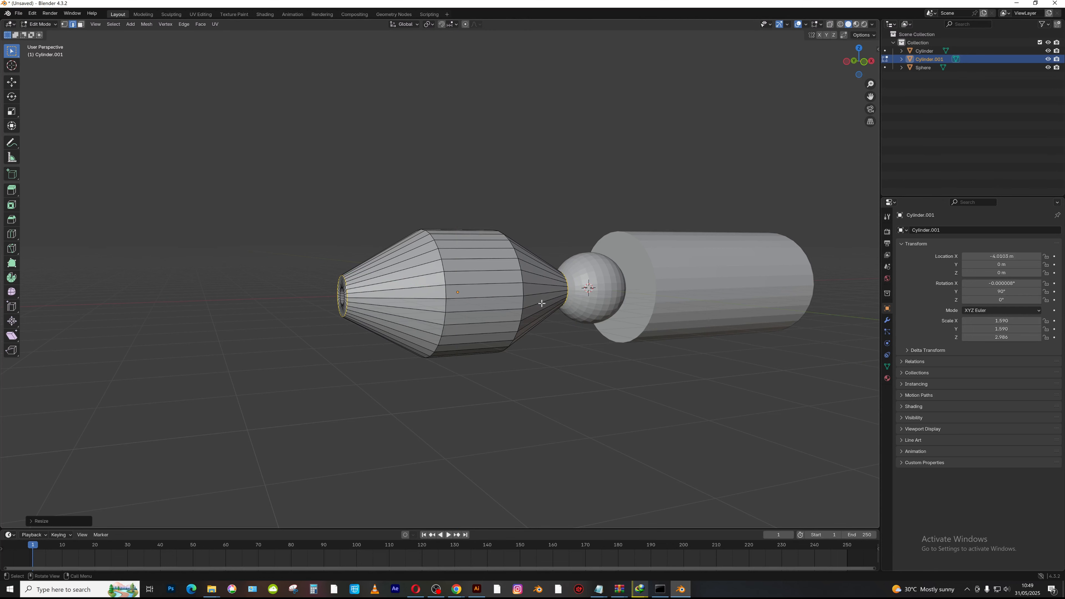
{"action": "middle_click_drag", "start_coordinate": [542, 303], "coordinate": [529, 312]}
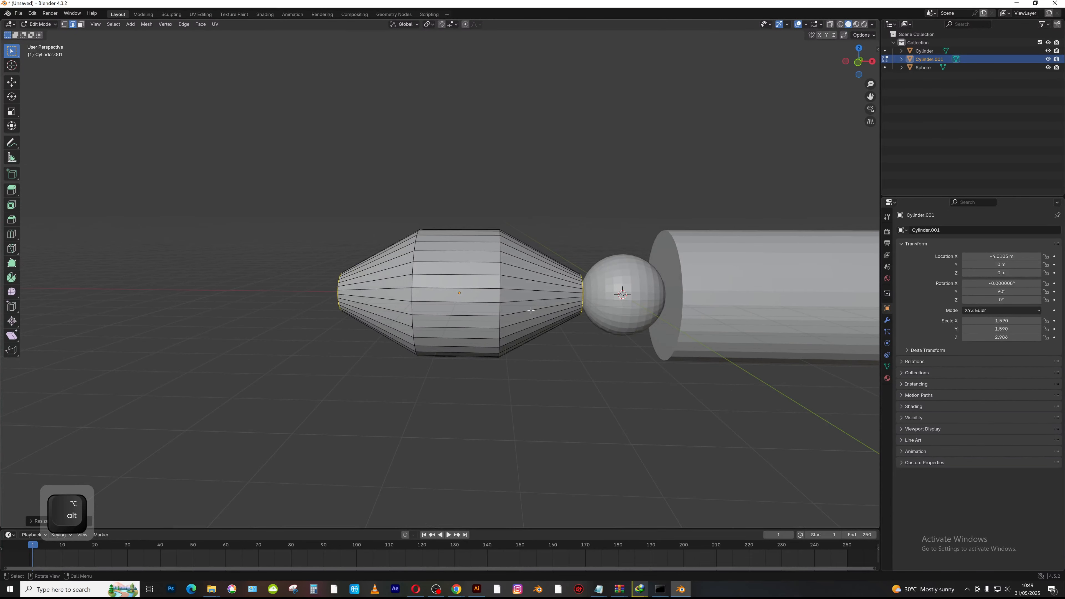
{"action": "key", "text": "Tab"}
- Duplicate the straight cylinder along X to about -8.65 m, on the far side of the tapered piece
{"action": "scroll", "coordinate": [556, 365], "scroll_direction": "down", "scroll_amount": 3}
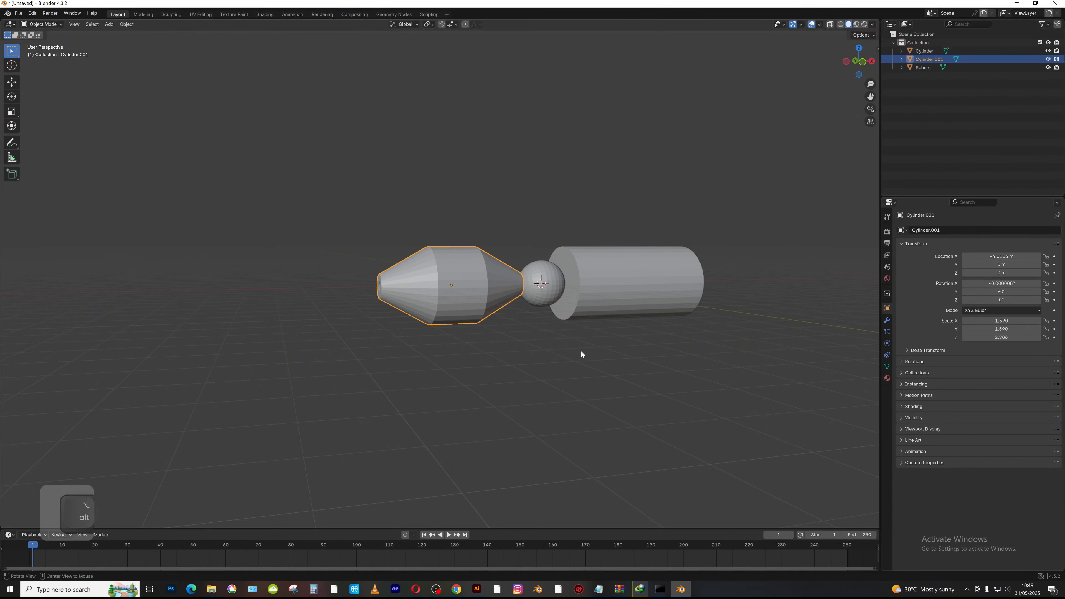
{"action": "middle_click_drag", "start_coordinate": [581, 351], "coordinate": [560, 350]}
{"action": "key", "text": "shift+a"}
{"action": "mouse_move", "coordinate": [565, 349]}
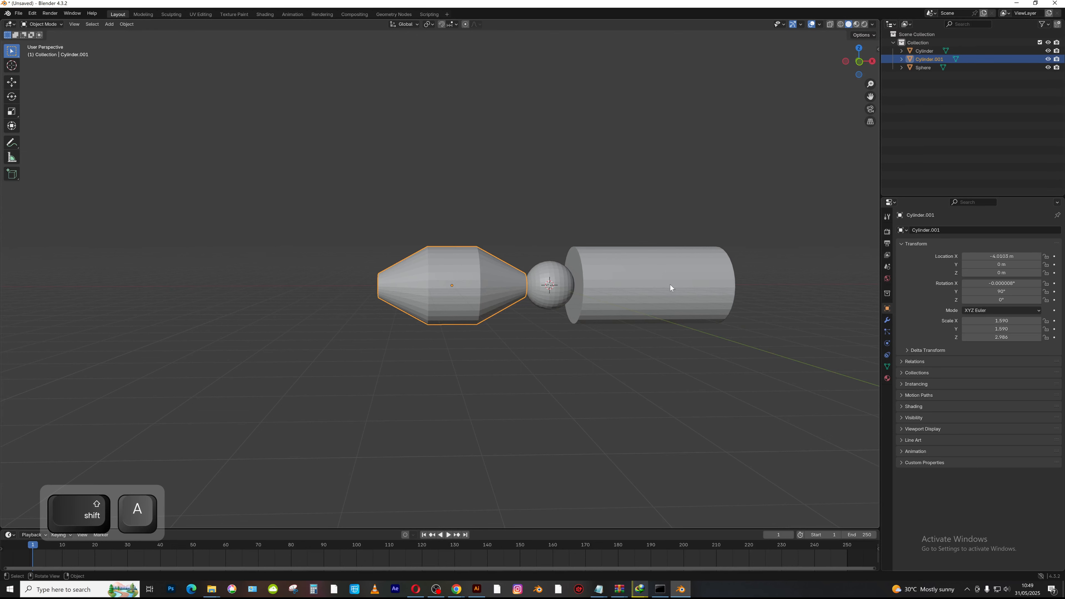
{"action": "left_click", "coordinate": [714, 312]}
{"action": "key", "text": "shift+d"}
{"action": "key", "text": "x"}
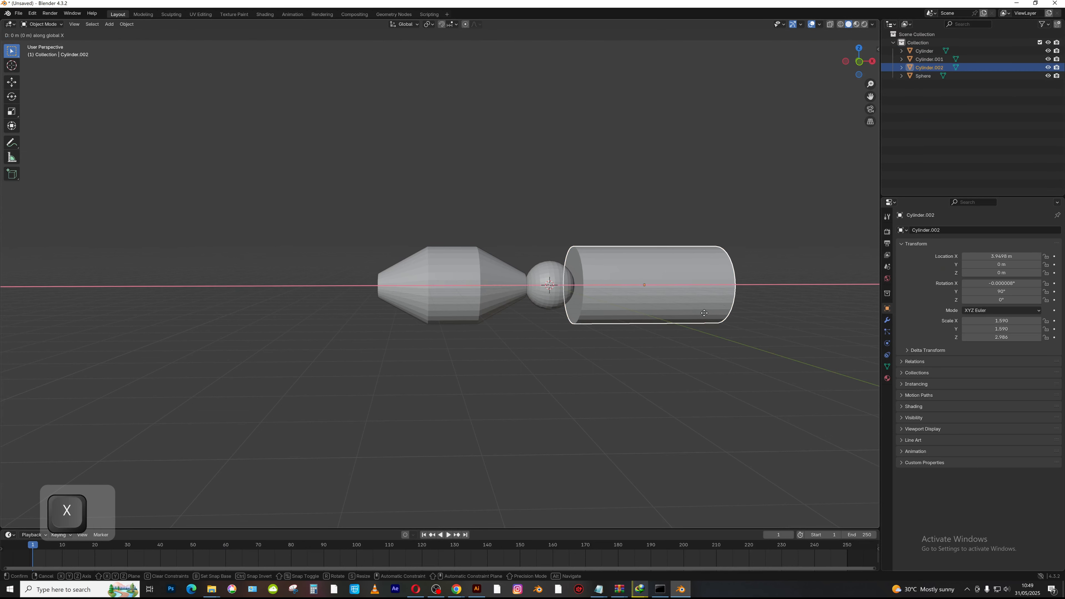
{"action": "left_click", "coordinate": [407, 287]}
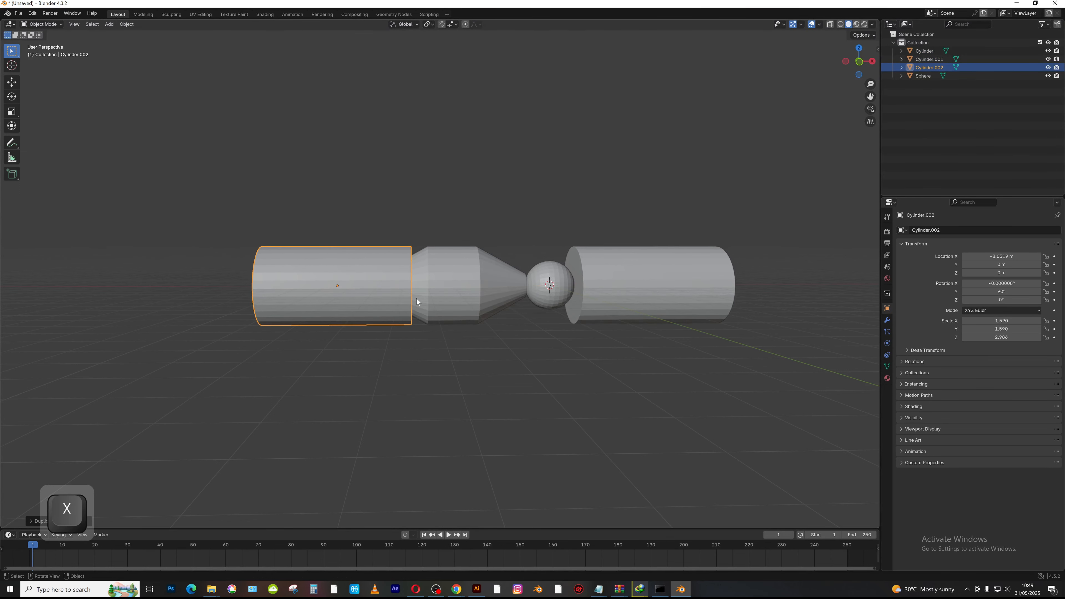
- Select the new copy's whole mesh and scale it along X to about 0.16, forming a thin disc
{"action": "key", "text": "KP_1"}
{"action": "key", "text": "Tab"}
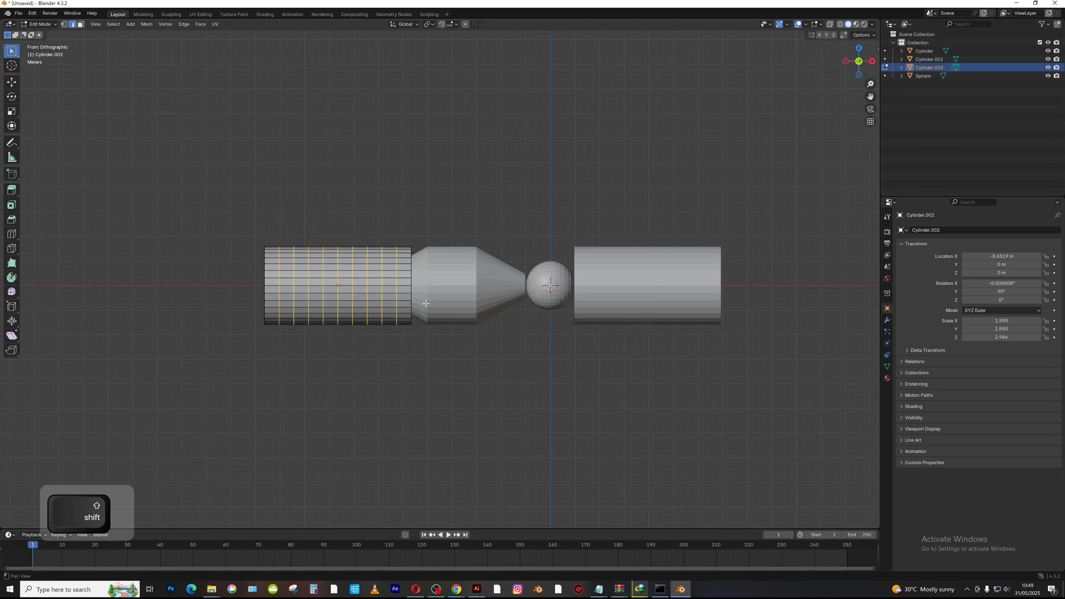
{"action": "middle_click_drag", "start_coordinate": [436, 314], "coordinate": [494, 281], "text": "shift"}
{"action": "middle_click_drag", "start_coordinate": [494, 282], "coordinate": [549, 280], "text": "shift"}
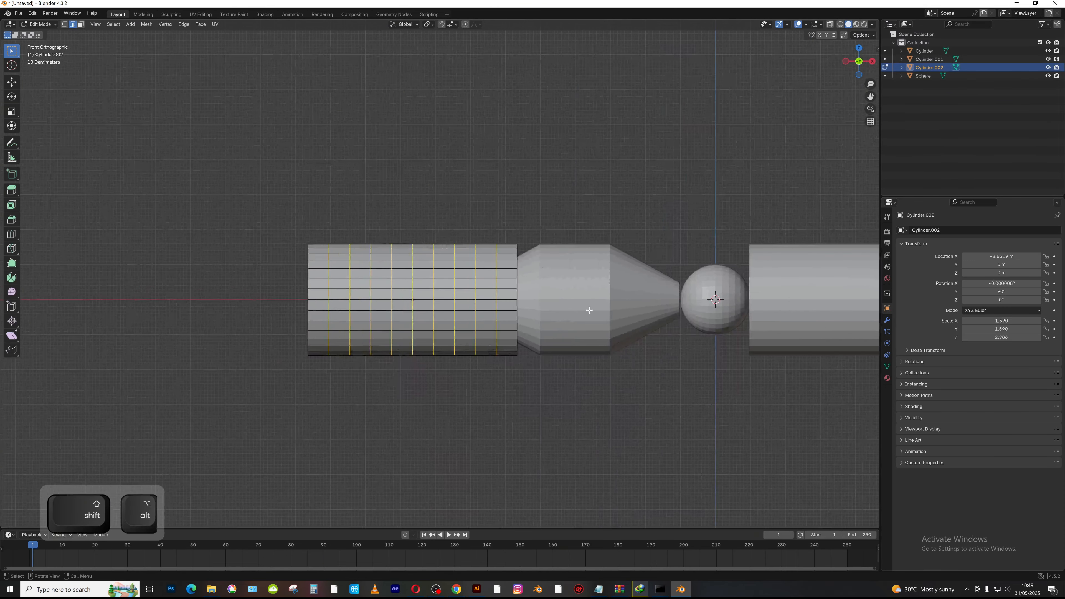
{"action": "key", "text": "a"}
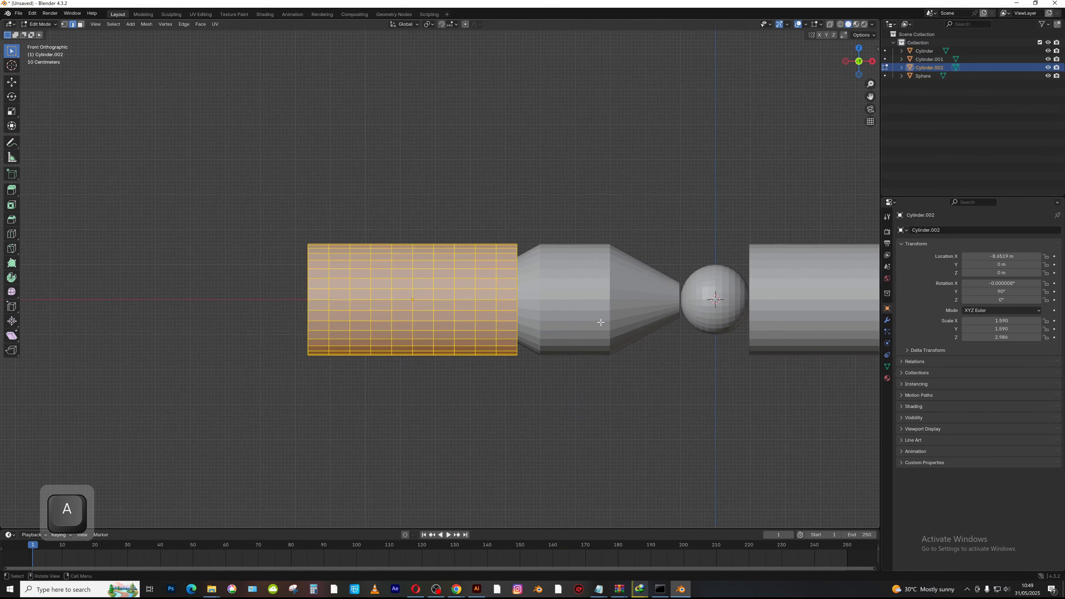
{"action": "key", "text": "s"}
{"action": "key", "text": "x"}
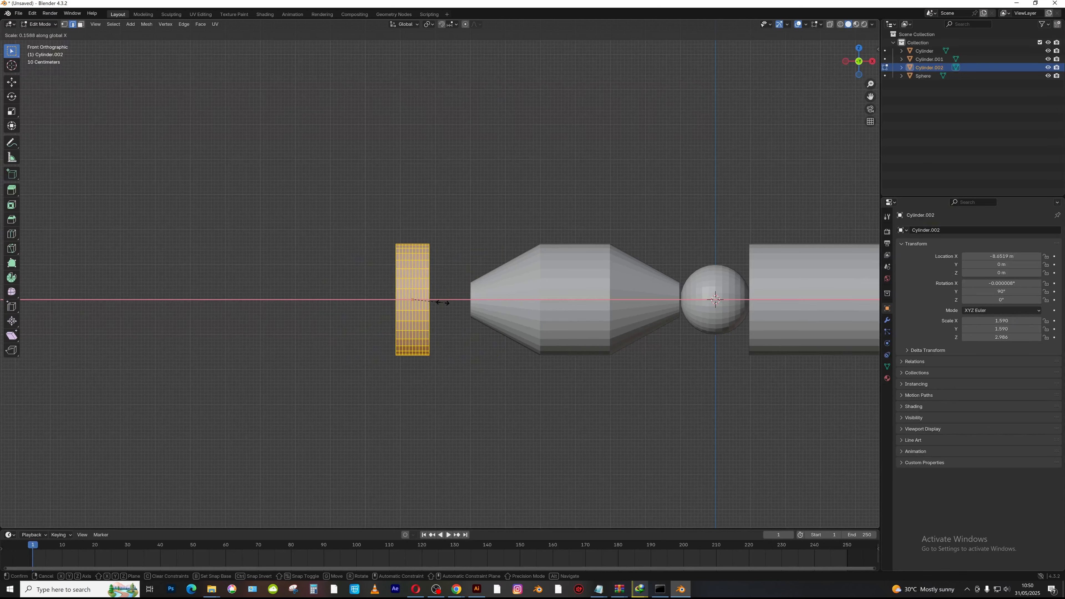
{"action": "left_click", "coordinate": [442, 303]}
{"action": "key", "text": "g"}
{"action": "key", "text": "x"}
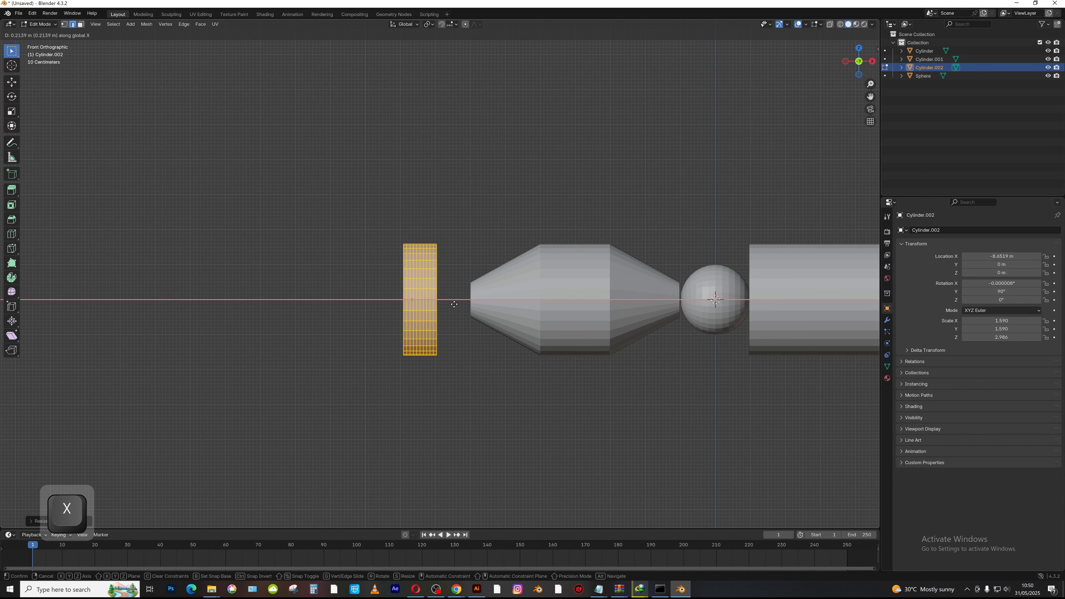
{"action": "key", "text": "Escape"}
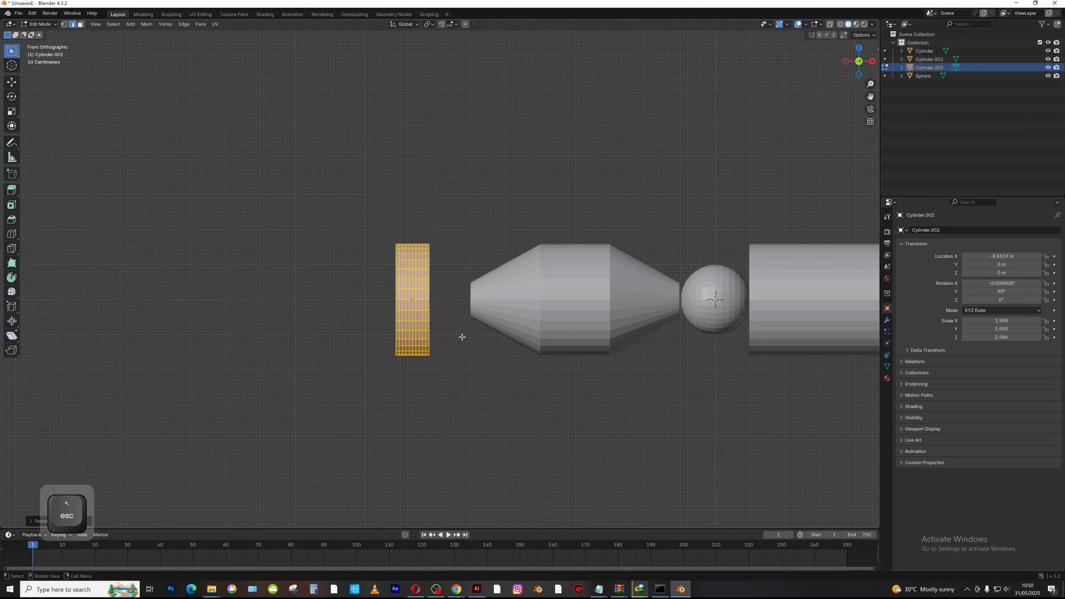
- Return to Object Mode and move the thin disc along X to about -7.5 m, against the tapered cylinder's end
{"action": "key", "text": "Tab"}
{"action": "key", "text": "g"}
{"action": "key", "text": "x"}
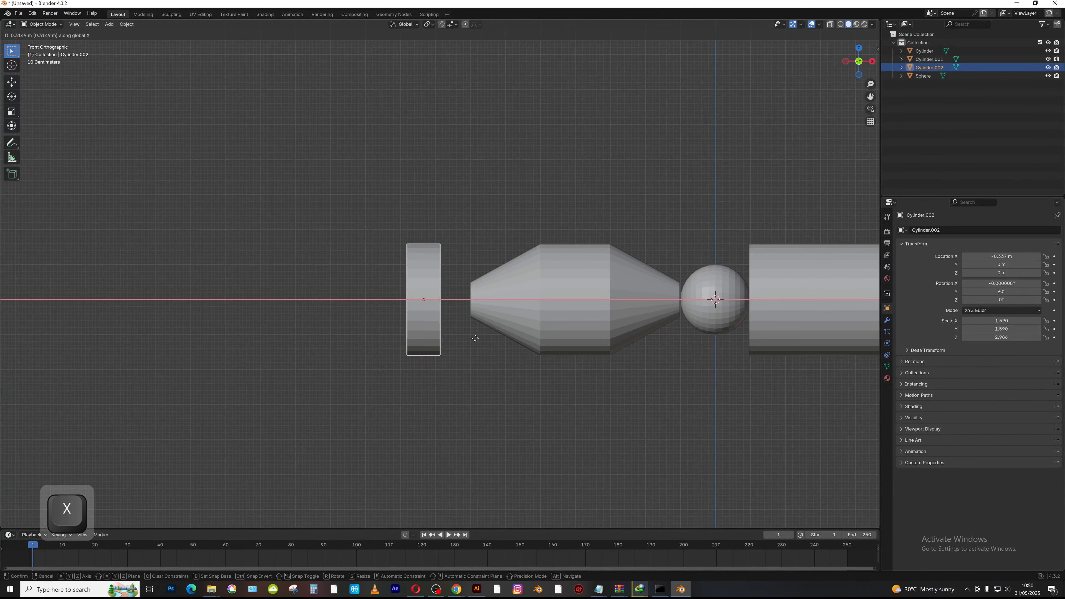
{"action": "left_click", "coordinate": [499, 339]}
- Select the disc, tapered cylinder, sphere and straight cylinder together and join them into one object
{"action": "middle_click_drag", "start_coordinate": [537, 319], "coordinate": [563, 296], "text": "alt"}
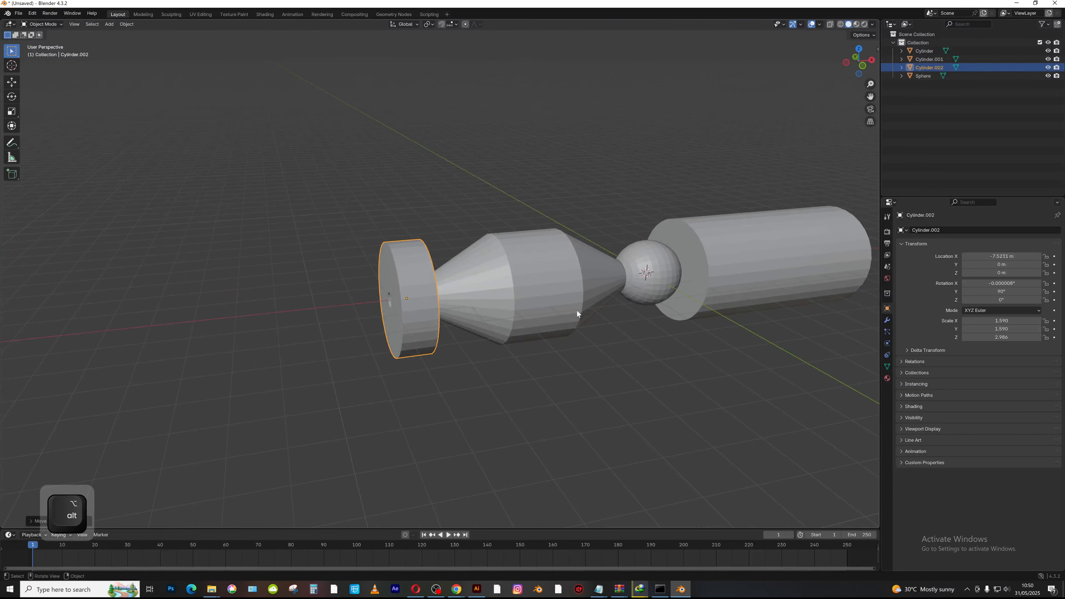
{"action": "left_click_drag", "start_coordinate": [405, 212], "coordinate": [793, 333], "text": "shift"}
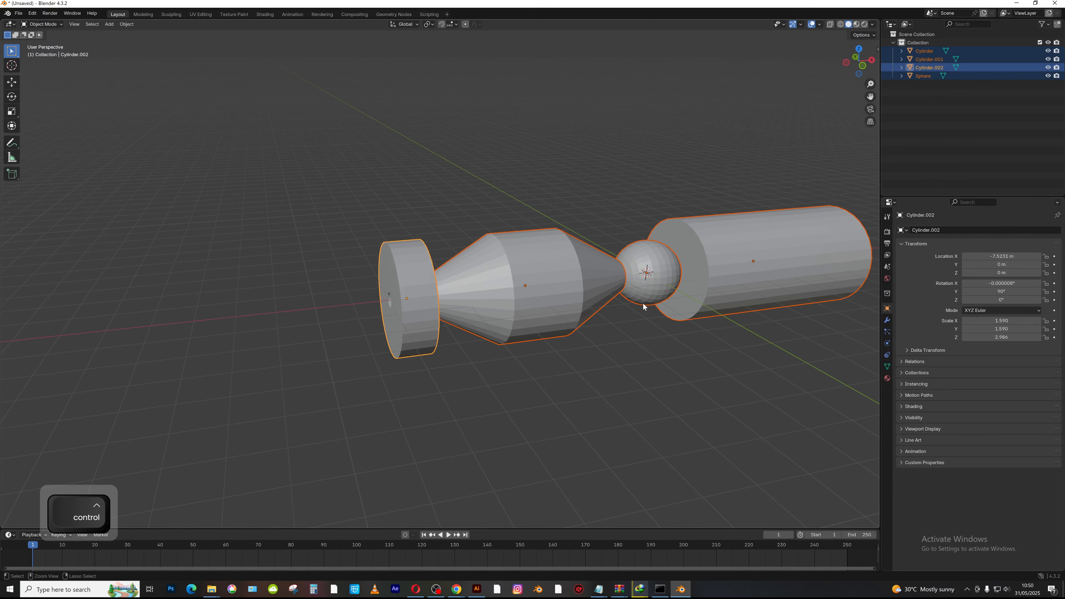
{"action": "key", "text": "ctrl+j"}
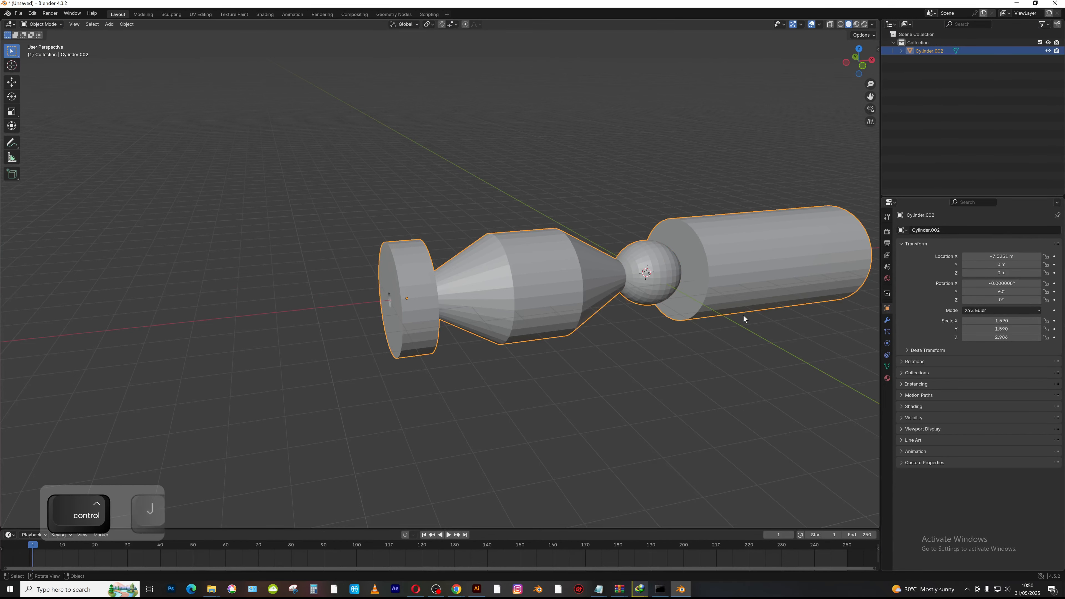
- Add a Bevel modifier to the joined bead object
{"action": "middle_click_drag", "start_coordinate": [743, 315], "coordinate": [560, 308], "text": "alt"}
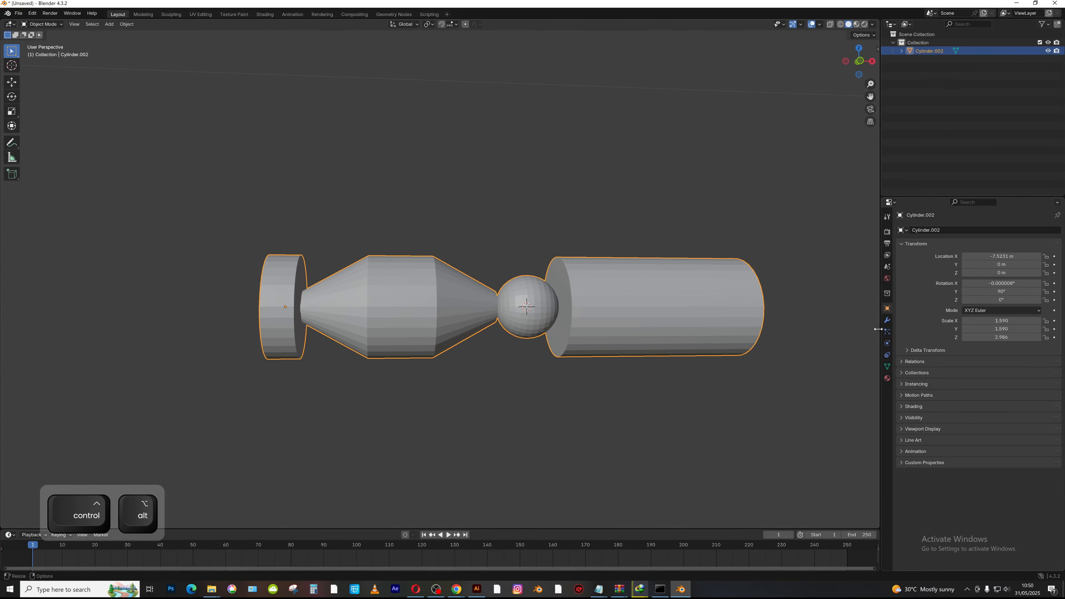
{"action": "left_click", "coordinate": [886, 321]}
{"action": "left_click", "coordinate": [963, 230]}
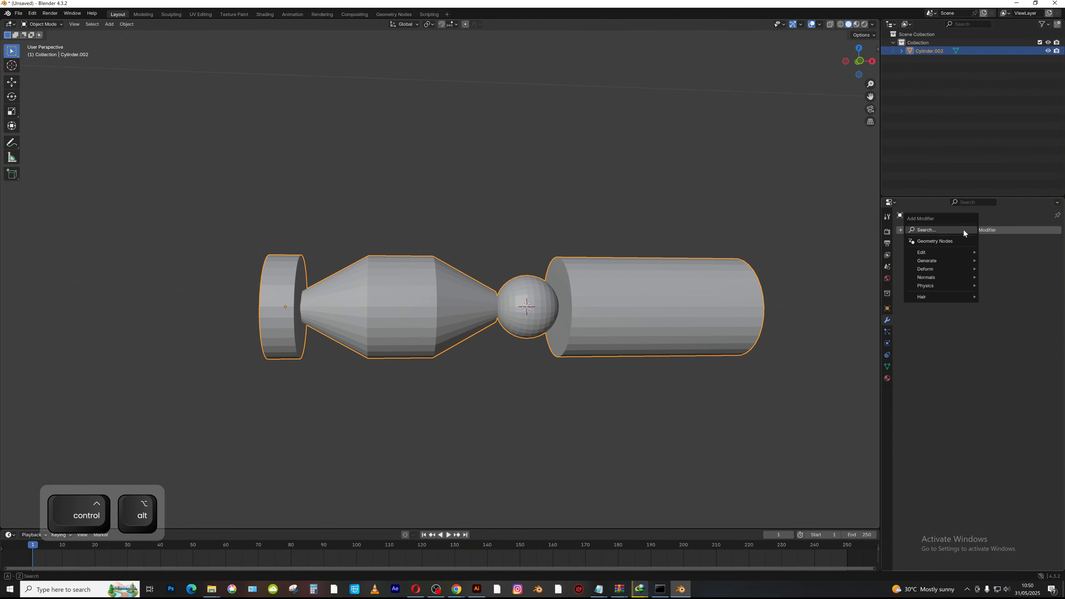
{"action": "type", "text": "bev"}
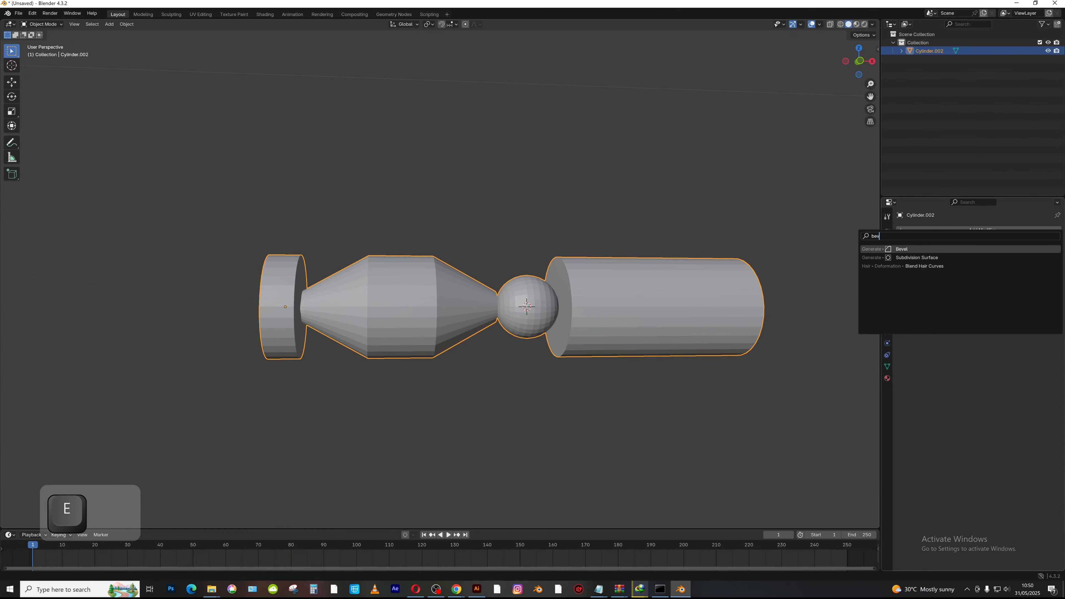
{"action": "key", "text": "Return"}
- Examine the bevelled edges on the cylinder, sphere, tapered piece and disc from close up
{"action": "left_click_drag", "start_coordinate": [625, 329], "coordinate": [514, 323], "text": "alt+shift"}
{"action": "left_click_drag", "start_coordinate": [524, 366], "coordinate": [546, 265], "text": "ctrl+alt"}
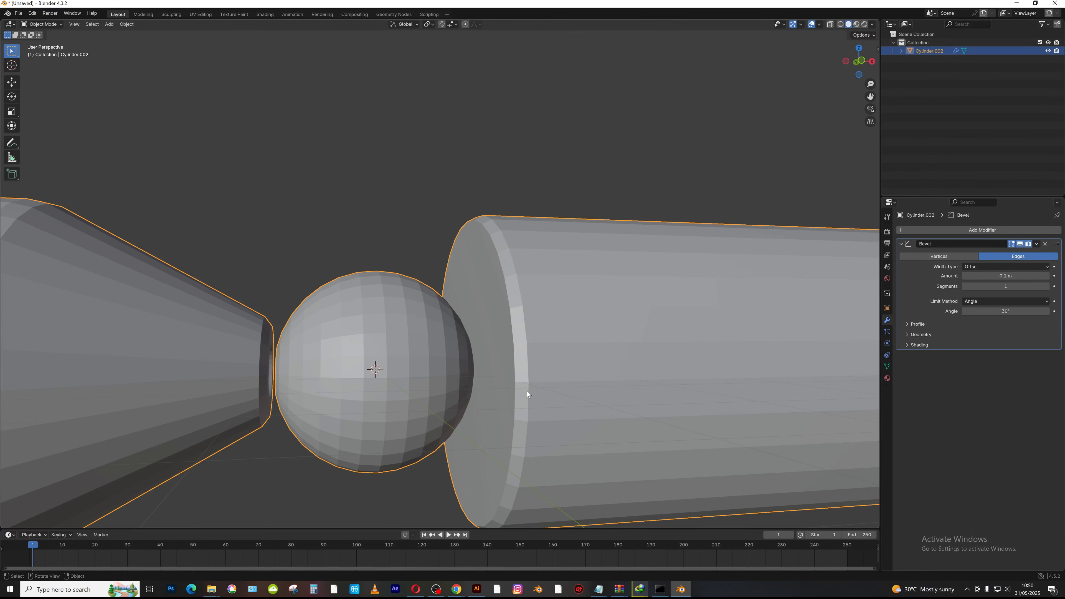
{"action": "left_click_drag", "start_coordinate": [506, 261], "coordinate": [494, 293], "text": "alt"}
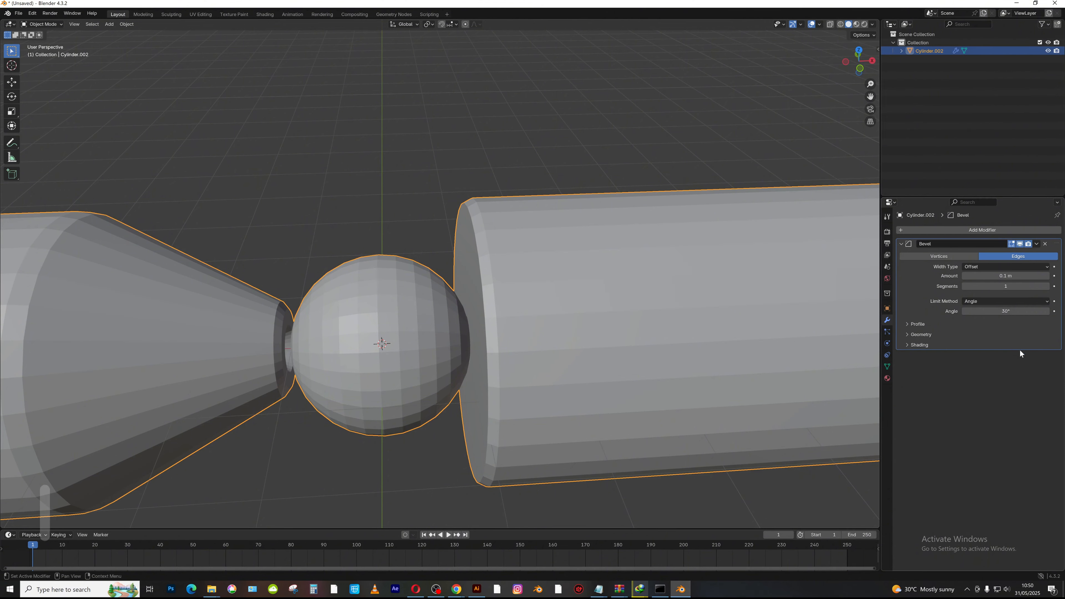
{"action": "middle_click_drag", "start_coordinate": [622, 321], "coordinate": [642, 318], "text": "shift"}
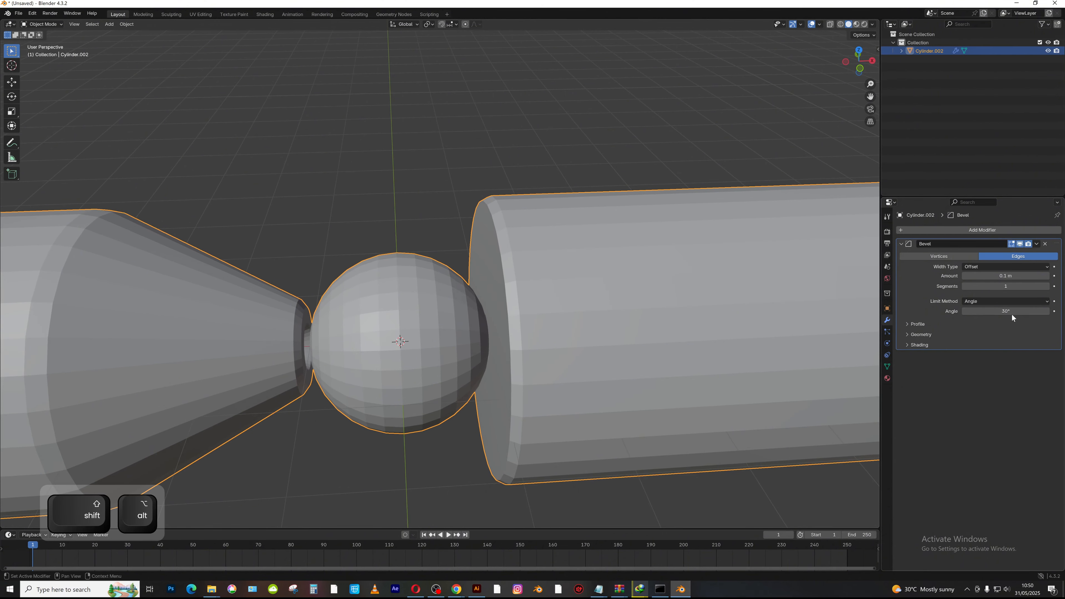
{"action": "middle_click_drag", "start_coordinate": [523, 231], "coordinate": [494, 300], "text": "ctrl"}
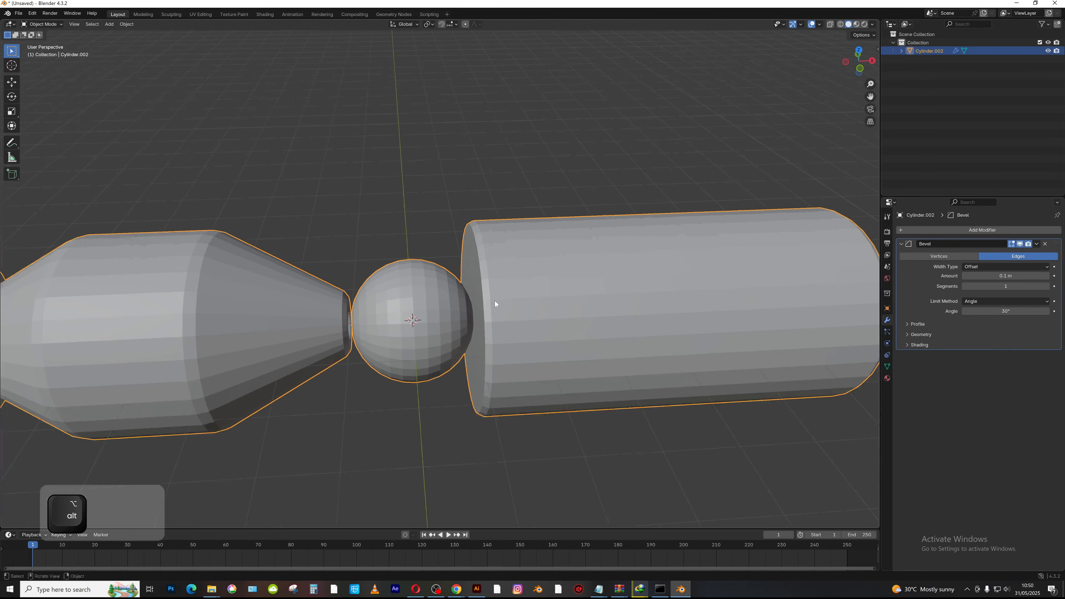
{"action": "middle_click_drag", "start_coordinate": [568, 298], "coordinate": [703, 297], "text": "shift"}
{"action": "middle_click_drag", "start_coordinate": [399, 302], "coordinate": [527, 323], "text": "shift"}
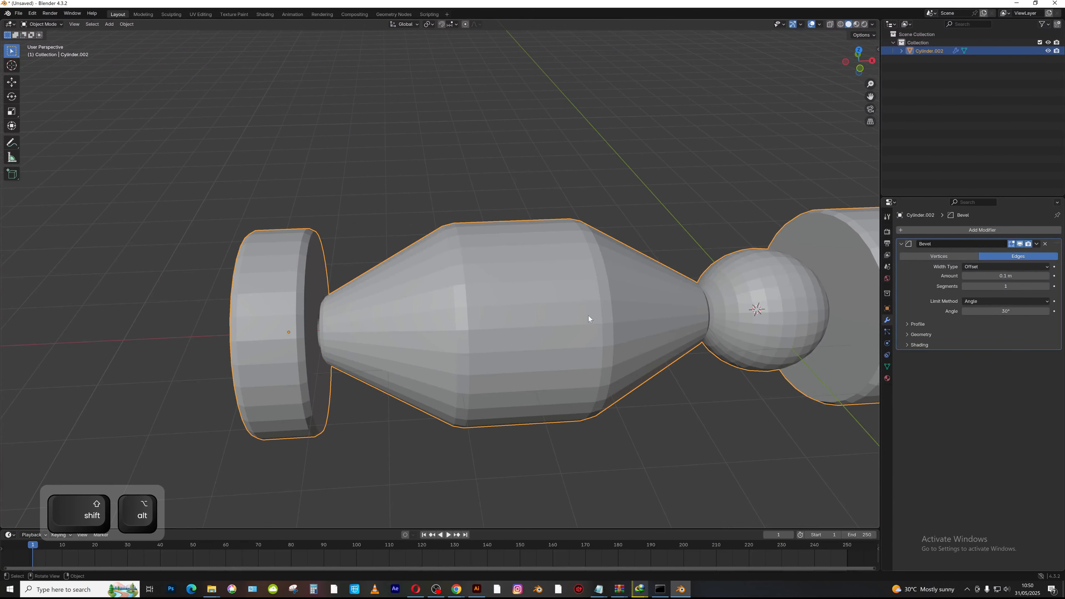
{"action": "middle_click_drag", "start_coordinate": [671, 310], "coordinate": [520, 312], "text": "shift"}
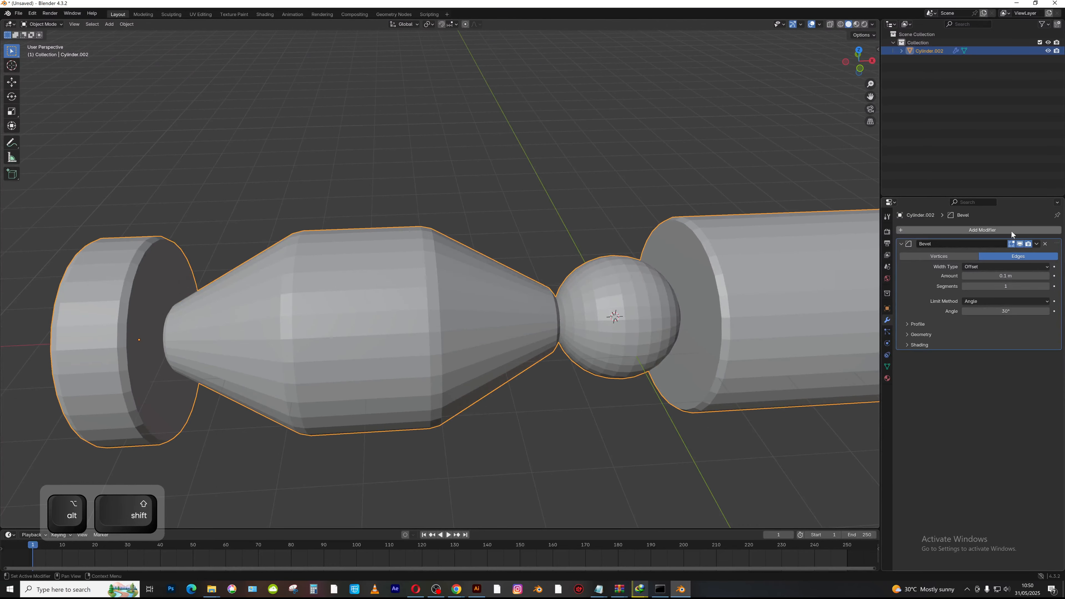
- Add a Subdivision Surface modifier to the bead object and set its viewport level to 2
{"action": "key", "text": "shift+a"}
{"action": "left_click", "coordinate": [1011, 231]}
{"action": "type", "text": "s"}
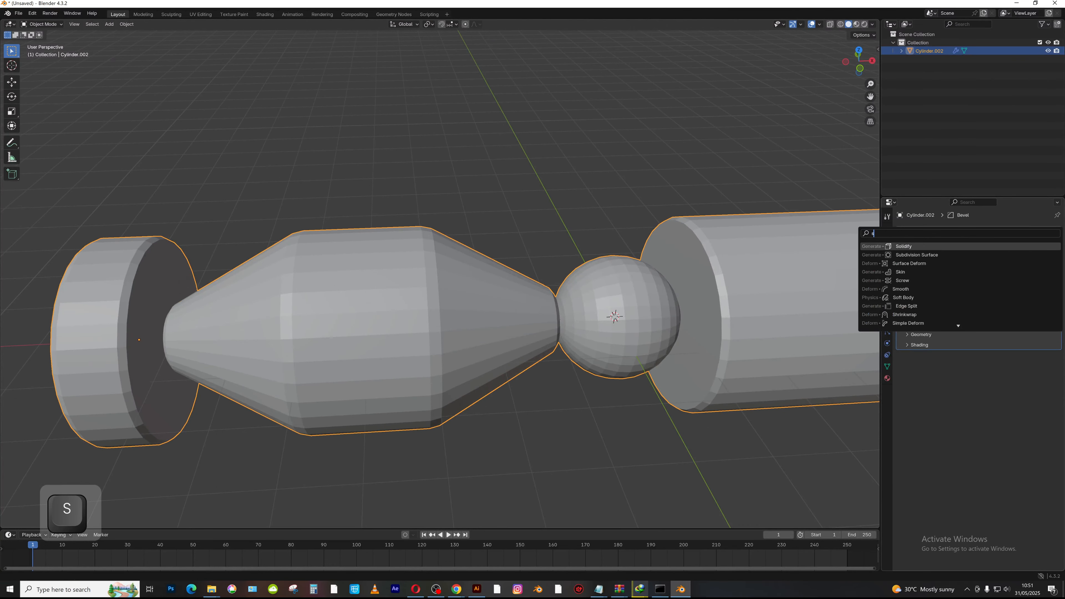
{"action": "type", "text": "ub"}
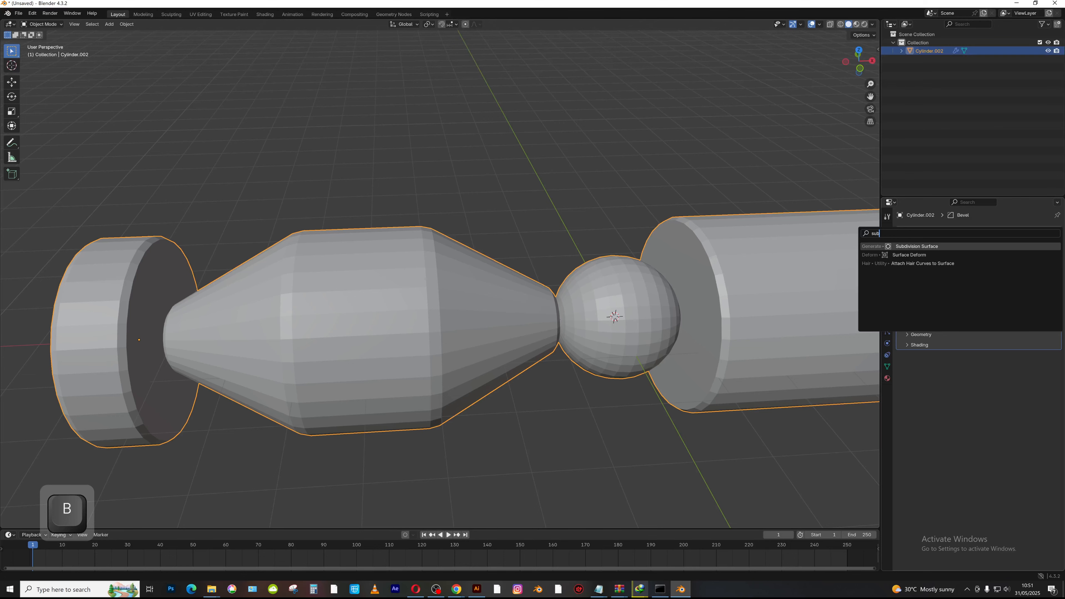
{"action": "key", "text": "Return"}
{"action": "key", "text": "KP_Decimal"}
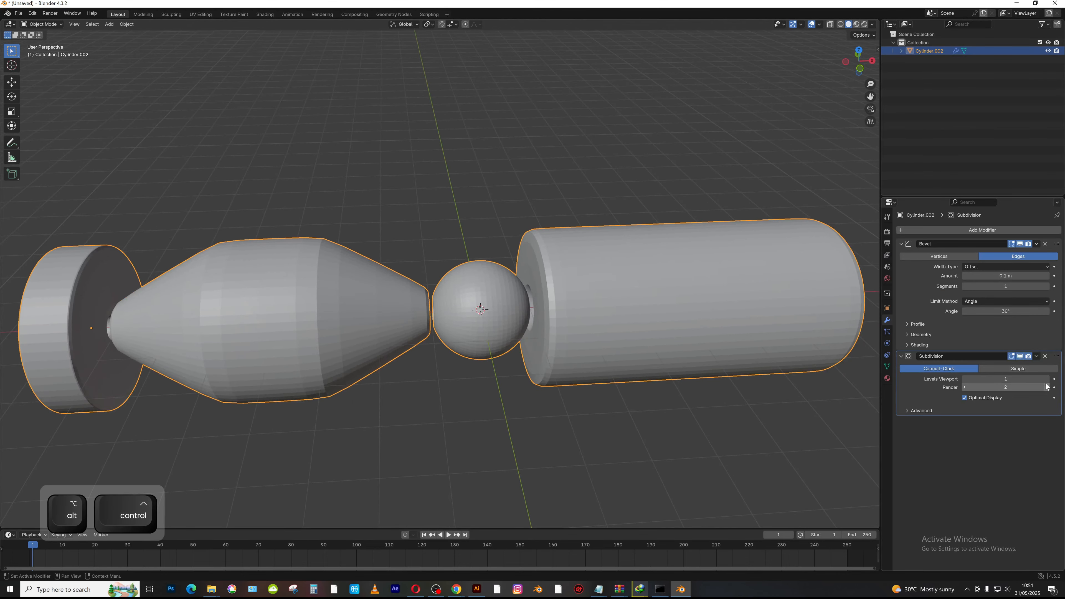
{"action": "key", "text": "ctrl+2"}
- Apply Shade Smooth and then Shade Auto Smooth to the joined bead object
{"action": "mouse_move", "coordinate": [611, 300]}
{"action": "middle_mouse_down"}
{"action": "mouse_move", "coordinate": [519, 269]}
{"action": "mouse_move", "coordinate": [629, 276]}
{"action": "mouse_move", "coordinate": [617, 310]}
{"action": "middle_mouse_up"}
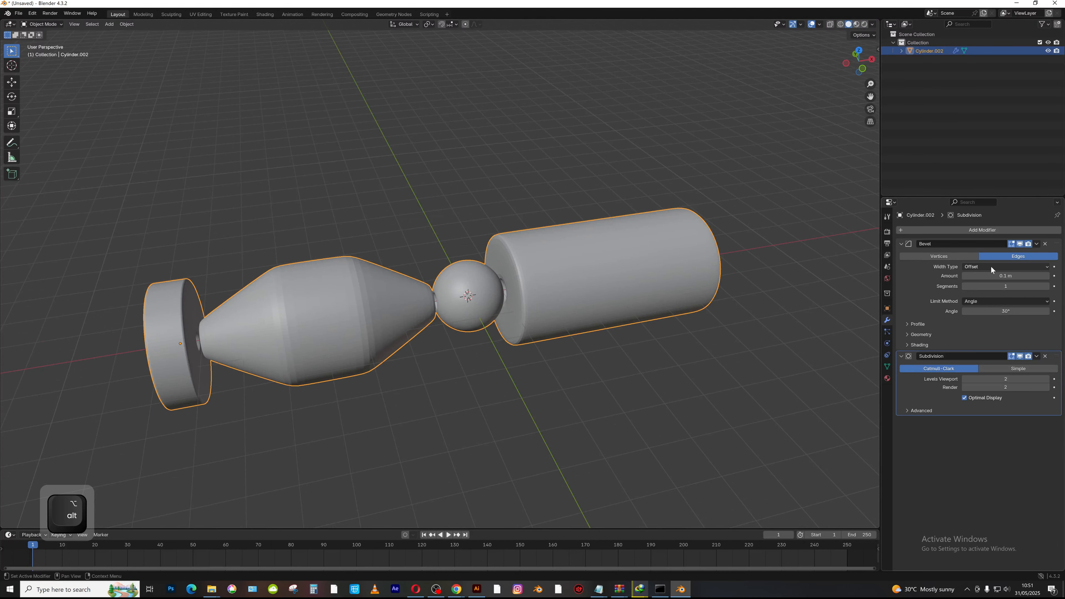
{"action": "middle_click_drag", "start_coordinate": [564, 223], "coordinate": [501, 362]}
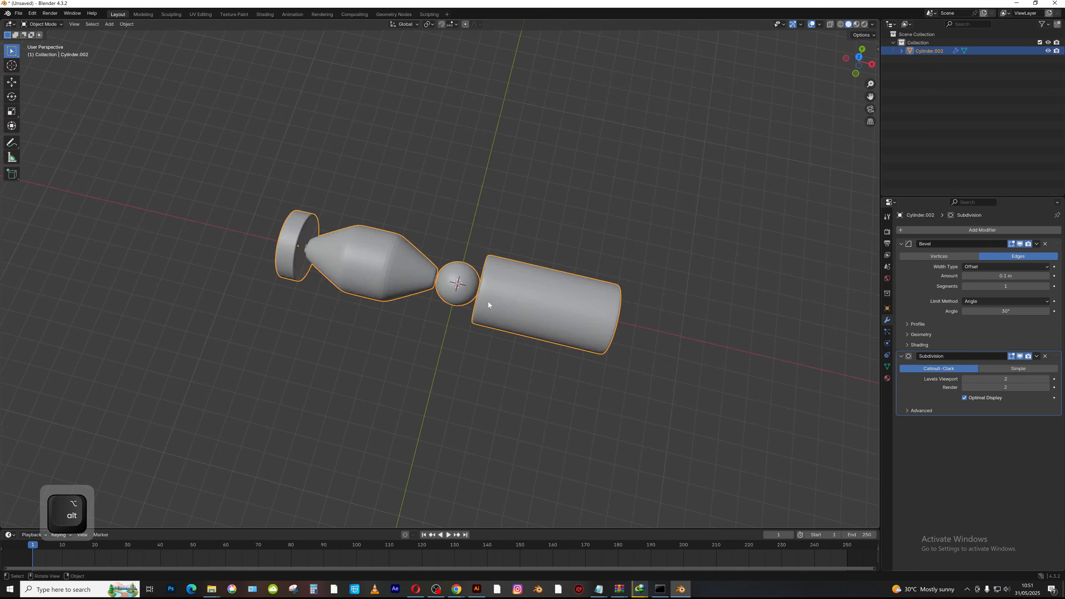
{"action": "middle_click_drag", "start_coordinate": [438, 288], "coordinate": [341, 329]}
{"action": "right_click", "coordinate": [376, 292]}
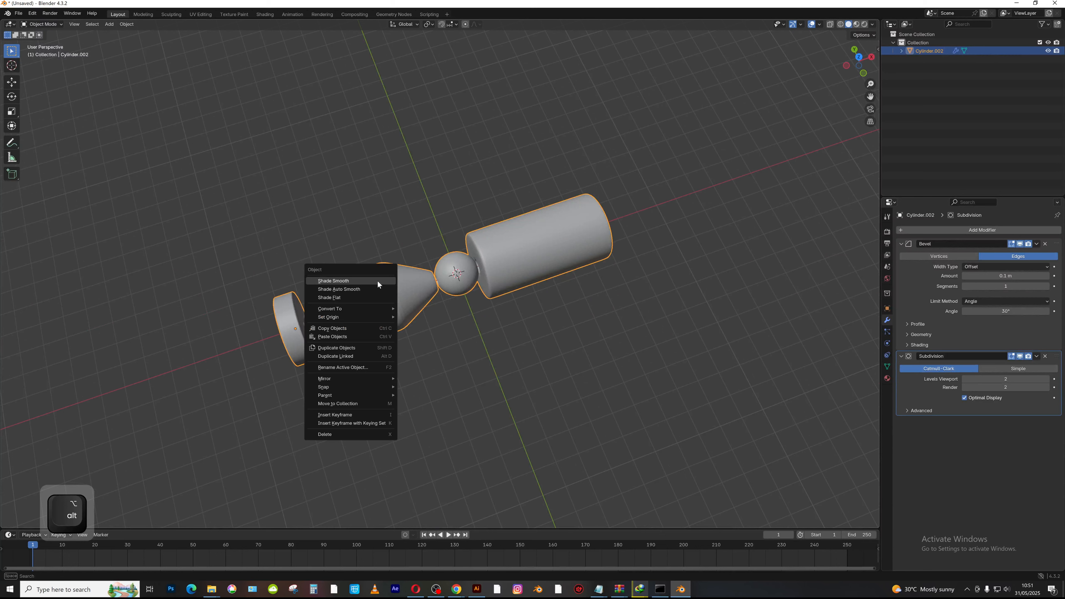
{"action": "left_click", "coordinate": [377, 280]}
{"action": "right_click", "coordinate": [484, 277]}
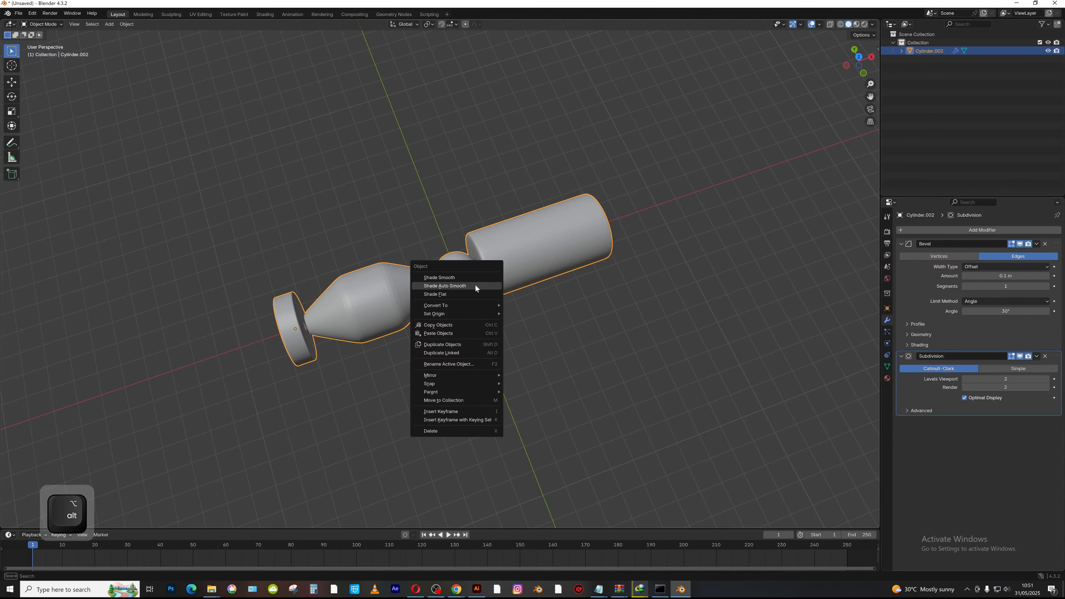
{"action": "left_click", "coordinate": [474, 287]}
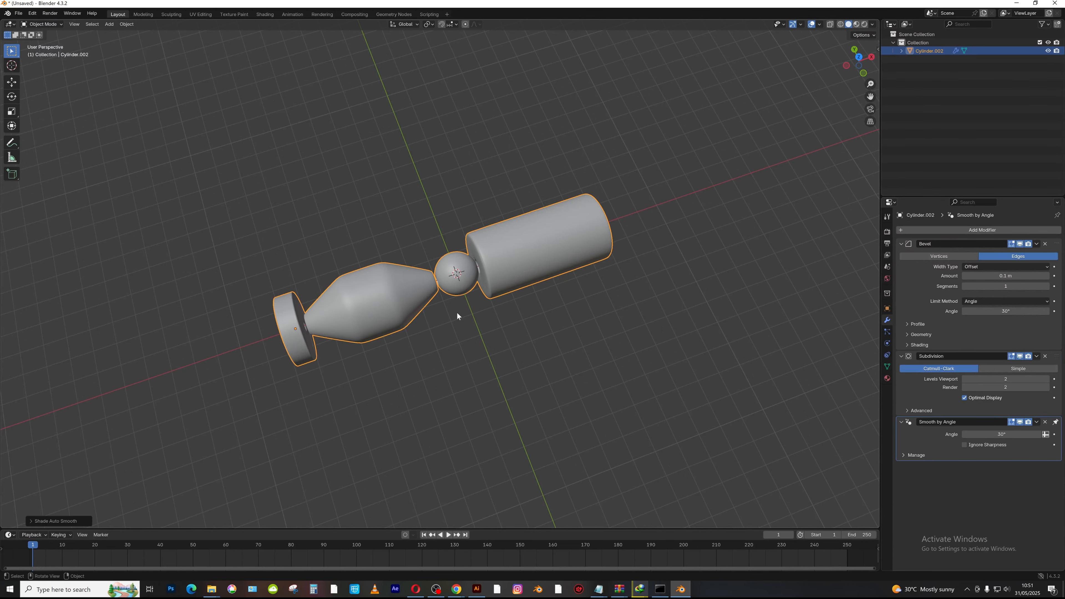
- Add a Bézier circle curve around the sphere and scale it up until it encloses the whole bead row
{"action": "mouse_move", "coordinate": [519, 288]}
{"action": "middle_mouse_down"}
{"action": "mouse_move", "coordinate": [534, 300]}
{"action": "mouse_move", "coordinate": [513, 236]}
{"action": "mouse_move", "coordinate": [501, 286]}
{"action": "middle_mouse_up"}
{"action": "key", "text": "shift+a"}
{"action": "mouse_move", "coordinate": [496, 293]}
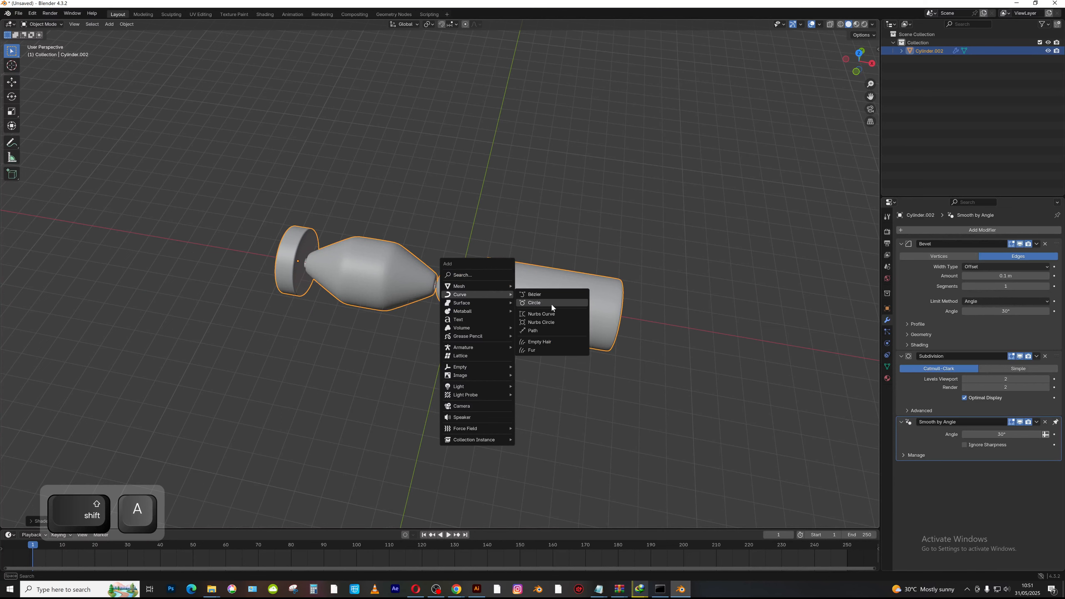
{"action": "left_click", "coordinate": [552, 304]}
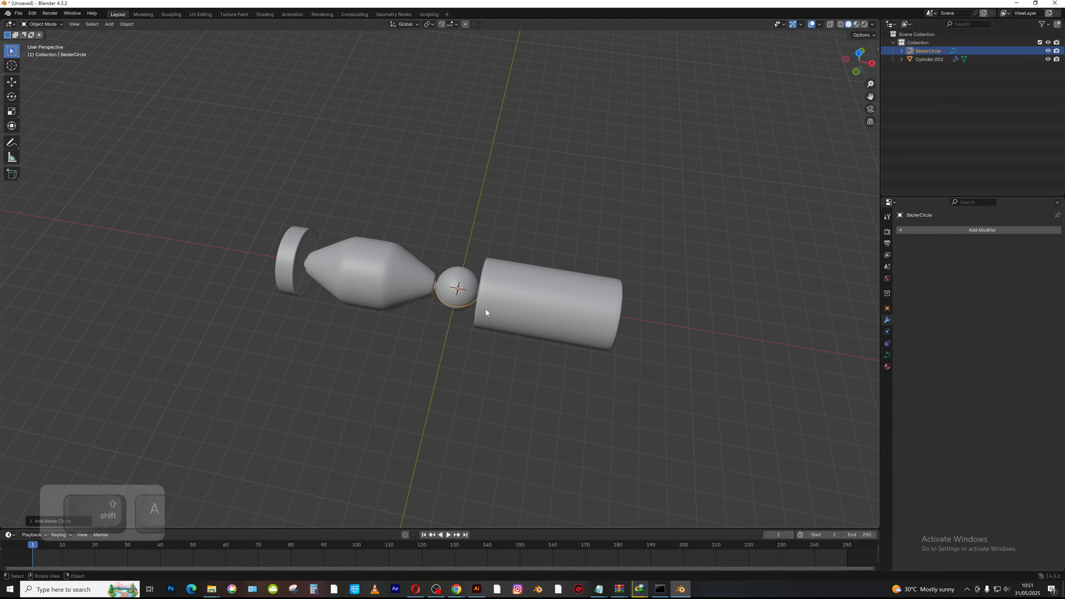
{"action": "key", "text": "s"}
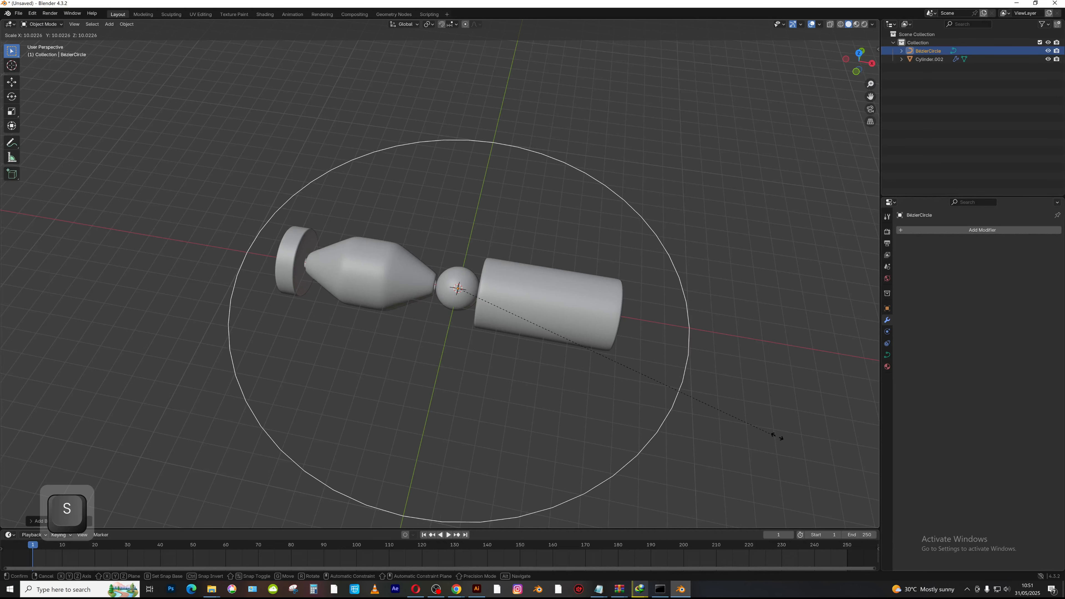
{"action": "left_click", "coordinate": [738, 413]}
- Add an Array modifier to the bead object and set its count to 3
{"action": "left_click", "coordinate": [539, 311]}
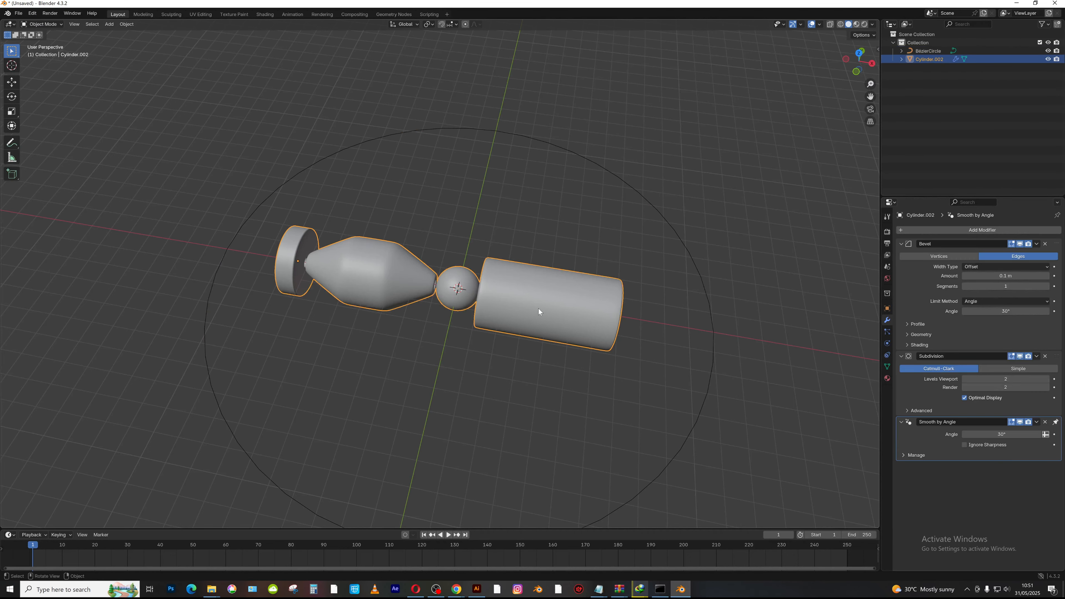
{"action": "left_click", "coordinate": [964, 230]}
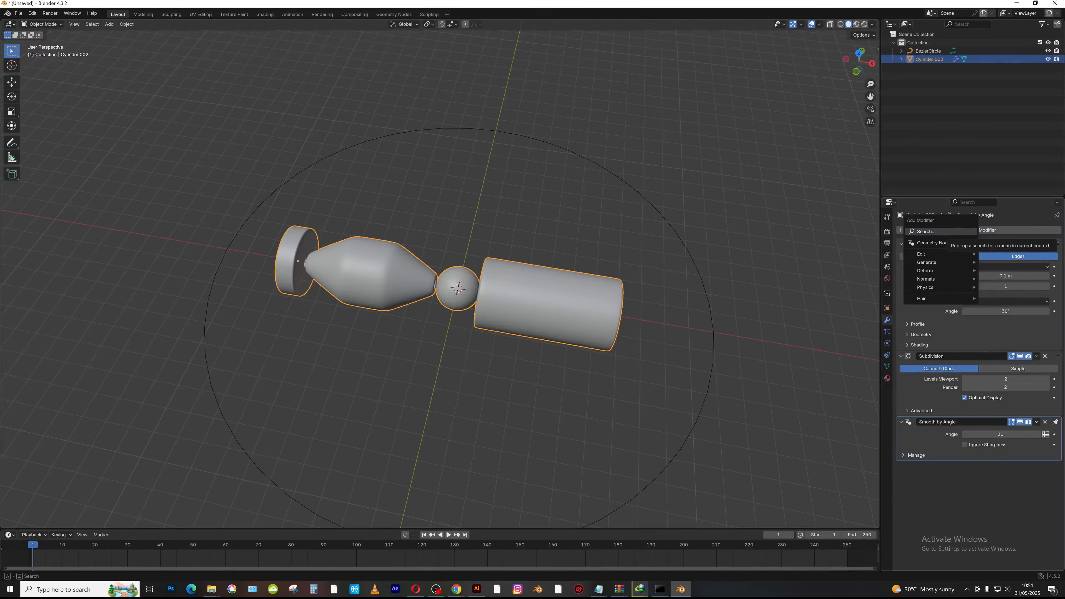
{"action": "type", "text": "arr"}
{"action": "left_click", "coordinate": [936, 250]}
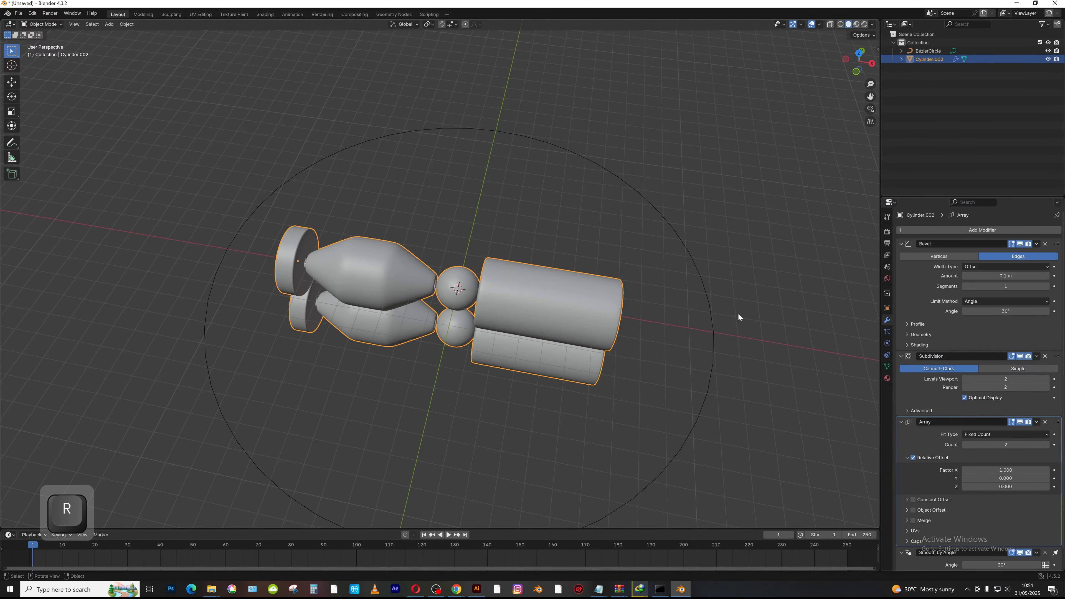
{"action": "middle_click_drag", "start_coordinate": [521, 307], "coordinate": [523, 328], "text": "alt"}
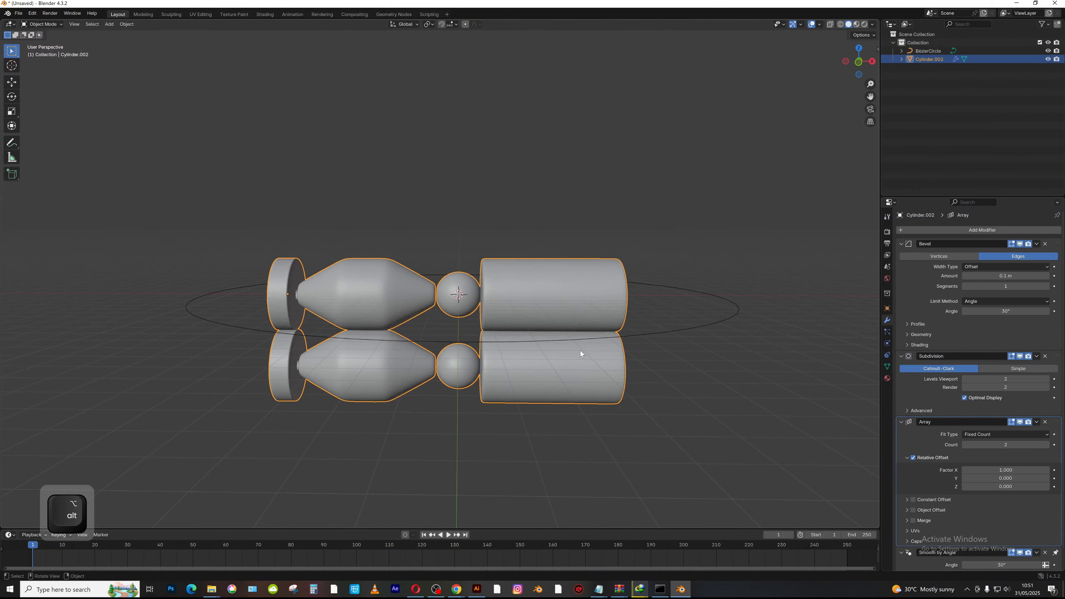
{"action": "left_click", "coordinate": [1045, 446]}
{"action": "middle_click_drag", "start_coordinate": [667, 419], "coordinate": [731, 376]}
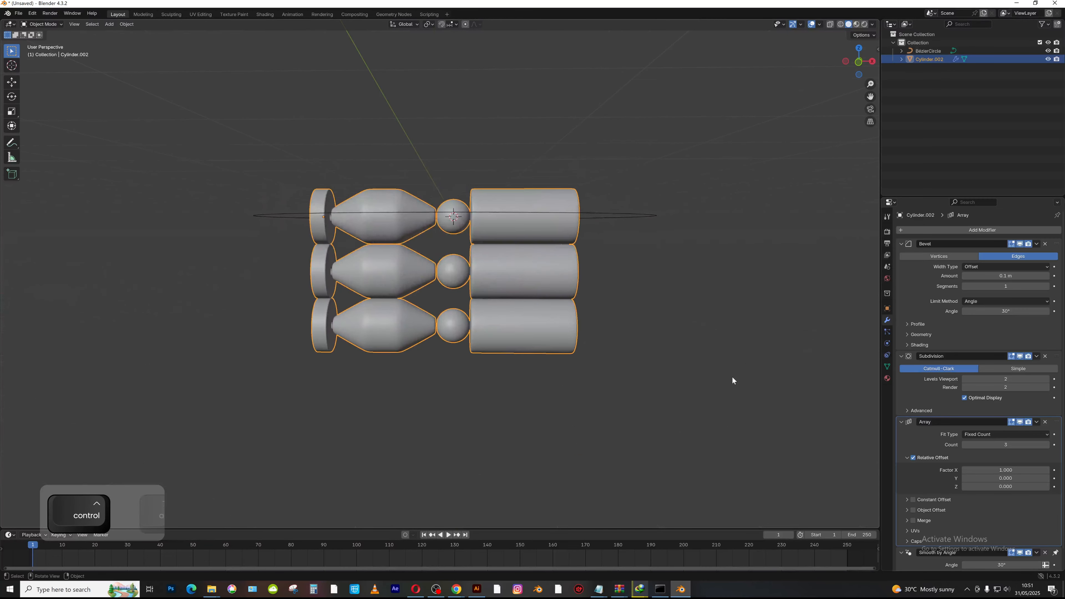
- Turn off the viewport display of the Bevel and Subdivision modifiers and raise the array count to 4
{"action": "left_click", "coordinate": [1019, 244]}
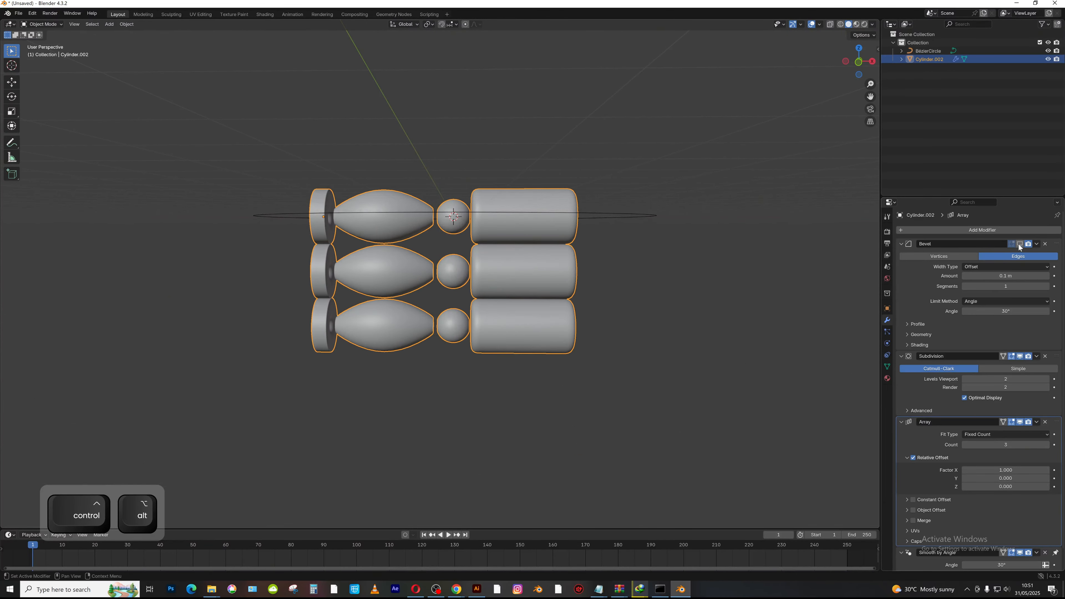
{"action": "left_click", "coordinate": [1020, 357]}
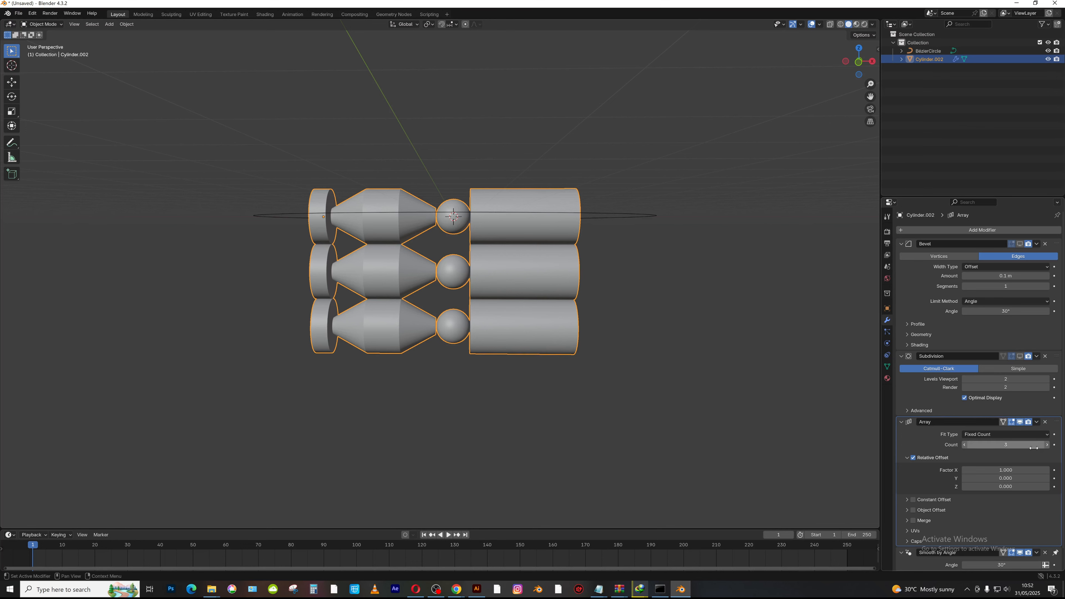
{"action": "left_click", "coordinate": [1048, 445]}
{"action": "middle_click_drag", "start_coordinate": [441, 344], "coordinate": [443, 336]}
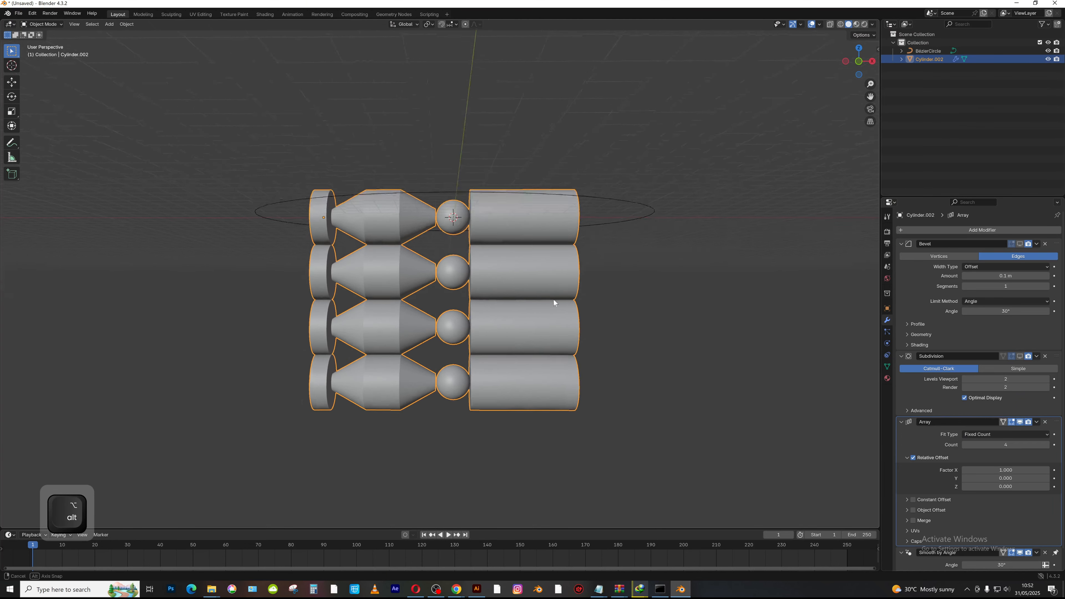
{"action": "middle_click_drag", "start_coordinate": [553, 299], "coordinate": [676, 275]}
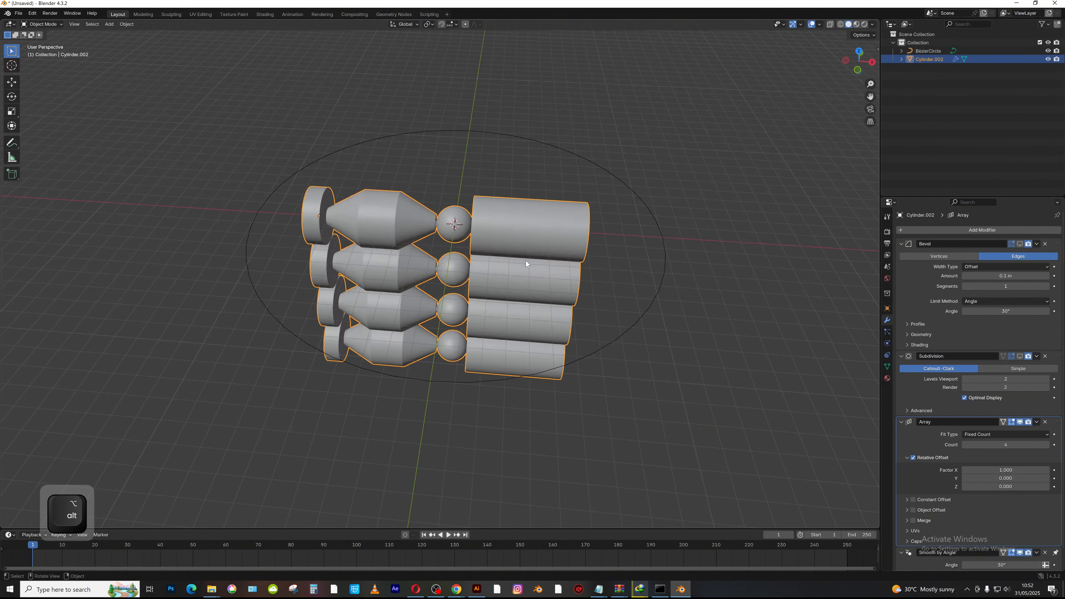
- Try spreading the array copies with relative offset factors of 3.400 in Y and 0.500 in Z
{"action": "middle_click_drag", "start_coordinate": [526, 260], "coordinate": [446, 326], "text": "alt"}
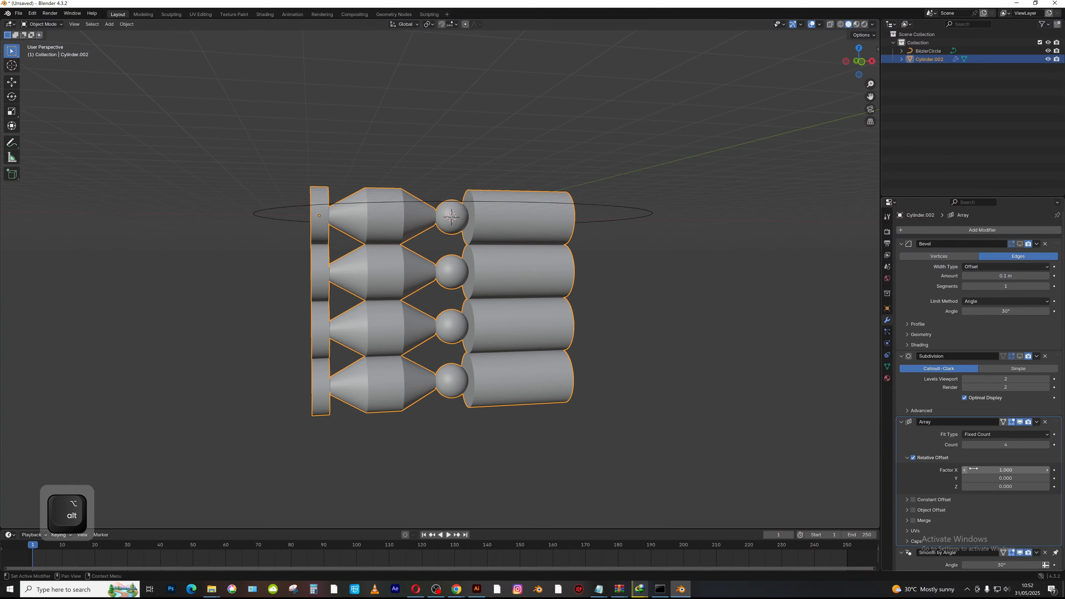
{"action": "left_click_drag", "start_coordinate": [992, 479], "coordinate": [1036, 478]}
{"action": "left_click_drag", "start_coordinate": [718, 384], "coordinate": [680, 368], "text": "alt"}
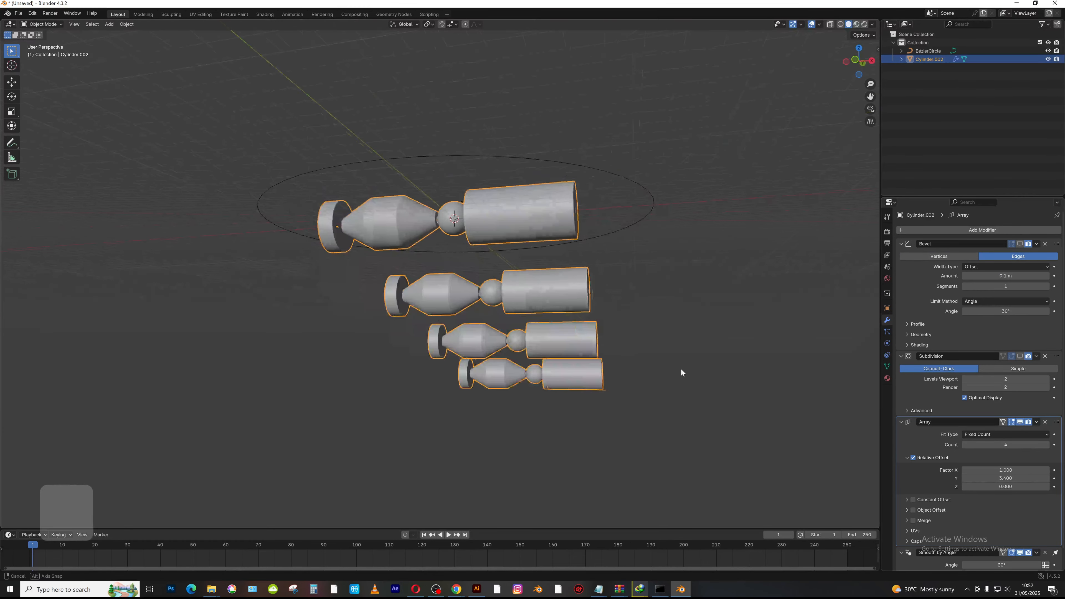
{"action": "left_click_drag", "start_coordinate": [992, 487], "coordinate": [1023, 487]}
{"action": "left_click_drag", "start_coordinate": [1005, 487], "coordinate": [1047, 487]}
{"action": "middle_click_drag", "start_coordinate": [650, 356], "coordinate": [613, 274]}
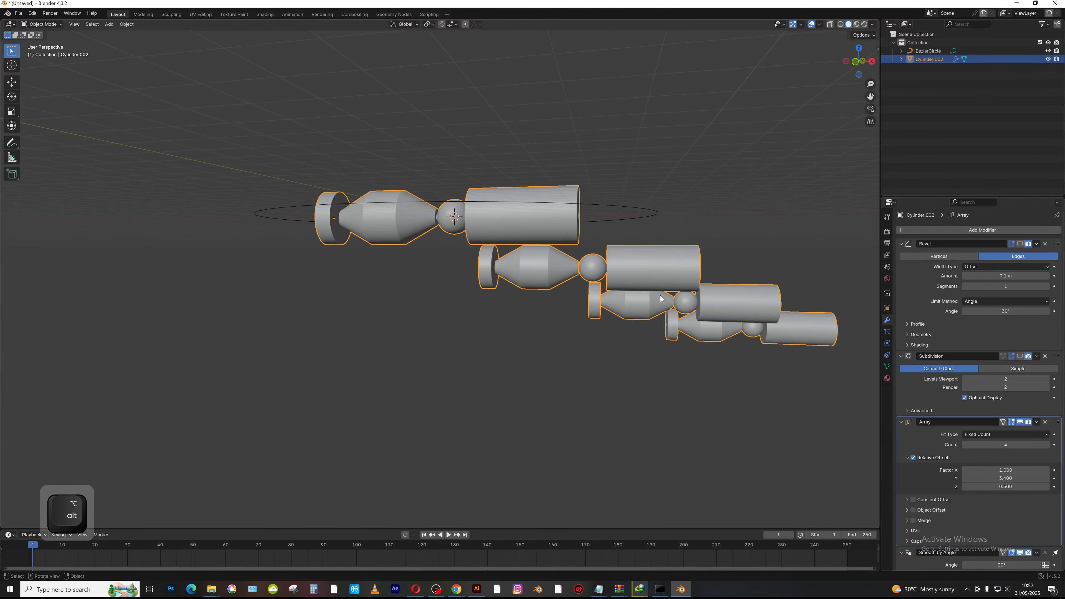
{"action": "left_click_drag", "start_coordinate": [653, 297], "coordinate": [618, 261], "text": "alt"}
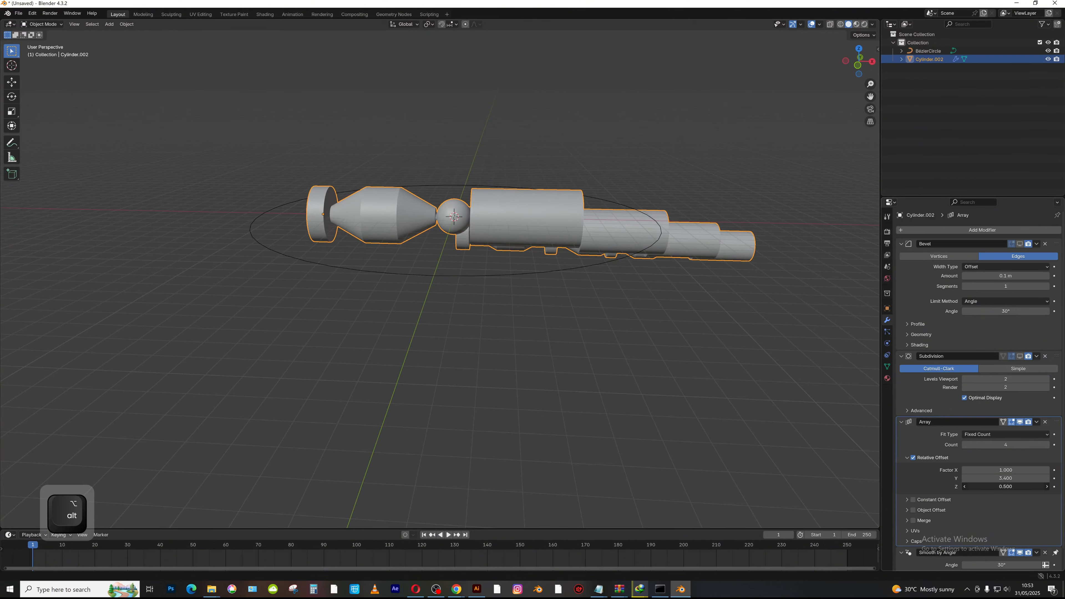
- Reset the Array modifier's Z and Y relative offset factors to 0
{"action": "type", "text": "0"}
{"action": "key", "text": "Return"}
{"action": "key", "text": "Return"}
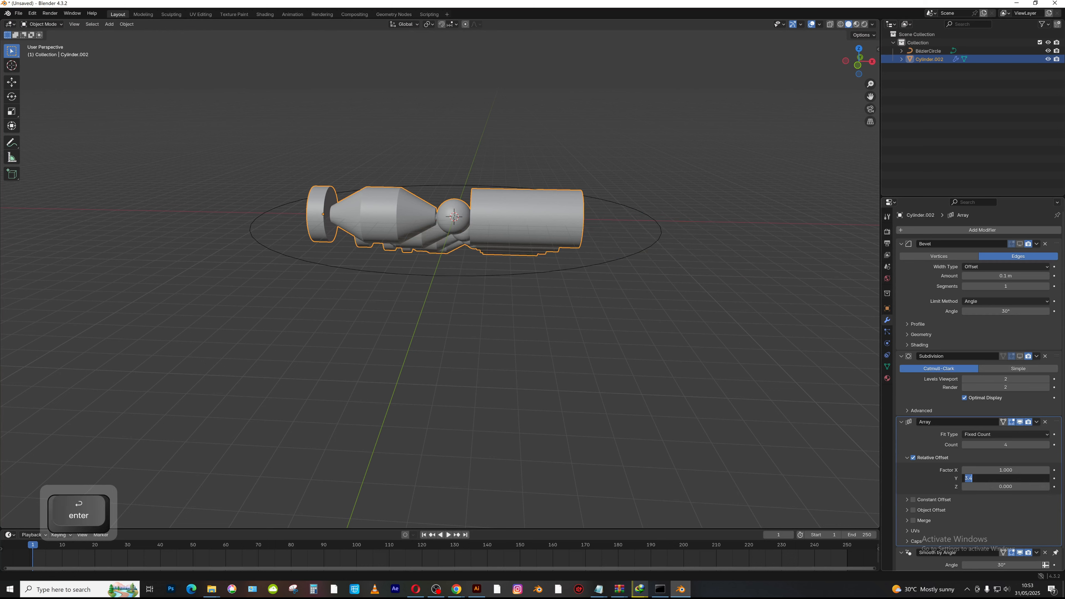
{"action": "type", "text": "0"}
{"action": "key", "text": "Return"}
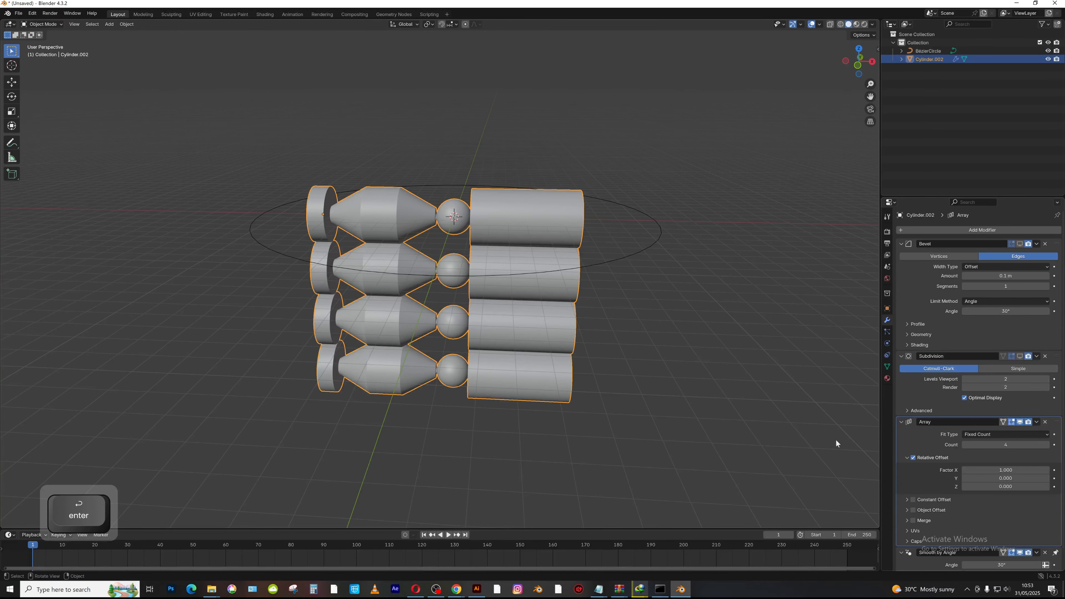
- Apply All Transforms to the arrayed bead object
{"action": "key", "text": "ctrl+a"}
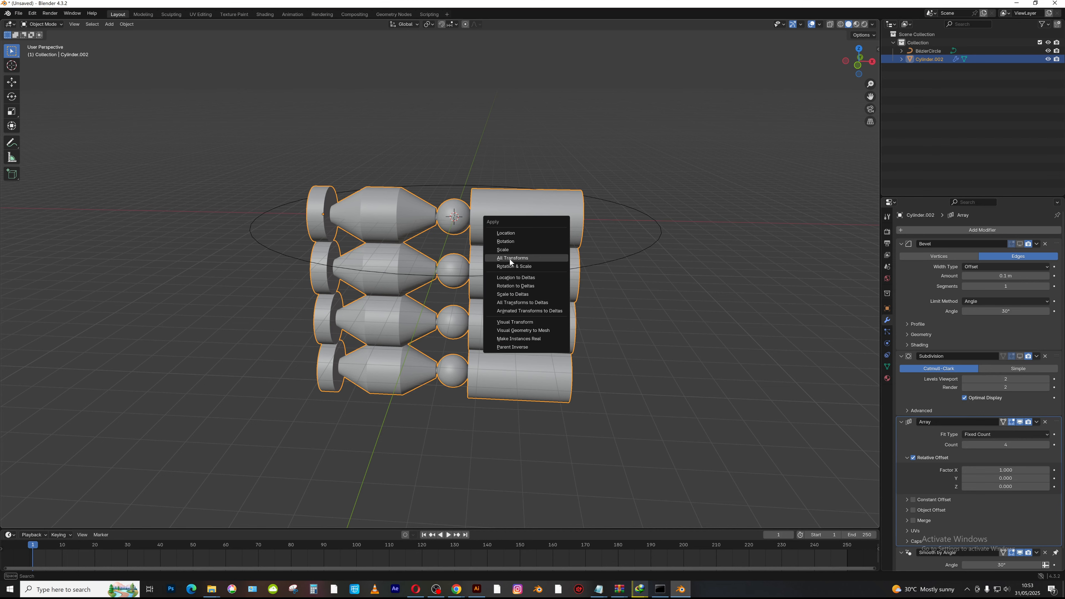
{"action": "left_click", "coordinate": [510, 258]}
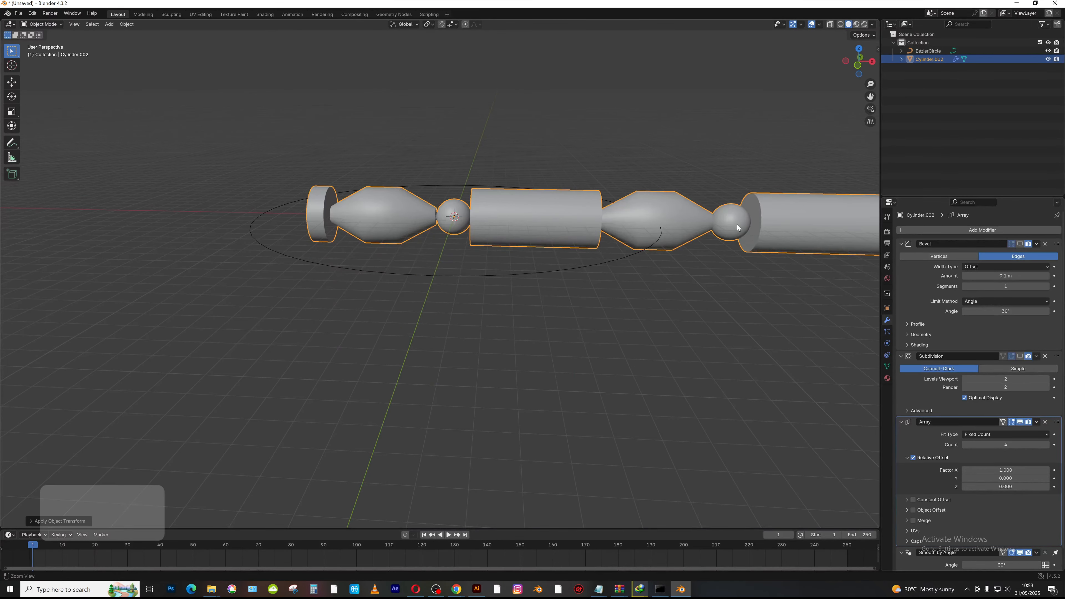
{"action": "middle_click_drag", "start_coordinate": [673, 259], "coordinate": [542, 308], "text": "shift"}
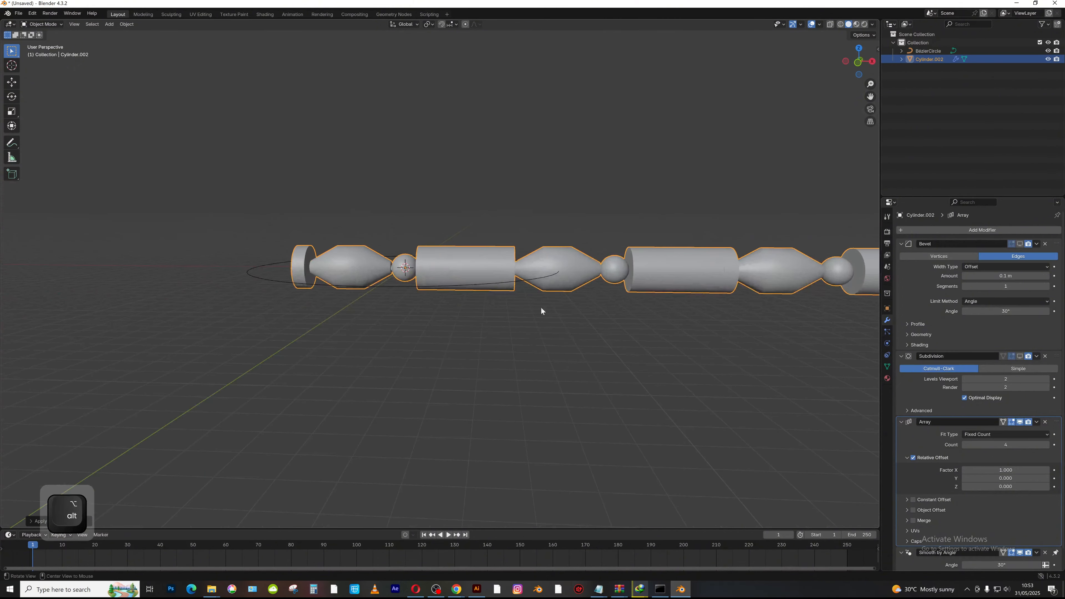
{"action": "scroll", "coordinate": [535, 314], "scroll_direction": "up", "scroll_amount": 1}
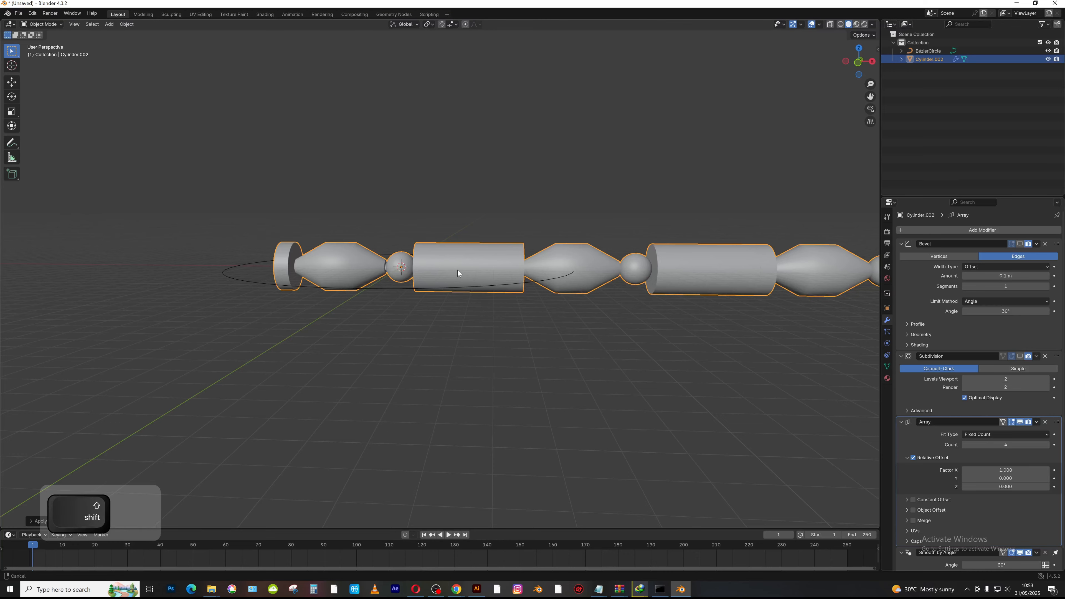
- Duplicate the small sphere in the bead mesh about 8.9 m along negative X, past the disc at the row's outer end
{"action": "middle_click_drag", "start_coordinate": [457, 270], "coordinate": [533, 305], "text": "shift"}
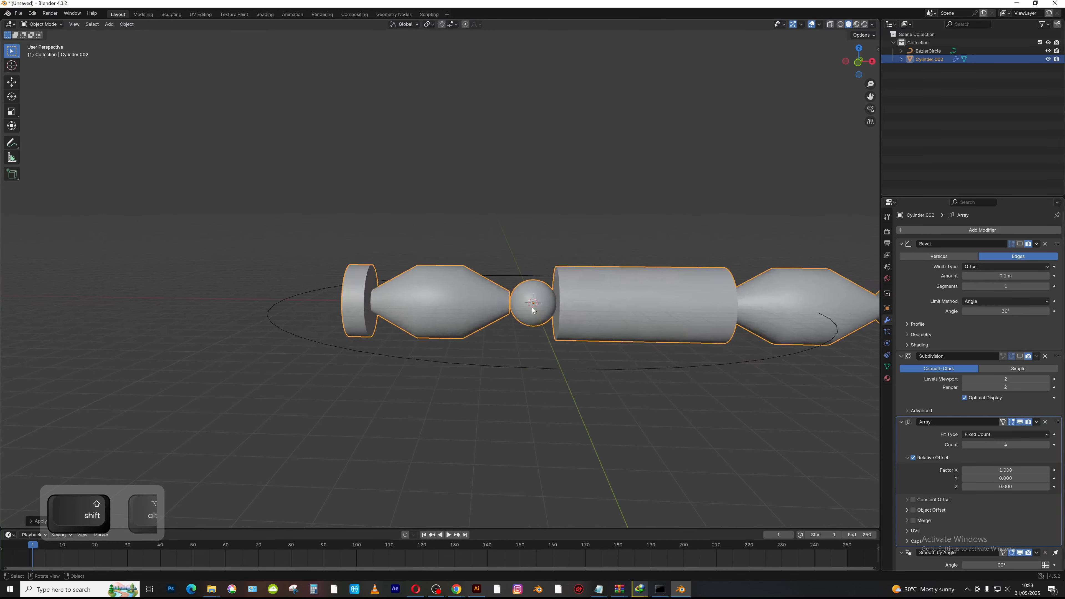
{"action": "key", "text": "Tab"}
{"action": "left_click", "coordinate": [531, 307]}
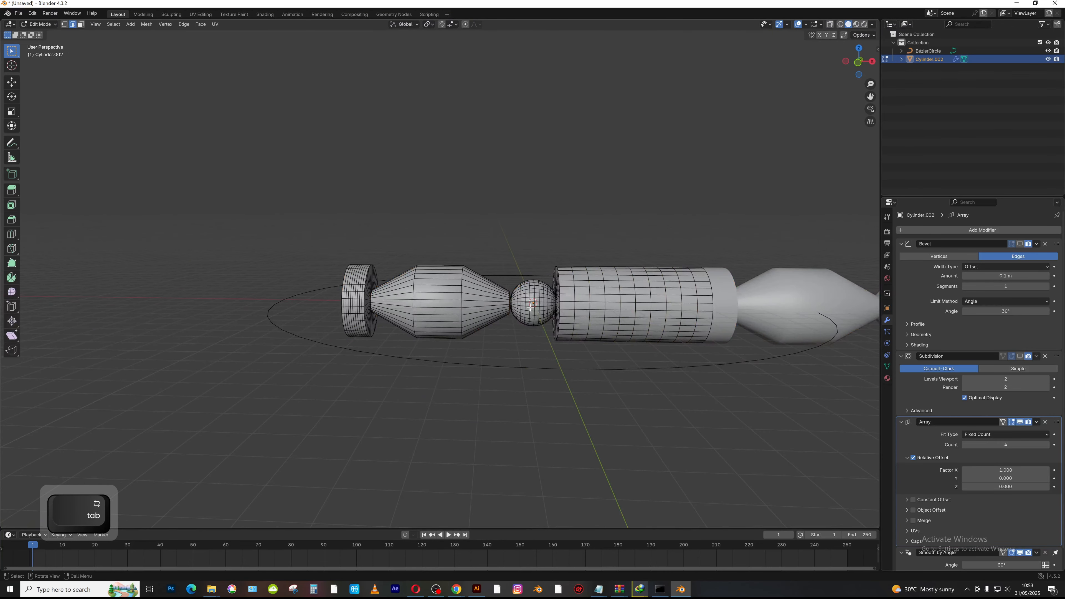
{"action": "key", "text": "l"}
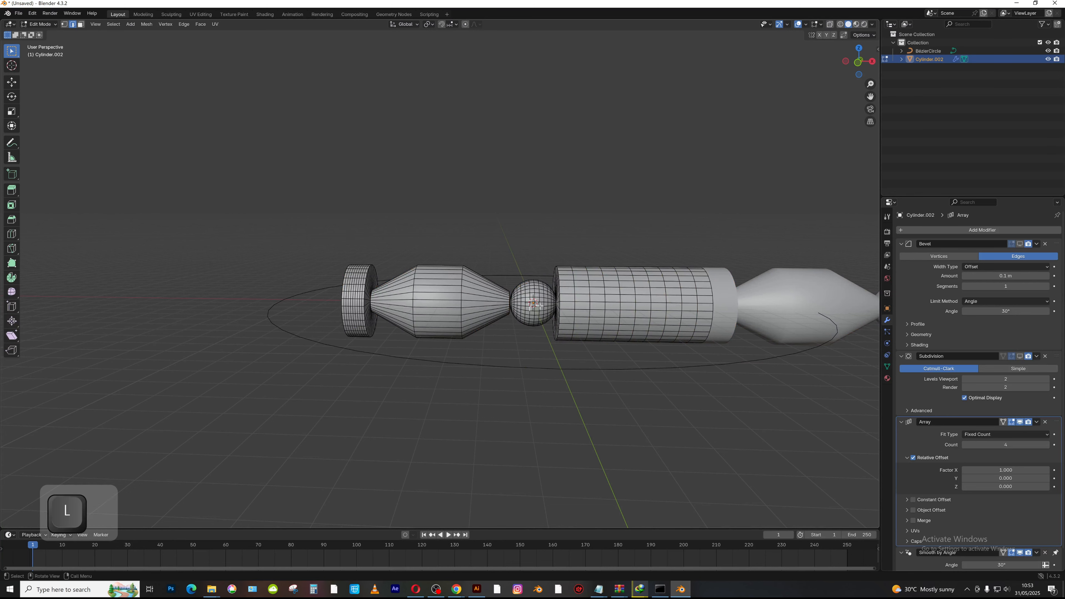
{"action": "key", "text": "shift"}
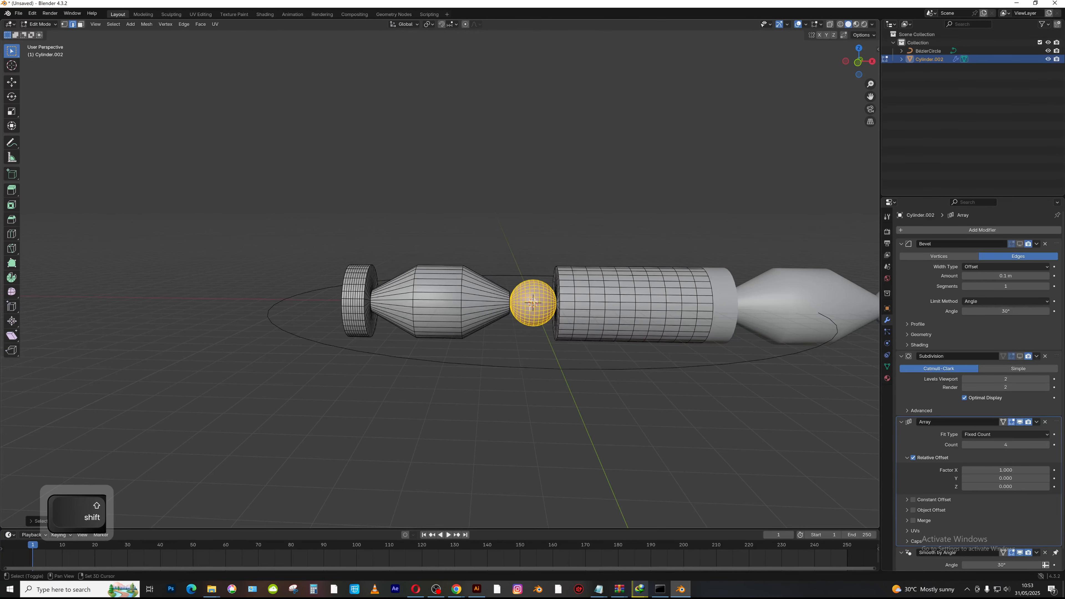
{"action": "key", "text": "shift+d"}
{"action": "key", "text": "x"}
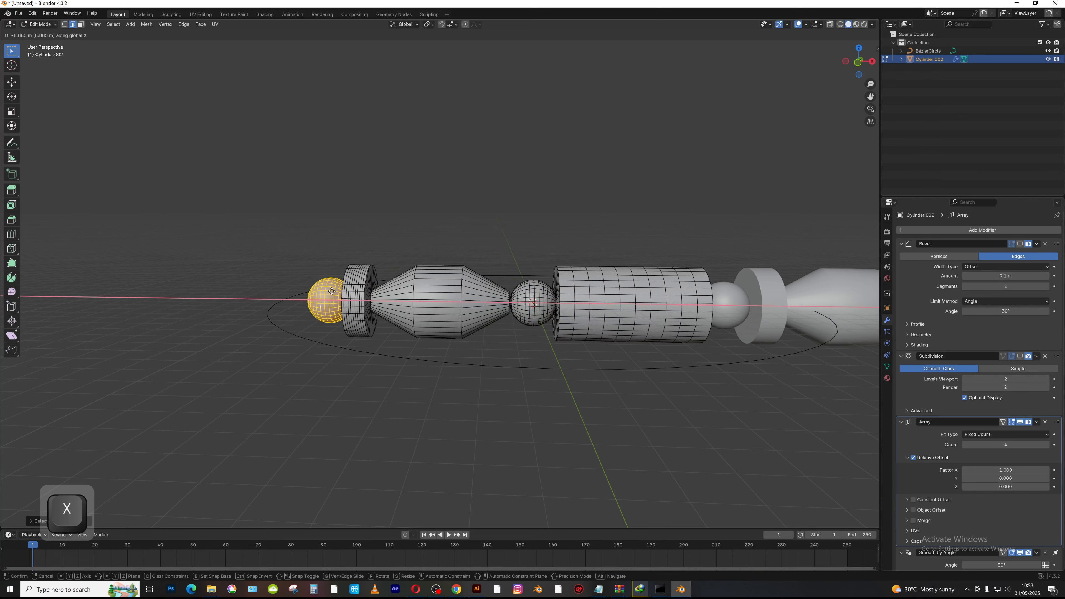
{"action": "left_click", "coordinate": [329, 292]}
- Fine-tune the copied sphere's position along X so it sits against the disc, and return to Object Mode
{"action": "middle_click_drag", "start_coordinate": [329, 292], "coordinate": [351, 287]}
{"action": "key", "text": "g"}
{"action": "key", "text": "x"}
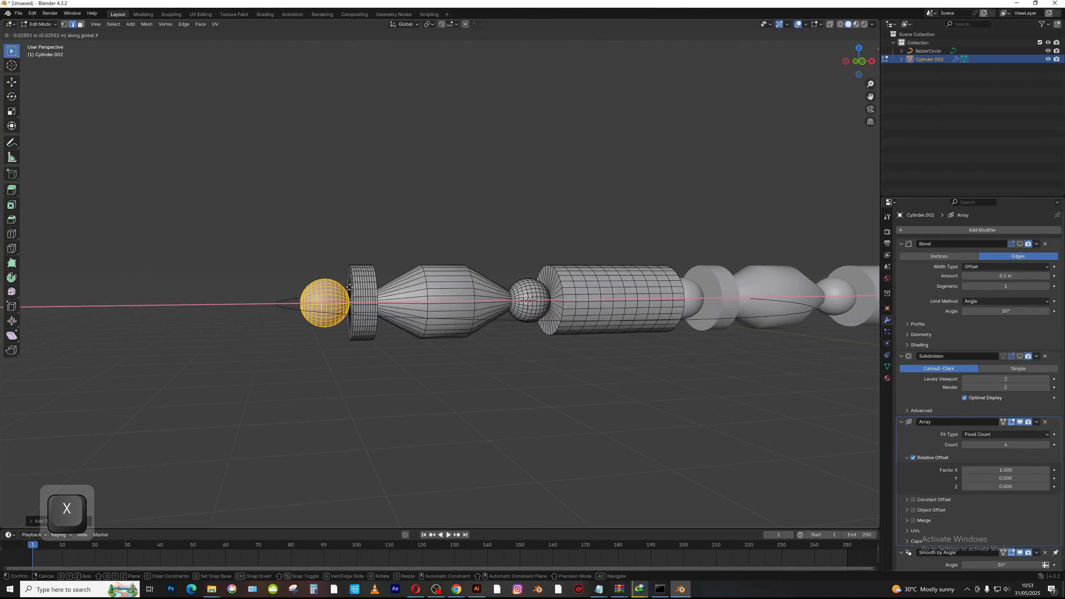
{"action": "left_click", "coordinate": [349, 287]}
{"action": "middle_click_drag", "start_coordinate": [349, 288], "coordinate": [345, 289]}
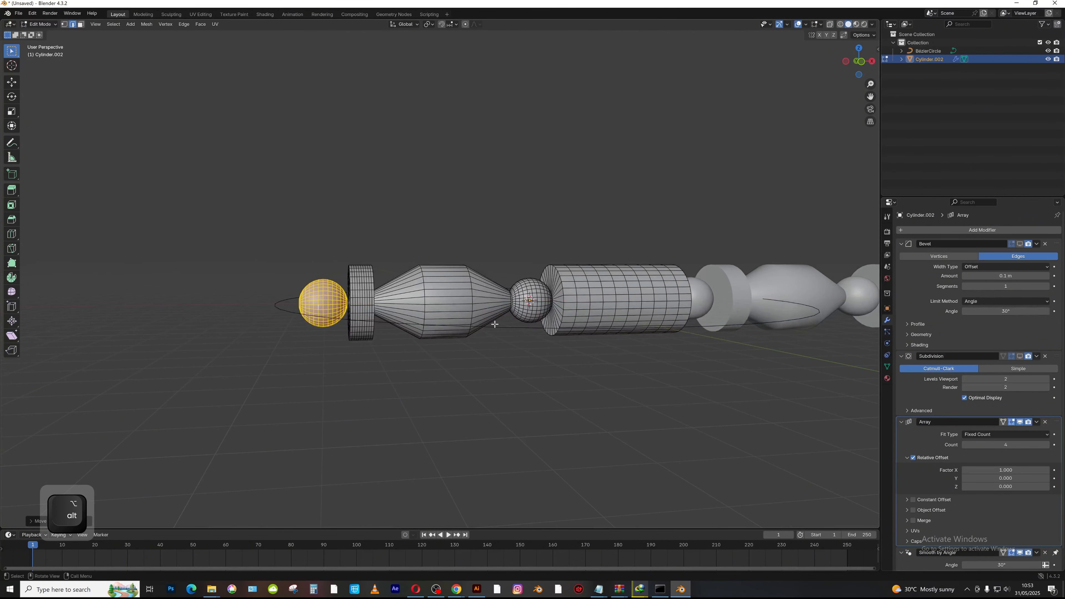
{"action": "key", "text": "Tab"}
- Add a Curve modifier to the bead object with BézierCircle as its curve object
{"action": "scroll", "coordinate": [649, 309], "scroll_direction": "down", "scroll_amount": 3}
{"action": "middle_click_drag", "start_coordinate": [640, 361], "coordinate": [669, 386]}
{"action": "left_click_drag", "start_coordinate": [625, 342], "coordinate": [617, 313], "text": "alt"}
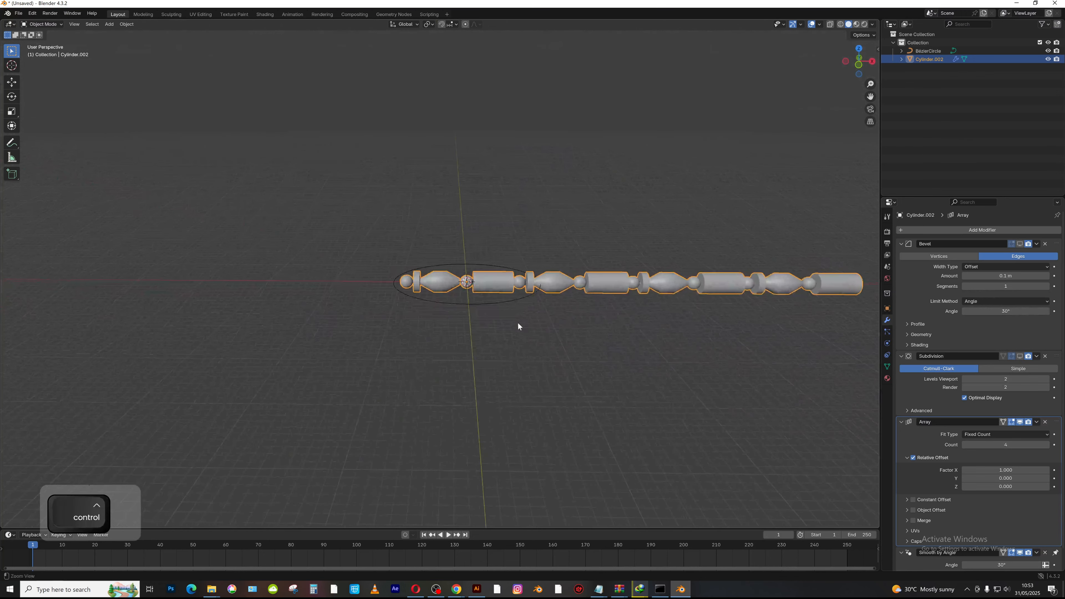
{"action": "left_click_drag", "start_coordinate": [519, 325], "coordinate": [528, 258], "text": "ctrl+alt"}
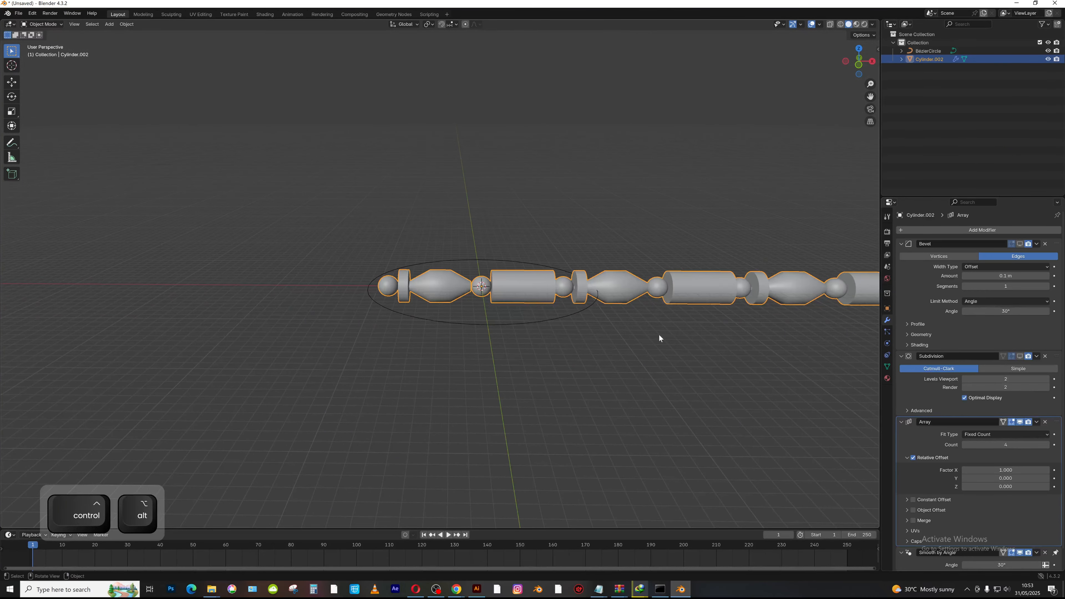
{"action": "left_click_drag", "start_coordinate": [490, 307], "coordinate": [630, 292], "text": "alt"}
{"action": "scroll", "coordinate": [630, 293], "scroll_direction": "down", "scroll_amount": 7}
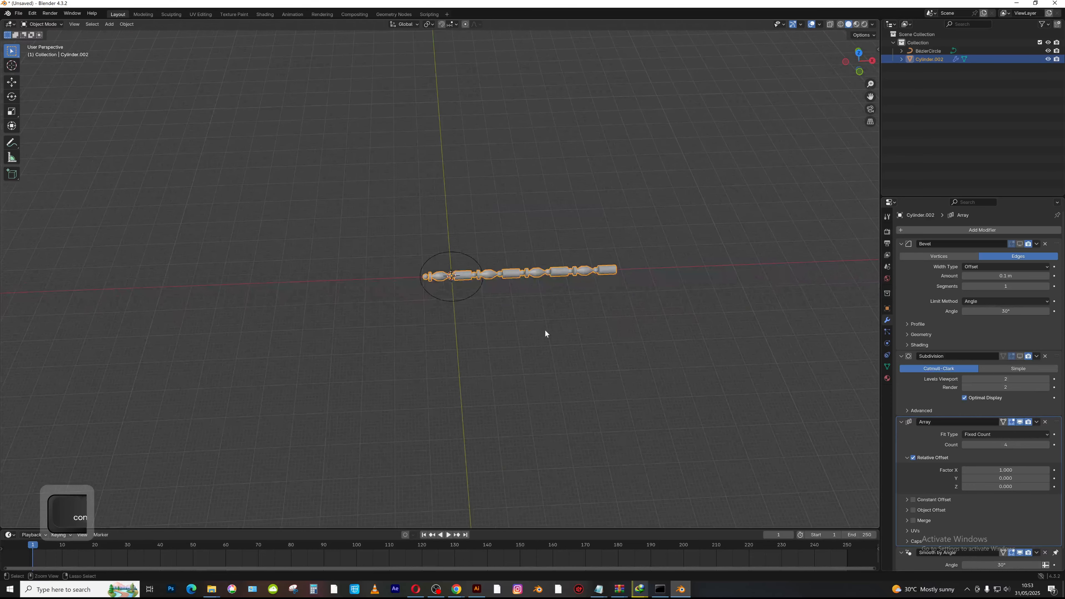
{"action": "left_click_drag", "start_coordinate": [545, 331], "coordinate": [562, 181], "text": "ctrl+alt"}
{"action": "left_click", "coordinate": [1028, 231]}
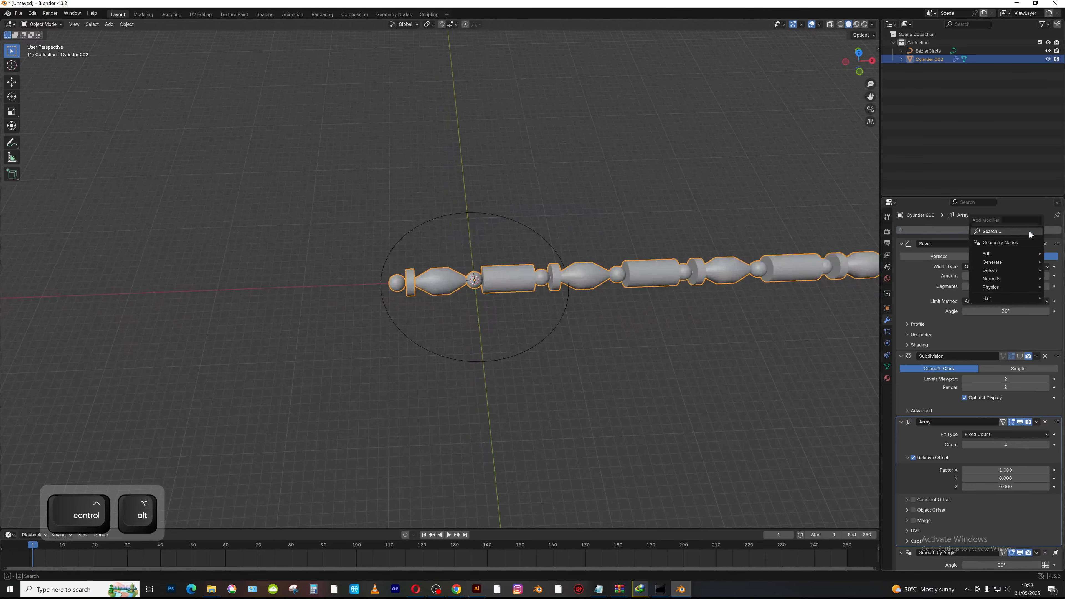
{"action": "type", "text": "curv"}
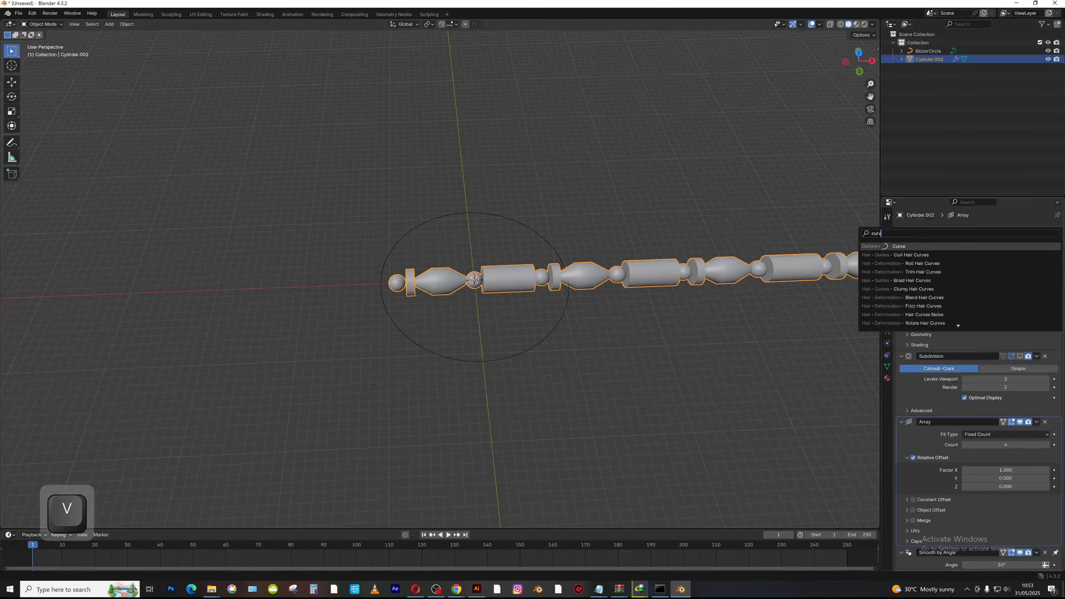
{"action": "key", "text": "Return"}
{"action": "scroll", "coordinate": [992, 498], "scroll_direction": "down", "scroll_amount": 3}
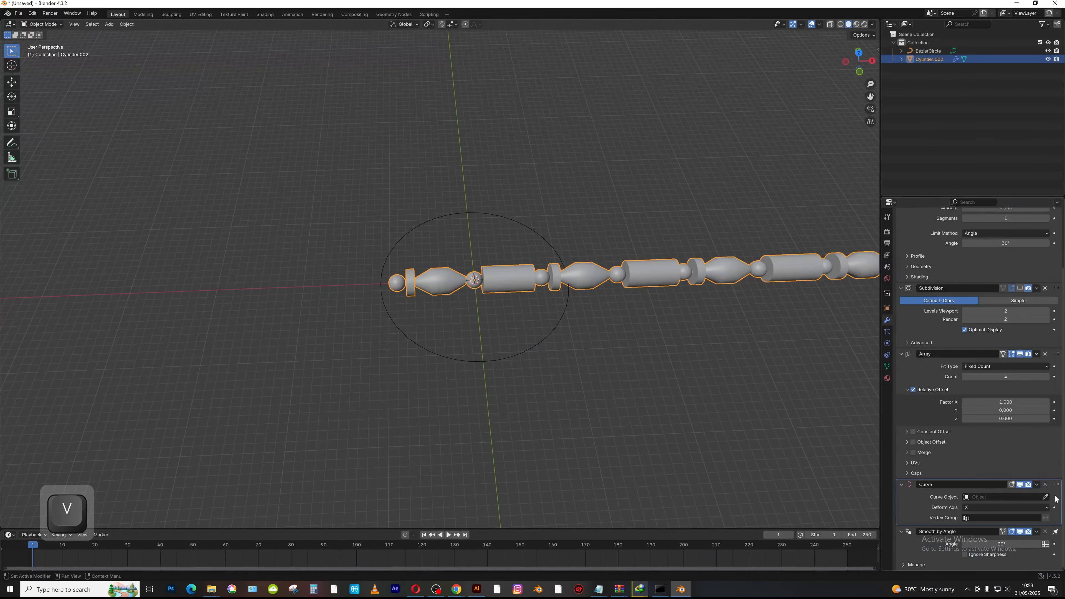
{"action": "left_click", "coordinate": [1044, 496]}
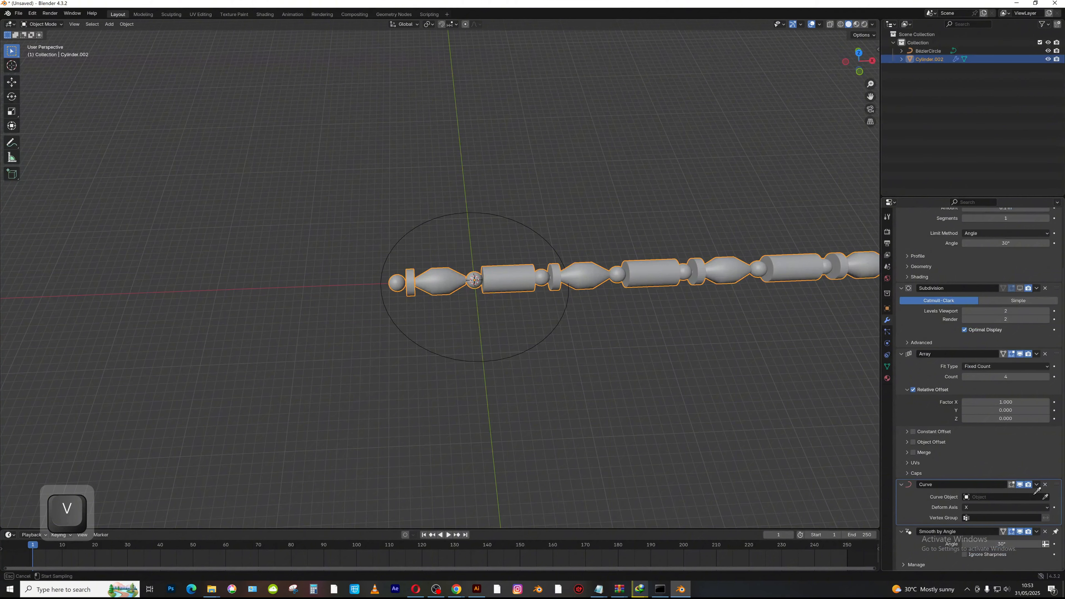
{"action": "left_click", "coordinate": [525, 354]}
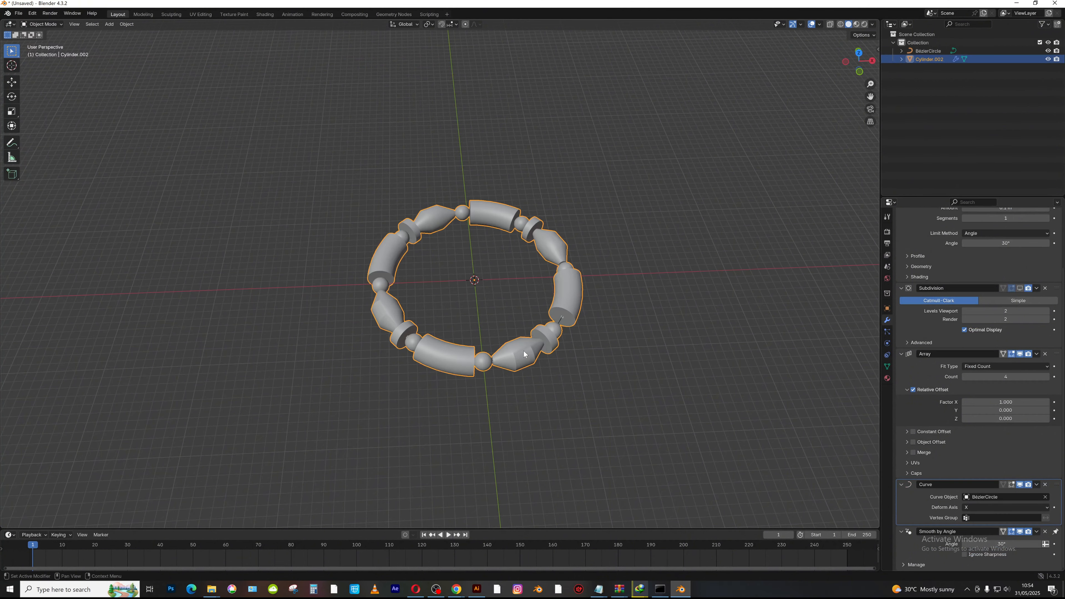
- Try an array count of 5 to fill the gap in the bracelet, and return the count to 4
{"action": "left_click_drag", "start_coordinate": [511, 339], "coordinate": [499, 210], "text": "alt"}
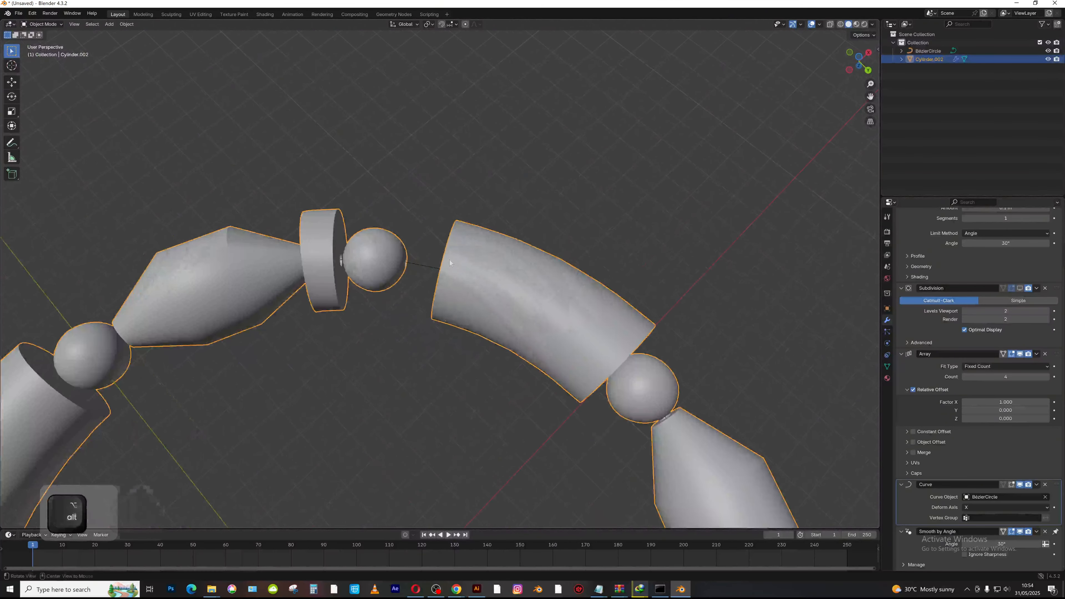
{"action": "left_click_drag", "start_coordinate": [449, 260], "coordinate": [476, 246], "text": "alt"}
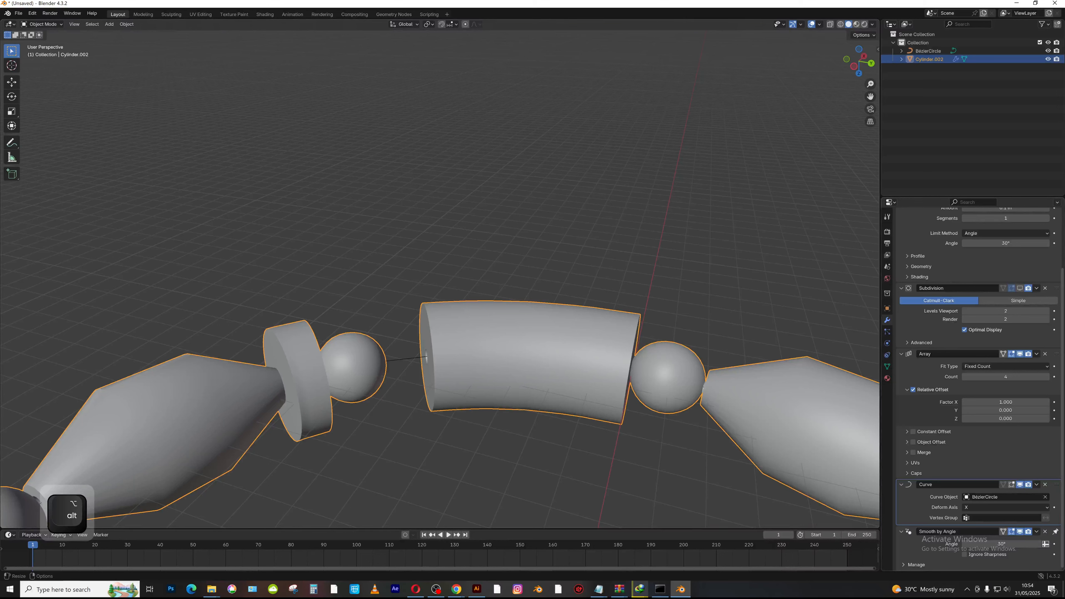
{"action": "left_click", "coordinate": [1046, 377]}
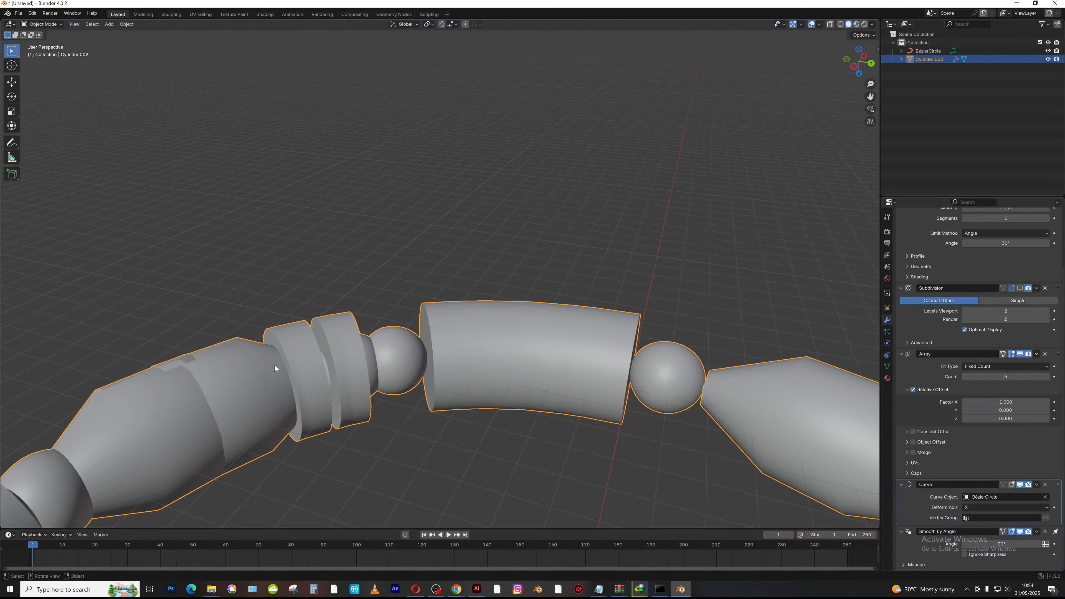
{"action": "left_click", "coordinate": [966, 376]}
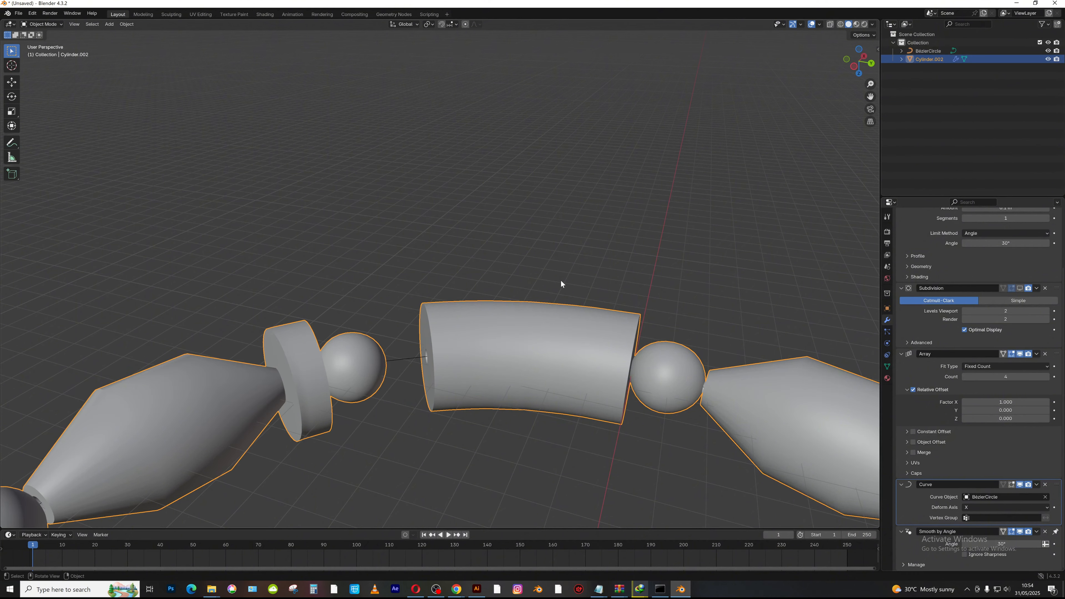
- Scale the bead object up by about 1.017 to close the gap between the end sphere and the cylinder
{"action": "key", "text": "s"}
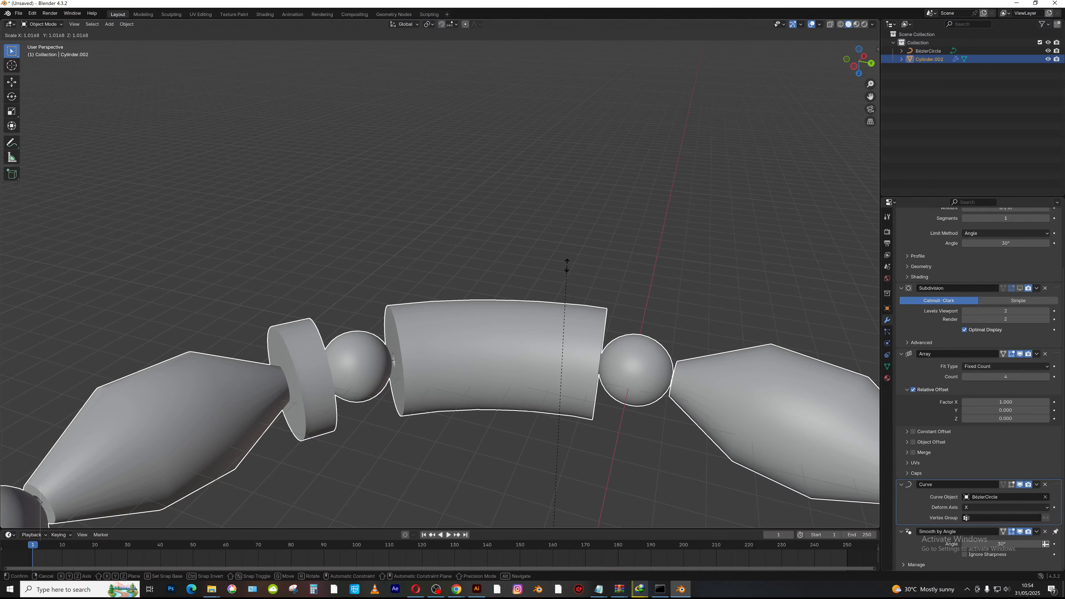
{"action": "left_click", "coordinate": [567, 269]}
{"action": "middle_click_drag", "start_coordinate": [574, 244], "coordinate": [463, 313]}
- Raise the Bézier circle's round bevel depth slightly above zero to form a thin cord through the beads
{"action": "left_click", "coordinate": [929, 51]}
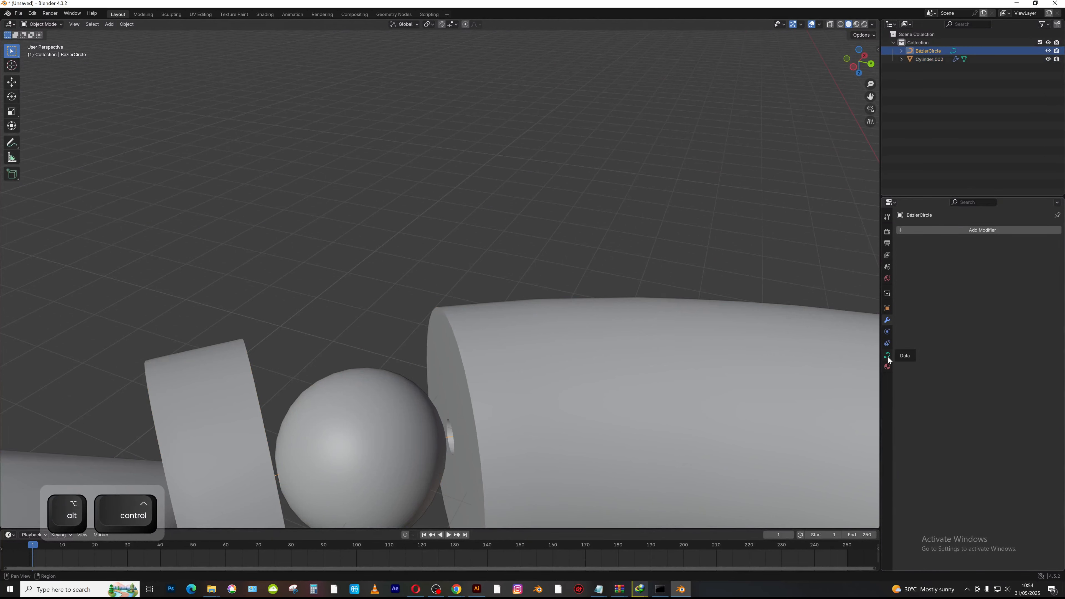
{"action": "left_click", "coordinate": [887, 356]}
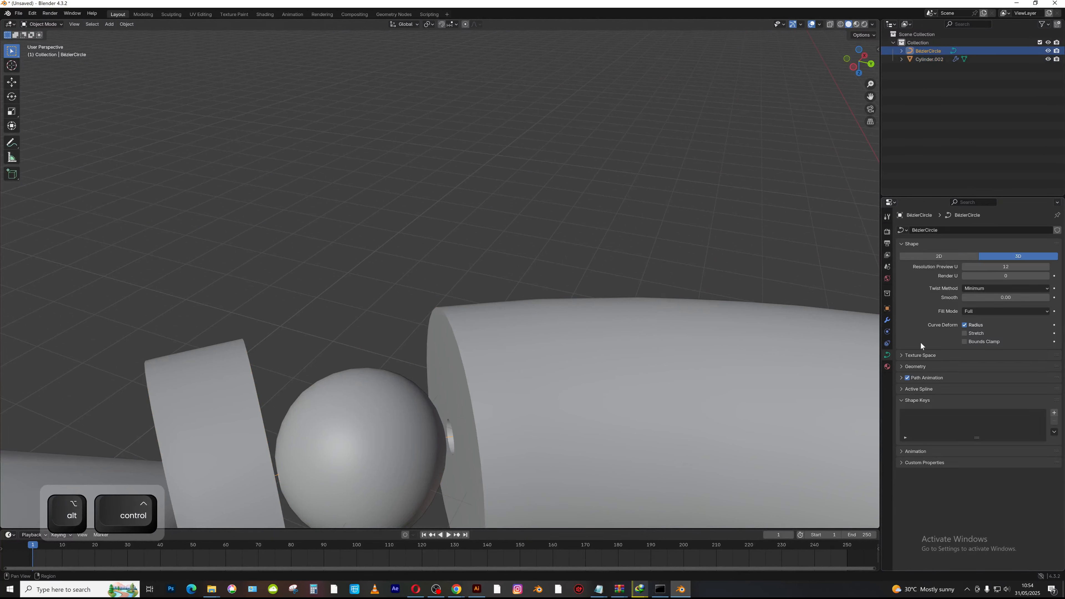
{"action": "left_click", "coordinate": [902, 366]}
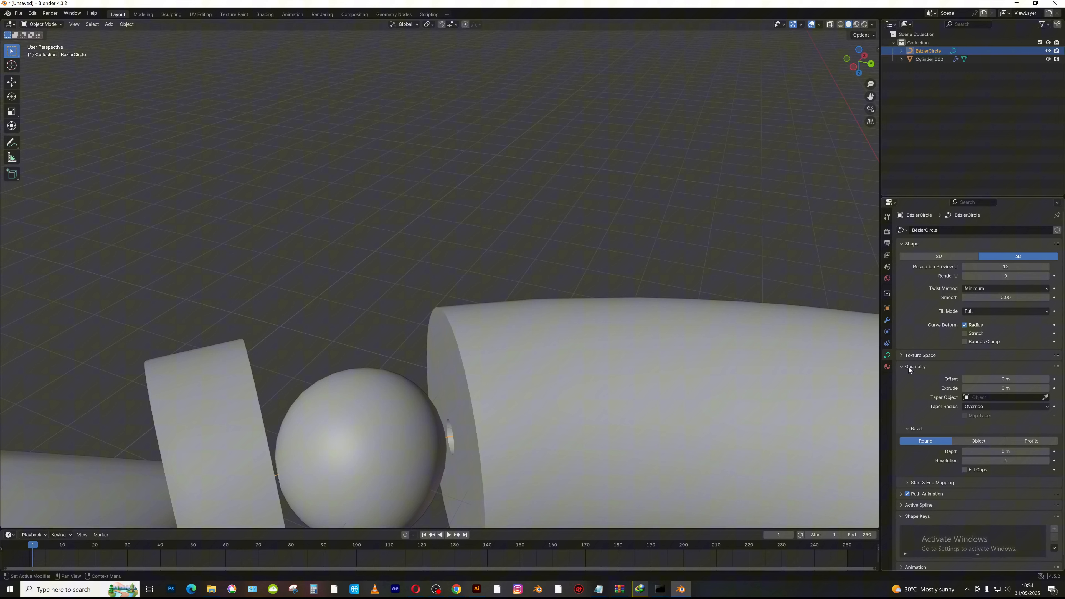
{"action": "left_click", "coordinate": [1046, 452]}
{"action": "left_click_drag", "start_coordinate": [400, 344], "coordinate": [531, 231], "text": "alt"}
{"action": "scroll", "coordinate": [426, 351], "scroll_direction": "down", "scroll_amount": 6}
{"action": "scroll", "coordinate": [525, 279], "scroll_direction": "down", "scroll_amount": 6}
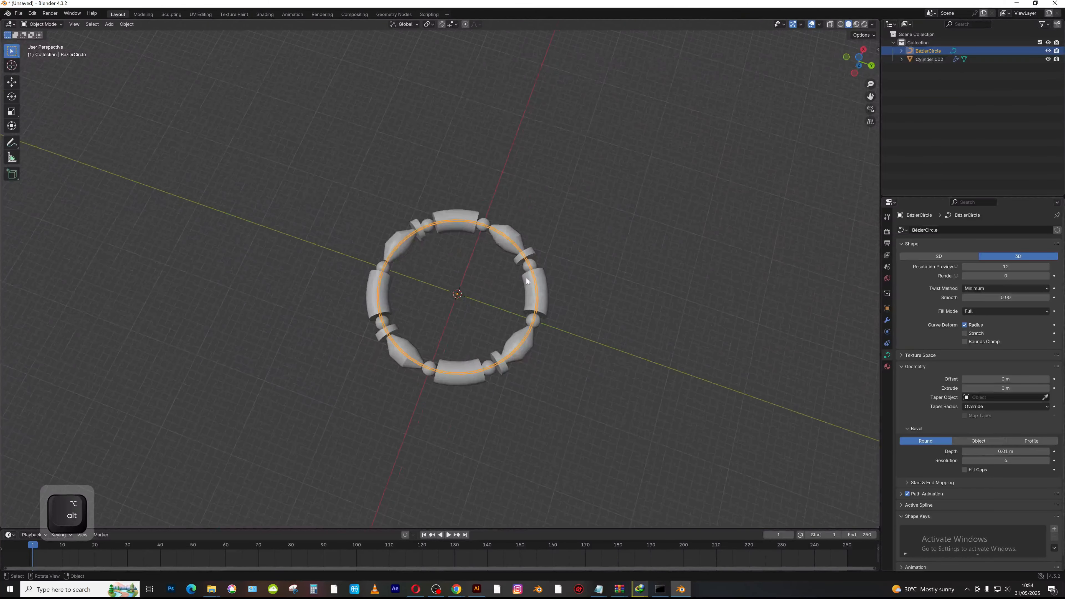
{"action": "left_click_drag", "start_coordinate": [519, 300], "coordinate": [523, 254], "text": "alt"}
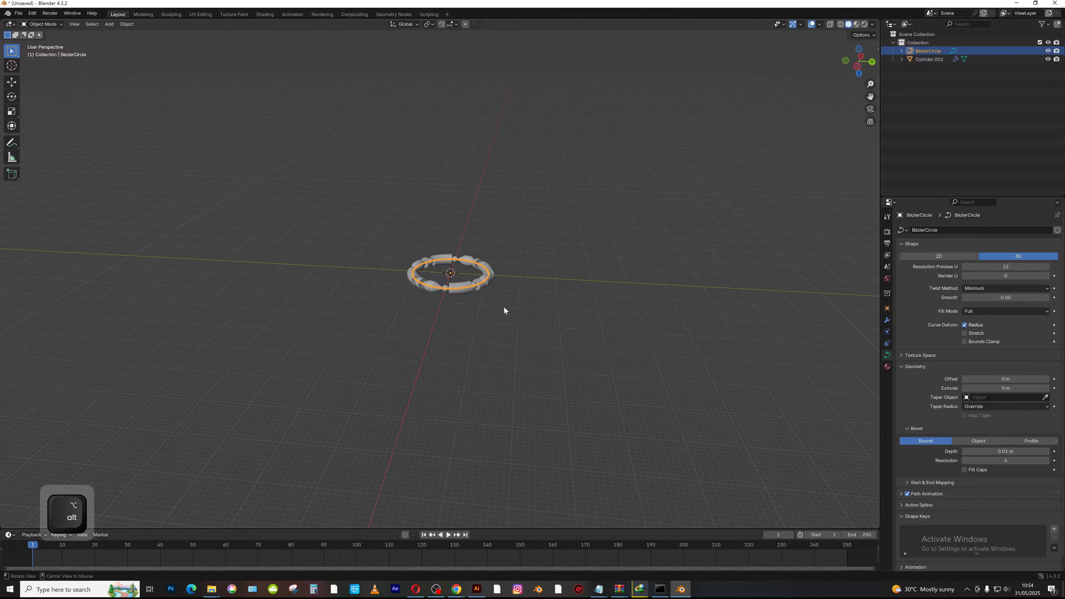
- Set the scene's render engine to Cycles
{"action": "left_click_drag", "start_coordinate": [505, 310], "coordinate": [520, 308], "text": "alt"}
{"action": "left_click", "coordinate": [886, 231]}
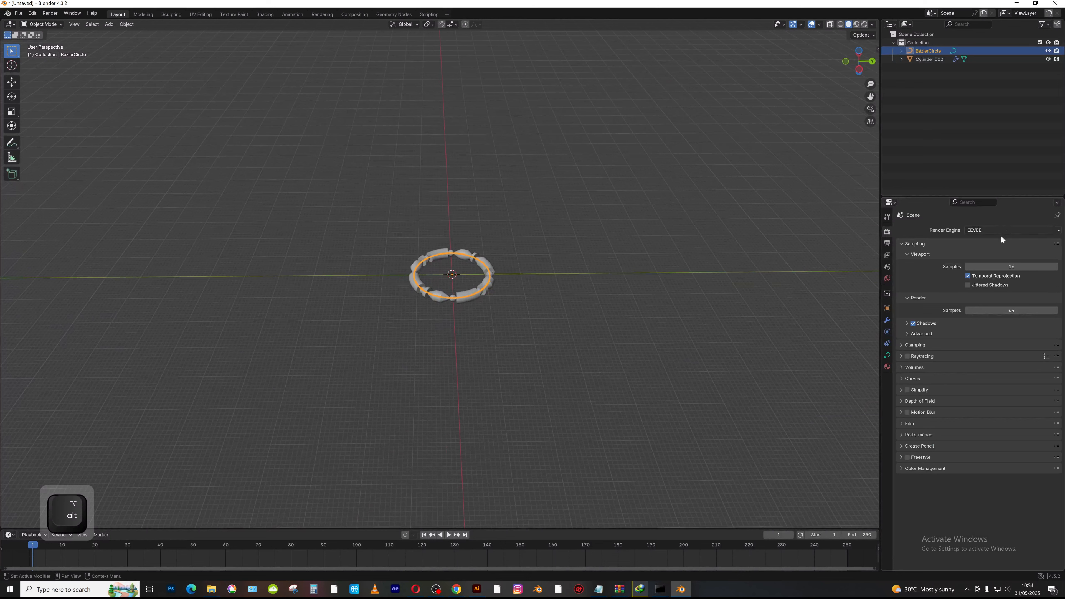
{"action": "left_click", "coordinate": [1001, 232]}
{"action": "left_click", "coordinate": [981, 258]}
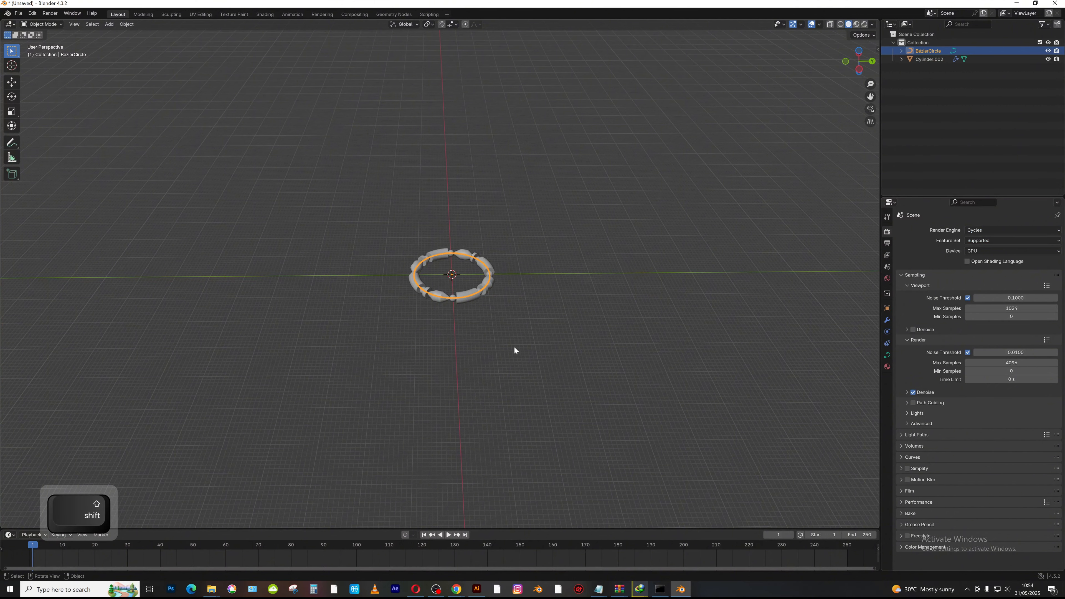
- Add an area light at the center of the bracelet
{"action": "key", "text": "shift+a"}
{"action": "mouse_move", "coordinate": [517, 439]}
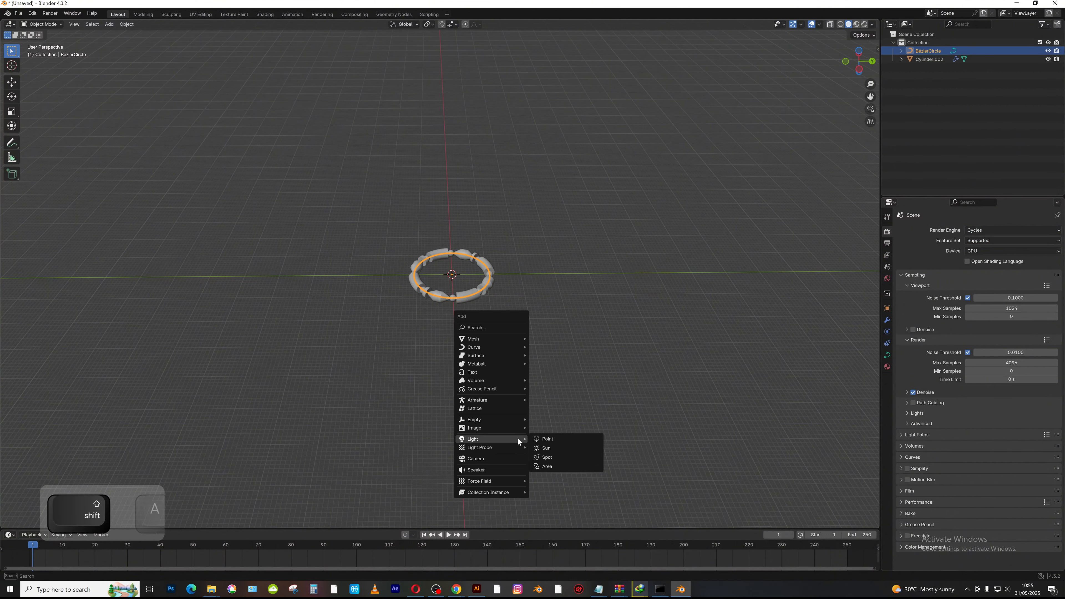
{"action": "left_click", "coordinate": [551, 466]}
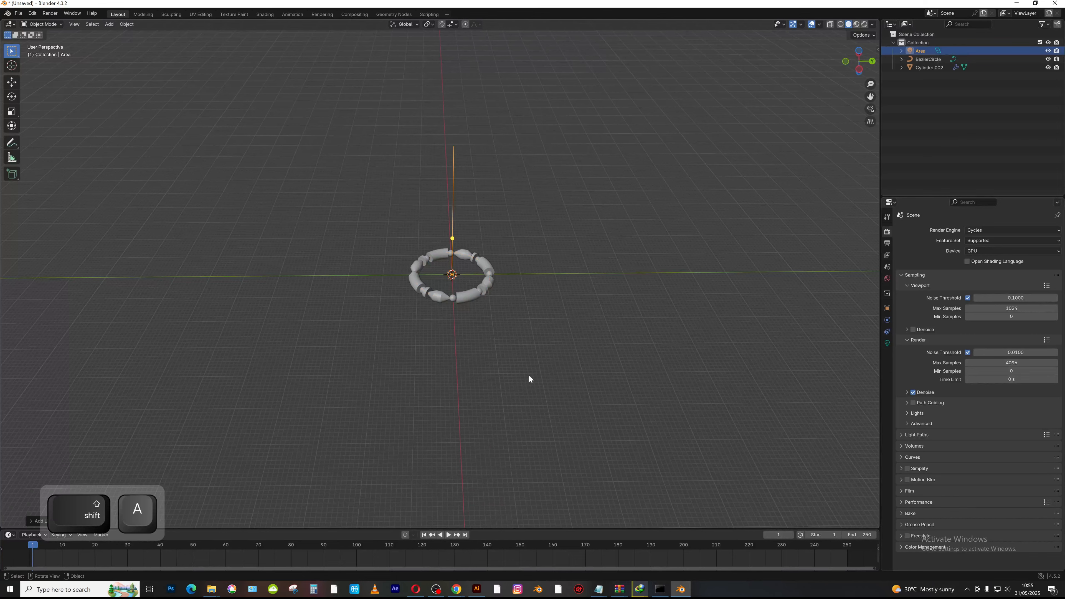
{"action": "scroll", "coordinate": [521, 384], "scroll_direction": "up", "scroll_amount": 5}
{"action": "key", "text": "1"}
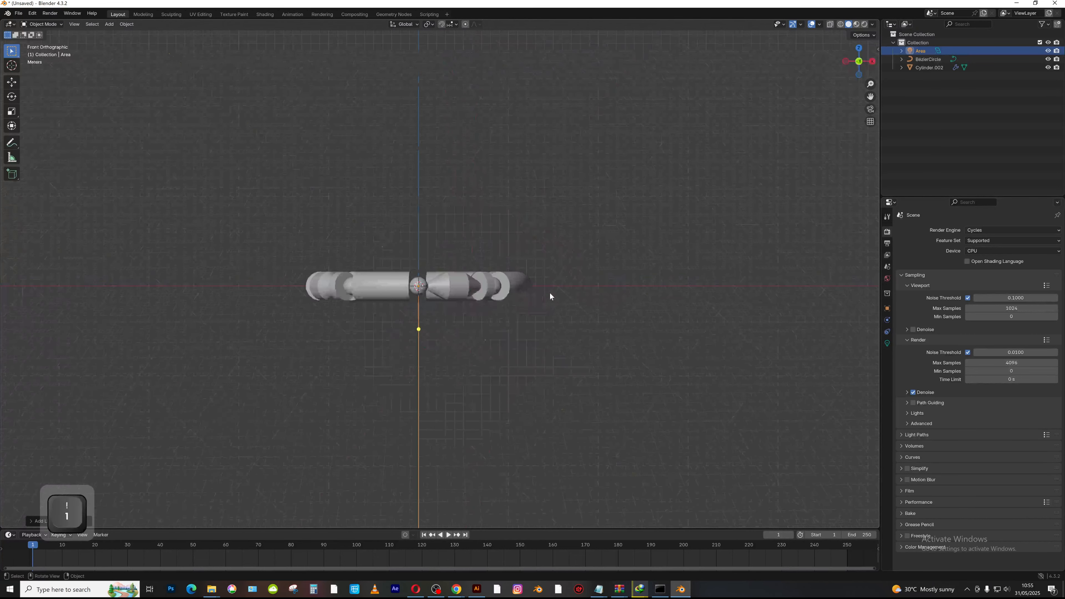
{"action": "middle_click_drag", "start_coordinate": [487, 312], "coordinate": [487, 388]}
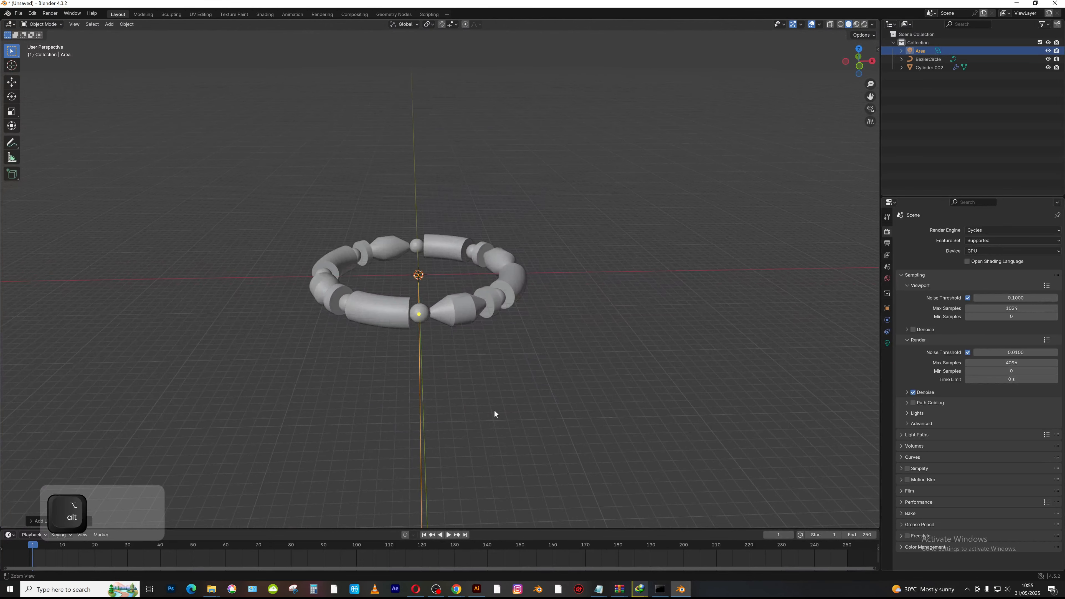
- Raise the area light along Z to sit well above the bracelet and scale it up
{"action": "scroll", "coordinate": [494, 413], "scroll_direction": "up", "scroll_amount": 2}
{"action": "key", "text": "g"}
{"action": "key", "text": "z"}
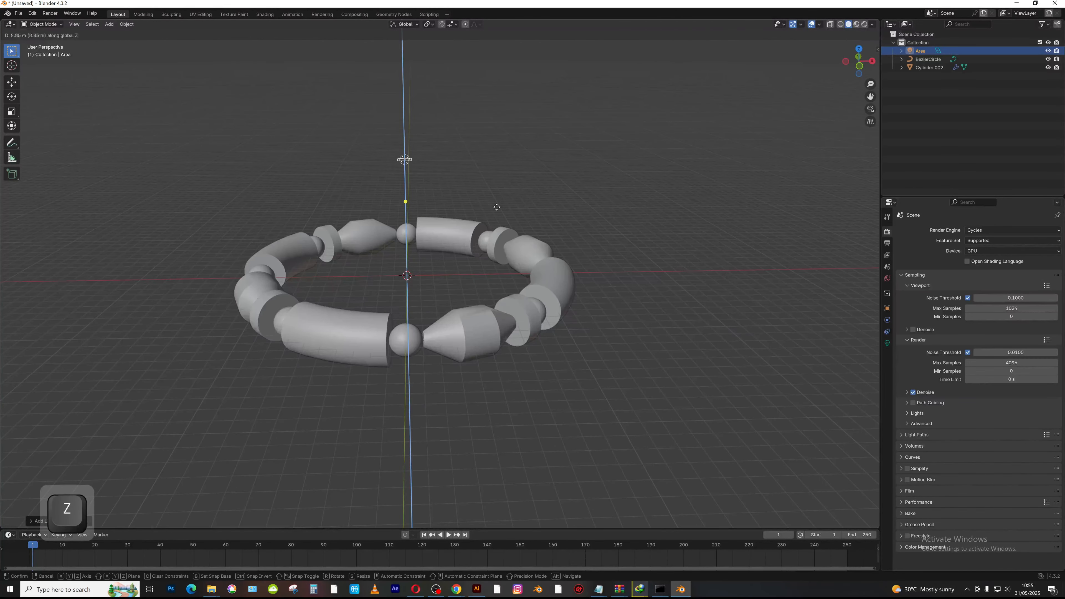
{"action": "left_click", "coordinate": [495, 203]}
{"action": "key", "text": "s"}
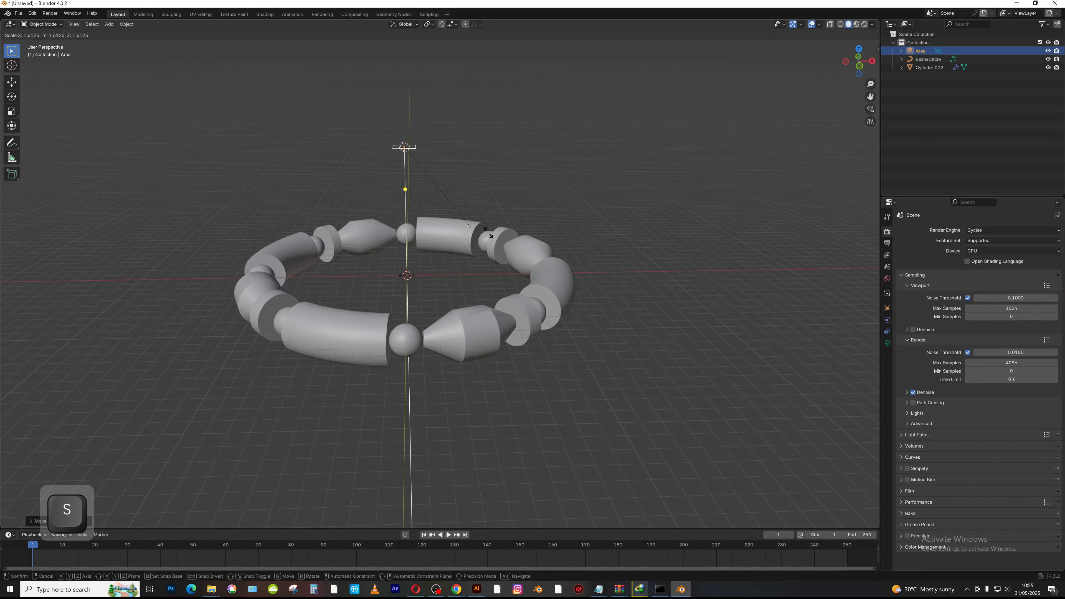
{"action": "left_click", "coordinate": [554, 276]}
- Scale the bead object and the Bézier circle down together
{"action": "left_click_drag", "start_coordinate": [431, 213], "coordinate": [624, 324]}
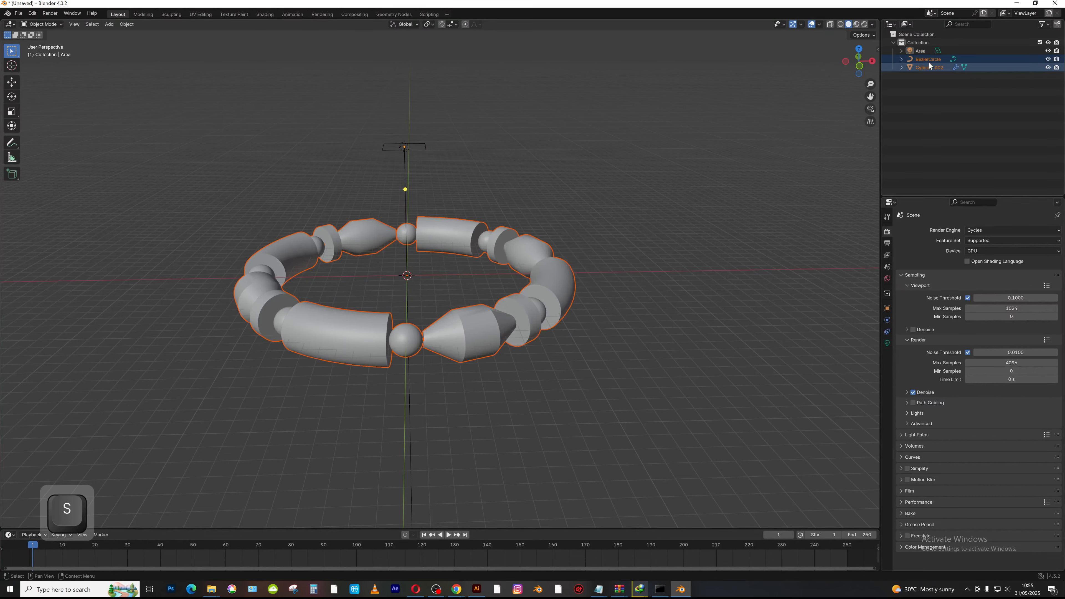
{"action": "key", "text": "s"}
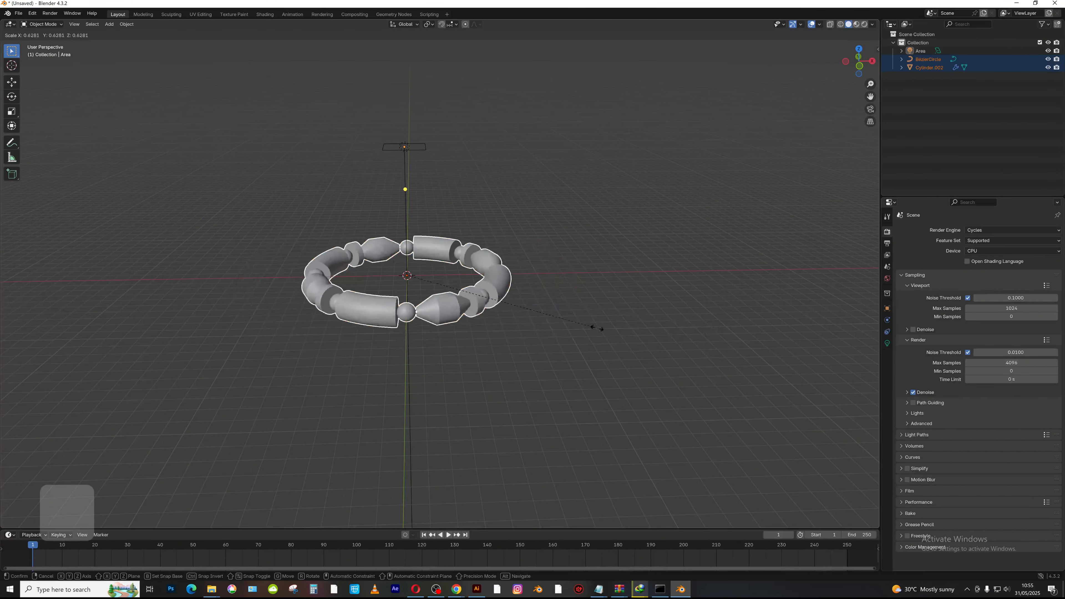
{"action": "left_click", "coordinate": [468, 290]}
{"action": "left_click", "coordinate": [468, 287]}
{"action": "key", "text": "s"}
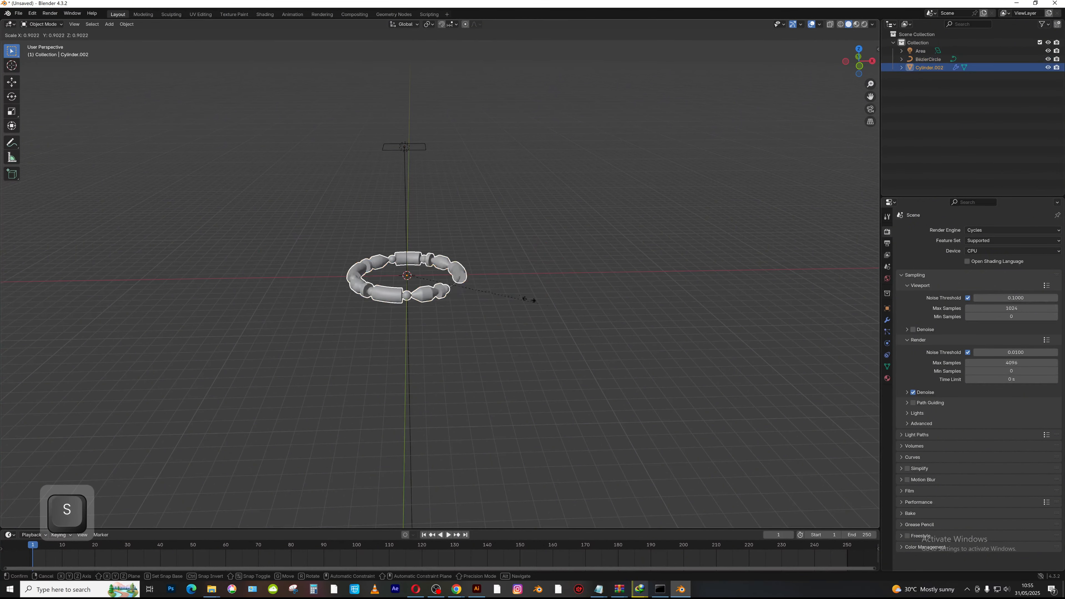
{"action": "key", "text": "Escape"}
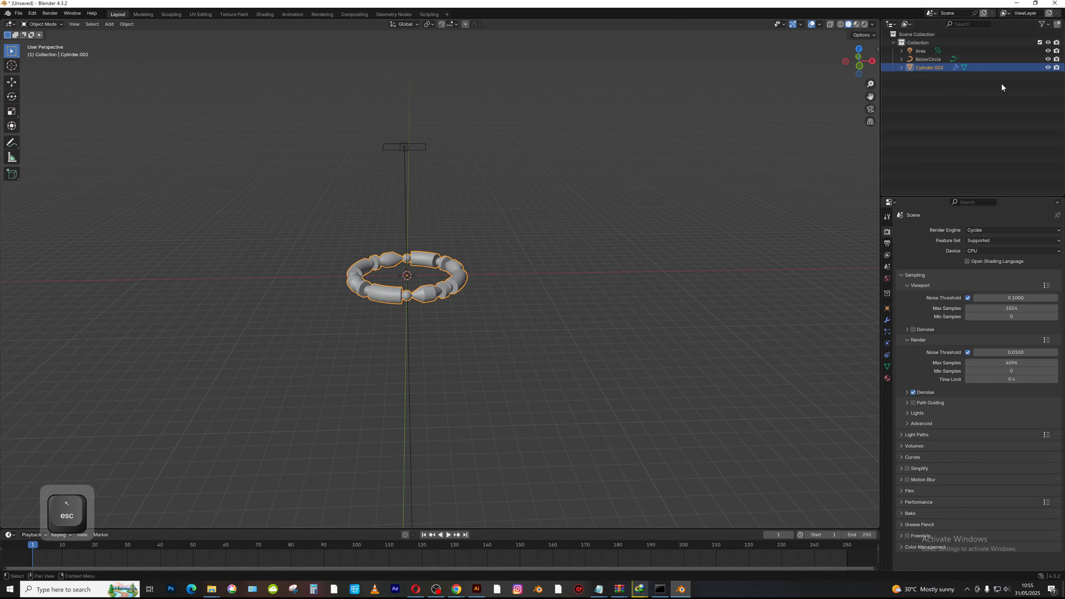
{"action": "left_click", "coordinate": [935, 59]}
{"action": "key", "text": "s"}
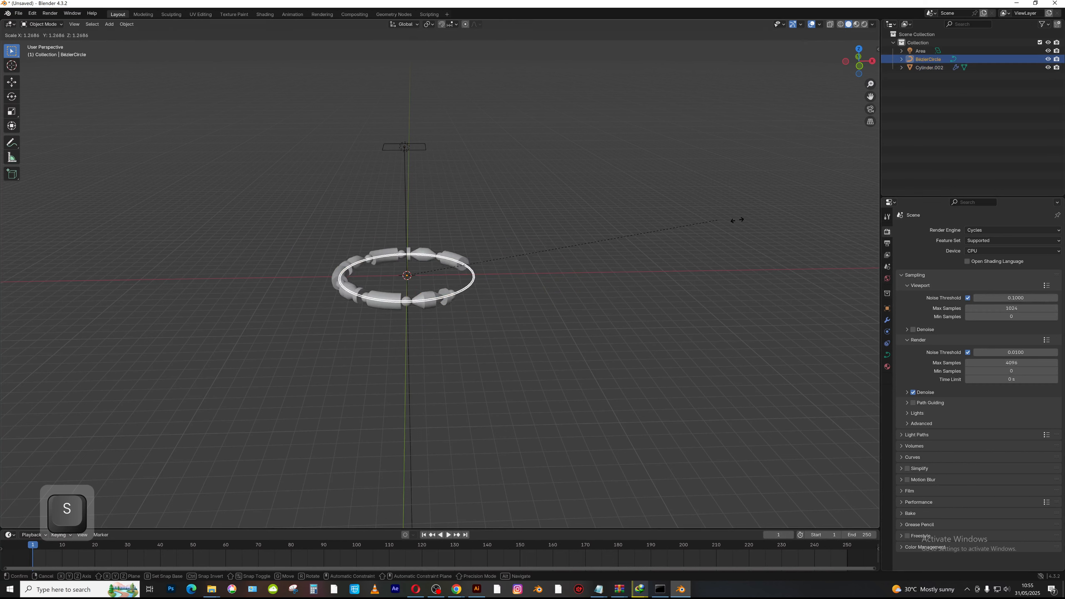
{"action": "left_click", "coordinate": [69, 238]}
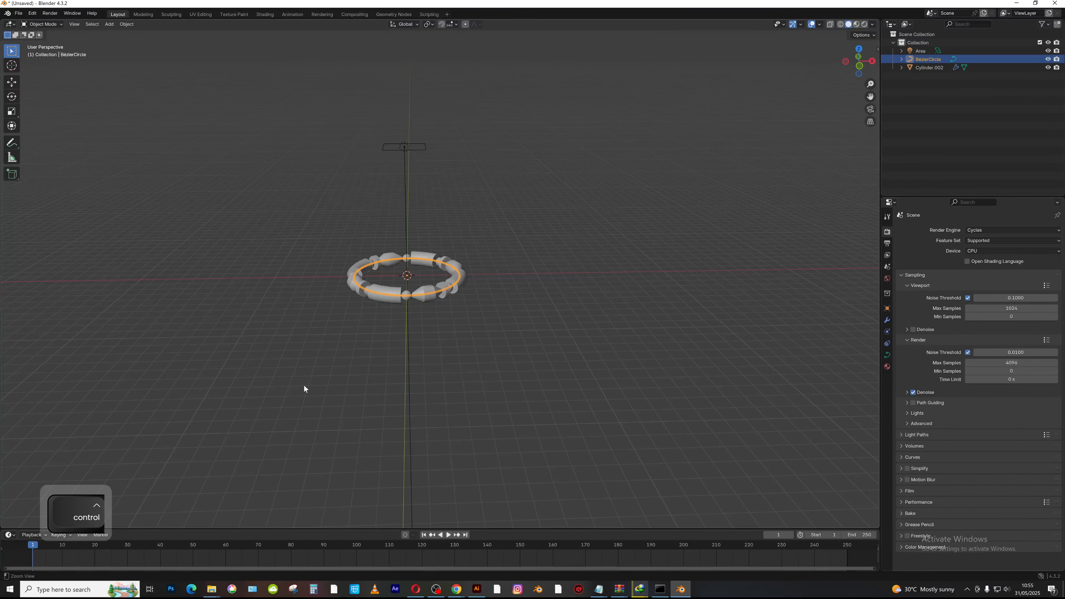
- Shrink the beads and the Bézier circle together to about 0.6 of their size
{"action": "left_click_drag", "start_coordinate": [432, 284], "coordinate": [513, 352]}
{"action": "middle_click_drag", "start_coordinate": [513, 352], "coordinate": [580, 265], "text": "ctrl"}
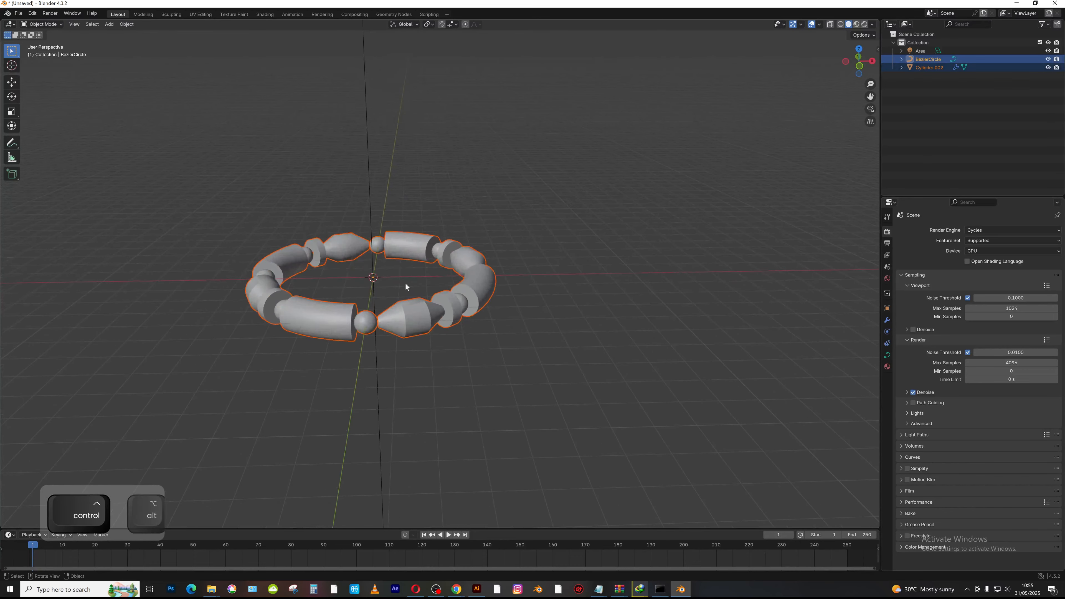
{"action": "key", "text": "s"}
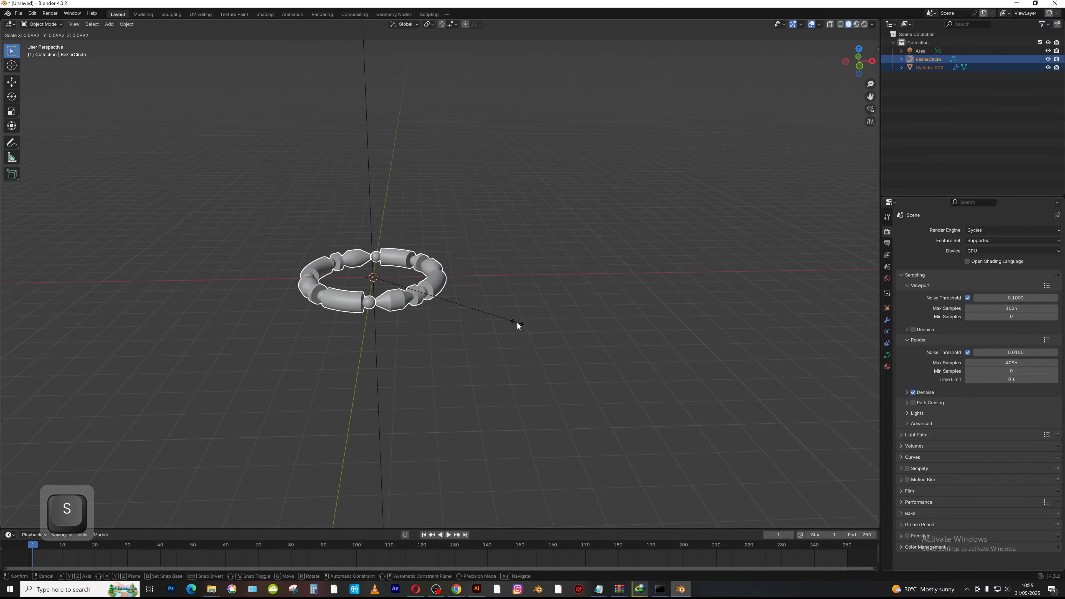
{"action": "left_click", "coordinate": [517, 325]}
- Lower the area light along Z so that it sits closer above the bracelet
{"action": "middle_click_drag", "start_coordinate": [442, 100], "coordinate": [438, 138], "text": "ctrl"}
{"action": "left_click", "coordinate": [410, 169]}
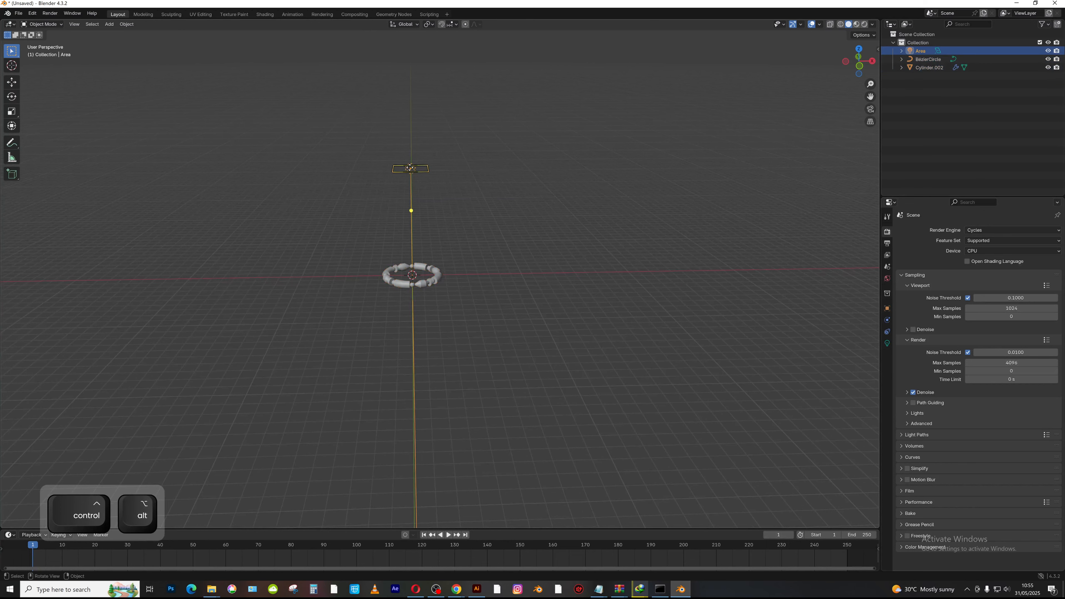
{"action": "key", "text": "g"}
{"action": "key", "text": "z"}
{"action": "left_click", "coordinate": [424, 252]}
{"action": "middle_click_drag", "start_coordinate": [438, 279], "coordinate": [445, 242], "text": "ctrl"}
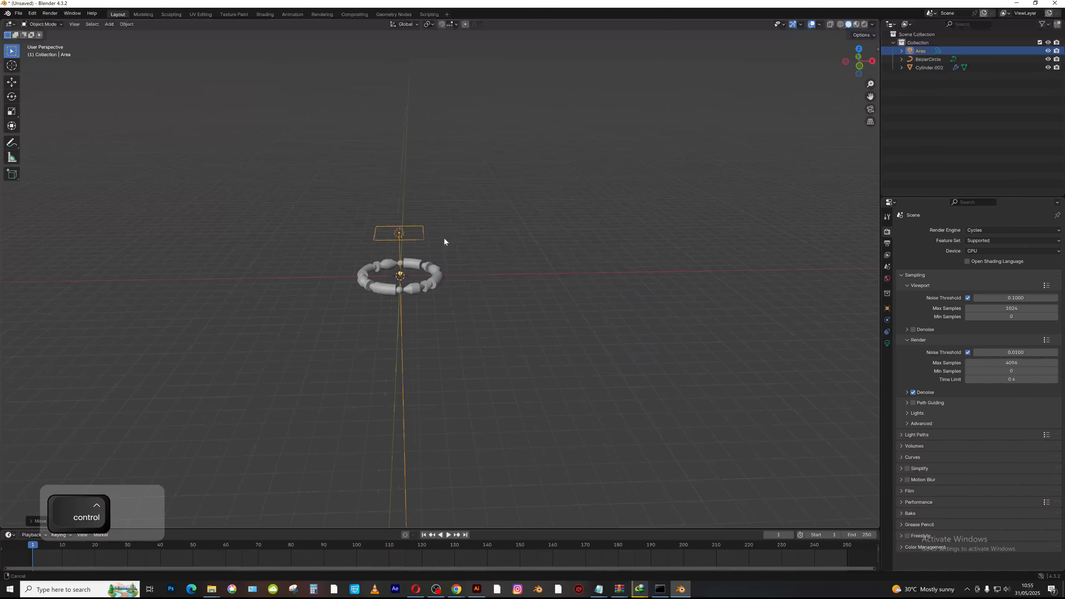
- Scale the bead object and its curve down together again by about 0.45 beneath the area light
{"action": "left_click", "coordinate": [439, 290]}
{"action": "key", "text": "s"}
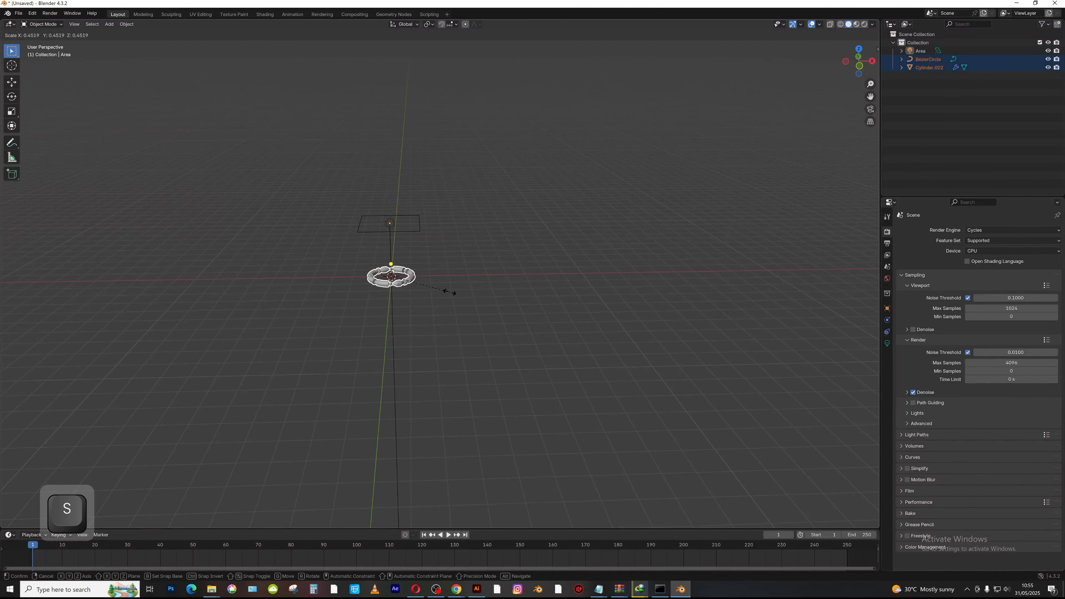
{"action": "left_click", "coordinate": [450, 292]}
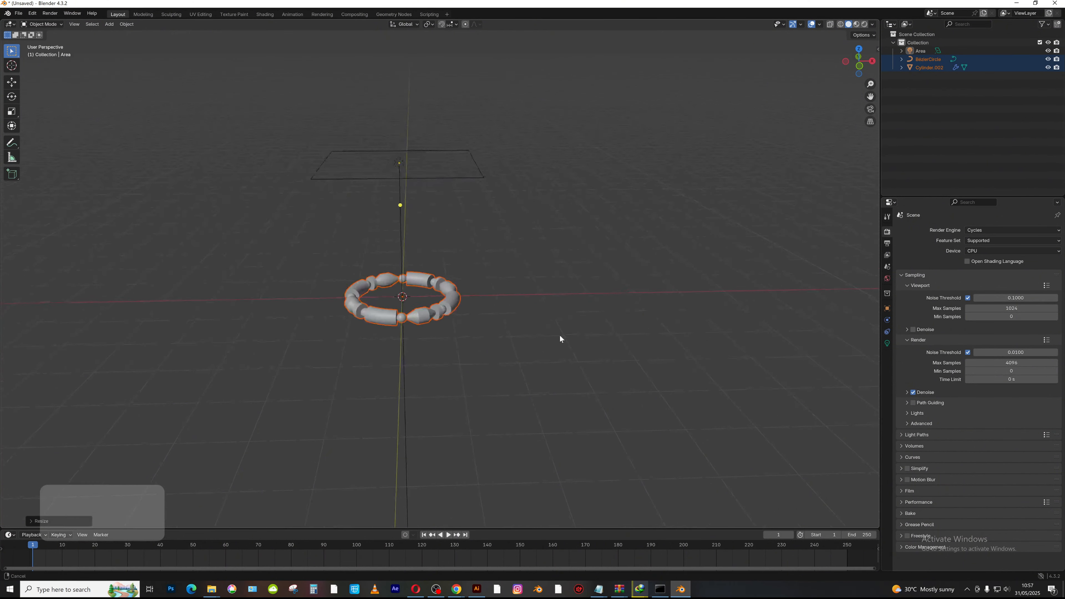
- Switch the viewport to rendered shading and frame the bracelet closely
{"action": "mouse_move", "coordinate": [561, 338]}
{"action": "middle_mouse_down"}
{"action": "mouse_move", "coordinate": [525, 365]}
{"action": "mouse_move", "coordinate": [523, 341]}
{"action": "middle_mouse_up"}
{"action": "key", "text": "z"}
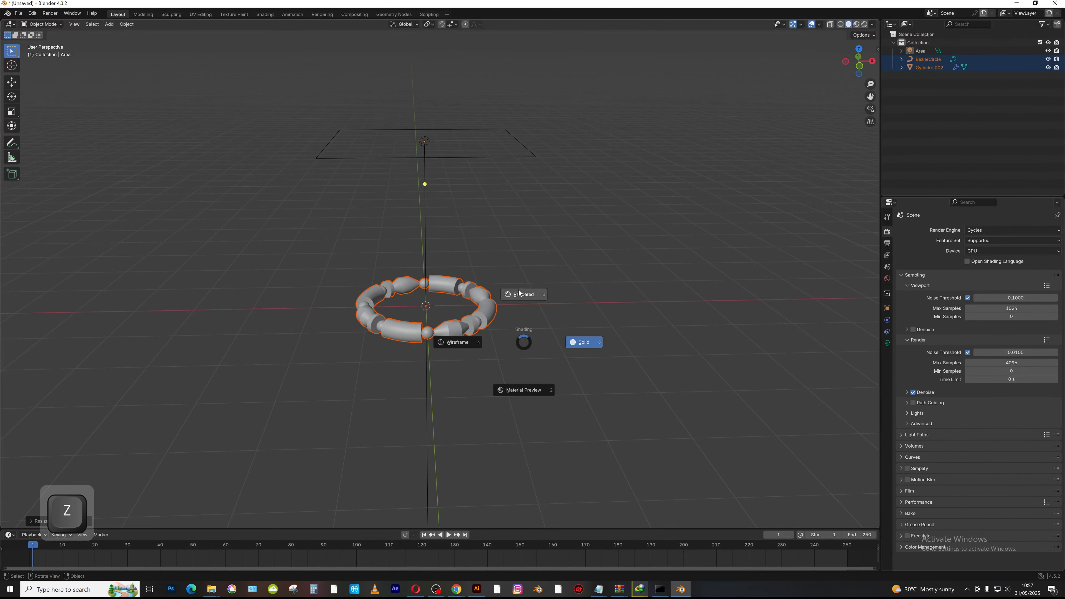
{"action": "left_click", "coordinate": [523, 280]}
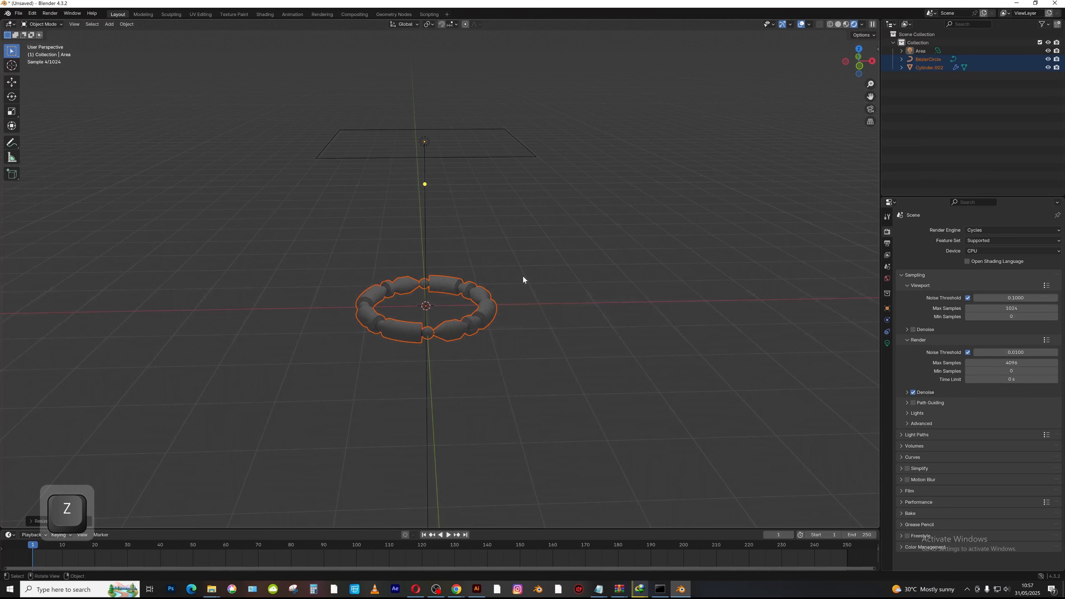
{"action": "middle_click_drag", "start_coordinate": [488, 382], "coordinate": [513, 283], "text": "ctrl"}
- With the bead object selected, replace the timeline with the Shader Editor and enlarge its area
{"action": "left_click", "coordinate": [486, 335]}
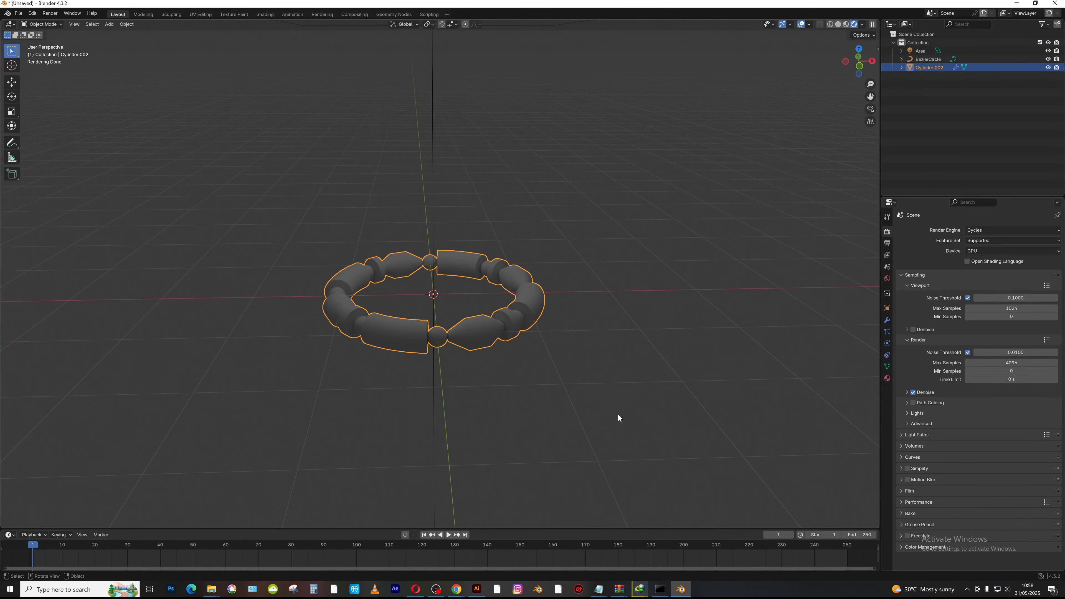
{"action": "left_click", "coordinate": [9, 535]}
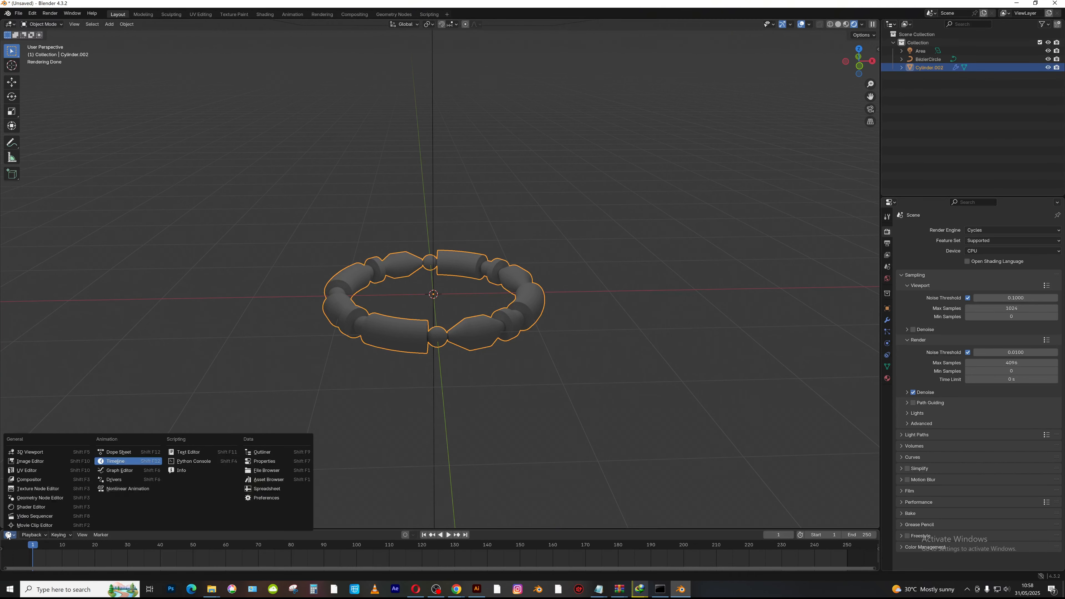
{"action": "left_click", "coordinate": [29, 506]}
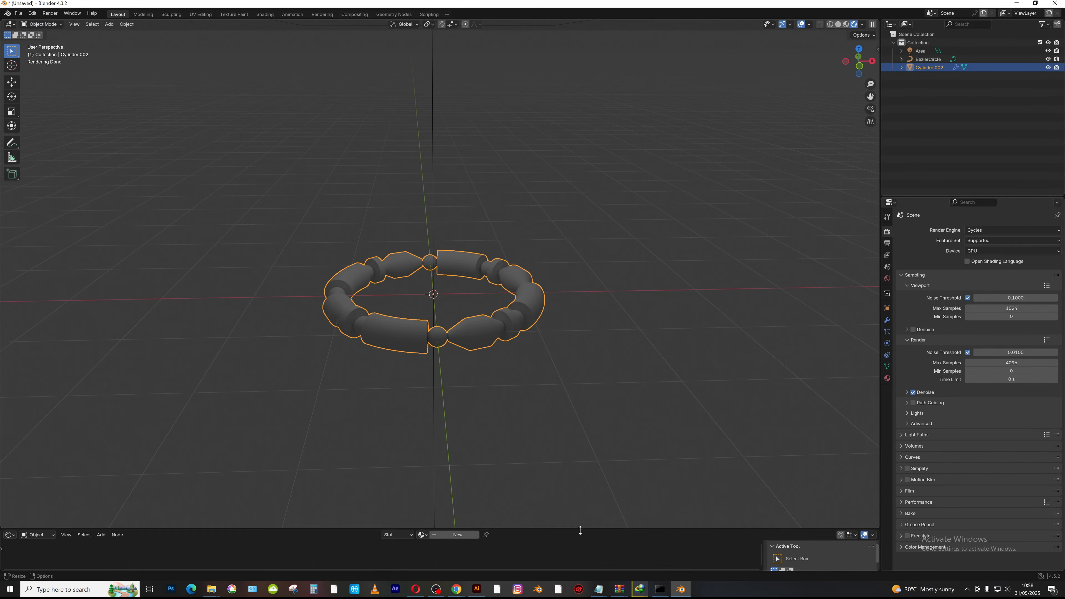
{"action": "left_click_drag", "start_coordinate": [580, 531], "coordinate": [585, 377]}
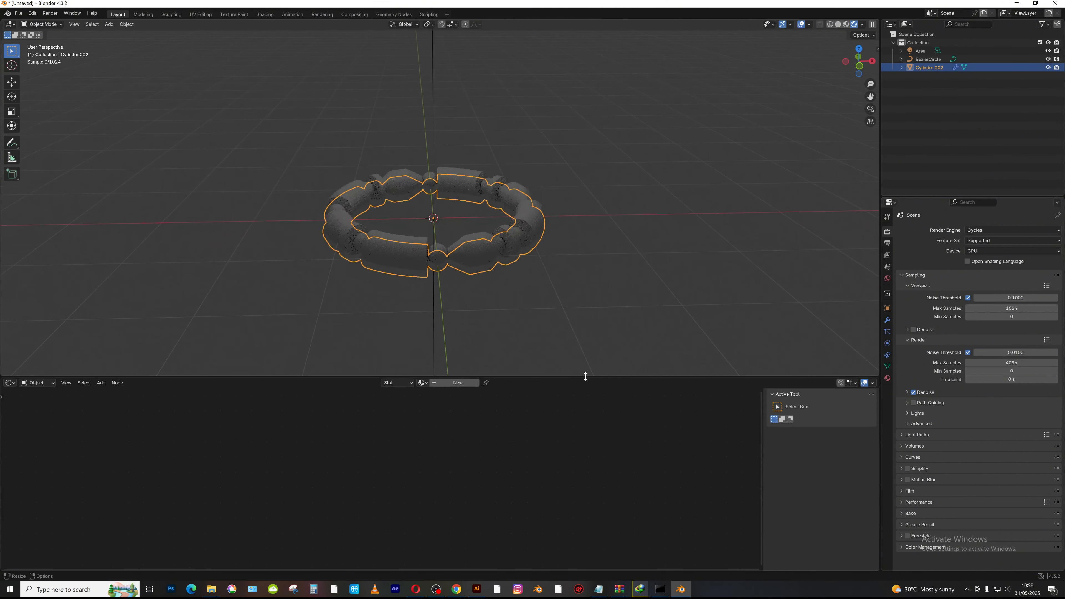
- Raise the area light's power to about 140 W
{"action": "left_click", "coordinate": [433, 127]}
{"action": "left_click", "coordinate": [888, 343]}
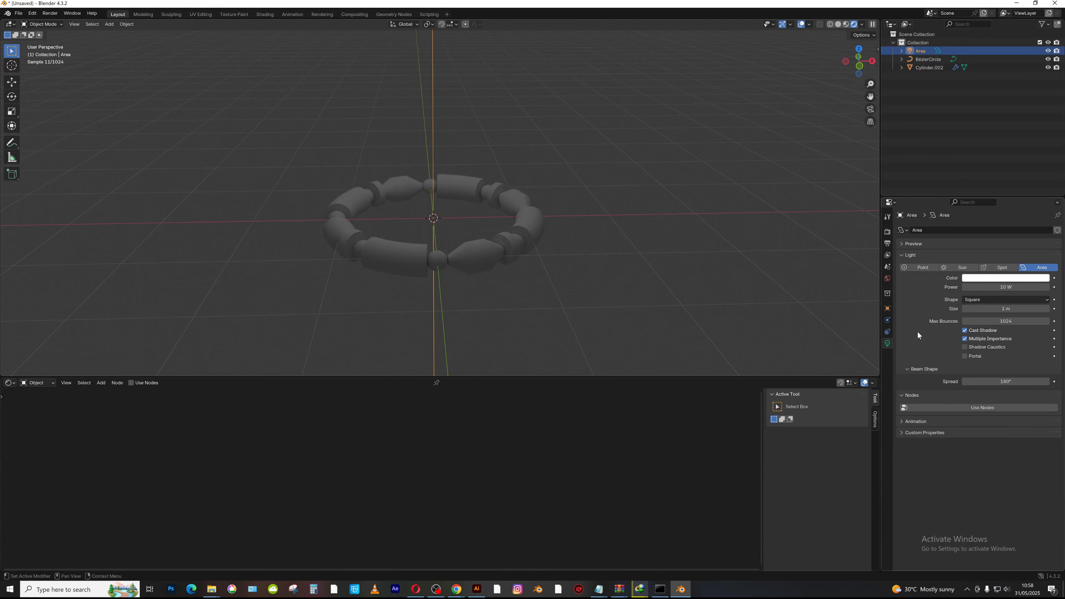
{"action": "left_click_drag", "start_coordinate": [1010, 287], "coordinate": [1048, 287]}
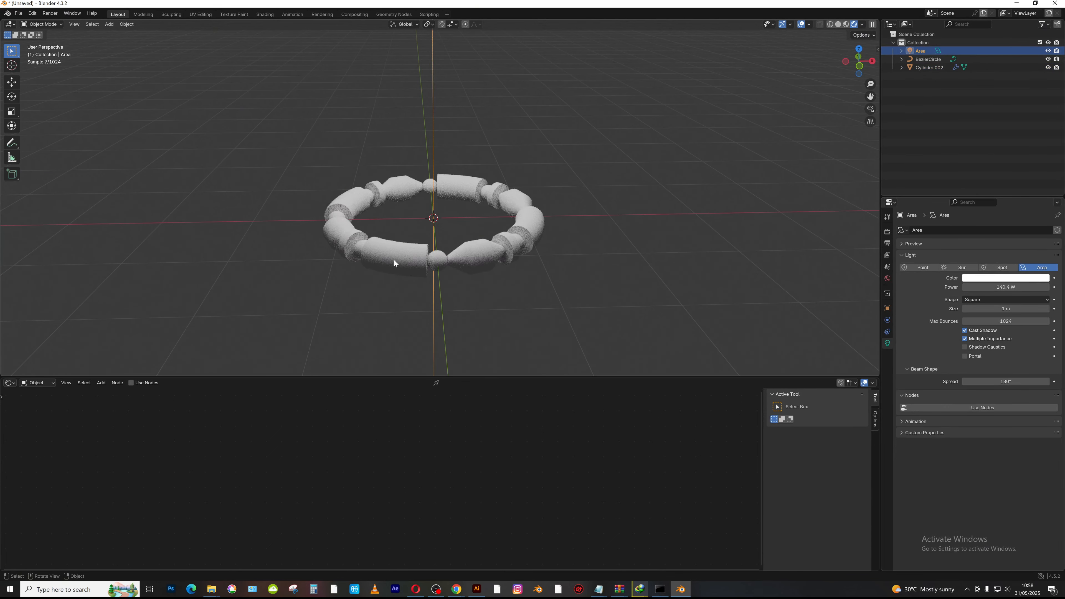
- Enable viewport display of the bead object's Bevel and Subdivision modifiers
{"action": "left_click", "coordinate": [378, 261]}
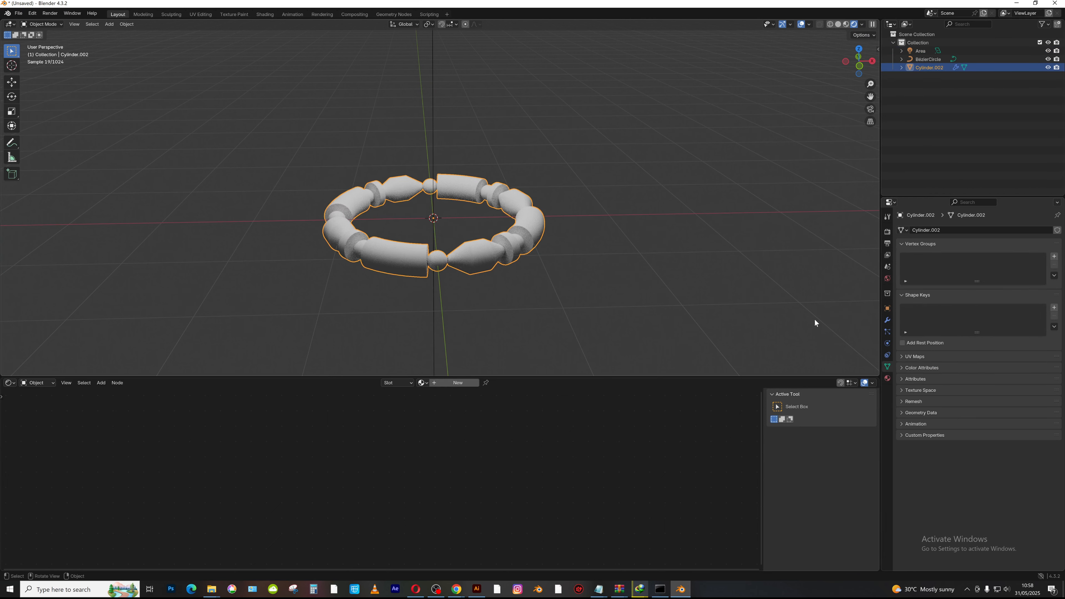
{"action": "left_click", "coordinate": [887, 320]}
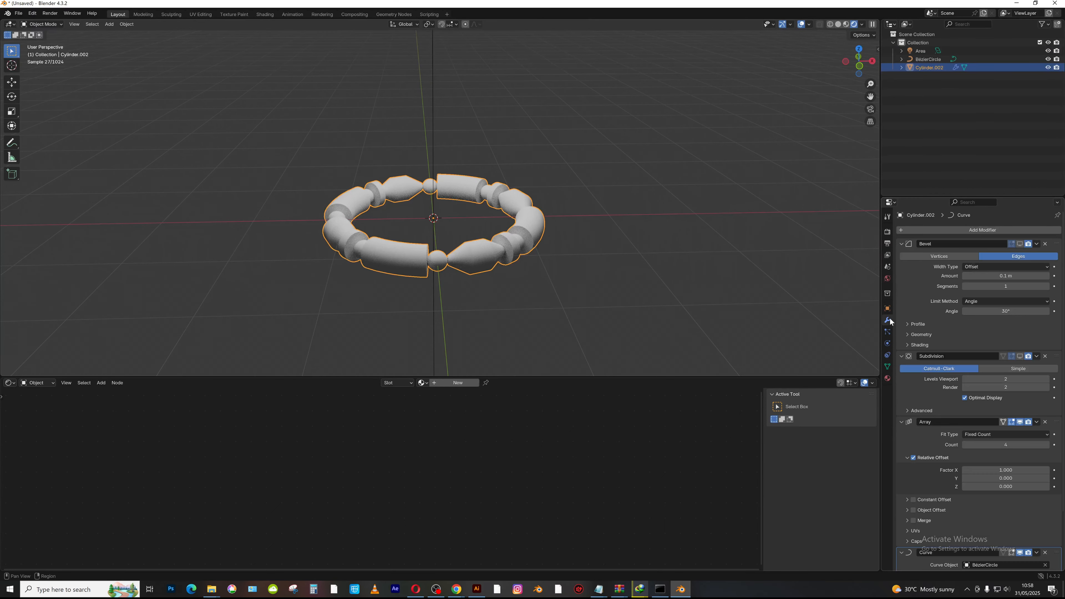
{"action": "left_click", "coordinate": [1020, 244]}
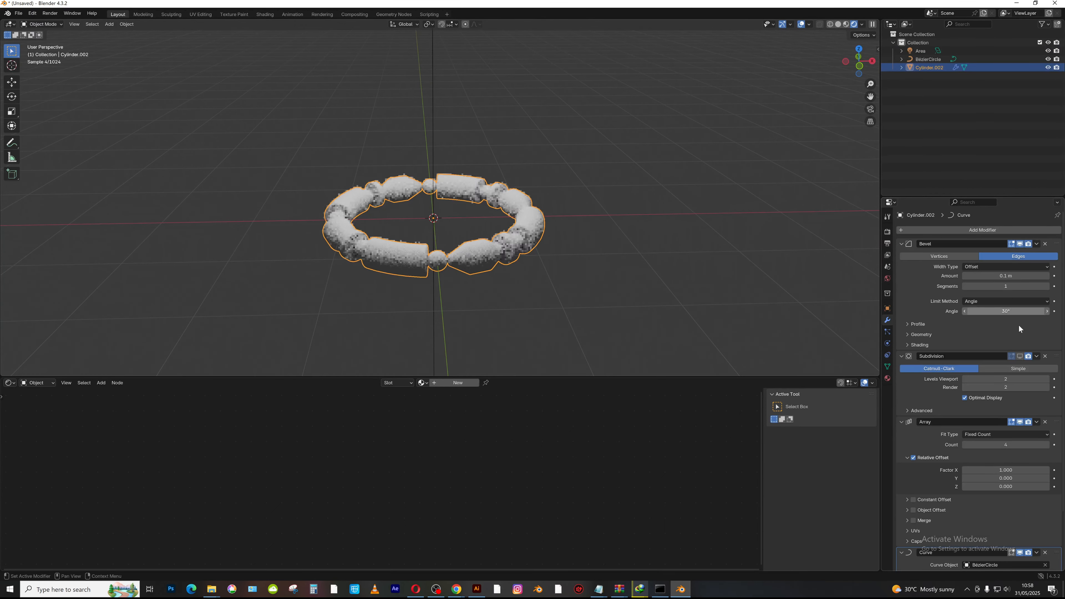
{"action": "left_click", "coordinate": [1020, 356]}
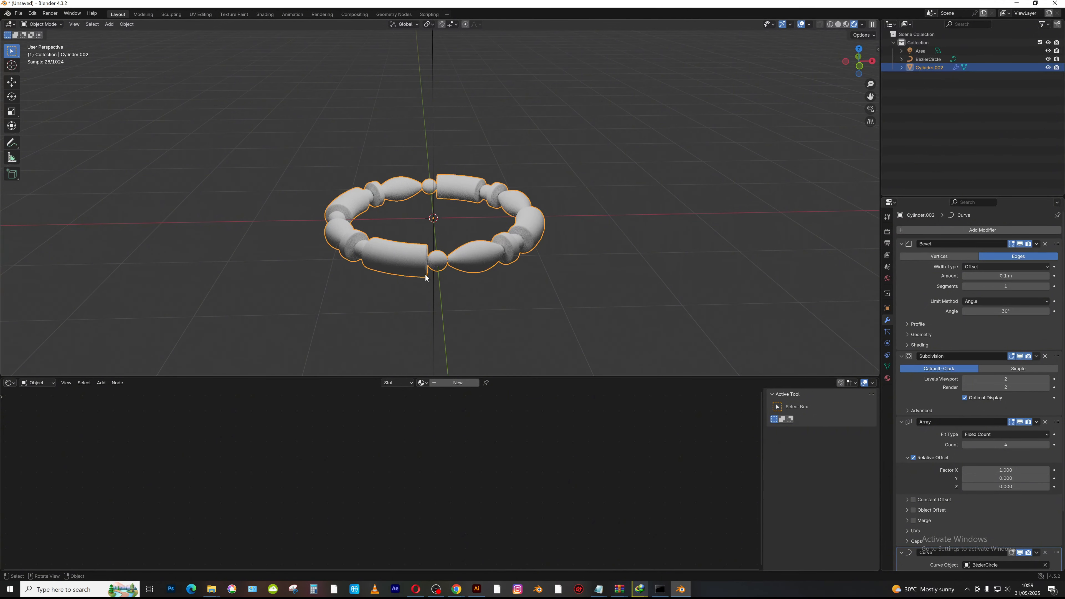
- Examine the bracelet in solid shading, then return the viewport to rendered shading
{"action": "key", "text": "z"}
{"action": "left_click", "coordinate": [534, 278]}
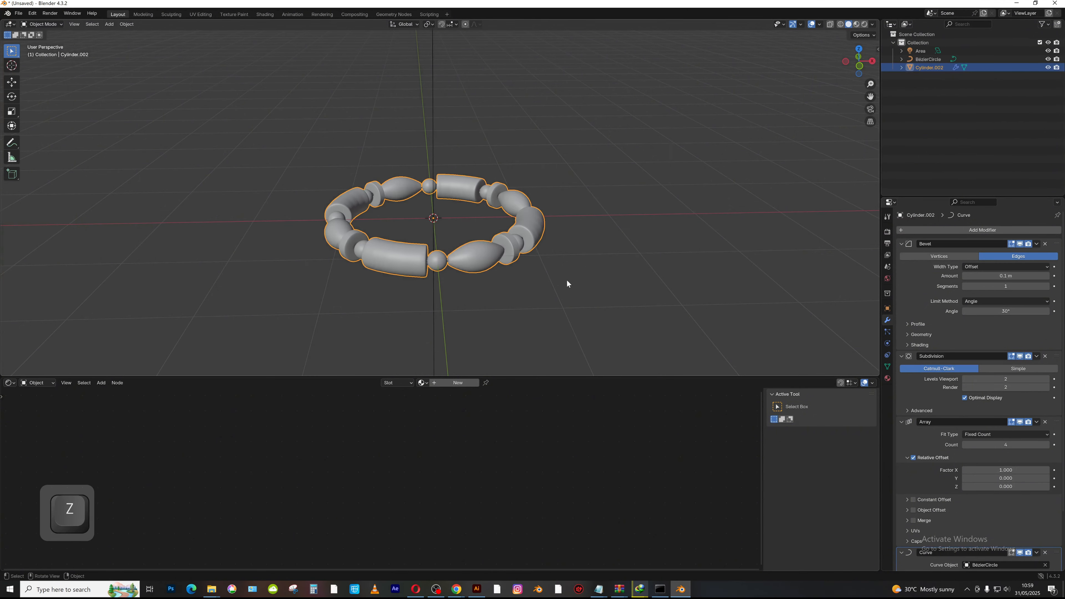
{"action": "left_click_drag", "start_coordinate": [477, 319], "coordinate": [473, 309], "text": "ctrl+alt"}
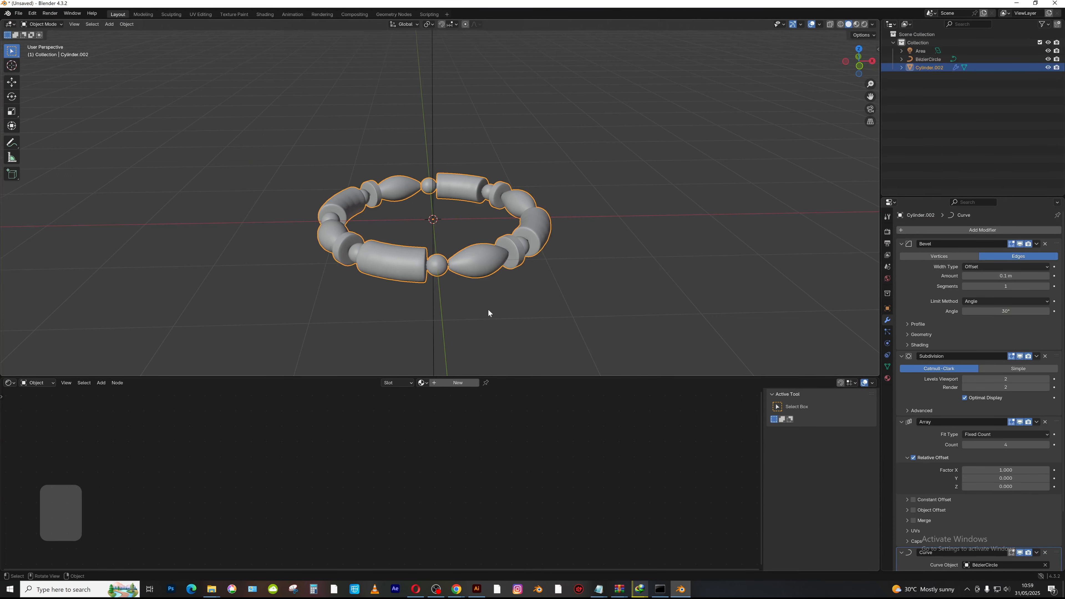
{"action": "key", "text": "z"}
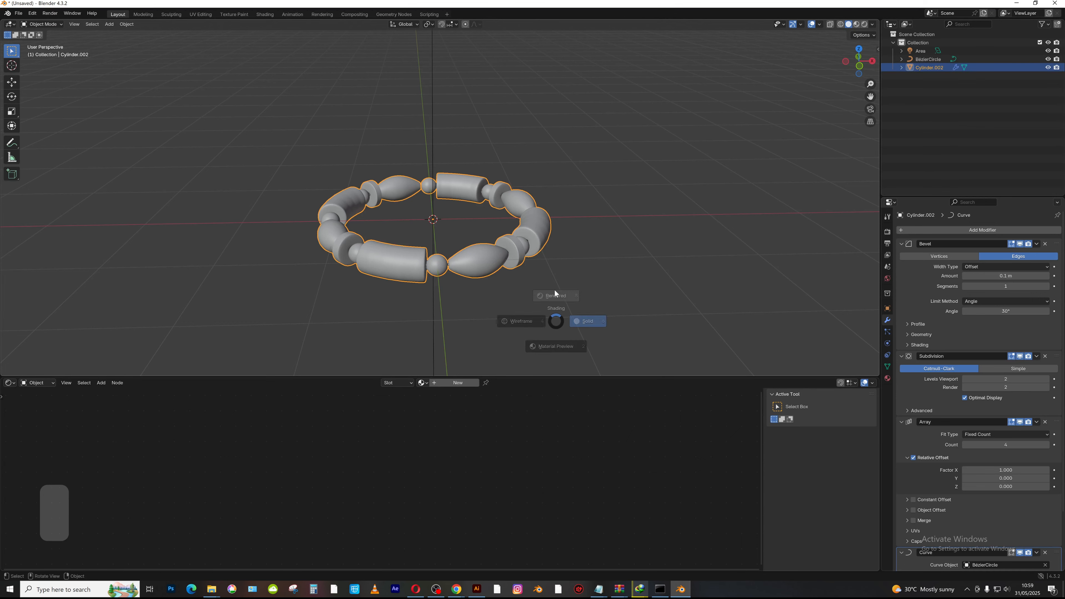
{"action": "left_click", "coordinate": [587, 204]}
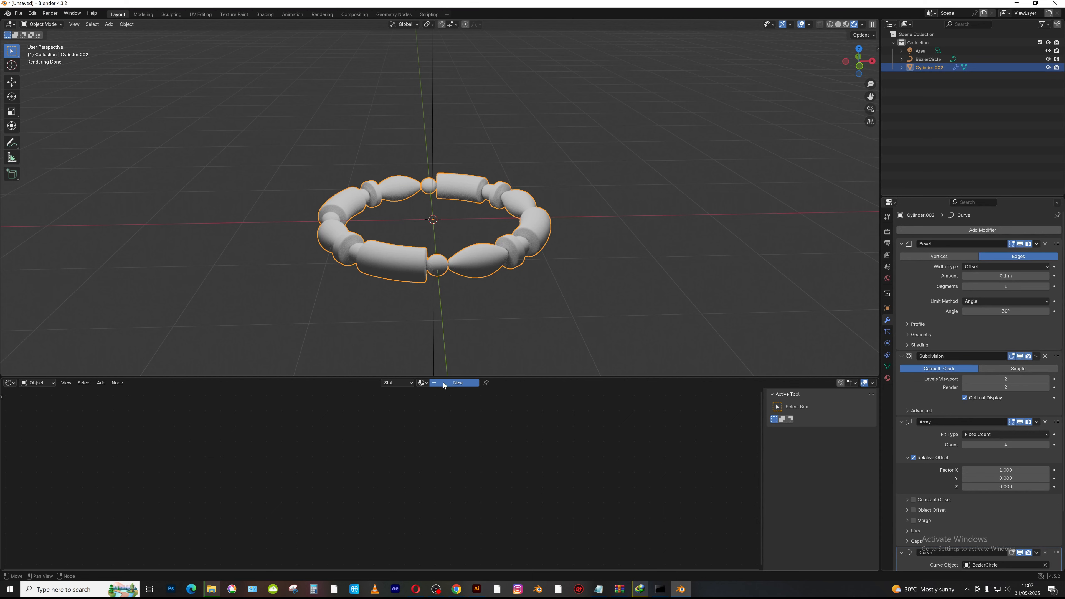
- Create a new material on the bead object and set its base color to orange
{"action": "left_click", "coordinate": [442, 382]}
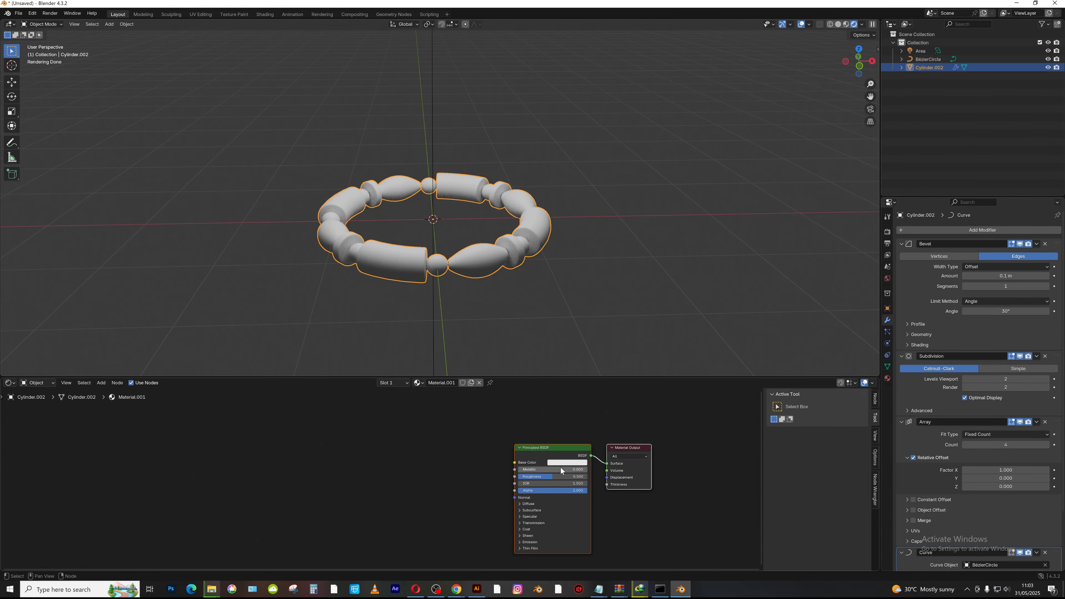
{"action": "left_click", "coordinate": [567, 461]}
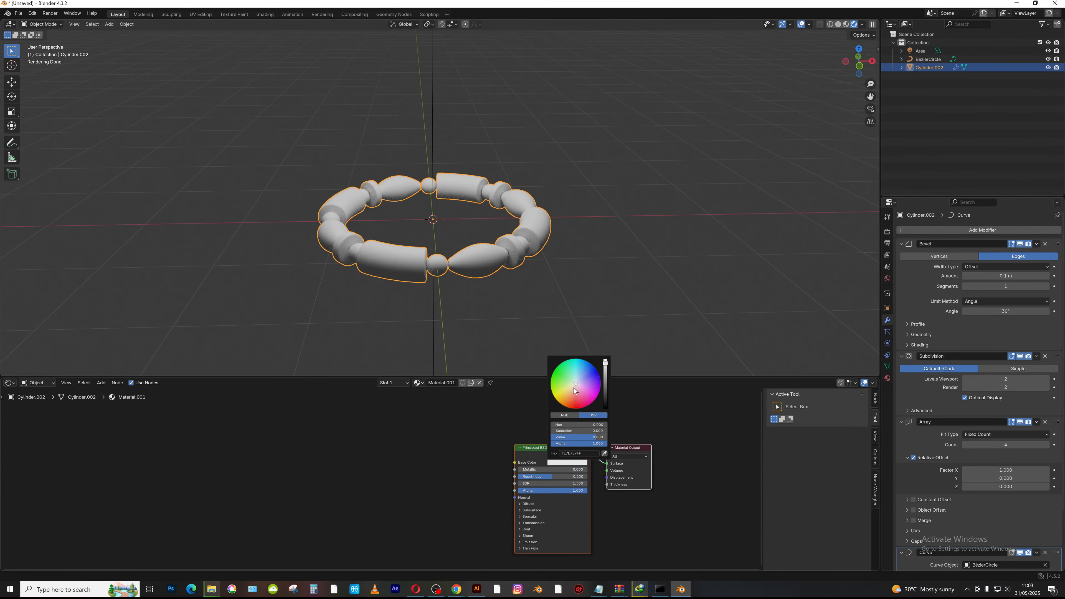
{"action": "left_click", "coordinate": [568, 409]}
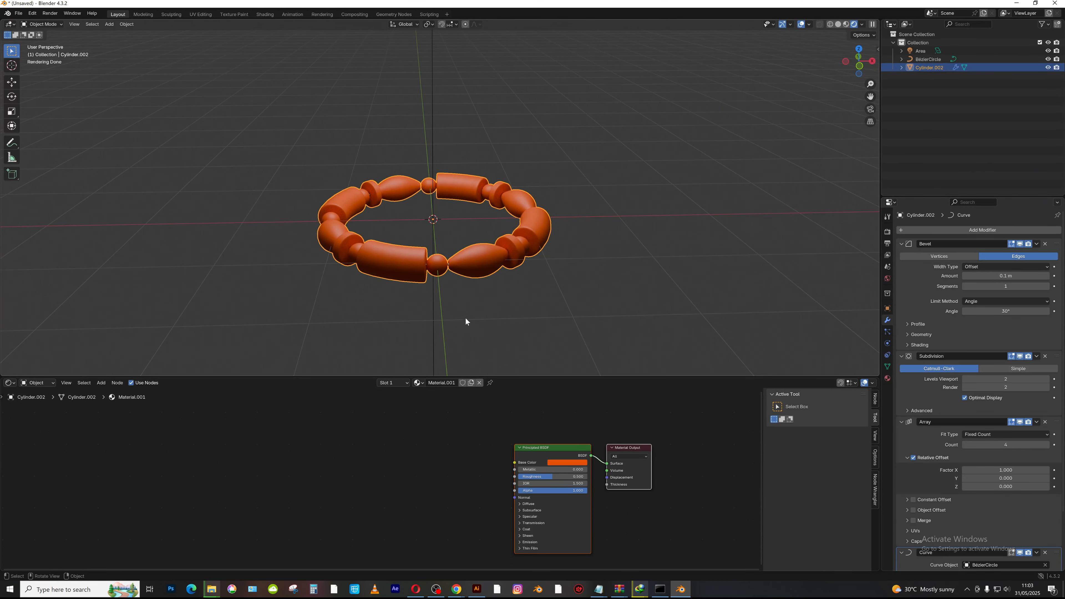
- In solid shading, enter Edit Mode and assign a new material slot to the ball at the outer end of the bead row
{"action": "key", "text": "z"}
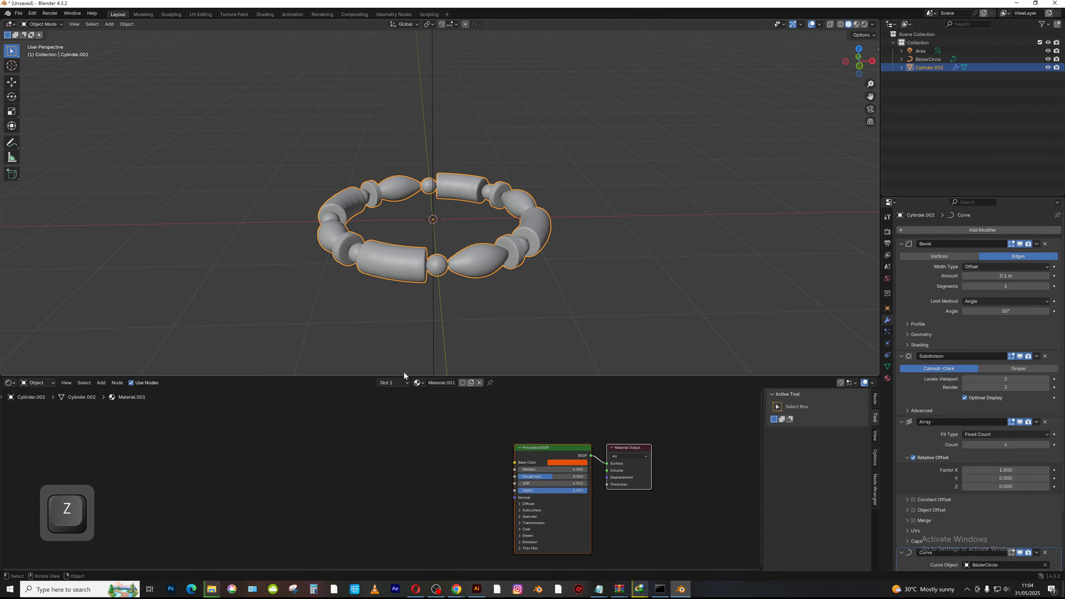
{"action": "left_click", "coordinate": [35, 27]}
{"action": "left_click", "coordinate": [56, 44]}
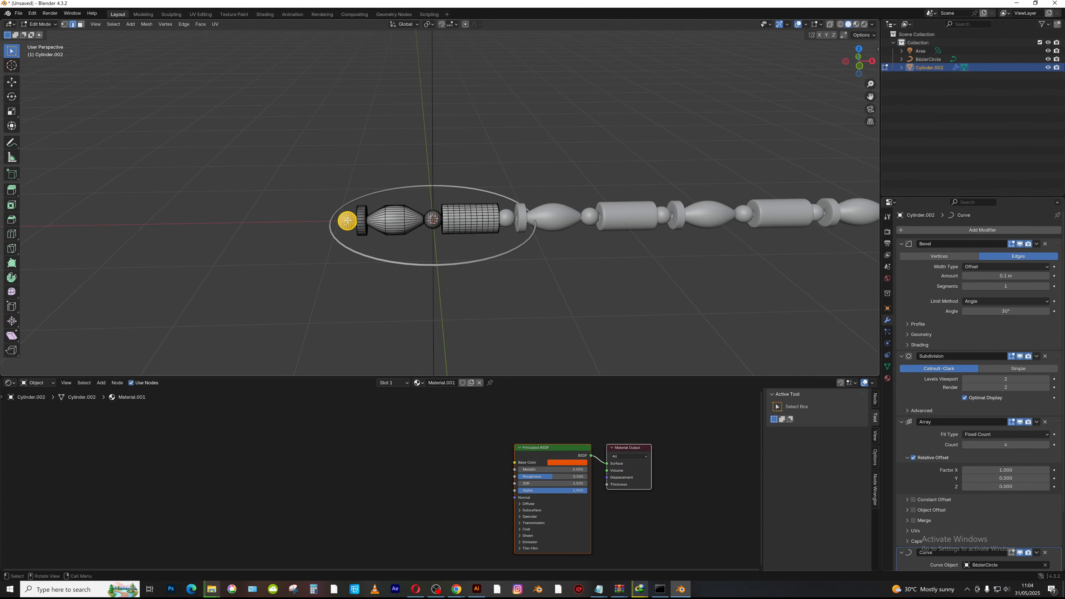
{"action": "left_click", "coordinate": [394, 383]}
{"action": "left_click", "coordinate": [396, 383]}
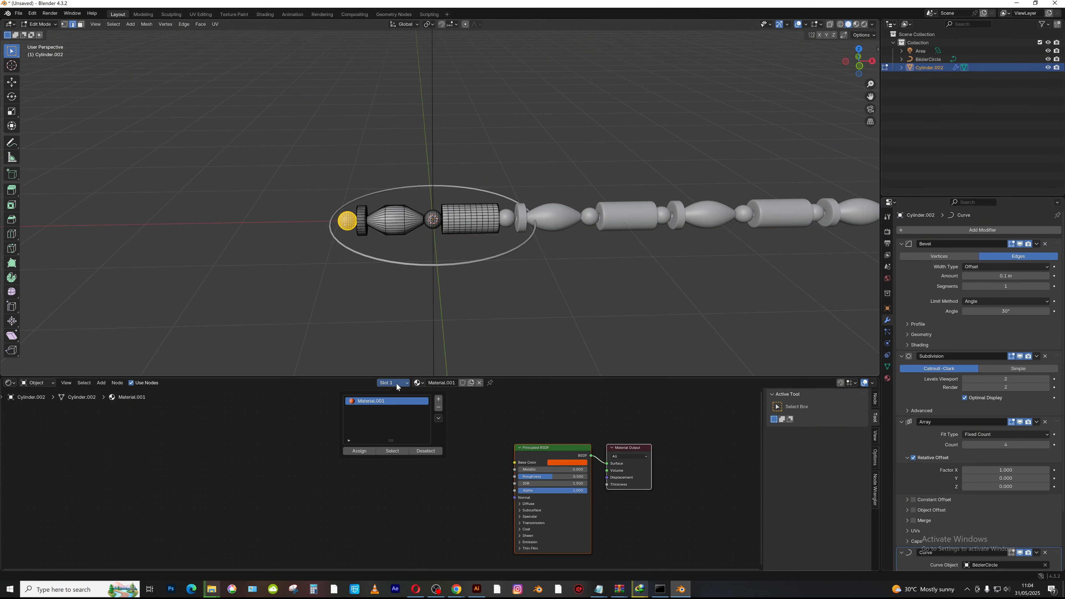
{"action": "left_click", "coordinate": [438, 399]}
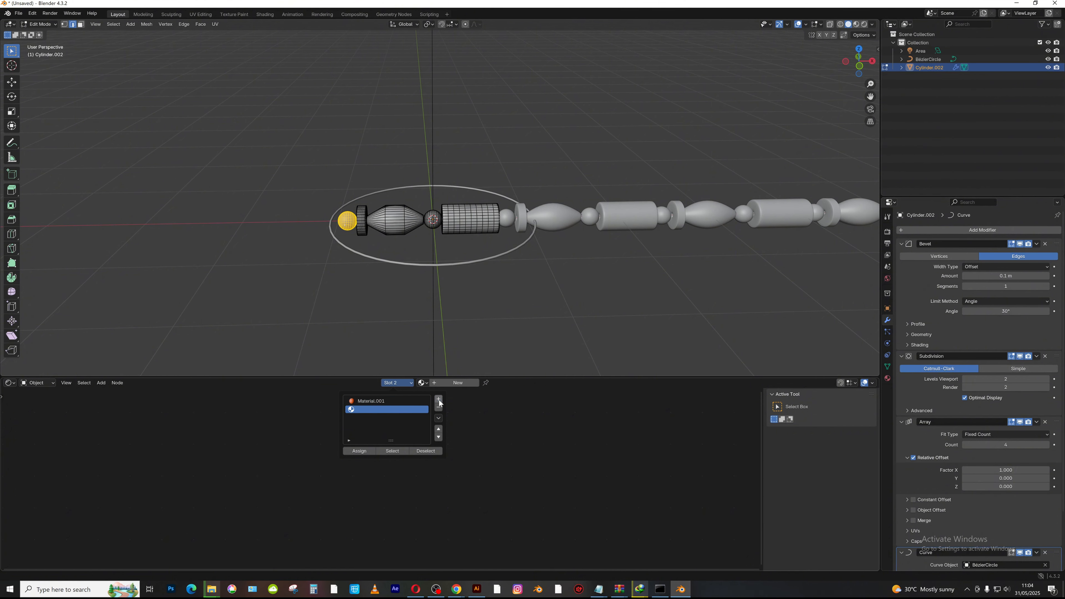
{"action": "left_click", "coordinate": [367, 450]}
- Create a new material in the second slot and name it "first ball"
{"action": "left_click", "coordinate": [452, 383]}
{"action": "left_click", "coordinate": [453, 382]}
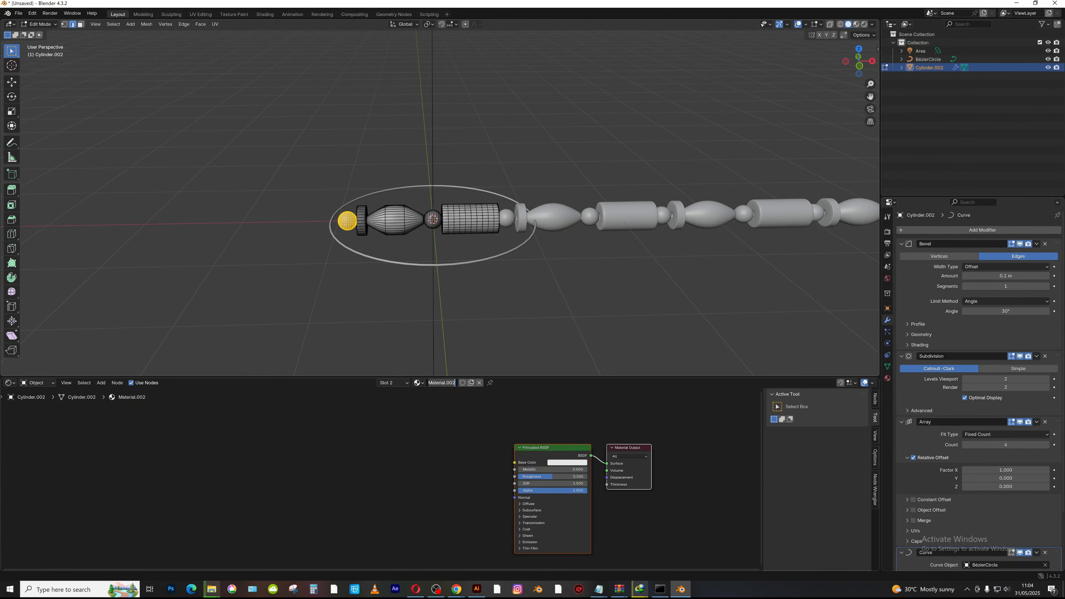
{"action": "type", "text": "first"}
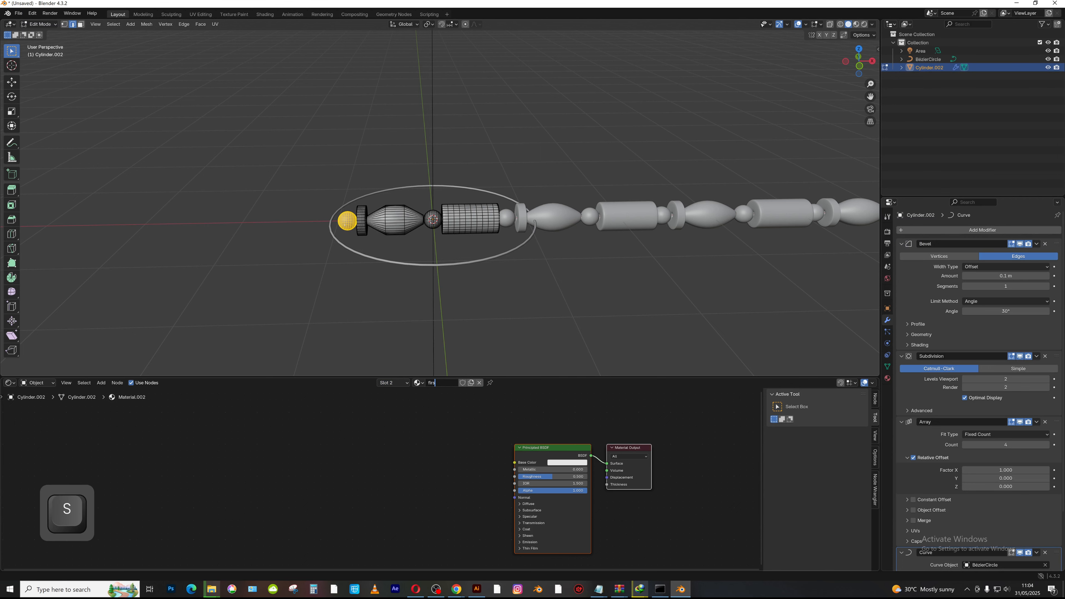
{"action": "type", "text": " ball"}
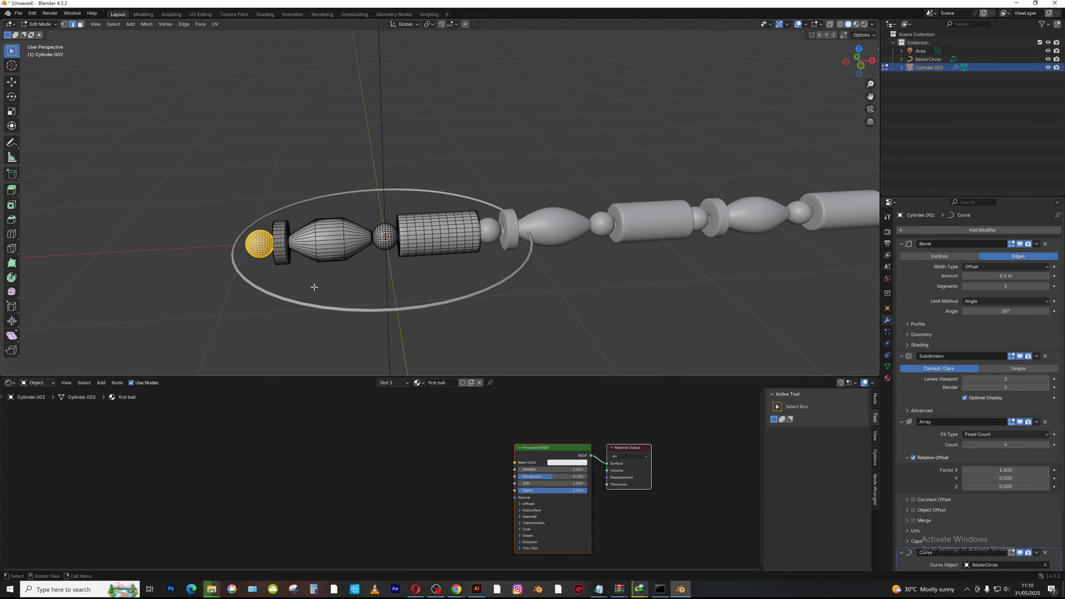
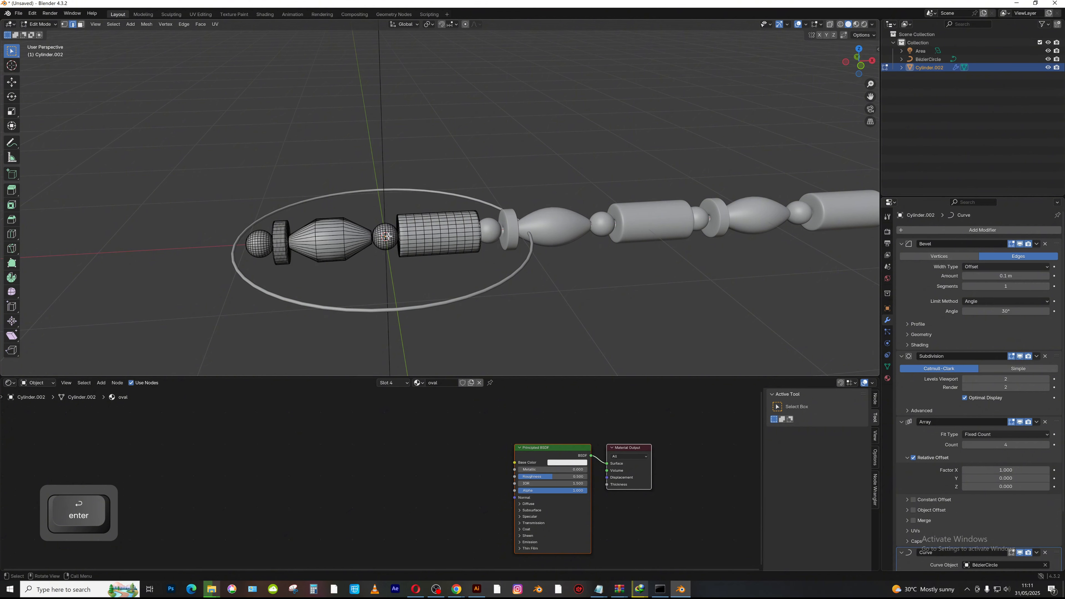
- Select the ball between the oval and the long cylinder, and assign a newly added empty material slot to it
{"action": "key", "text": "l"}
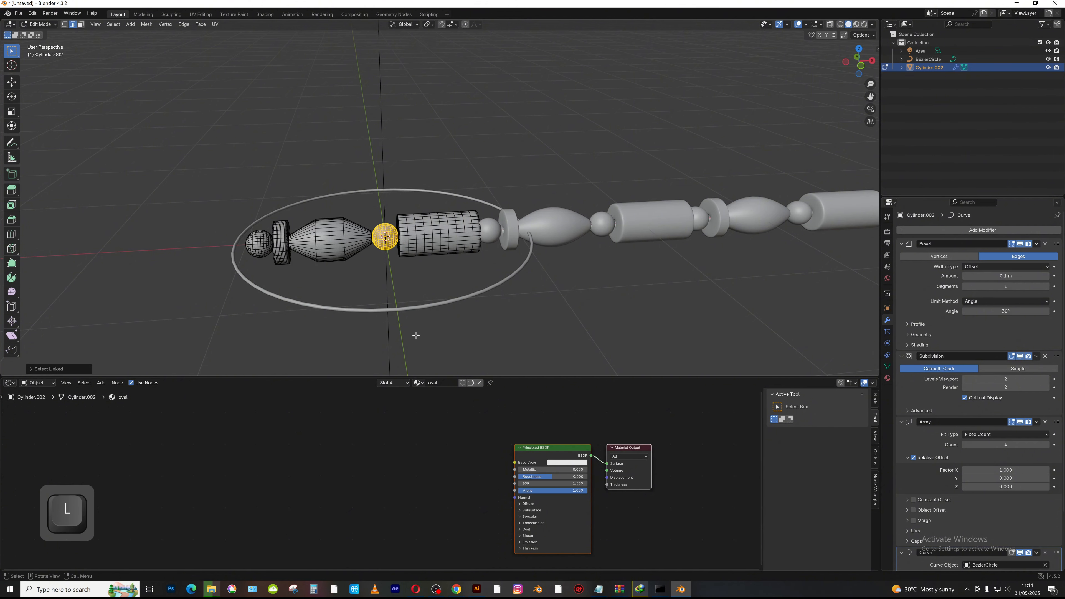
{"action": "left_click", "coordinate": [407, 383]}
{"action": "left_click", "coordinate": [438, 398]}
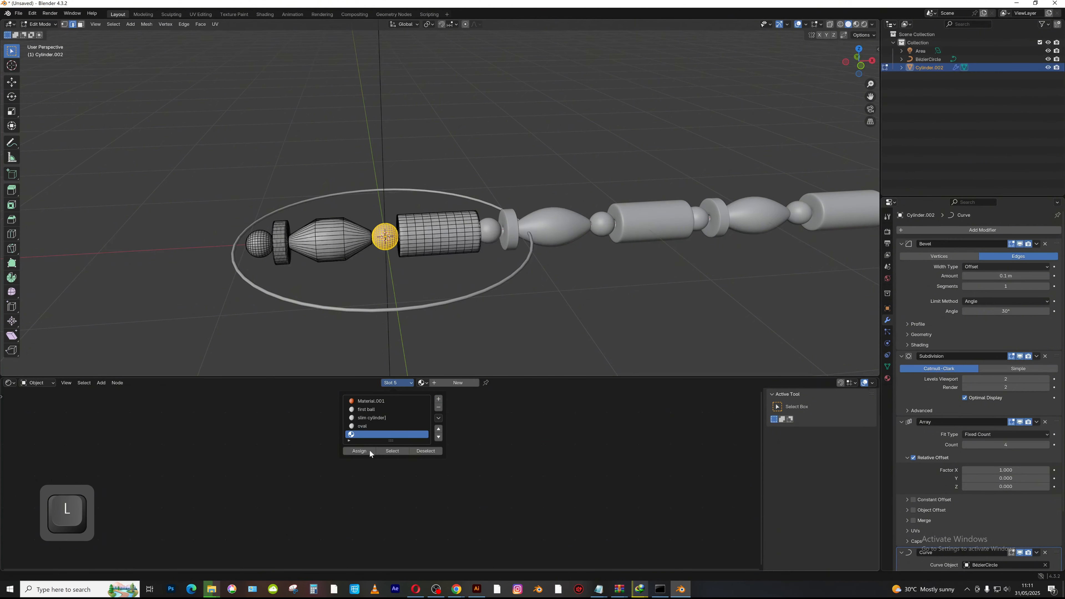
{"action": "left_click", "coordinate": [369, 450]}
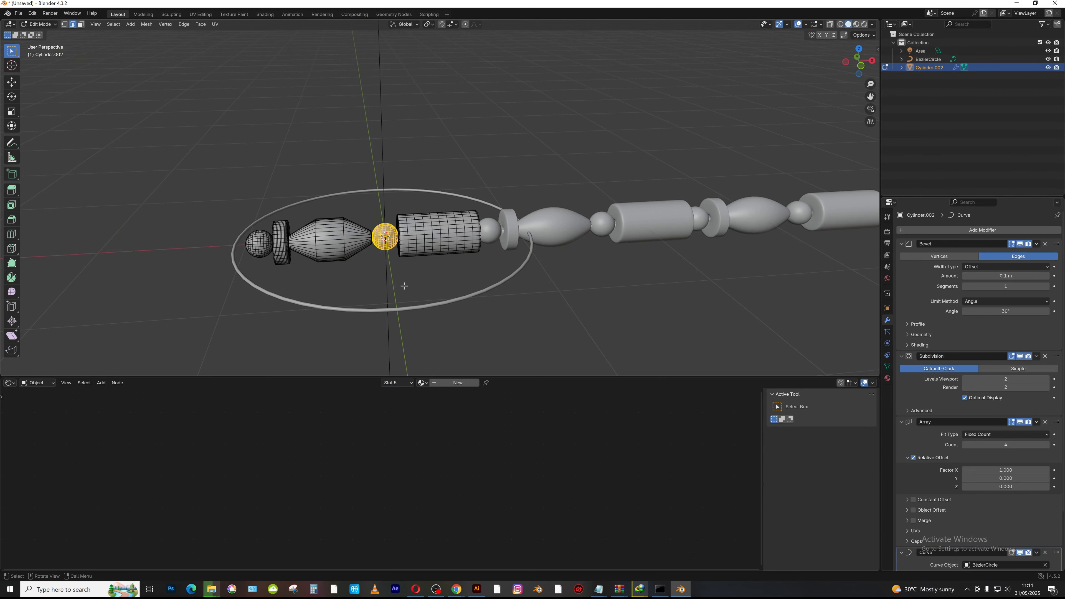
- Try to remove the empty material slot, and assign the existing "first ball" material to the selected ball
{"action": "left_click", "coordinate": [405, 383]}
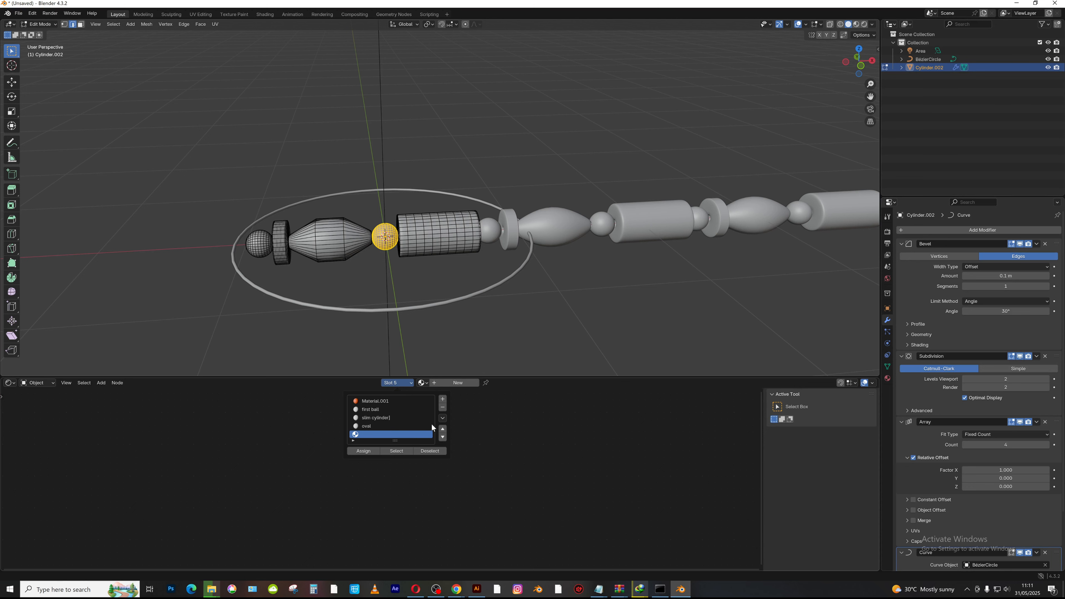
{"action": "left_click", "coordinate": [443, 408]}
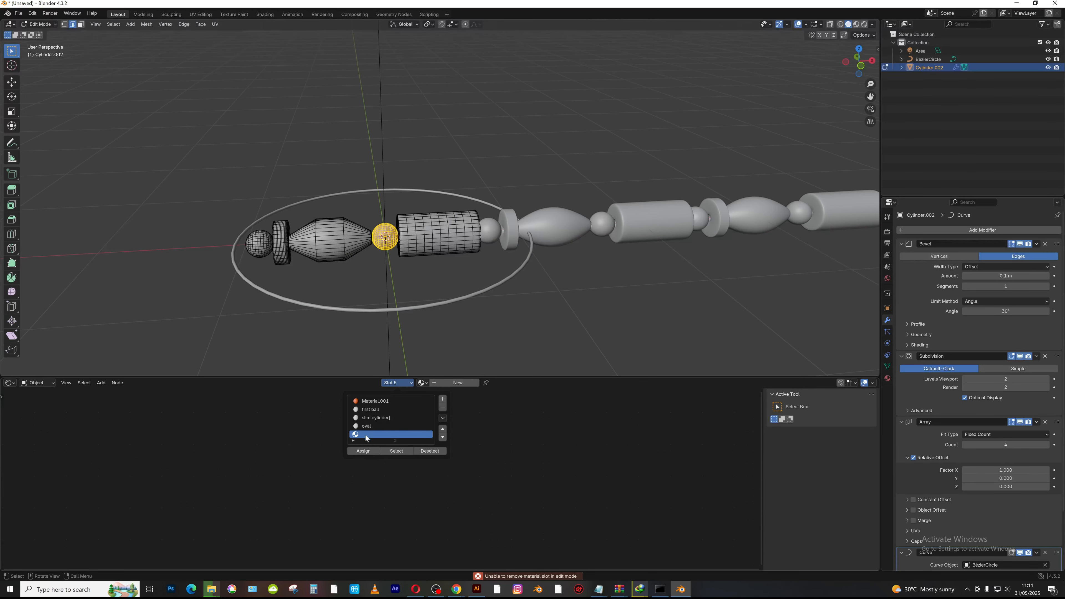
{"action": "left_click", "coordinate": [384, 410]}
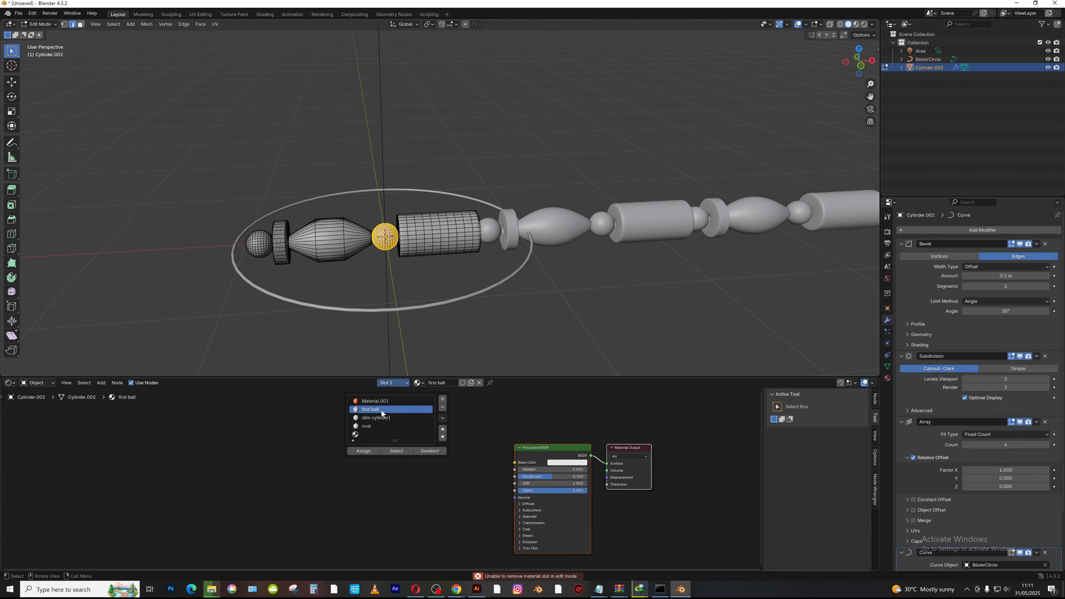
{"action": "left_click", "coordinate": [372, 452]}
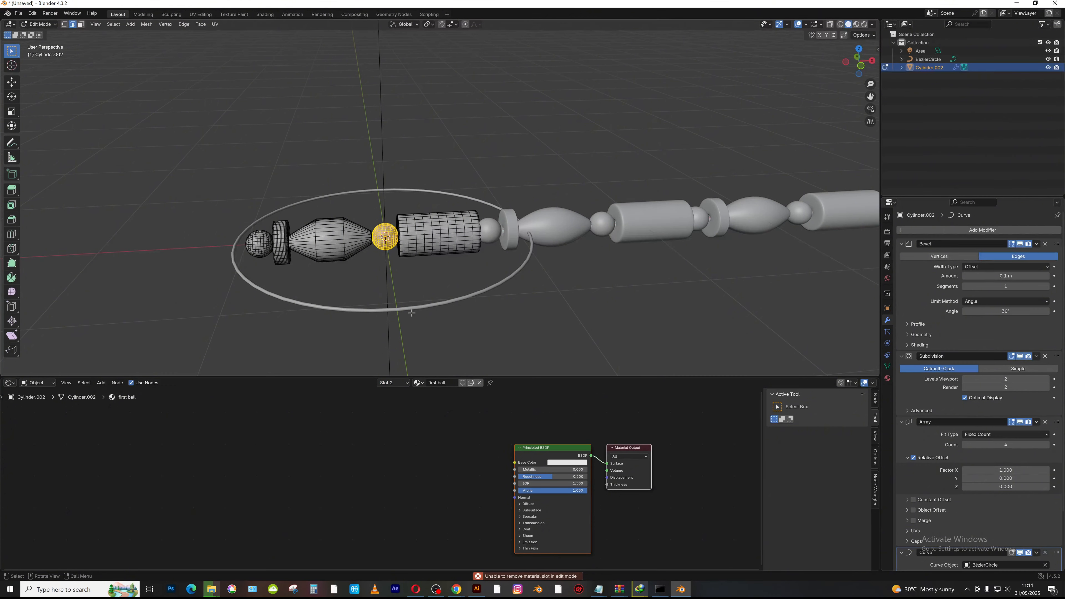
- Return to Object Mode and switch the viewport to rendered shading
{"action": "key", "text": "Tab"}
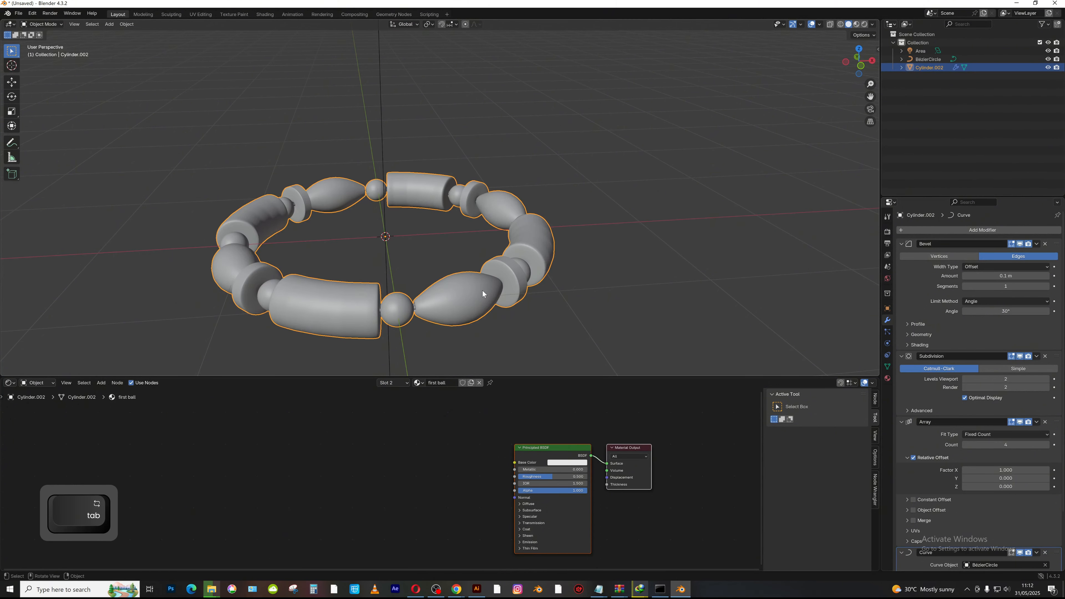
{"action": "key", "text": "z"}
{"action": "left_click", "coordinate": [483, 187]}
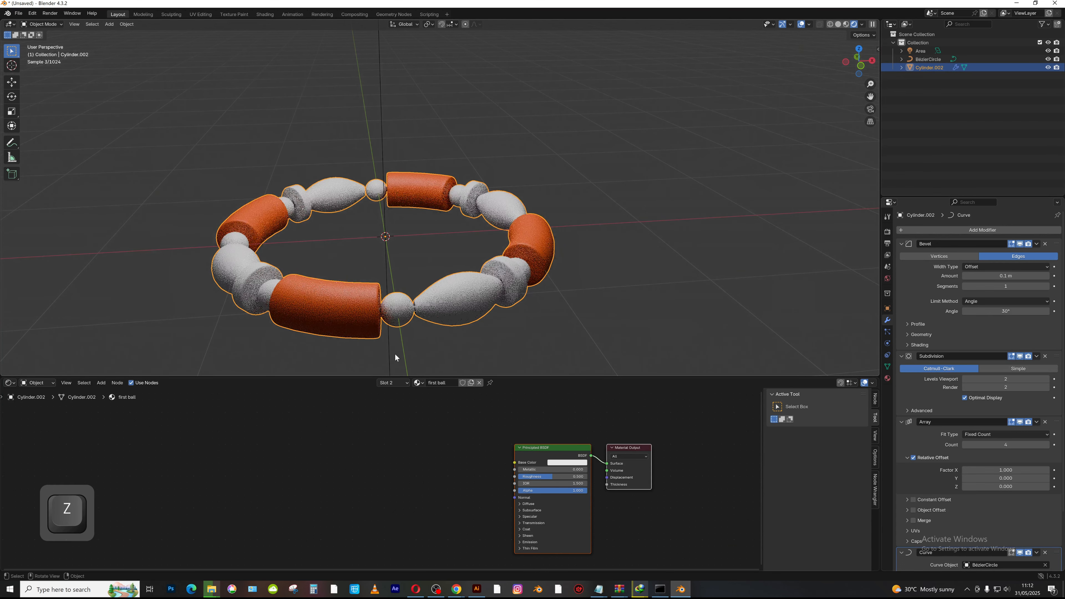
- Set the base color of the "first ball" material to blue
{"action": "left_click", "coordinate": [396, 382]}
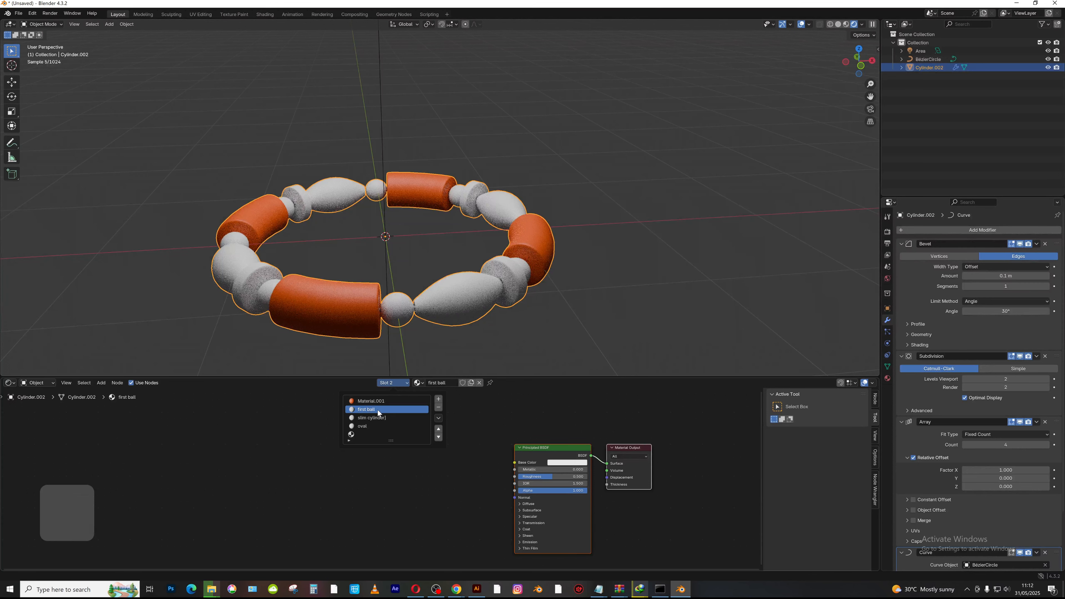
{"action": "left_click", "coordinate": [566, 462]}
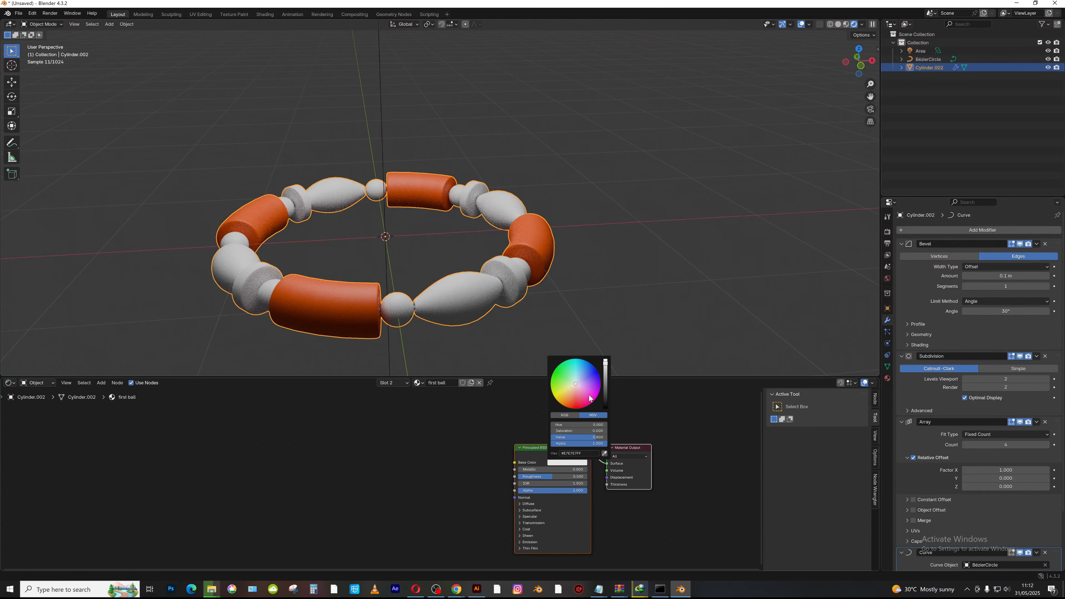
{"action": "left_click", "coordinate": [596, 375]}
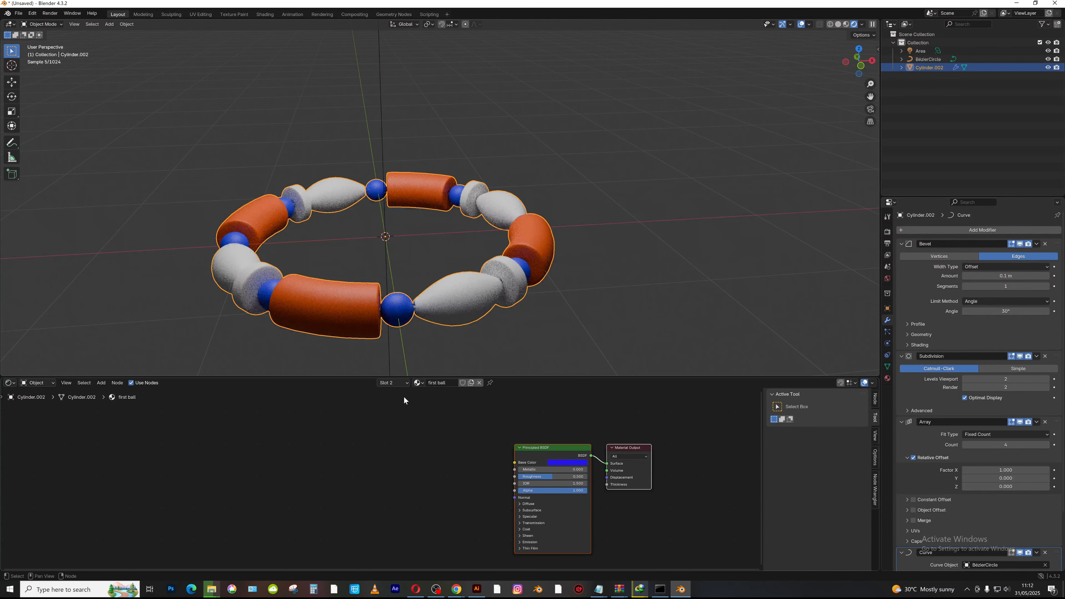
- Set the base color of the slim cylinder material in slot 3 to cyan
{"action": "left_click", "coordinate": [394, 383]}
{"action": "left_click", "coordinate": [377, 414]}
{"action": "left_click", "coordinate": [557, 462]}
{"action": "left_click", "coordinate": [578, 363]}
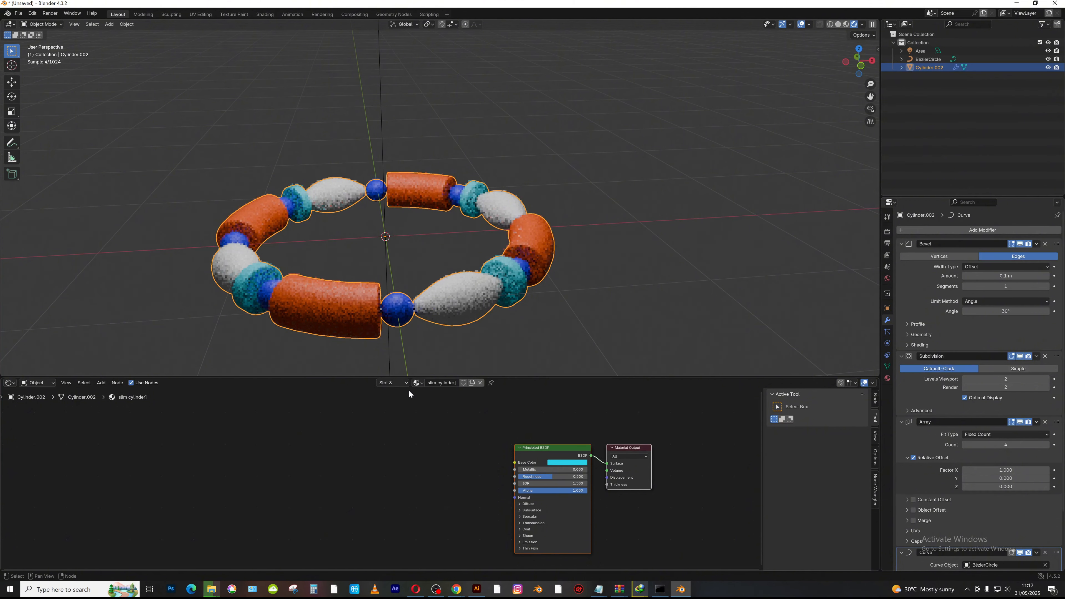
- Set the base color of the "oval" material in slot 4 to golden yellow
{"action": "left_click", "coordinate": [389, 383]}
{"action": "left_click", "coordinate": [380, 424]}
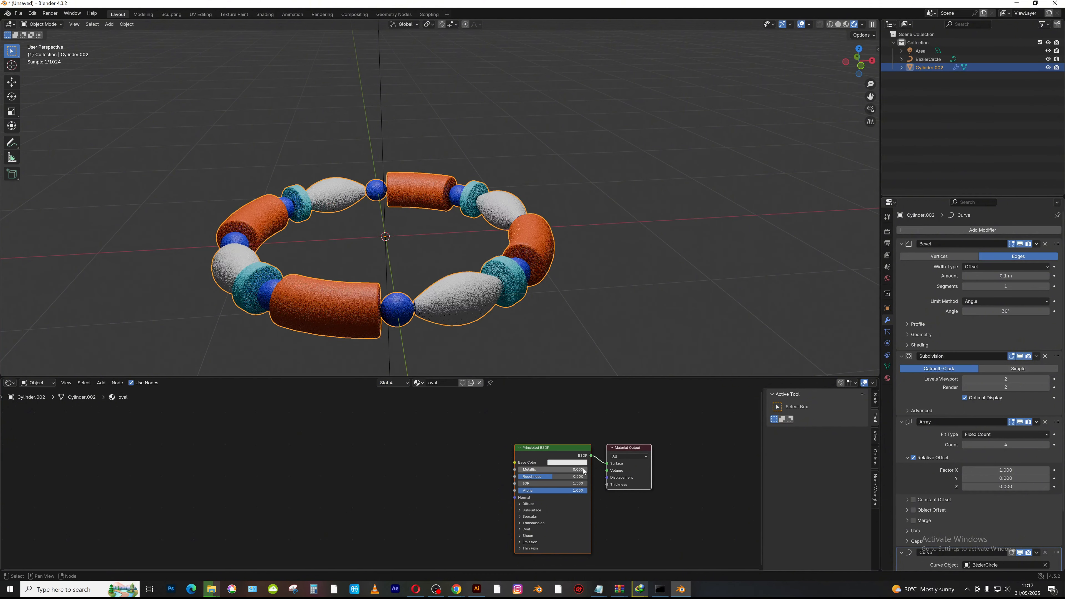
{"action": "left_click", "coordinate": [569, 462]}
{"action": "left_click", "coordinate": [562, 401]}
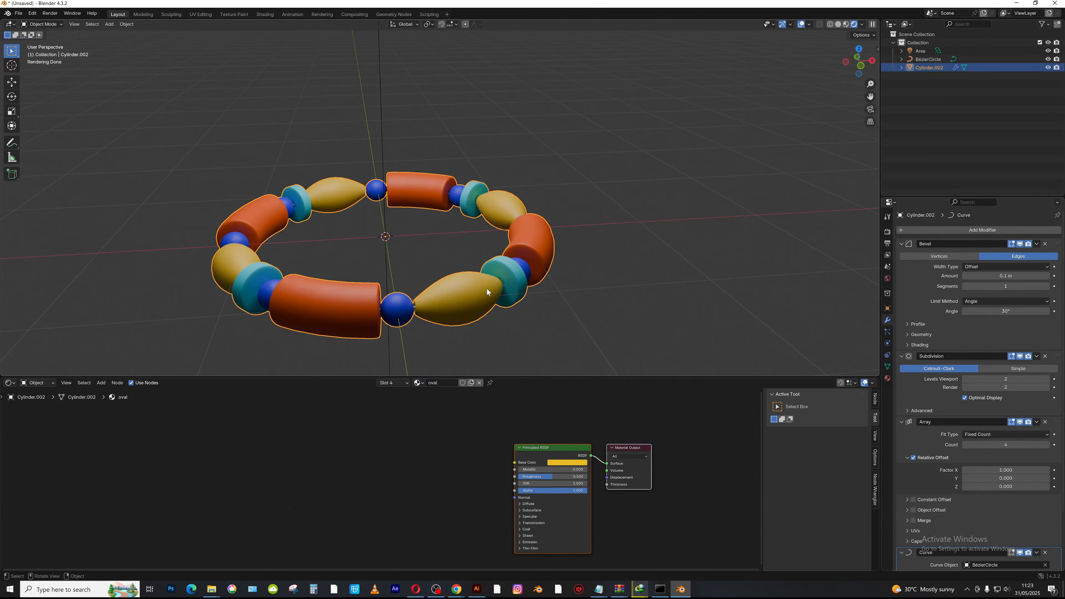
- Add a Voronoi Texture node to the "oval" material, placed ahead of the Principled BSDF
{"action": "key", "text": "shift+a"}
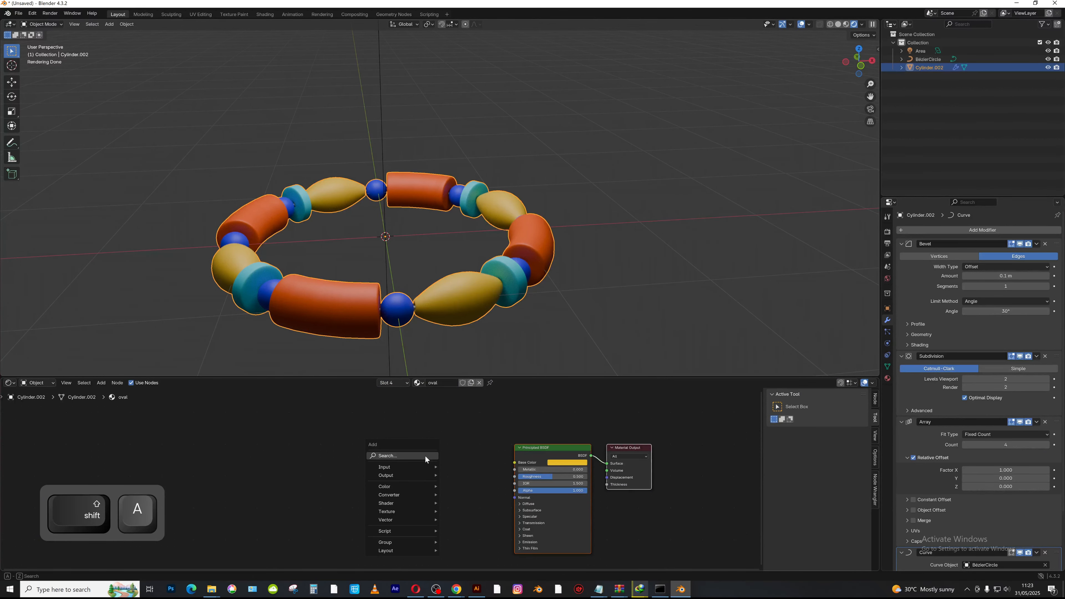
{"action": "type", "text": "voro"}
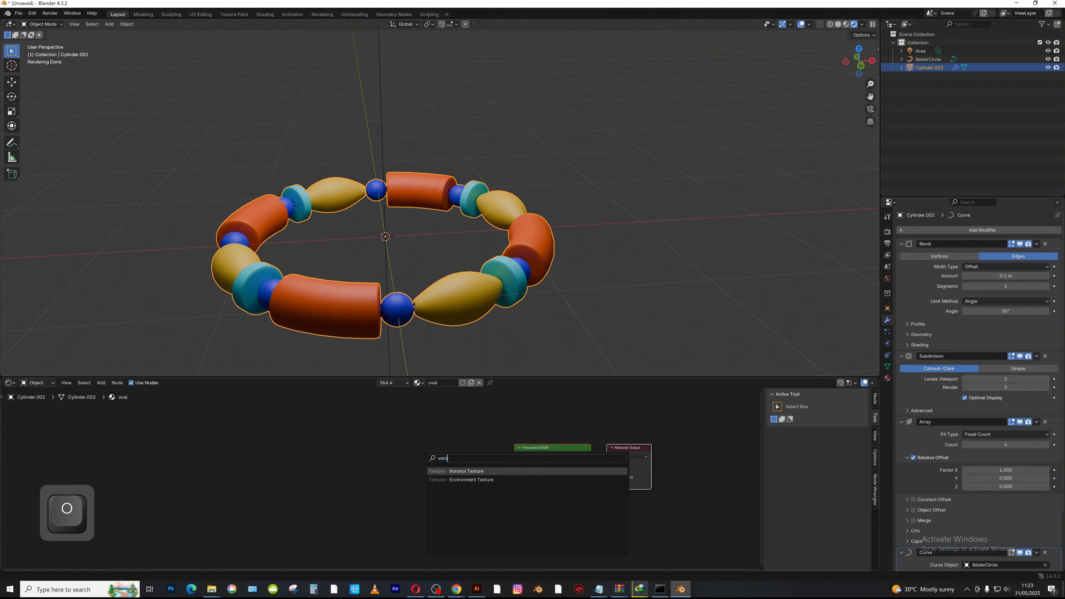
{"action": "key", "text": "Return"}
{"action": "left_click", "coordinate": [318, 458]}
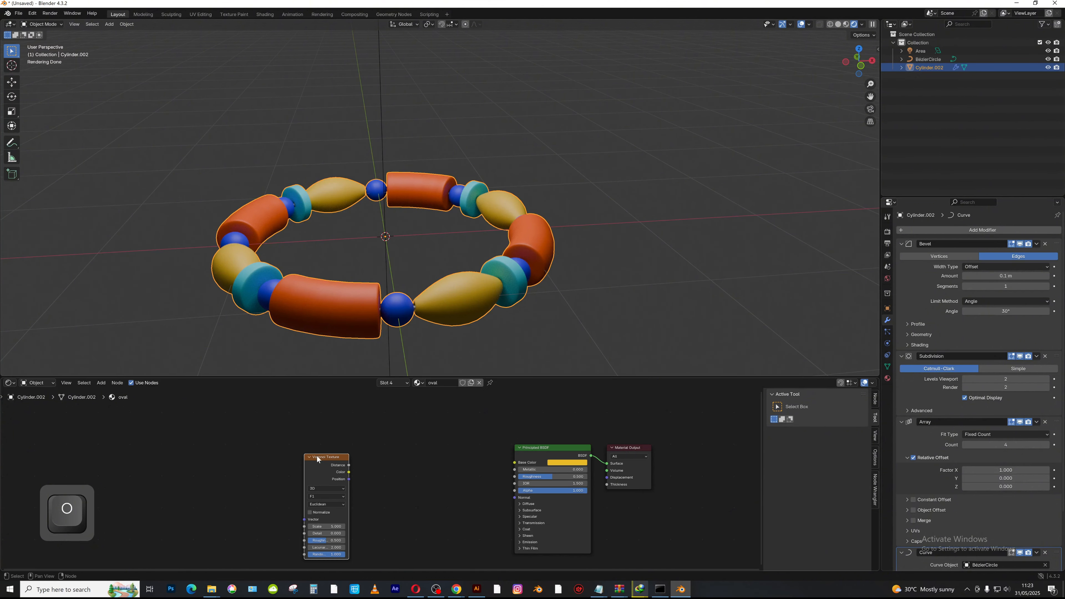
- Preview the Voronoi Texture's Distance output on the oval beads through the Material Output's Surface input
{"action": "left_click_drag", "start_coordinate": [348, 466], "coordinate": [380, 457]}
{"action": "key", "text": "ctrl"}
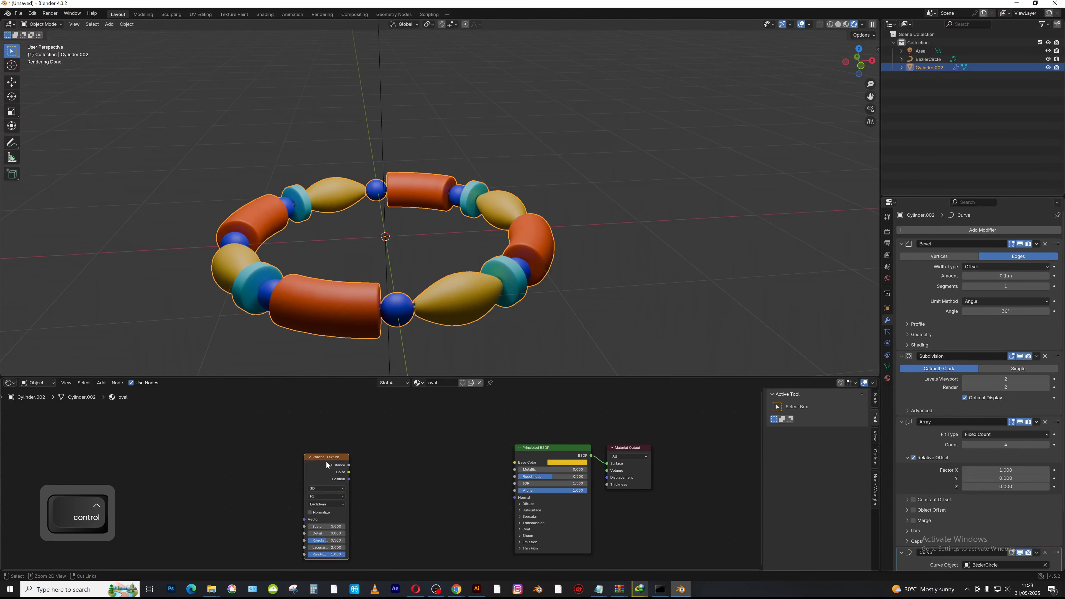
{"action": "left_click", "coordinate": [326, 464], "text": "ctrl+shift"}
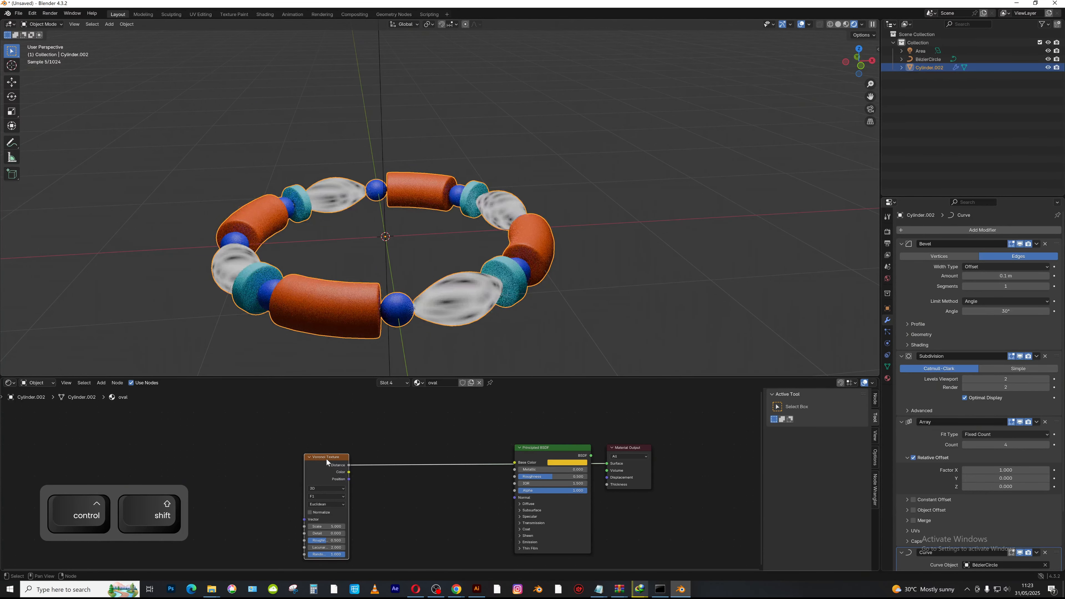
- Check in the Preferences add-ons list whether Node Wrangler is enabled
{"action": "left_click", "coordinate": [31, 14]}
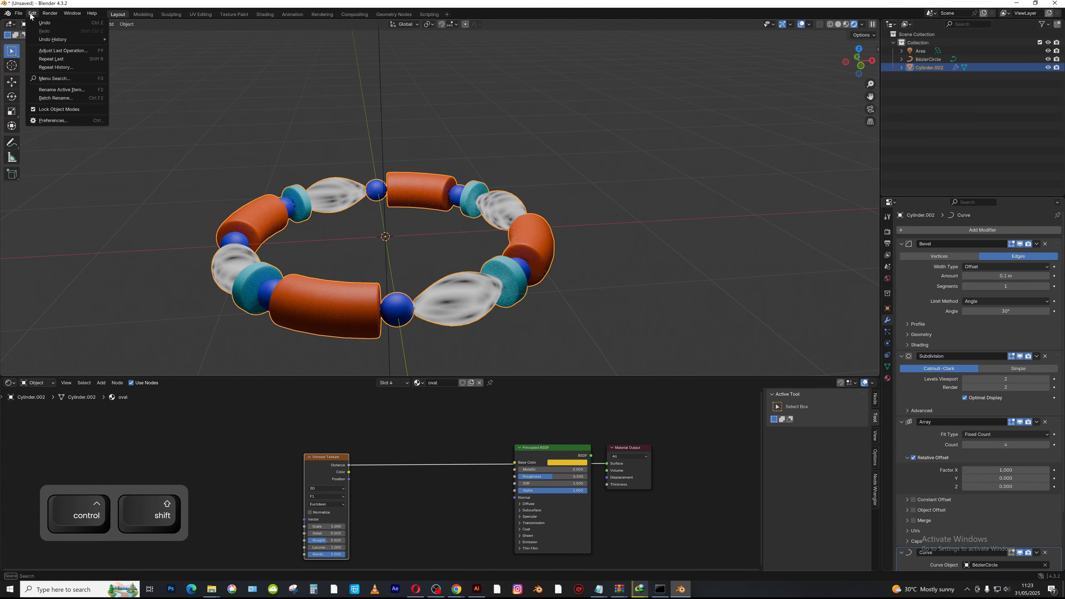
{"action": "left_click", "coordinate": [75, 119]}
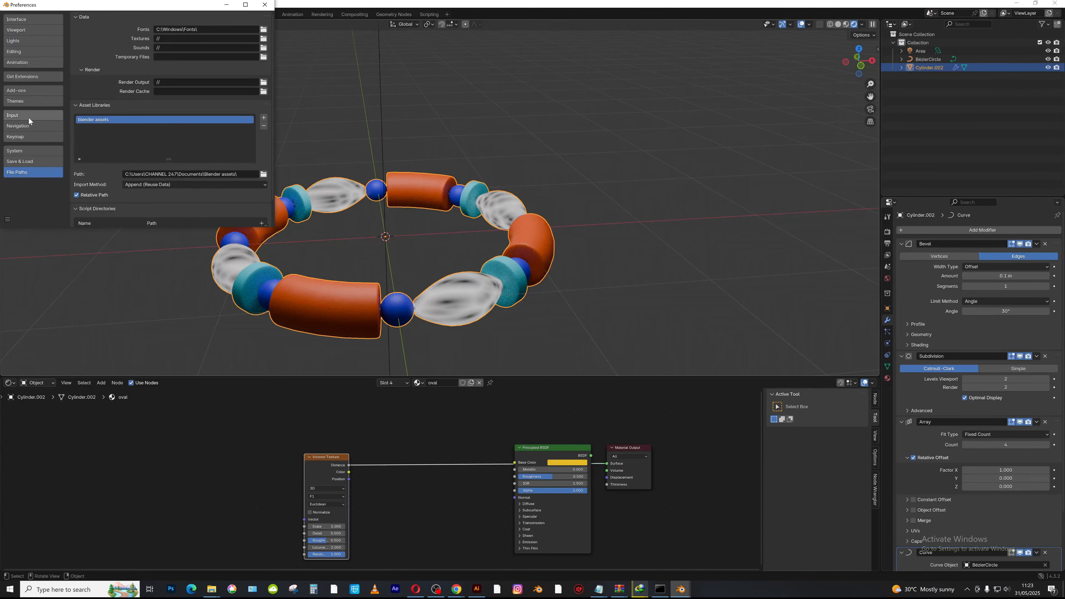
{"action": "left_click", "coordinate": [48, 90]}
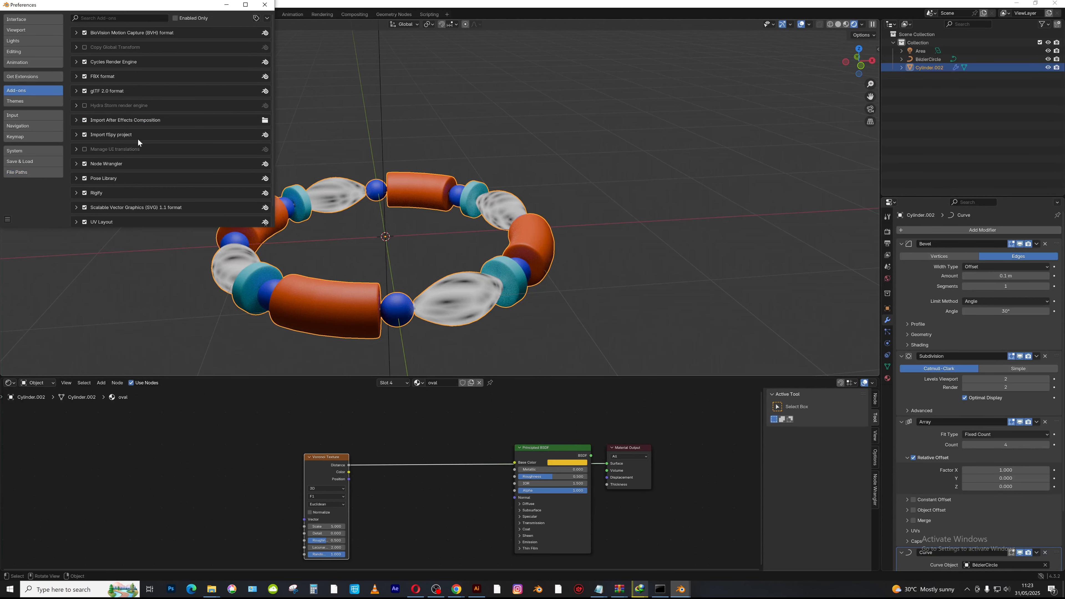
{"action": "scroll", "coordinate": [117, 162], "scroll_direction": "down", "scroll_amount": 1}
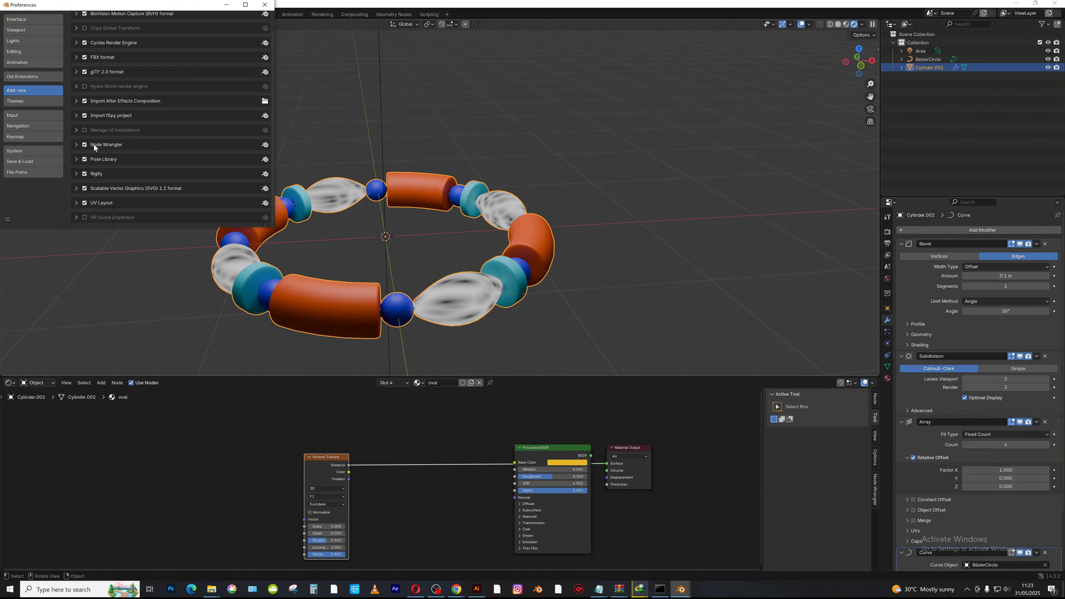
{"action": "left_click", "coordinate": [264, 5]}
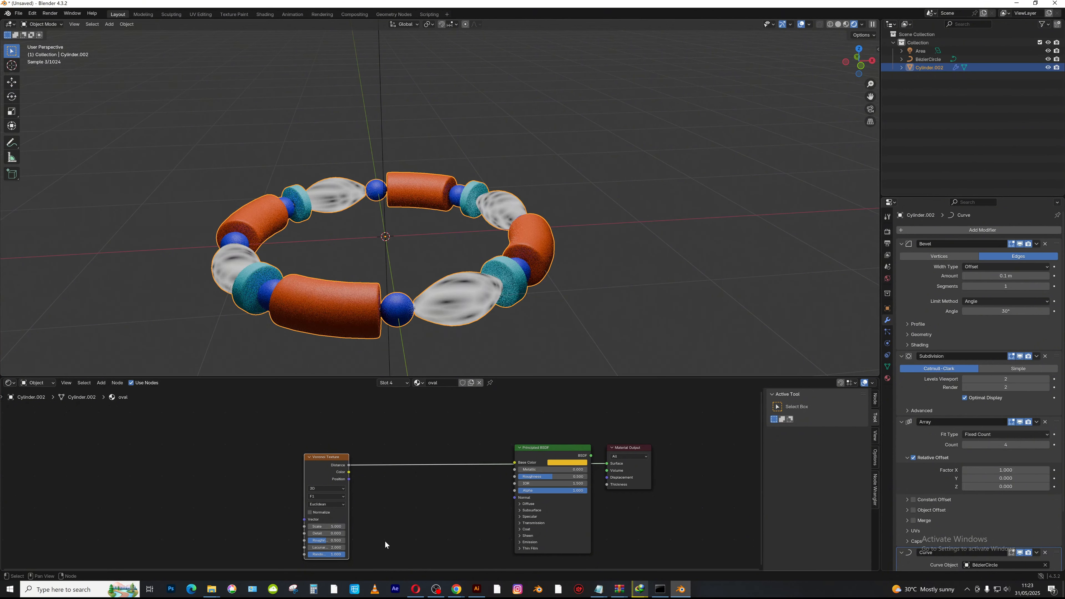
- Add Texture Coordinate and Mapping nodes to the Voronoi Texture, feed the mapping from Object coordinates, and set the Voronoi scale to 0.870
{"action": "middle_click_drag", "start_coordinate": [427, 484], "coordinate": [555, 487]}
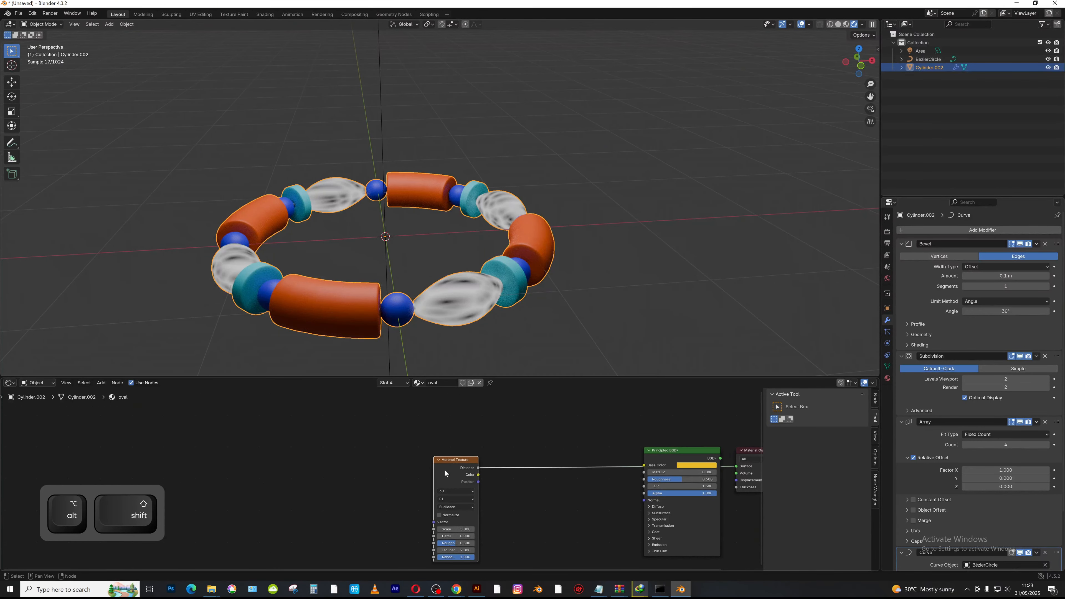
{"action": "key", "text": "ctrl"}
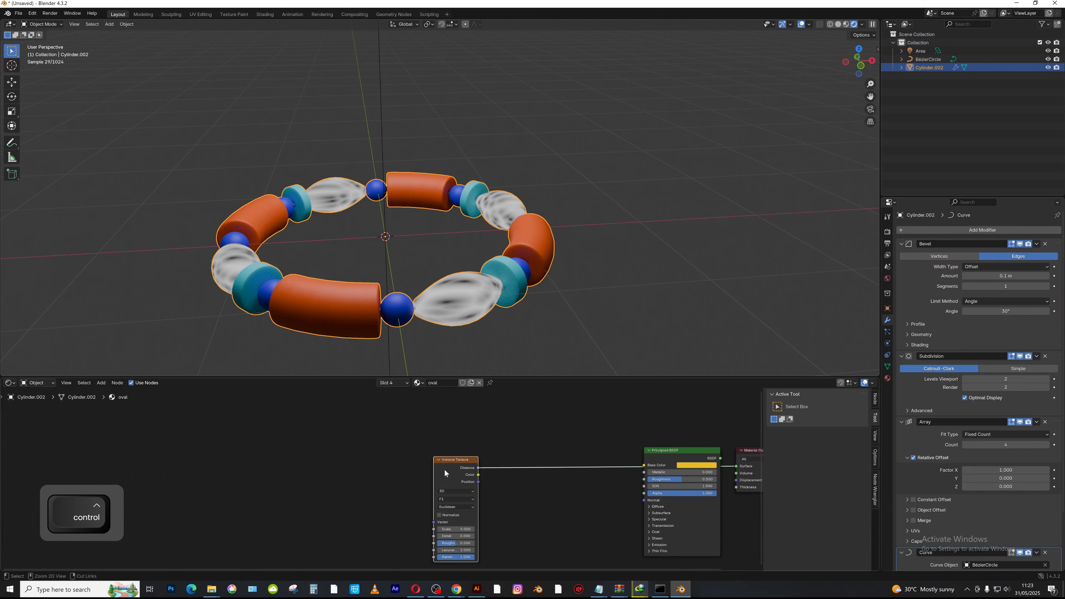
{"action": "key", "text": "ctrl+t"}
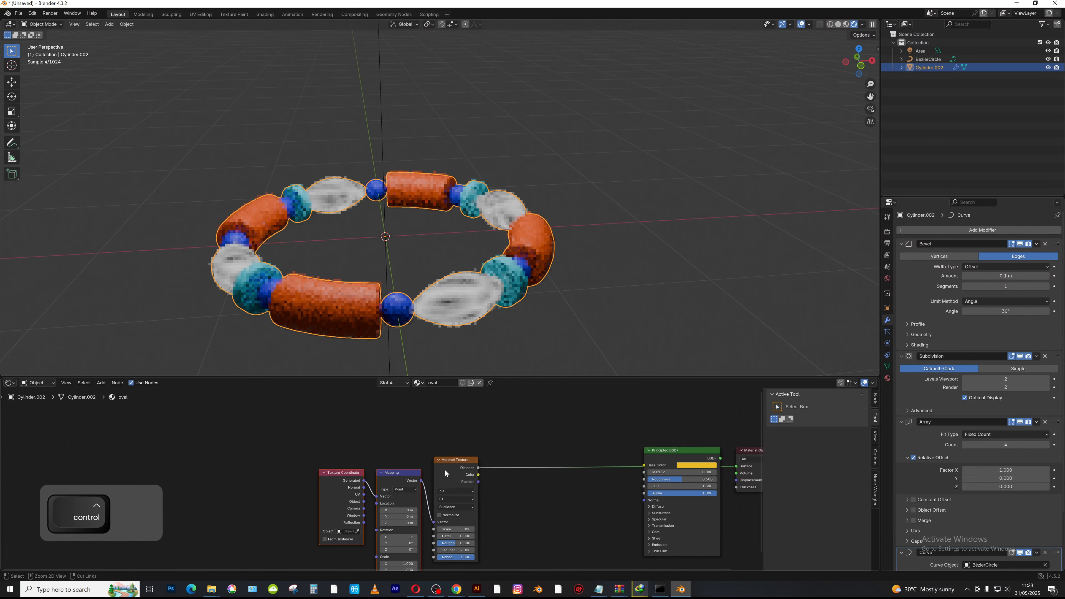
{"action": "key", "text": "shift+alt"}
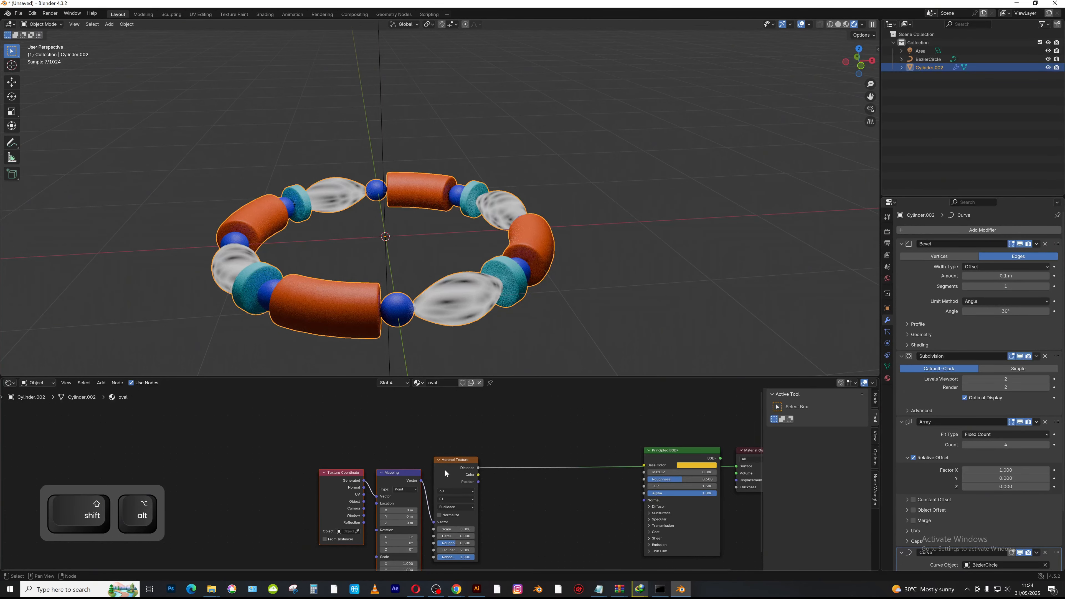
{"action": "left_click_drag", "start_coordinate": [376, 496], "coordinate": [301, 492]}
{"action": "scroll", "coordinate": [483, 531], "scroll_direction": "up", "scroll_amount": 3}
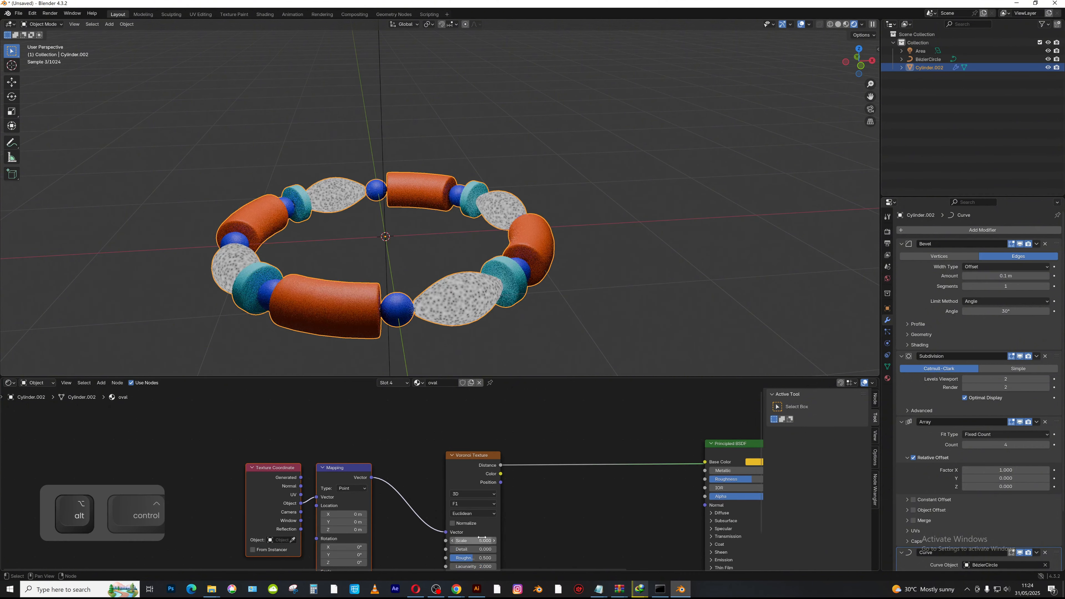
{"action": "left_click_drag", "start_coordinate": [482, 540], "coordinate": [391, 540], "text": "shift"}
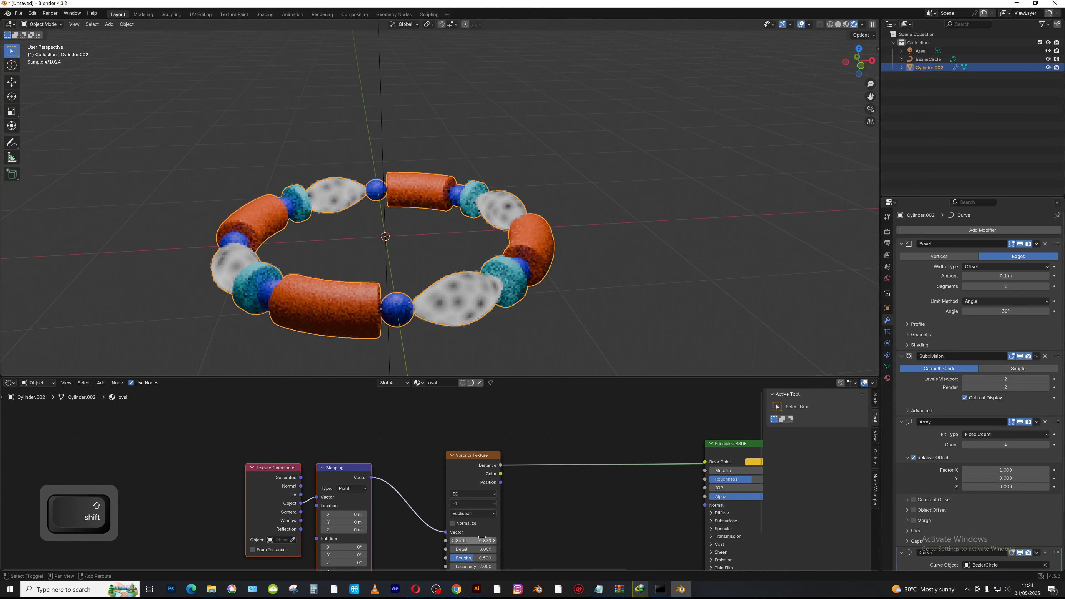
- Insert a Color Ramp between the Voronoi Texture and the Principled BSDF, moving its black stop to about 0.43
{"action": "key", "text": "shift+a"}
{"action": "type", "text": "c"}
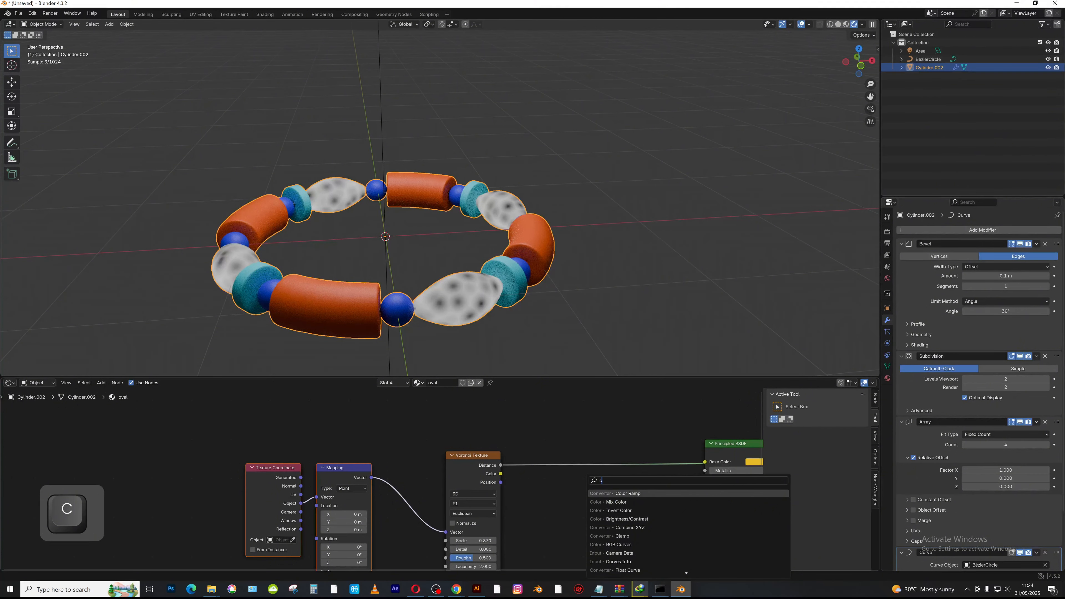
{"action": "type", "text": "ol"}
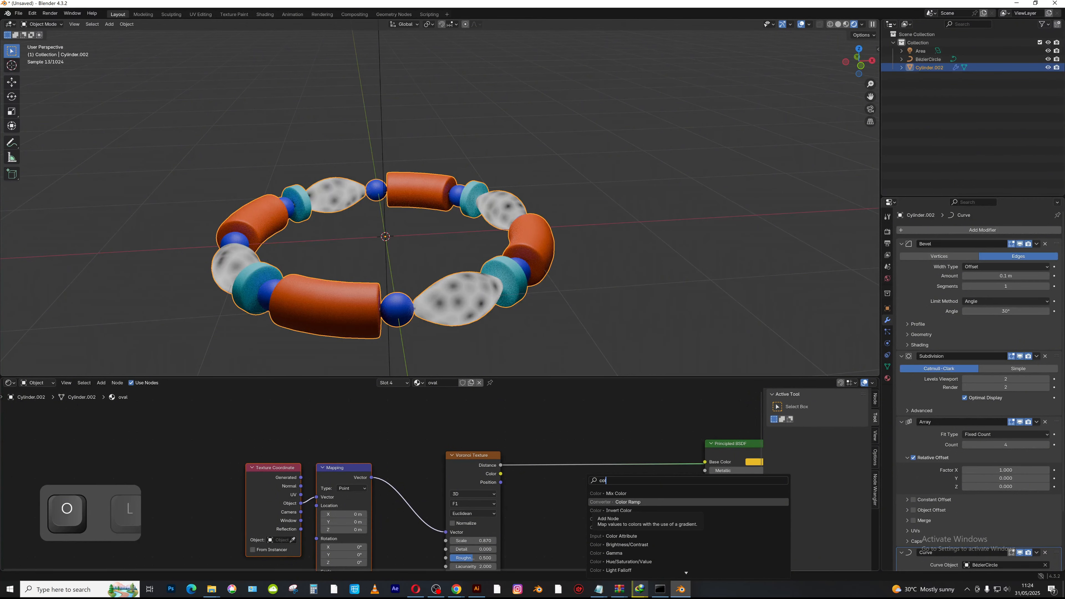
{"action": "left_click", "coordinate": [599, 502]}
{"action": "left_click", "coordinate": [561, 495]}
{"action": "left_click_drag", "start_coordinate": [561, 495], "coordinate": [582, 495]}
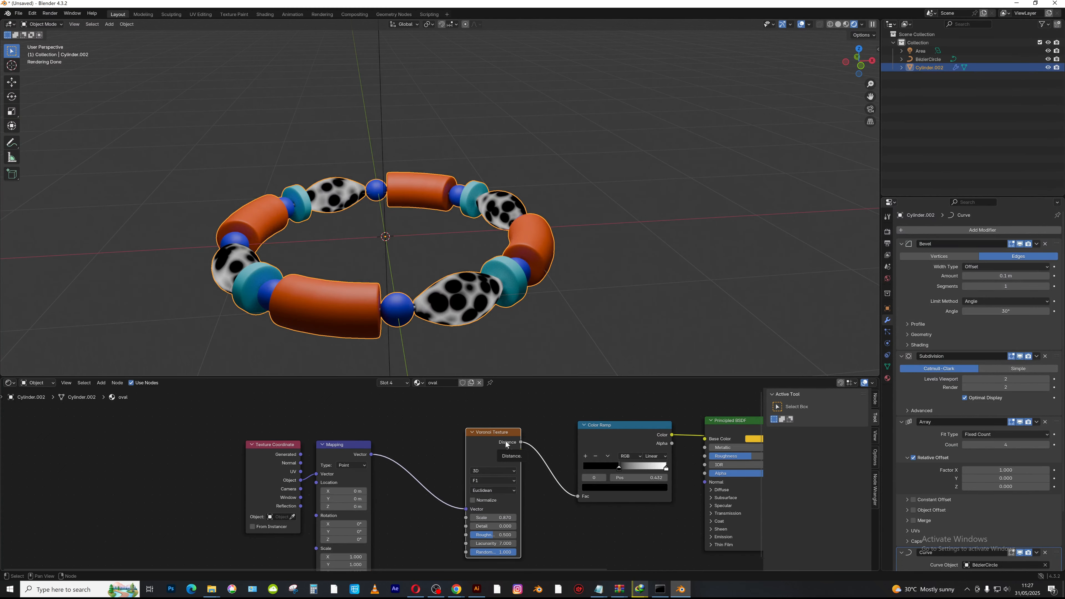
- Replace the Voronoi Texture with a Noise Texture, linking Mapping to its Vector and its Color output to the Color Ramp's Fac
{"action": "key", "text": "x"}
{"action": "key", "text": "shift+a"}
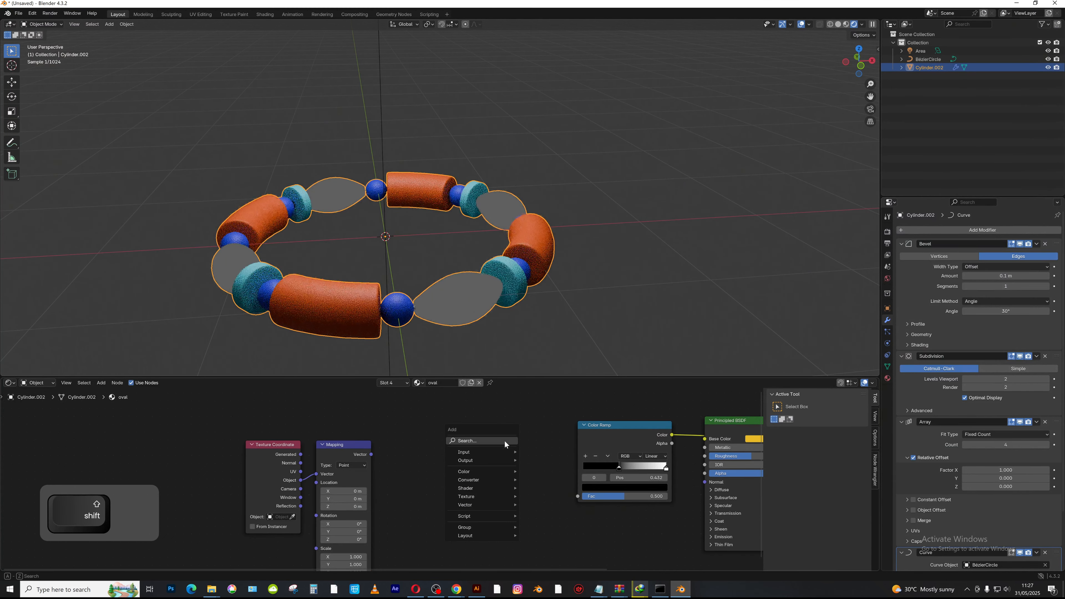
{"action": "type", "text": "noi"}
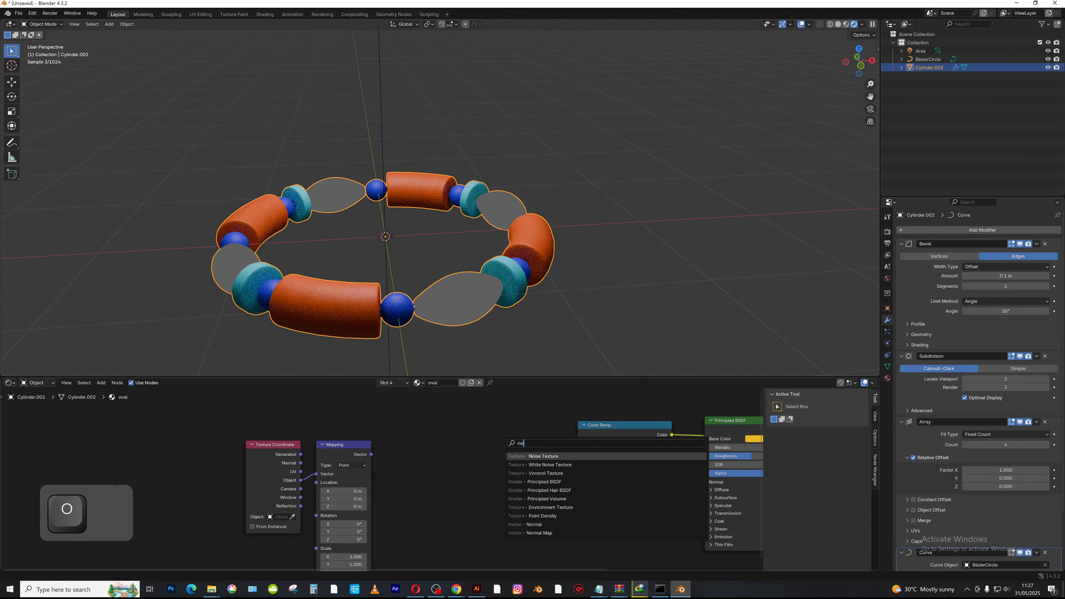
{"action": "key", "text": "Return"}
{"action": "left_click", "coordinate": [451, 455]}
{"action": "left_click_drag", "start_coordinate": [372, 455], "coordinate": [578, 496]}
{"action": "left_click_drag", "start_coordinate": [504, 472], "coordinate": [502, 437]}
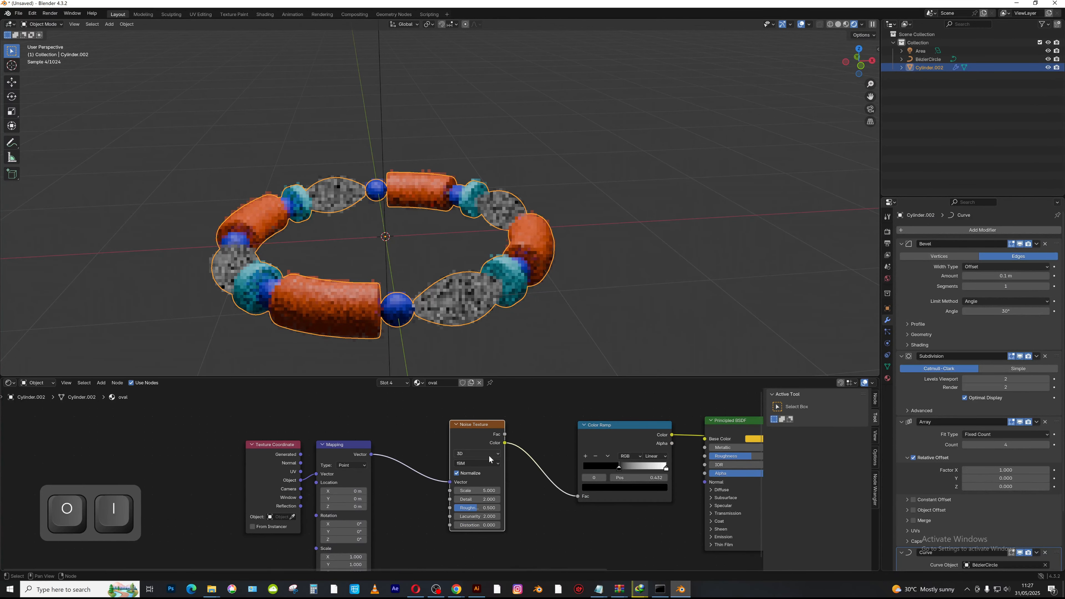
- Set the Noise Texture's scale to 0.510, detail to 0, lacunarity to 13.800 and distortion to 2.200, with the ramp's white stop at 0.530
{"action": "left_click_drag", "start_coordinate": [477, 490], "coordinate": [455, 490], "text": "shift"}
{"action": "left_click_drag", "start_coordinate": [666, 467], "coordinate": [626, 471]}
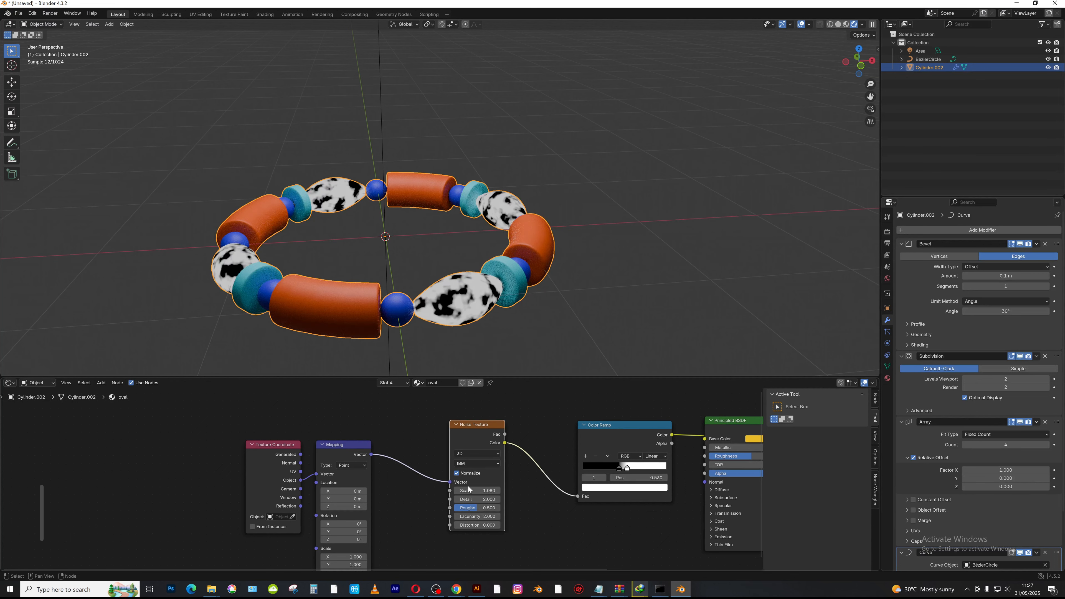
{"action": "left_click_drag", "start_coordinate": [484, 499], "coordinate": [518, 517]}
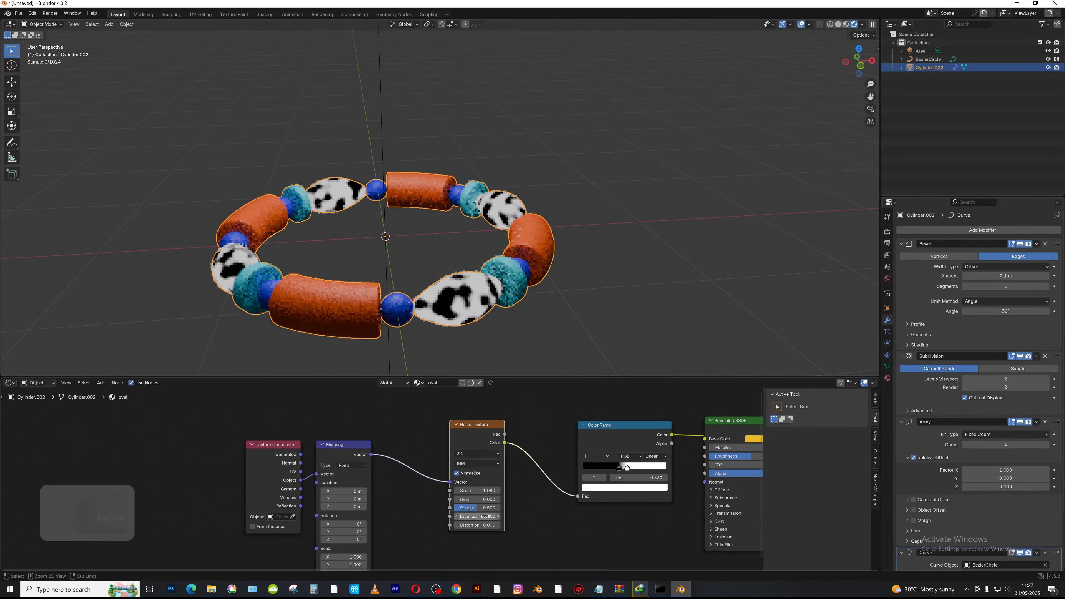
{"action": "key", "text": "ctrl+z"}
{"action": "key", "text": "ctrl+z"}
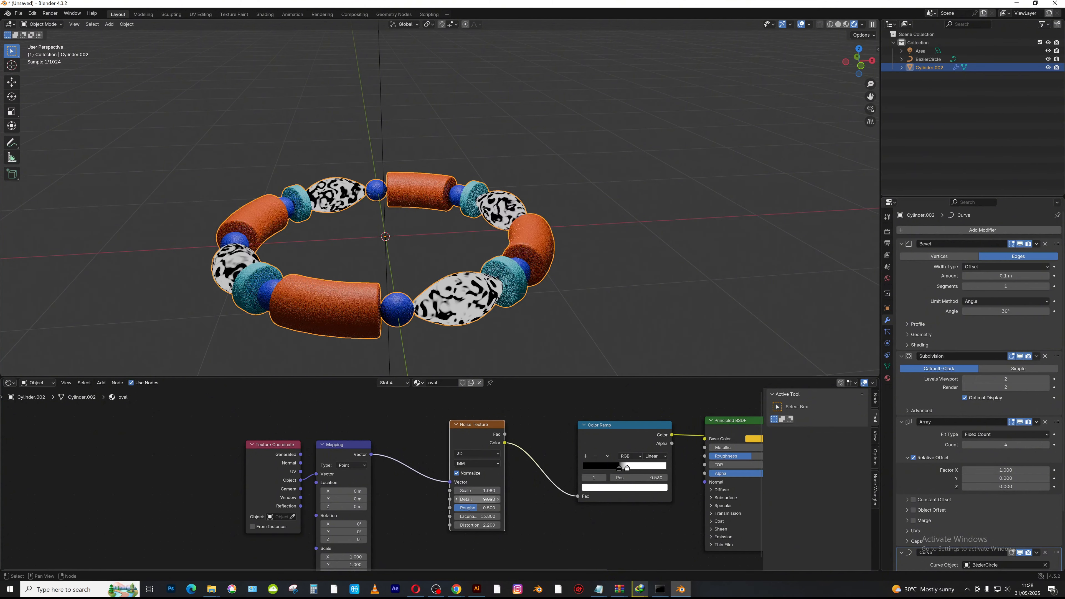
{"action": "left_click_drag", "start_coordinate": [487, 490], "coordinate": [457, 490], "text": "shift"}
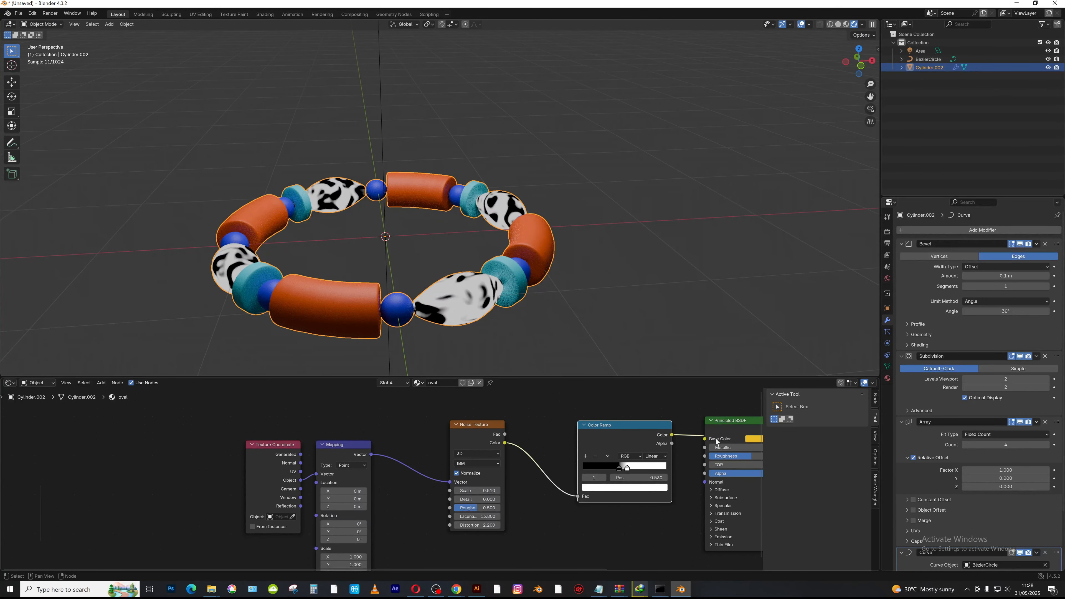
- Restore the Principled BSDF as the "oval" material's surface shader and set its roughness to 0.195
{"action": "left_click_drag", "start_coordinate": [727, 435], "coordinate": [712, 423]}
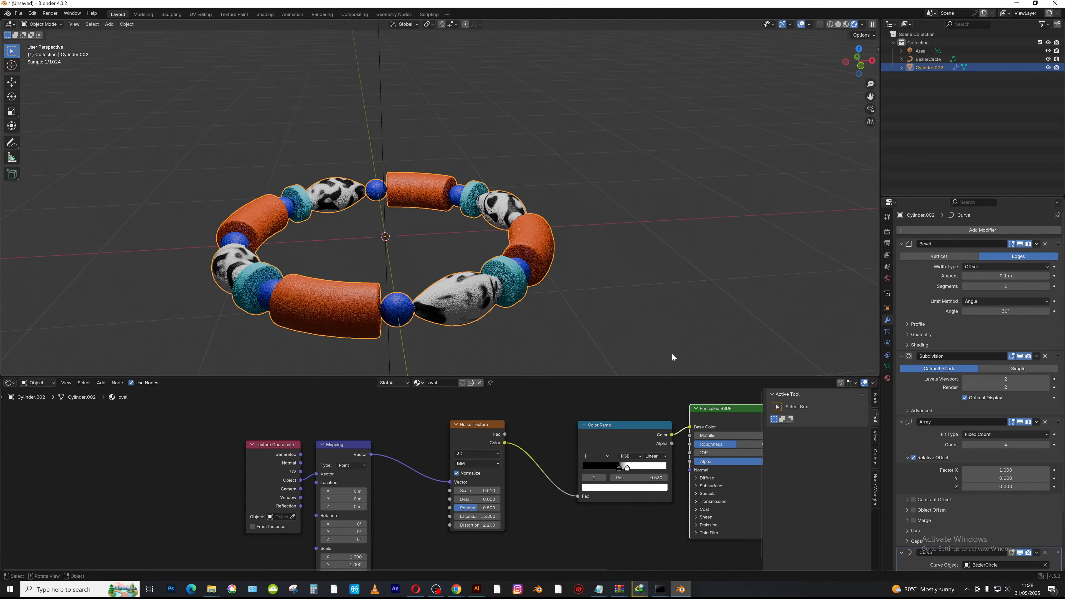
{"action": "left_click_drag", "start_coordinate": [706, 492], "coordinate": [645, 492], "text": "alt+shift"}
{"action": "left_click_drag", "start_coordinate": [673, 445], "coordinate": [646, 445]}
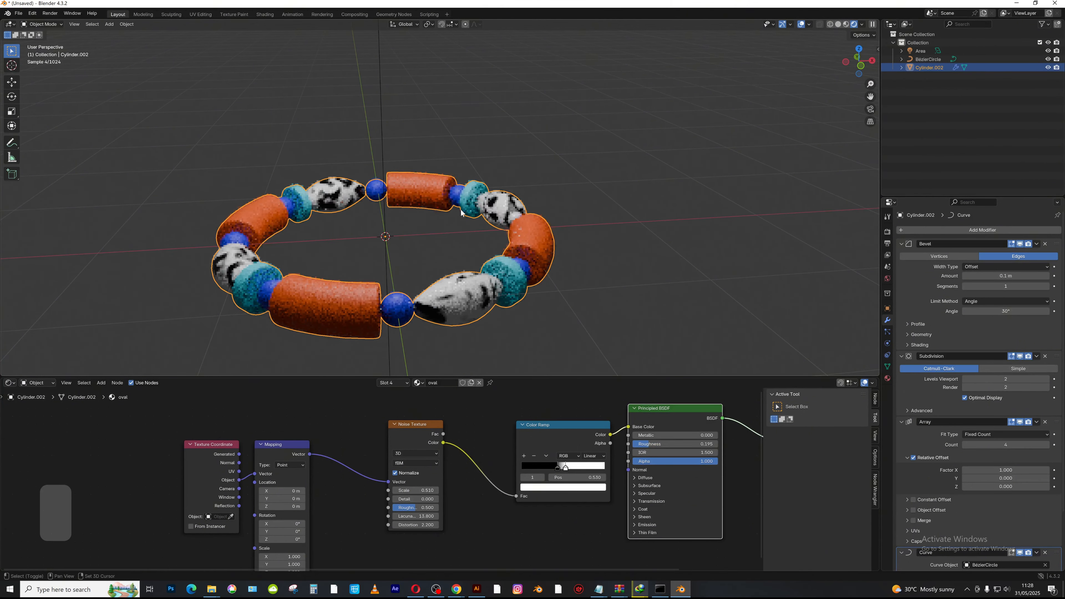
- Duplicate the area light in the right view, placing it beside the bracelet at about Y 3.77 m, Z 1.02 m, tilted about -74.5° in X
{"action": "key", "text": "KP_3"}
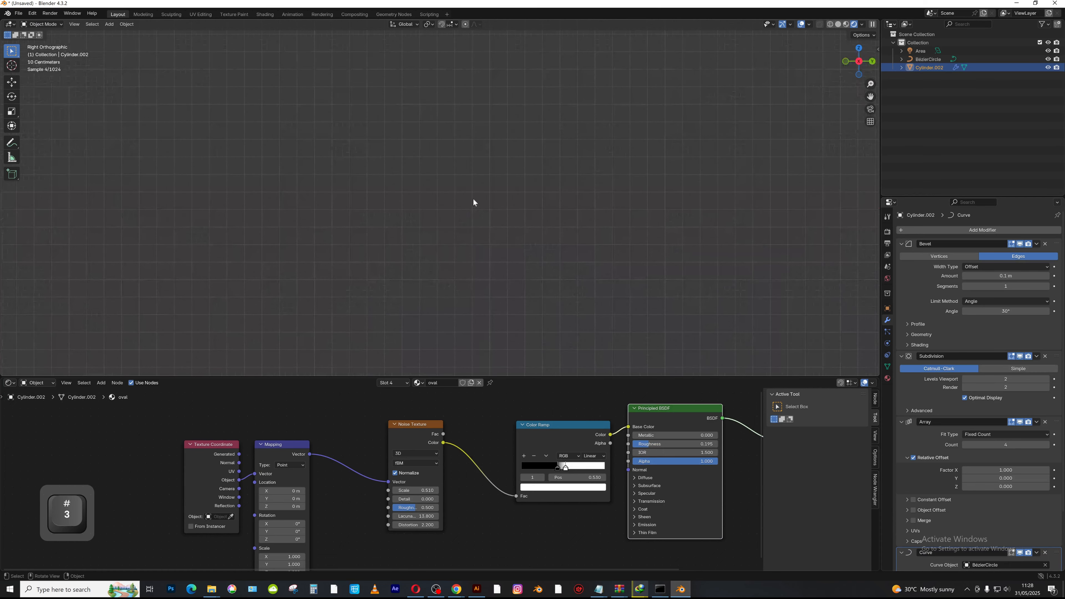
{"action": "middle_click_drag", "start_coordinate": [497, 209], "coordinate": [490, 230], "text": "shift"}
{"action": "left_click", "coordinate": [505, 181]}
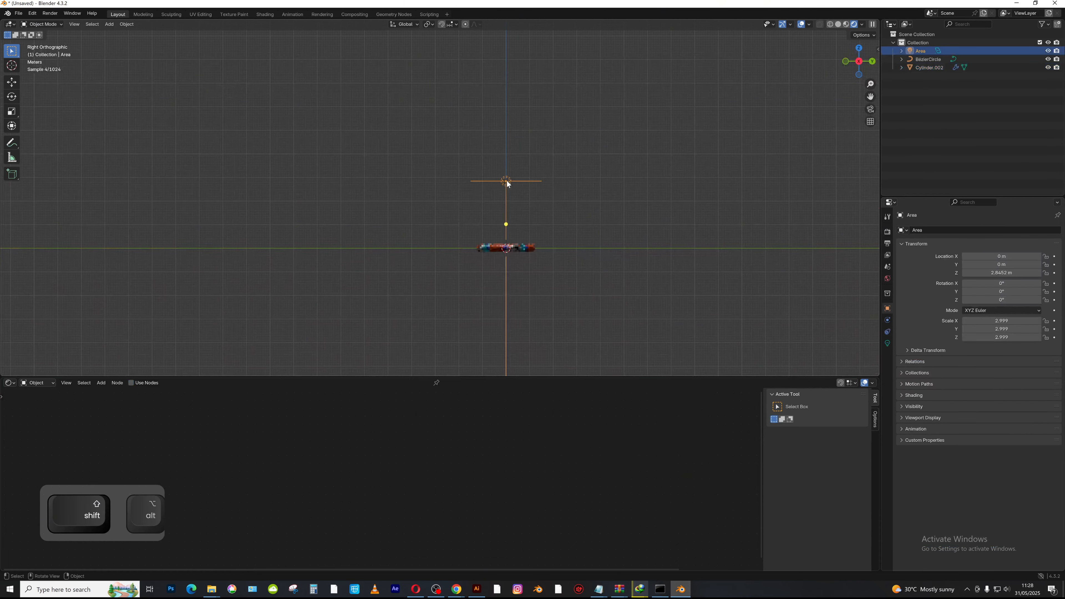
{"action": "key", "text": "shift+d"}
{"action": "left_click", "coordinate": [589, 212]}
{"action": "key", "text": "r"}
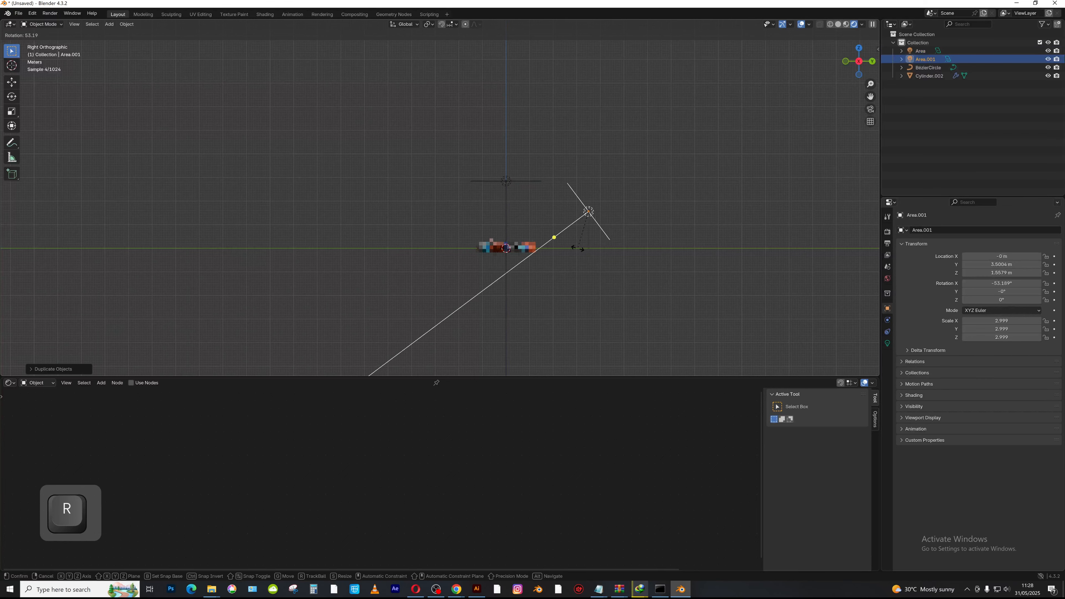
{"action": "left_click", "coordinate": [552, 261]}
{"action": "key", "text": "g"}
{"action": "left_click", "coordinate": [546, 271]}
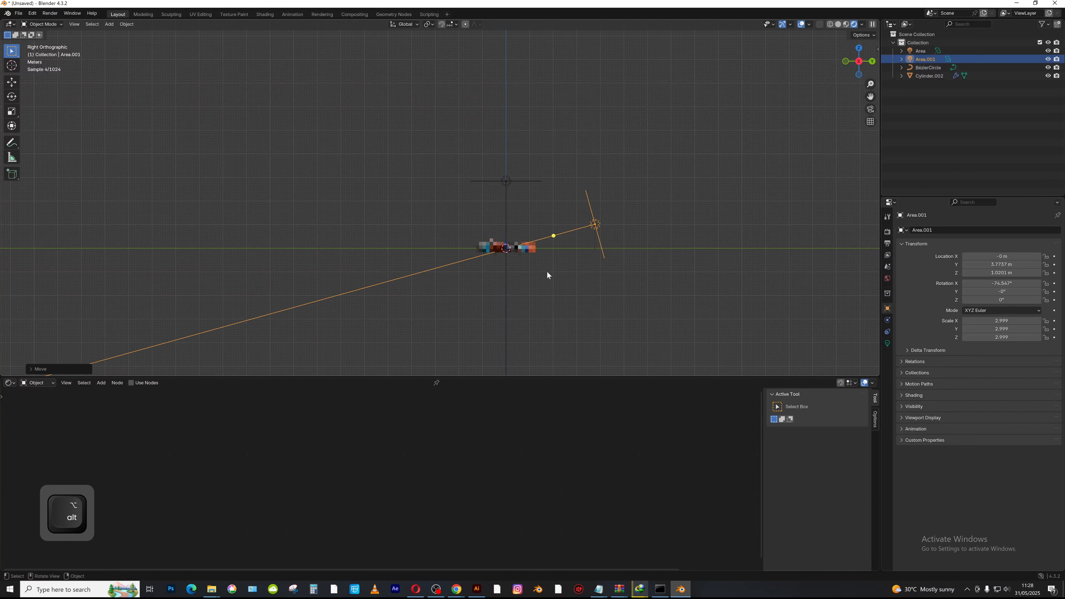
- Select the bracelet and change the white stop of the "oval" material's Color Ramp to cyan
{"action": "middle_click_drag", "start_coordinate": [547, 270], "coordinate": [598, 286]}
{"action": "left_click_drag", "start_coordinate": [598, 286], "coordinate": [572, 180], "text": "ctrl+alt"}
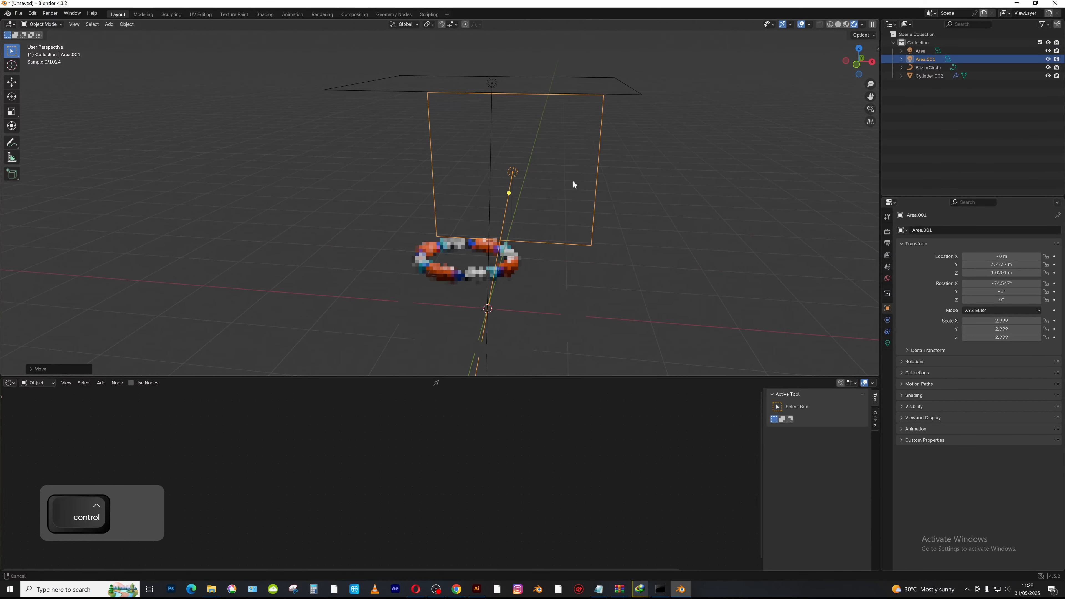
{"action": "left_click_drag", "start_coordinate": [574, 320], "coordinate": [577, 239], "text": "alt+shift"}
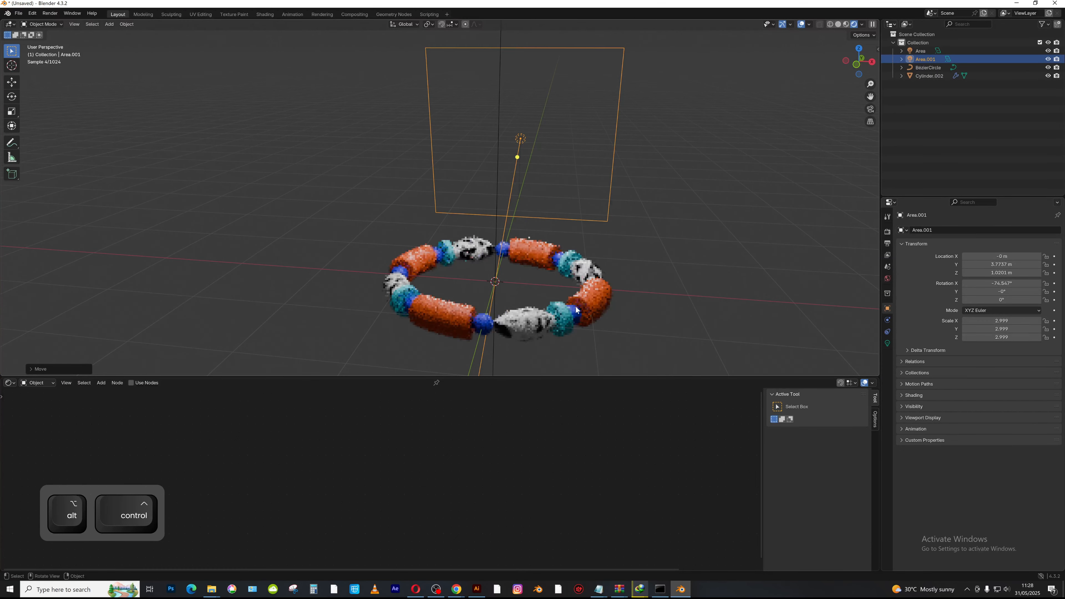
{"action": "left_click", "coordinate": [523, 324]}
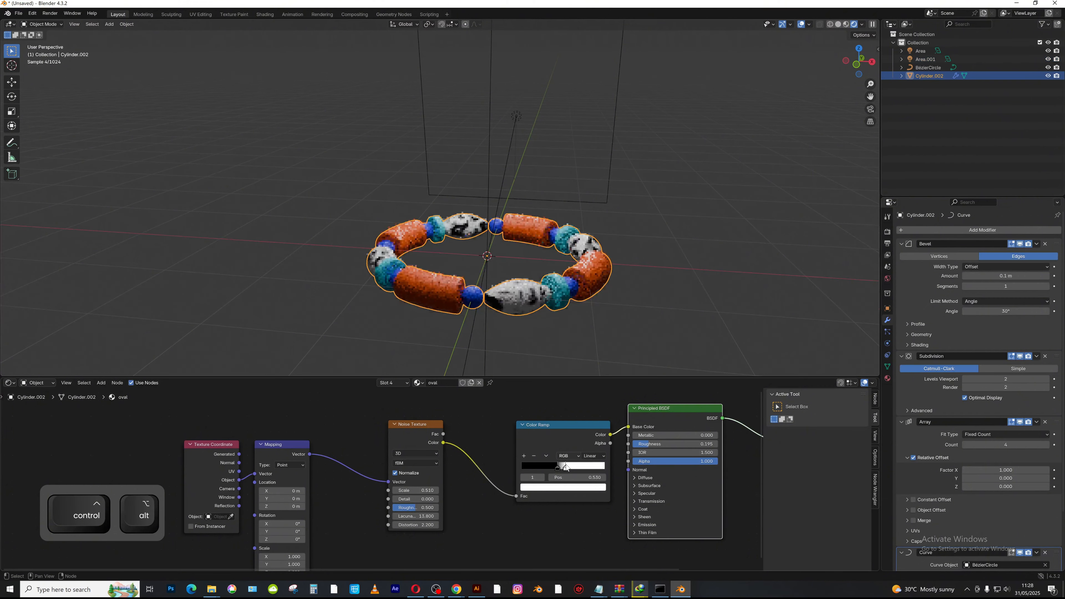
{"action": "left_click", "coordinate": [570, 487]}
{"action": "left_click", "coordinate": [556, 370]}
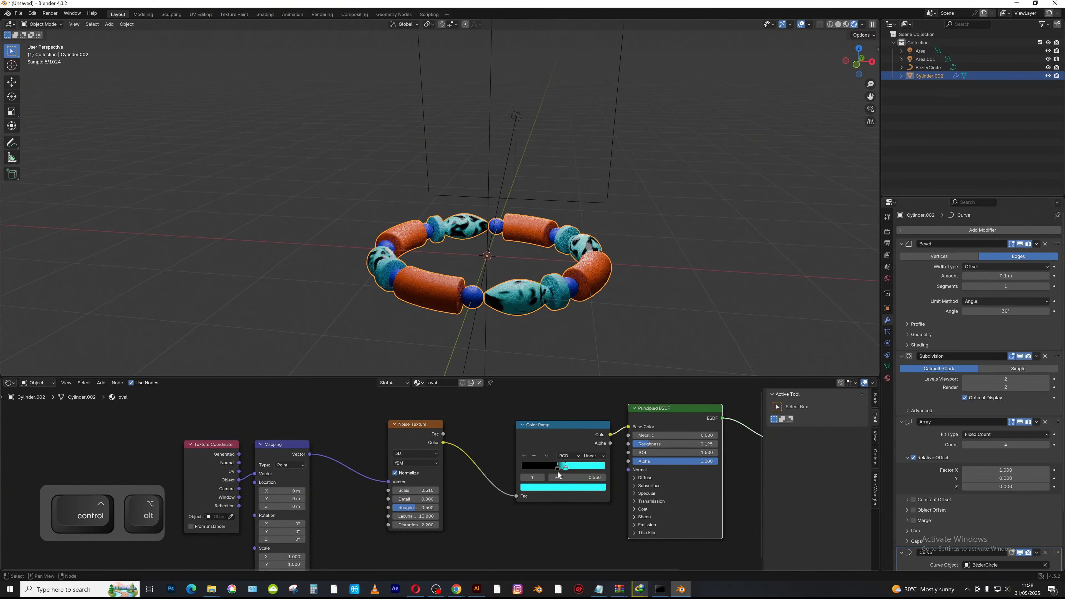
- Change the black stop of the "oval" material's Color Ramp to a bright orange-red
{"action": "left_click", "coordinate": [557, 467]}
{"action": "left_click", "coordinate": [557, 487]}
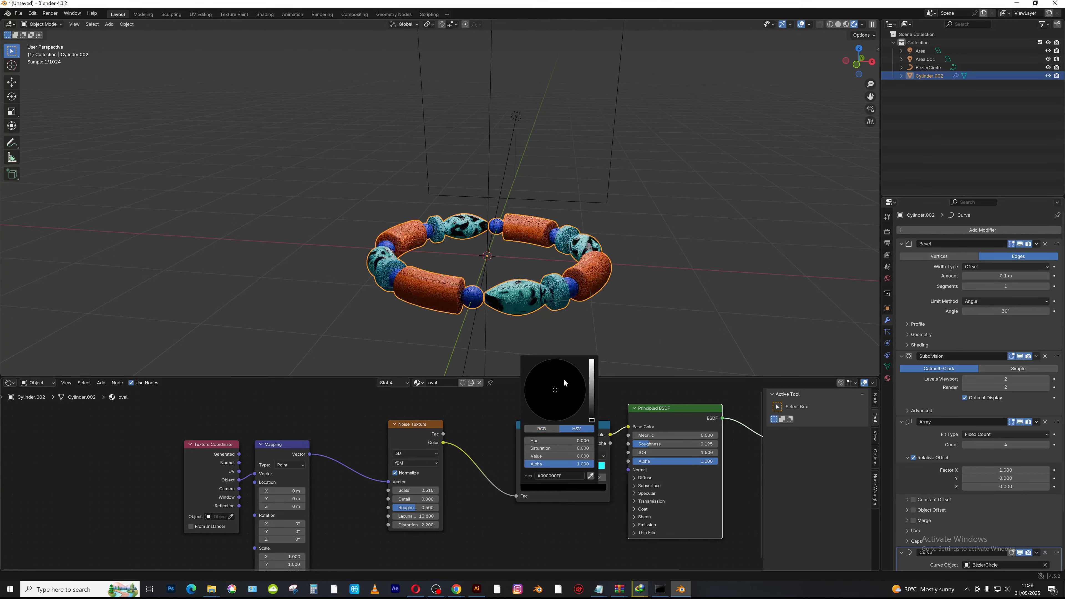
{"action": "left_click_drag", "start_coordinate": [592, 420], "coordinate": [591, 360]}
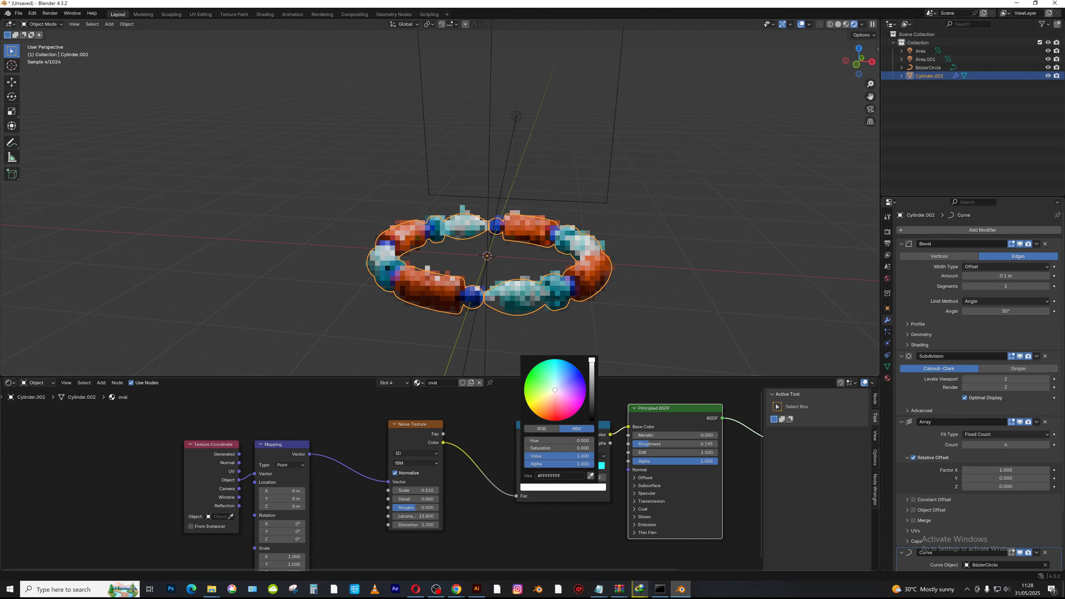
{"action": "left_click_drag", "start_coordinate": [546, 413], "coordinate": [577, 386]}
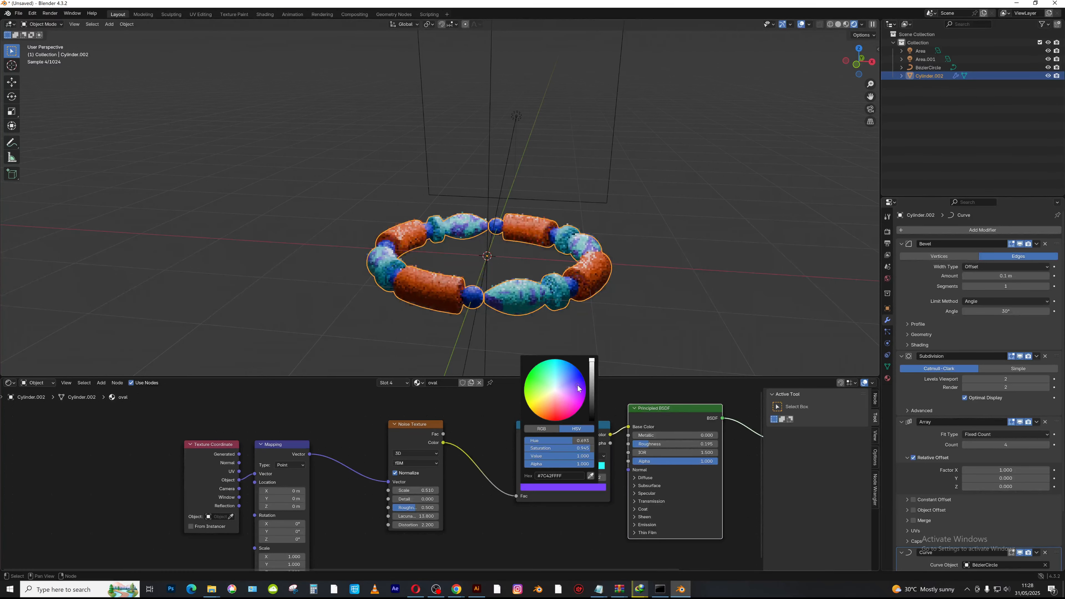
{"action": "left_click", "coordinate": [550, 414]}
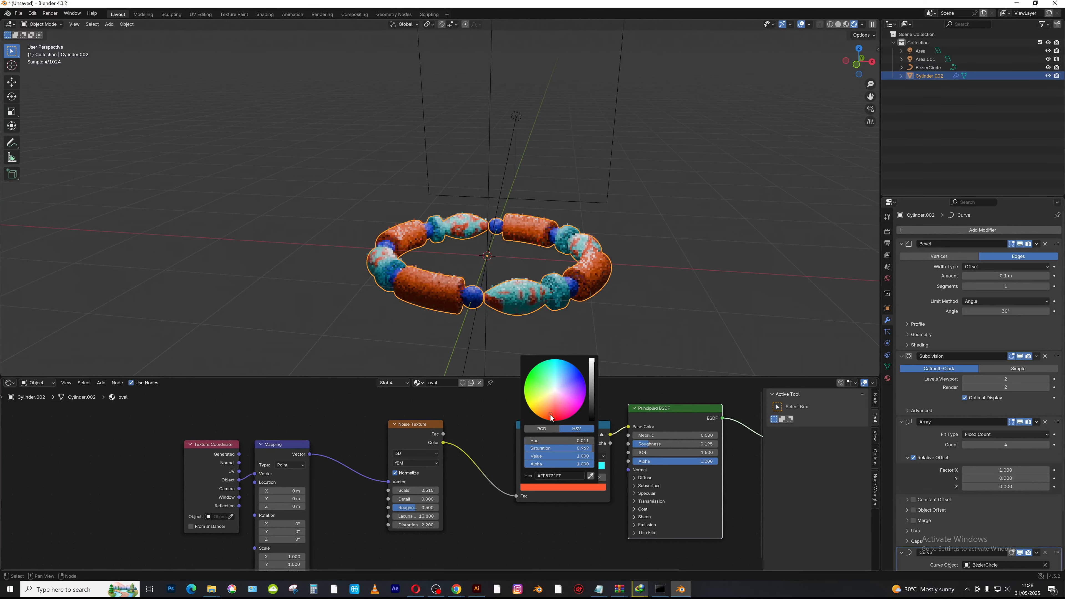
- Change the first stop of the "oval" material's Color Ramp to bright green, hex 3FFF07
{"action": "left_click", "coordinate": [535, 415]}
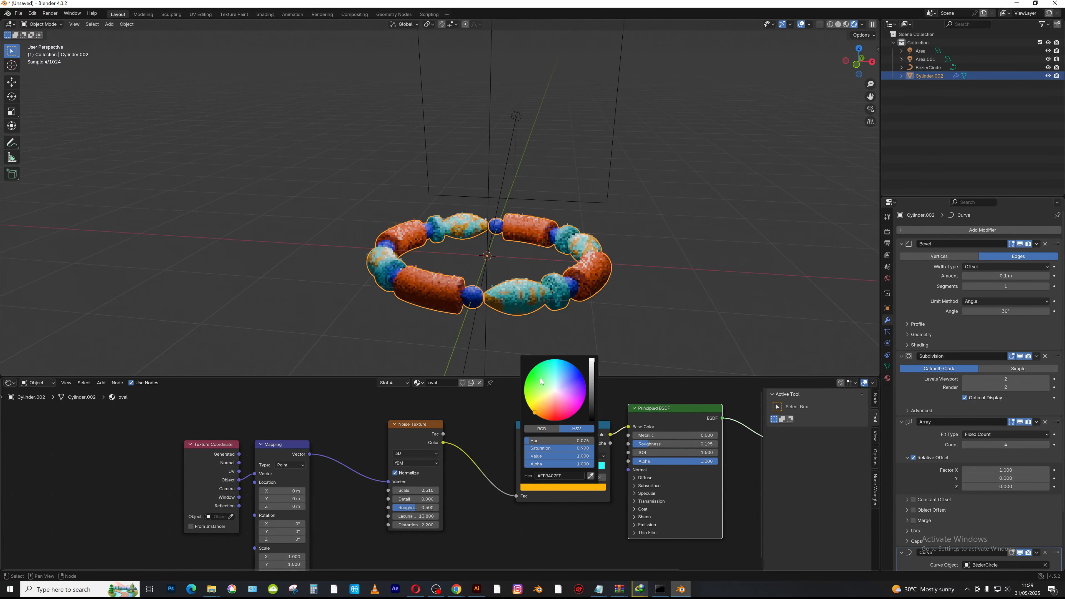
{"action": "left_click", "coordinate": [530, 381]}
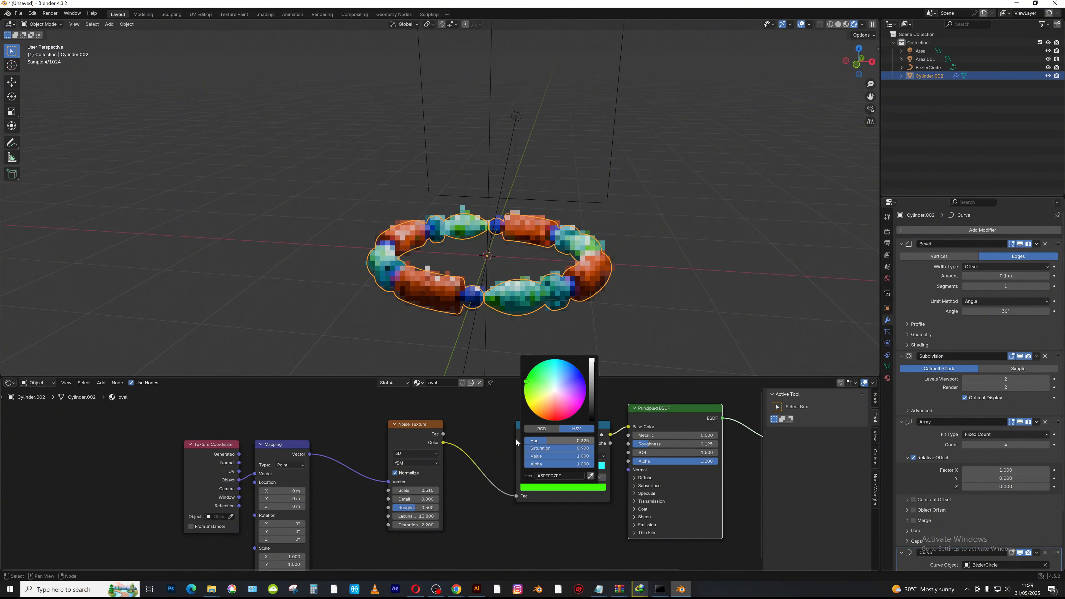
- In the "first ball" material, connect the Glass BSDF as the surface shader and move the Principled BSDF out of the way
{"action": "left_click", "coordinate": [393, 382]}
{"action": "left_click", "coordinate": [371, 417]}
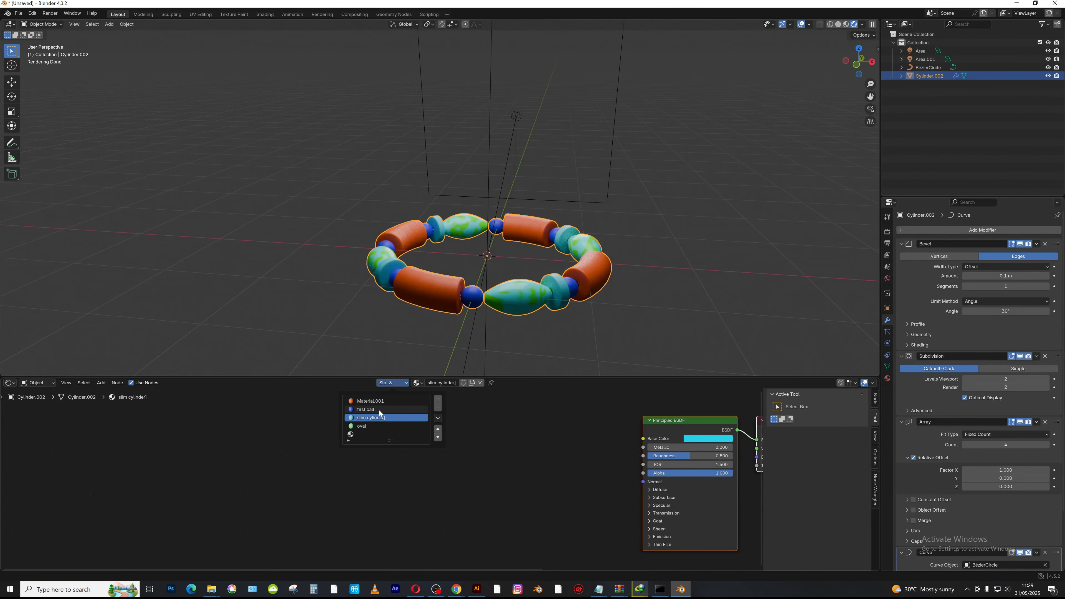
{"action": "left_click", "coordinate": [379, 409]}
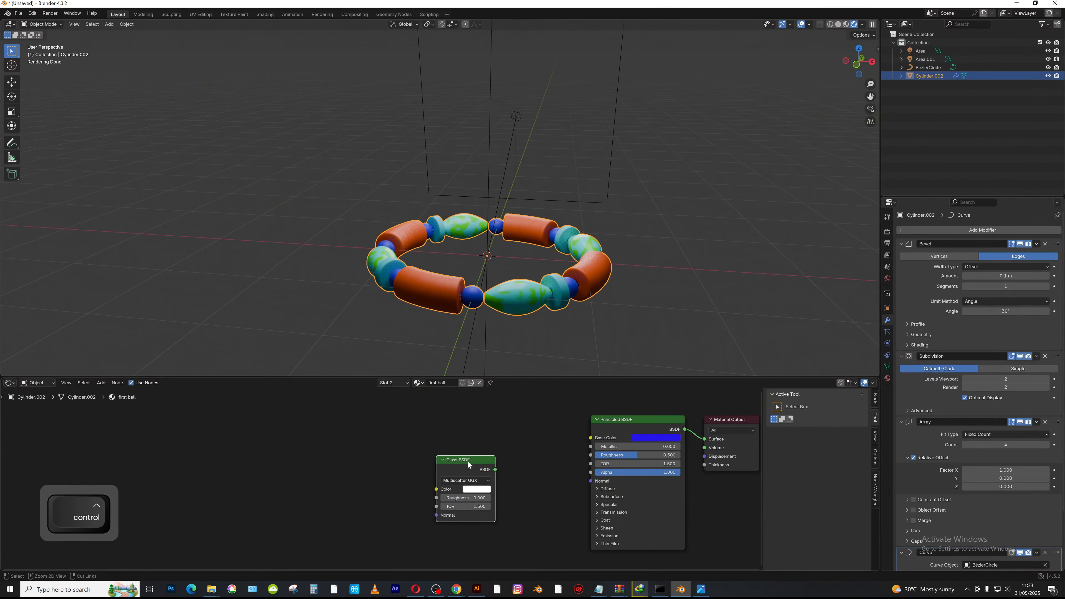
{"action": "left_click", "coordinate": [452, 462], "text": "ctrl+shift"}
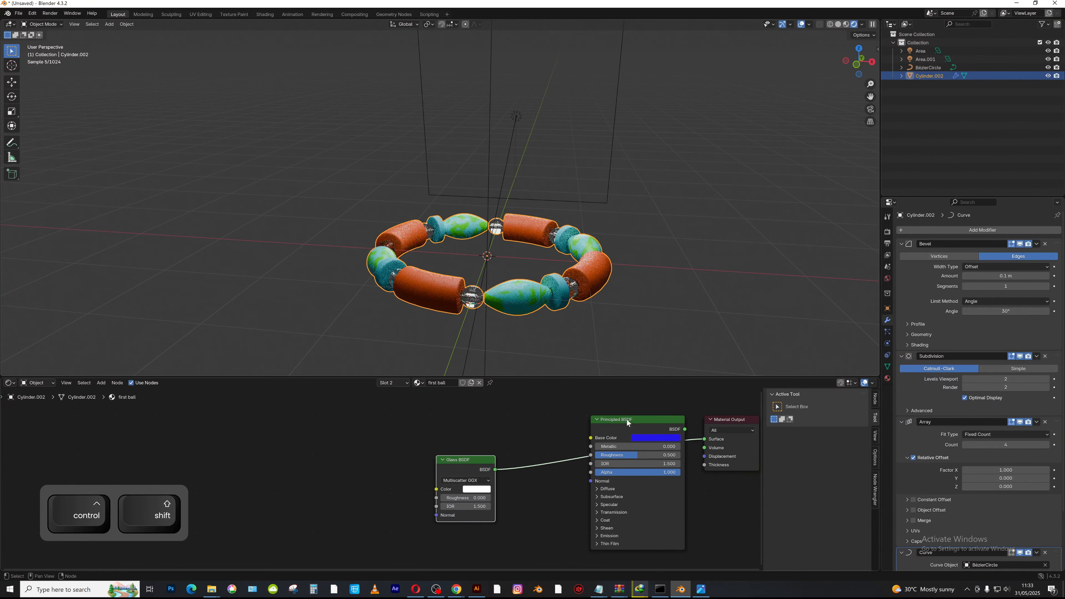
{"action": "left_click_drag", "start_coordinate": [615, 427], "coordinate": [322, 422]}
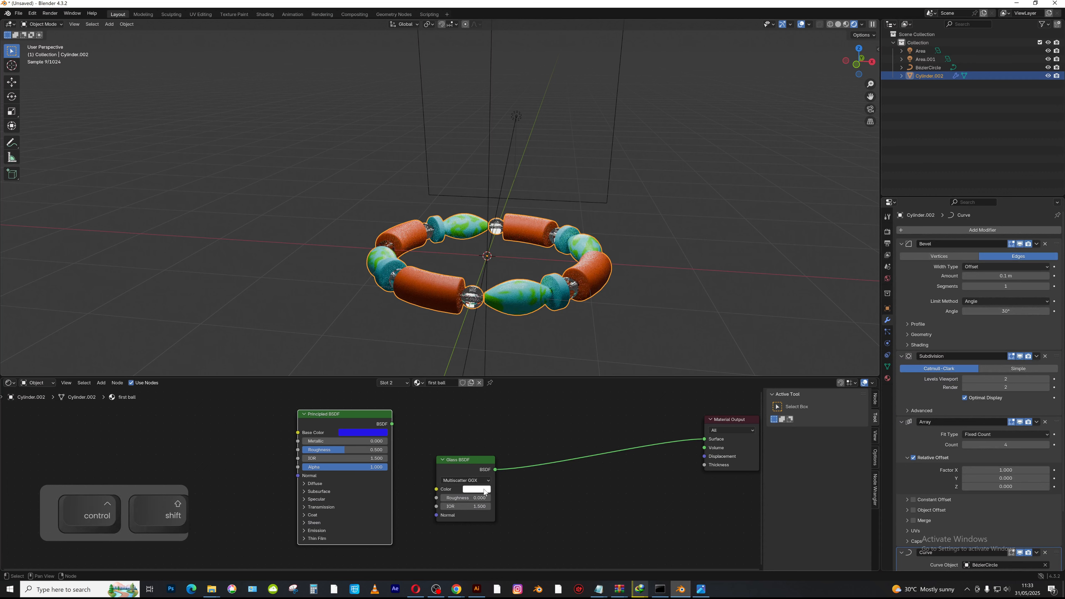
- Give the "first ball" material's Glass BSDF a light blue colour, hex 94CCFF, and a roughness of 0.169
{"action": "left_click", "coordinate": [483, 489]}
{"action": "left_click", "coordinate": [497, 380]}
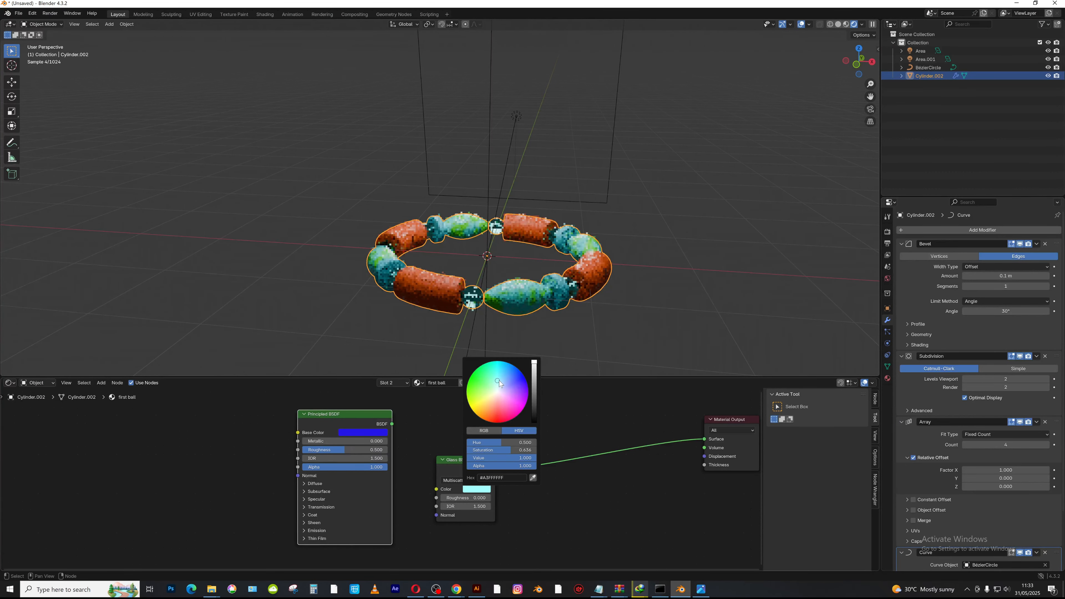
{"action": "left_click", "coordinate": [503, 380]}
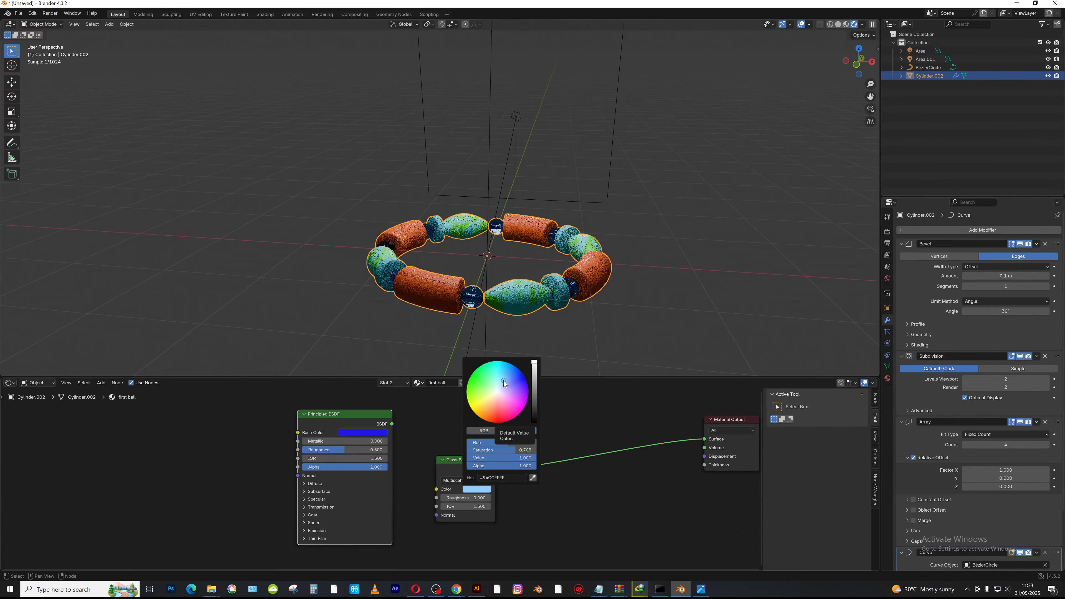
{"action": "left_click_drag", "start_coordinate": [461, 498], "coordinate": [469, 498]}
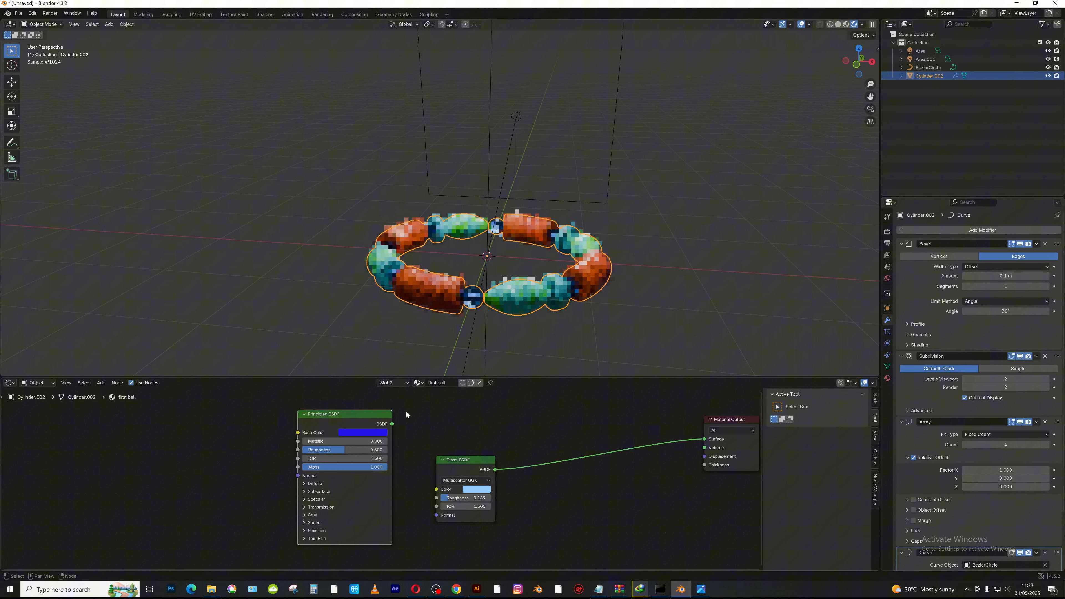
- Select and copy the "oval" material's Texture Coordinate, Mapping, Noise Texture and Color Ramp nodes
{"action": "left_click", "coordinate": [392, 382]}
{"action": "left_click", "coordinate": [385, 417]}
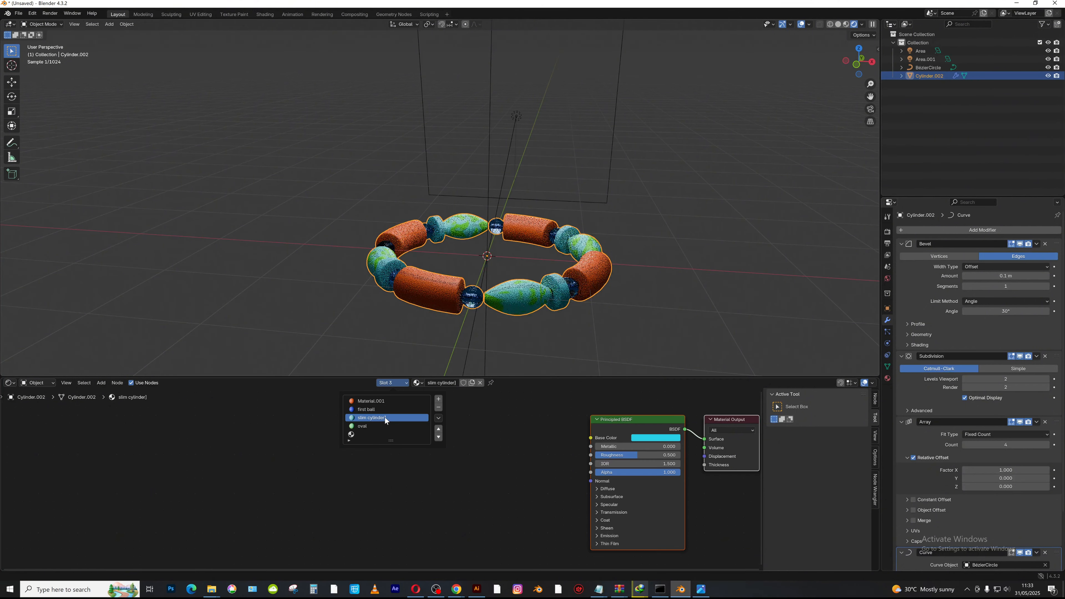
{"action": "left_click", "coordinate": [371, 426]}
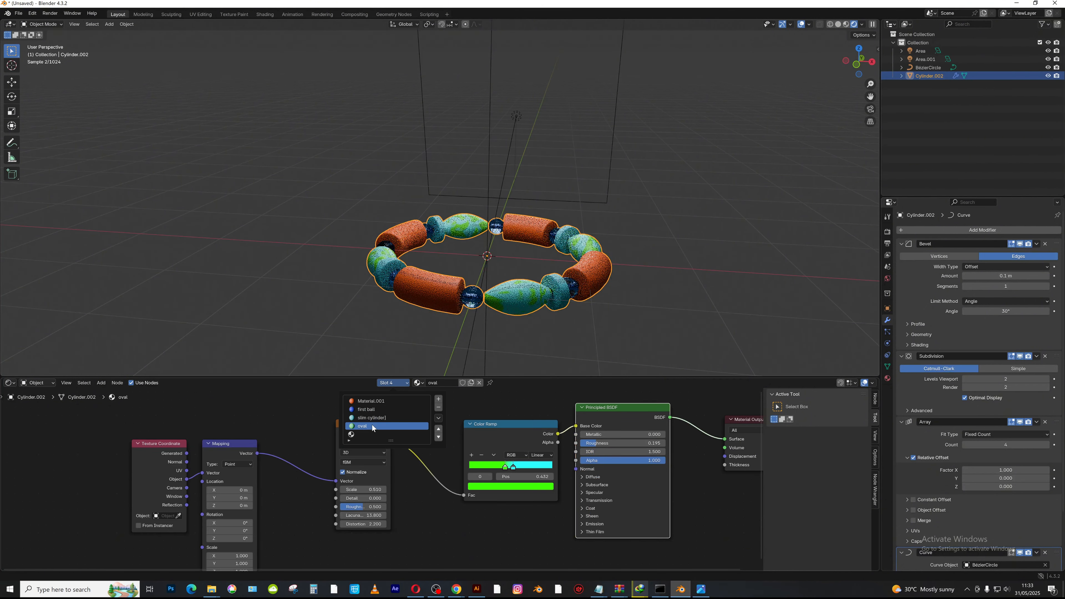
{"action": "left_click", "coordinate": [527, 432]}
{"action": "middle_click_drag", "start_coordinate": [308, 494], "coordinate": [371, 505], "text": "shift"}
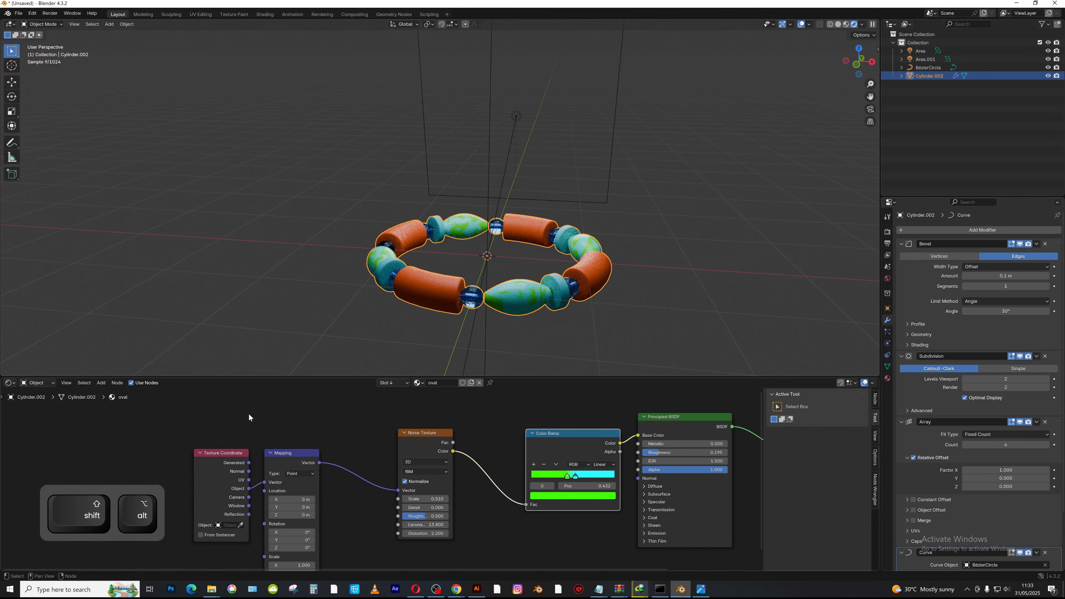
{"action": "left_click_drag", "start_coordinate": [197, 438], "coordinate": [584, 500]}
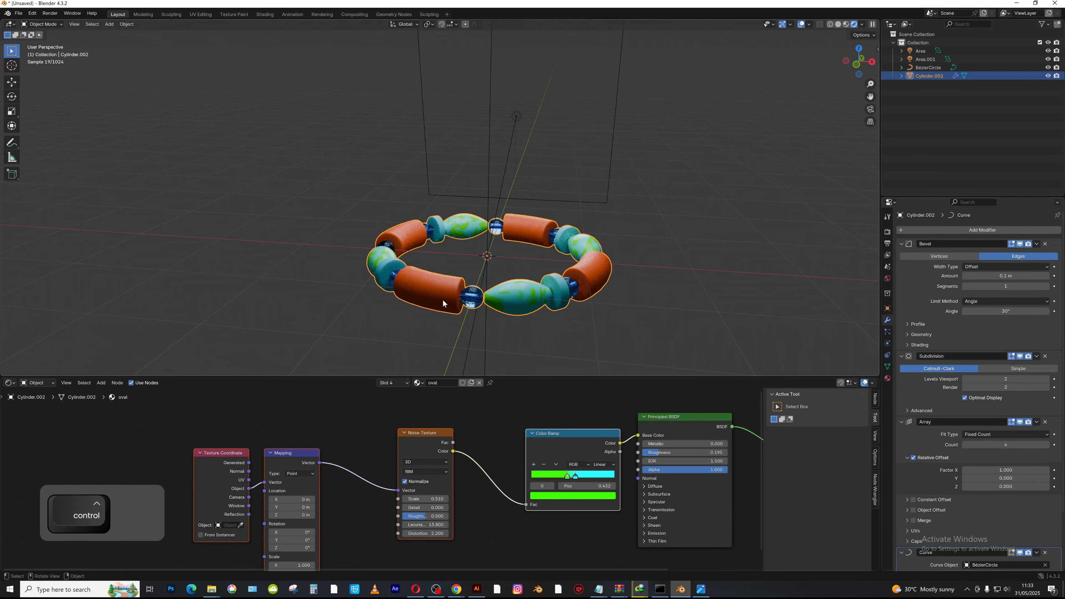
{"action": "key", "text": "ctrl+c"}
- Try to paste the copied "oval" texture nodes into Material.001, recopying them from the "oval" material for a second attempt
{"action": "left_click", "coordinate": [394, 383]}
{"action": "left_click", "coordinate": [379, 400]}
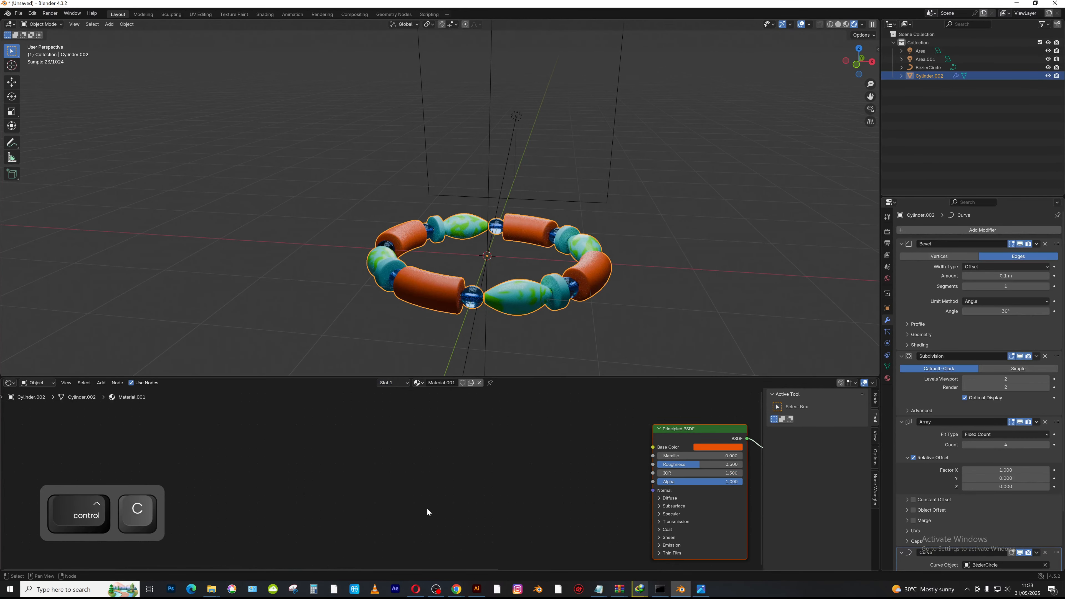
{"action": "key", "text": "ctrl+v"}
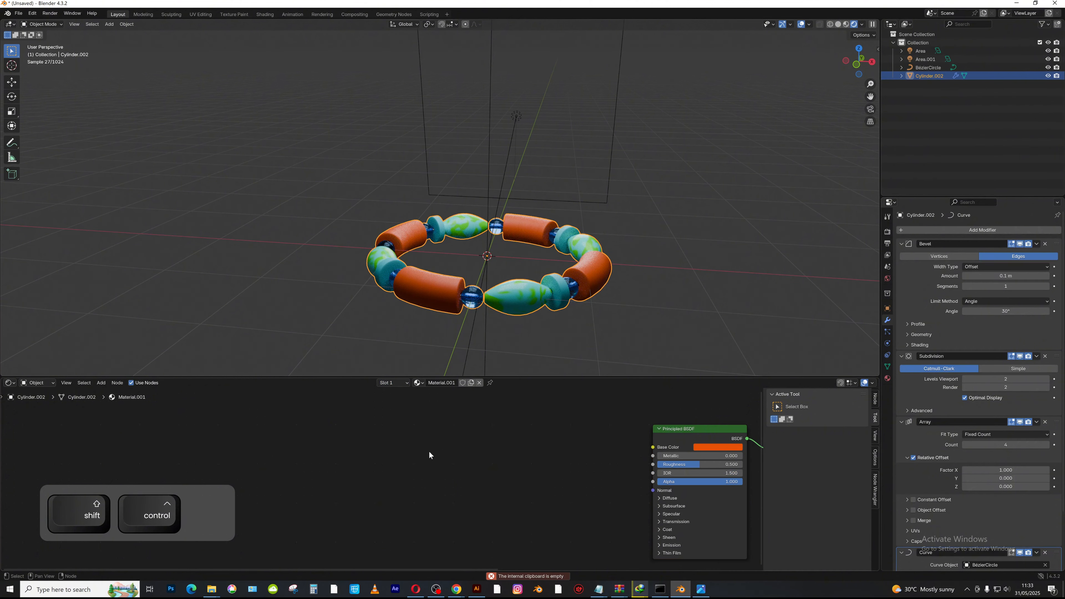
{"action": "left_click", "coordinate": [393, 382]}
{"action": "key", "text": "ctrl+v"}
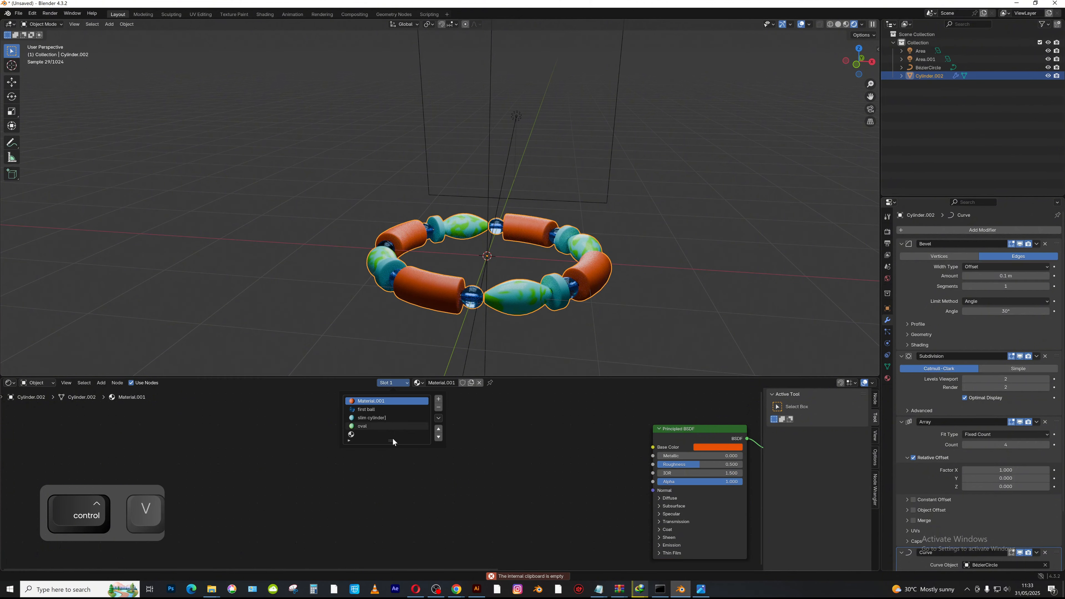
{"action": "left_click", "coordinate": [361, 426]}
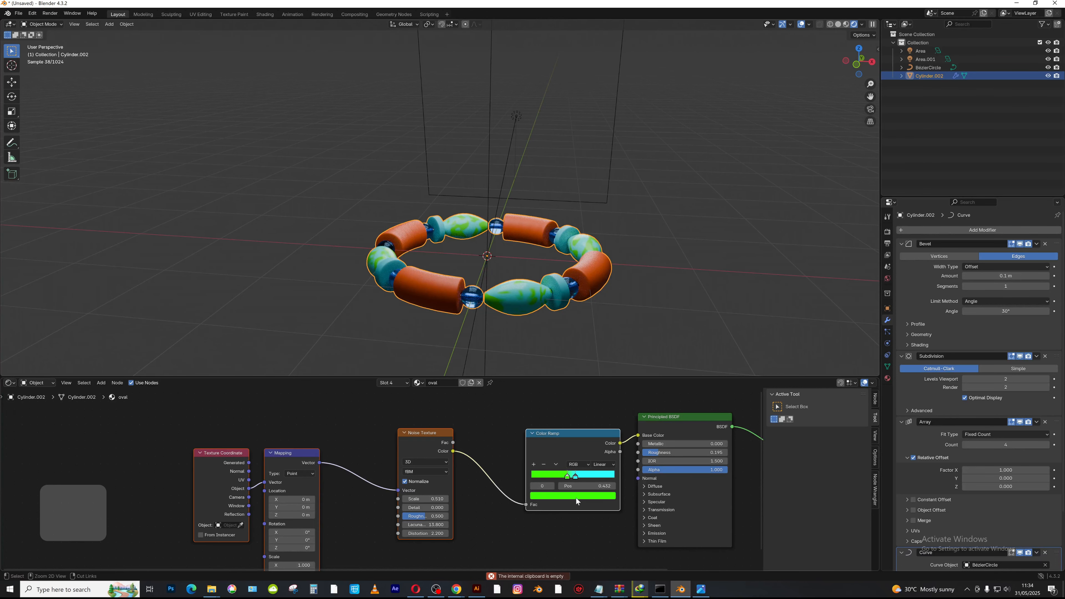
{"action": "key", "text": "ctrl+c"}
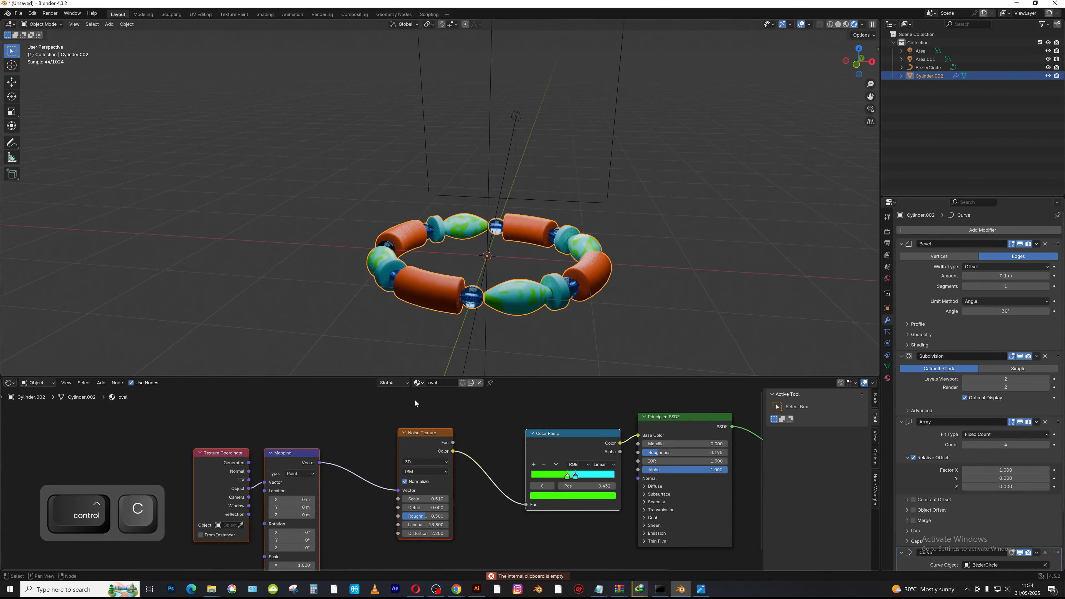
{"action": "left_click", "coordinate": [401, 383]}
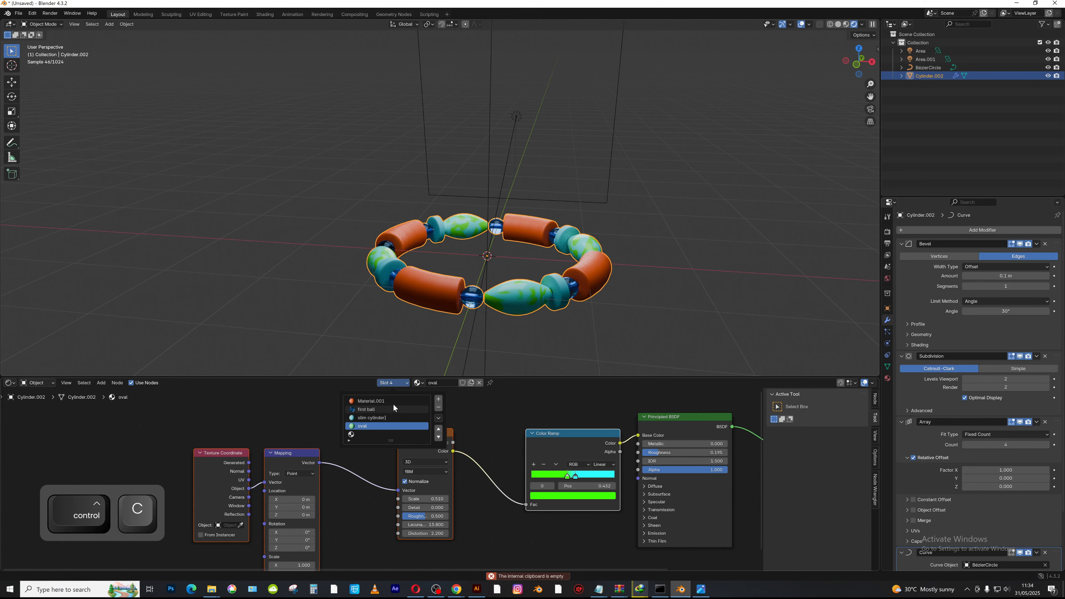
{"action": "left_click", "coordinate": [394, 401]}
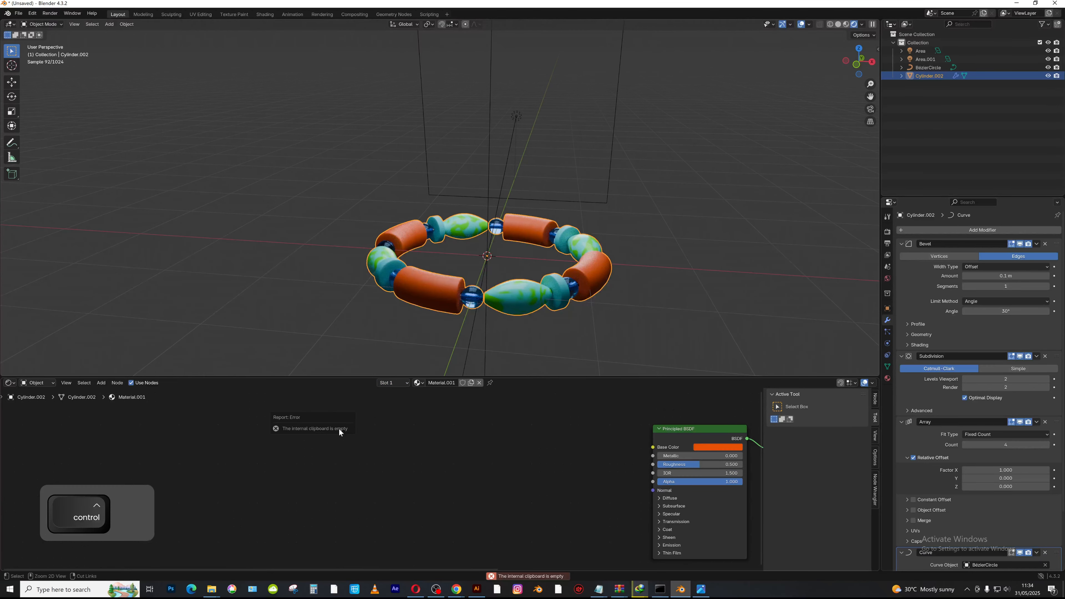
{"action": "key", "text": "ctrl+v"}
- Copy the "oval" material's texture node chain into Material.001 and connect its Color Ramp to the Principled BSDF's Base Color
{"action": "left_click", "coordinate": [384, 381]}
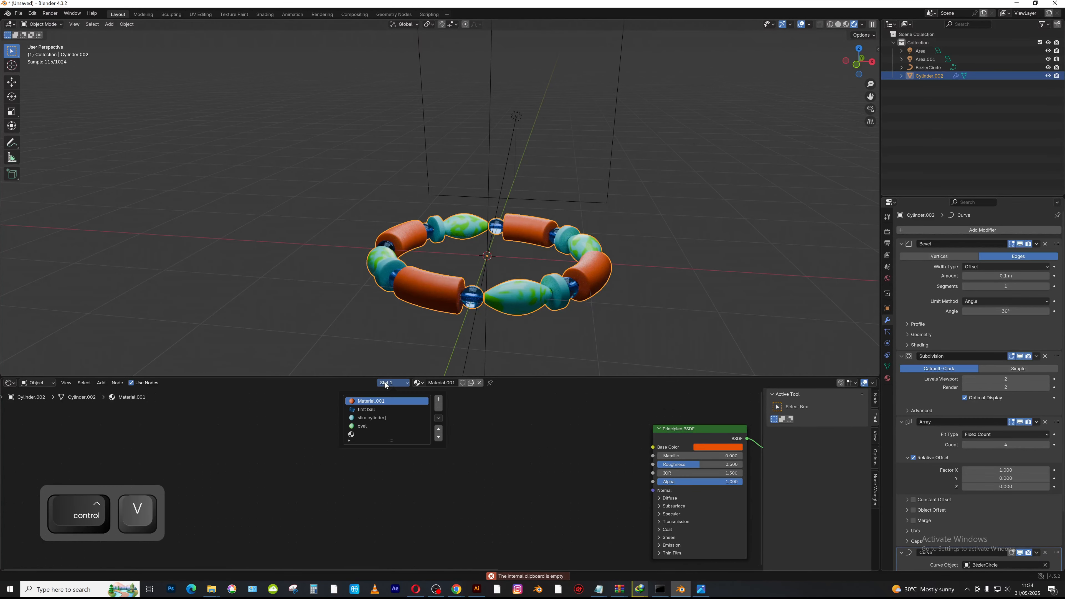
{"action": "left_click", "coordinate": [371, 425]}
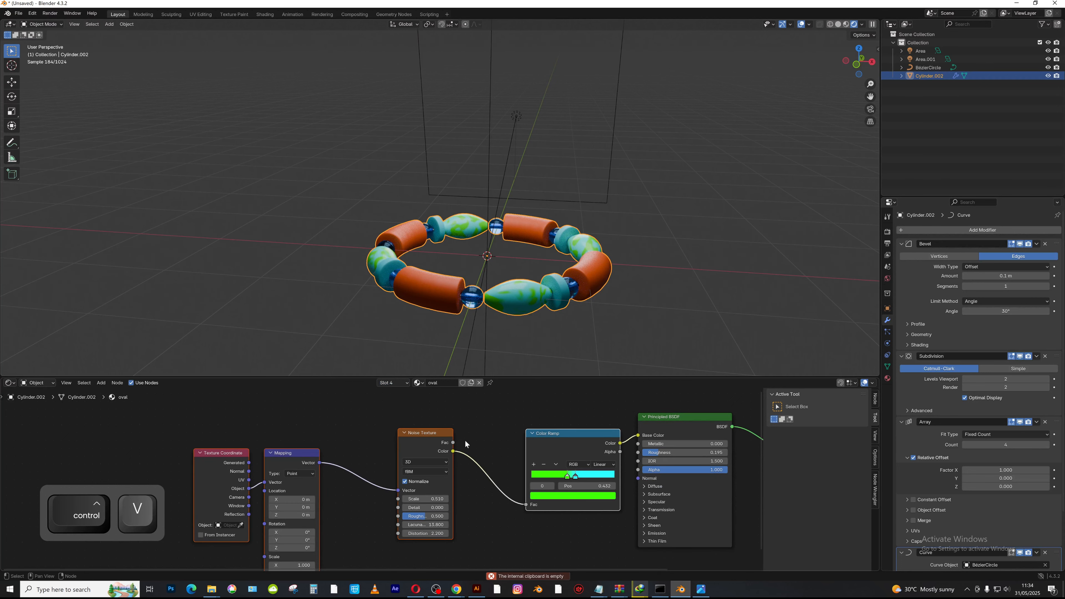
{"action": "left_click", "coordinate": [413, 443], "text": "shift"}
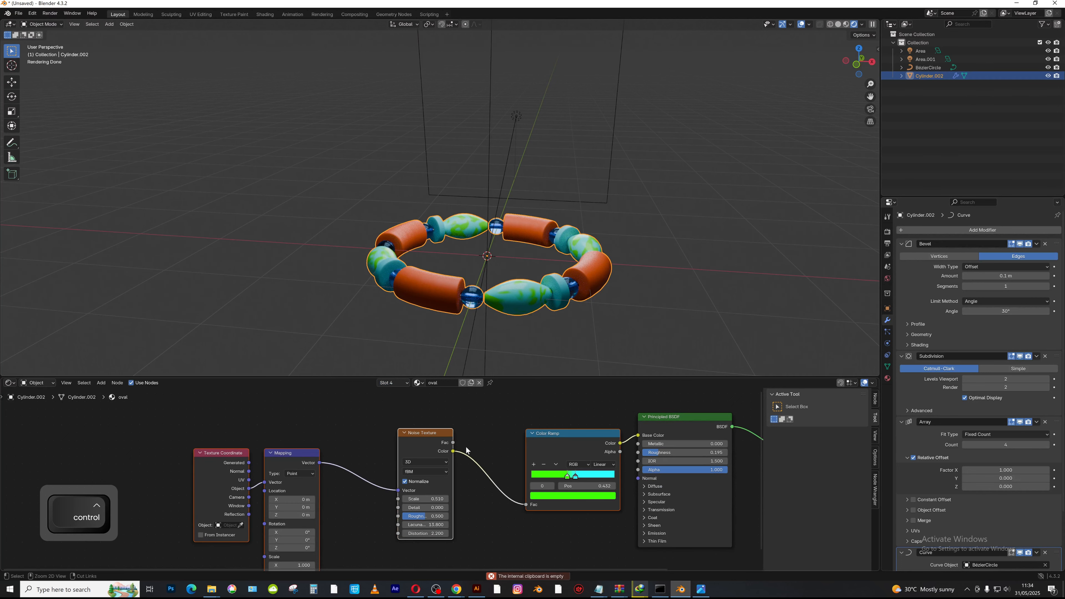
{"action": "key", "text": "ctrl+c"}
{"action": "left_click", "coordinate": [385, 382]}
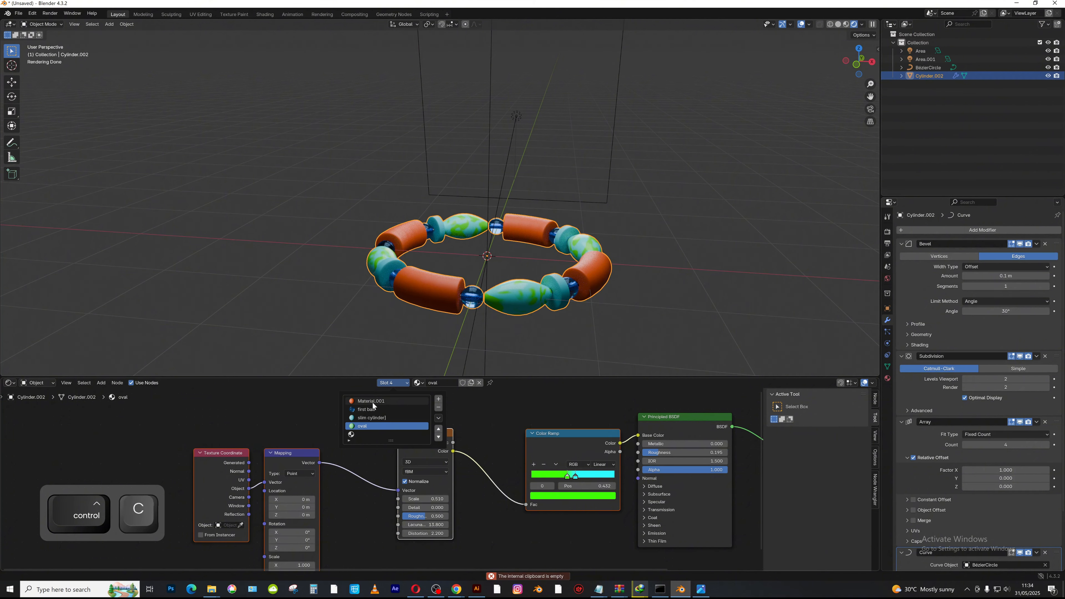
{"action": "left_click", "coordinate": [372, 401]}
{"action": "key", "text": "ctrl+v"}
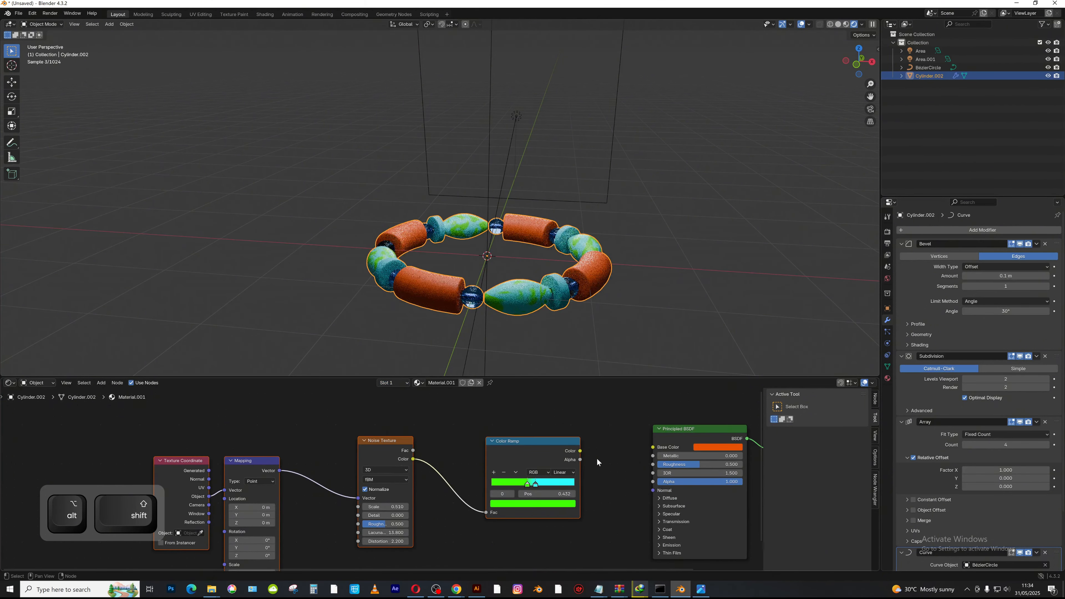
{"action": "left_click_drag", "start_coordinate": [579, 450], "coordinate": [653, 447]}
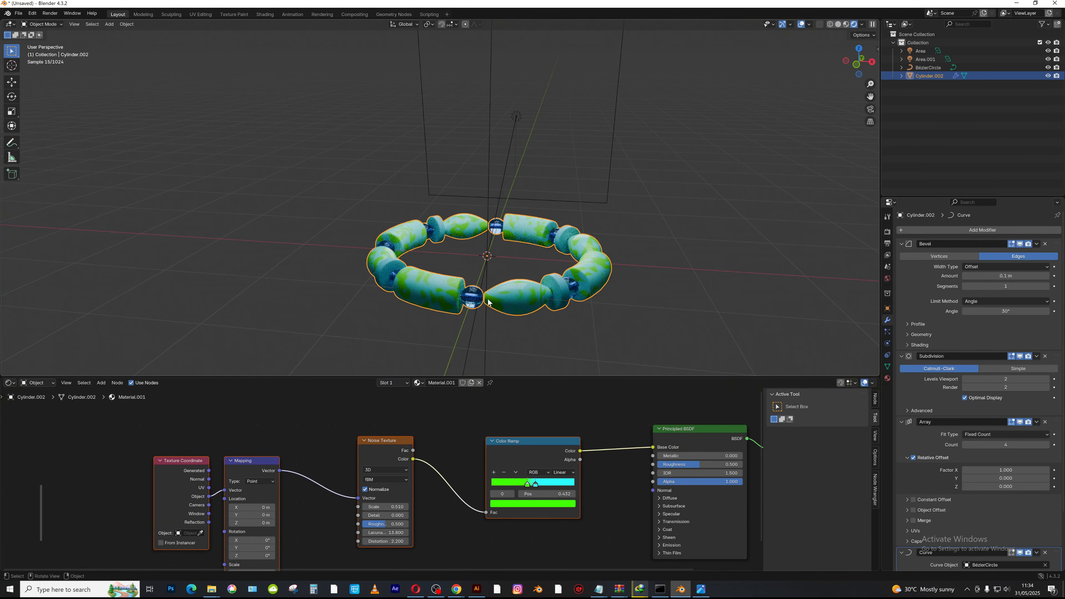
- Paste the same texture nodes into the slim cylinder material, place them clear of the Principled BSDF and connect the Color Ramp to Base Color
{"action": "left_click", "coordinate": [399, 382]}
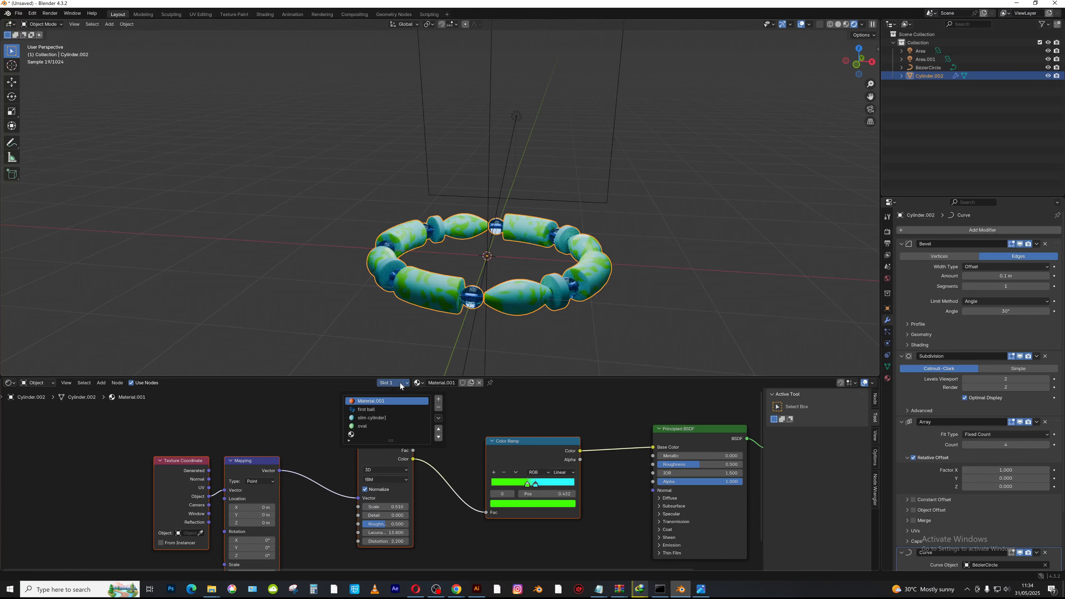
{"action": "left_click", "coordinate": [373, 415]}
{"action": "key", "text": "ctrl+v"}
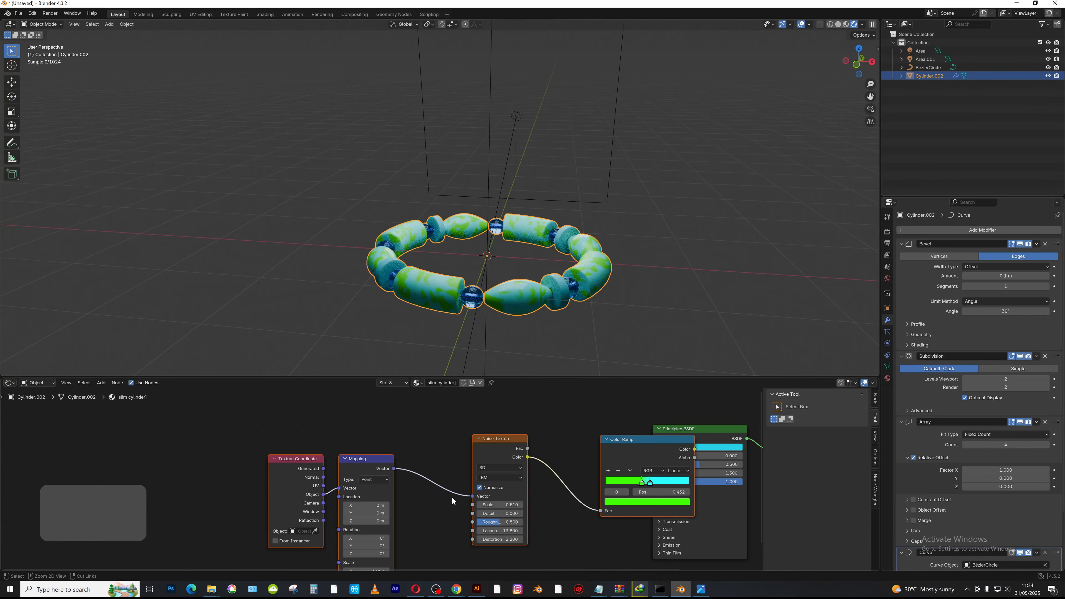
{"action": "key", "text": "g"}
{"action": "left_click", "coordinate": [555, 443]}
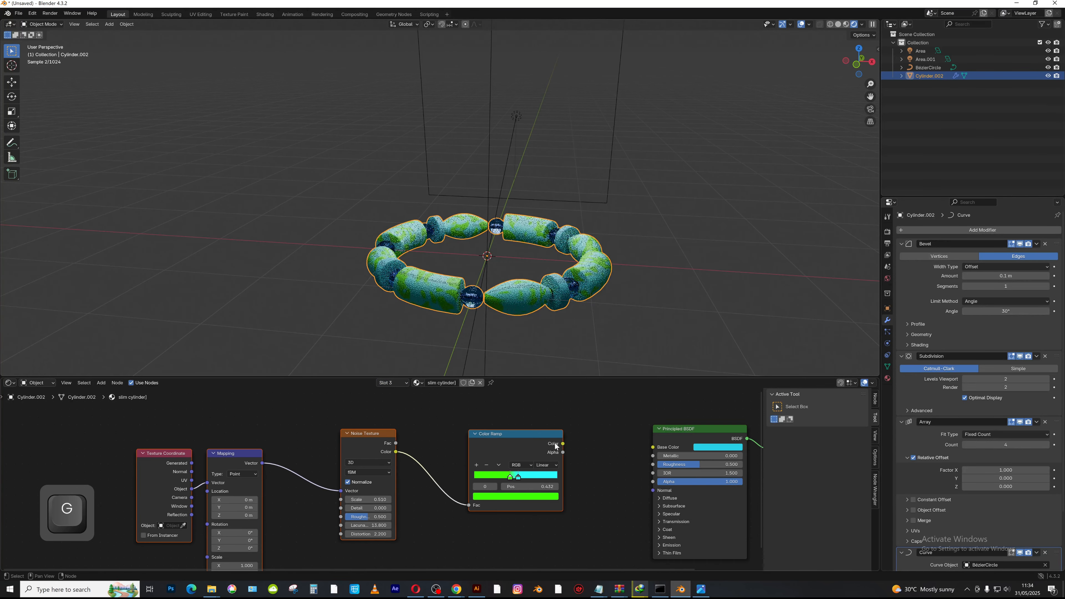
{"action": "left_click_drag", "start_coordinate": [562, 444], "coordinate": [653, 447]}
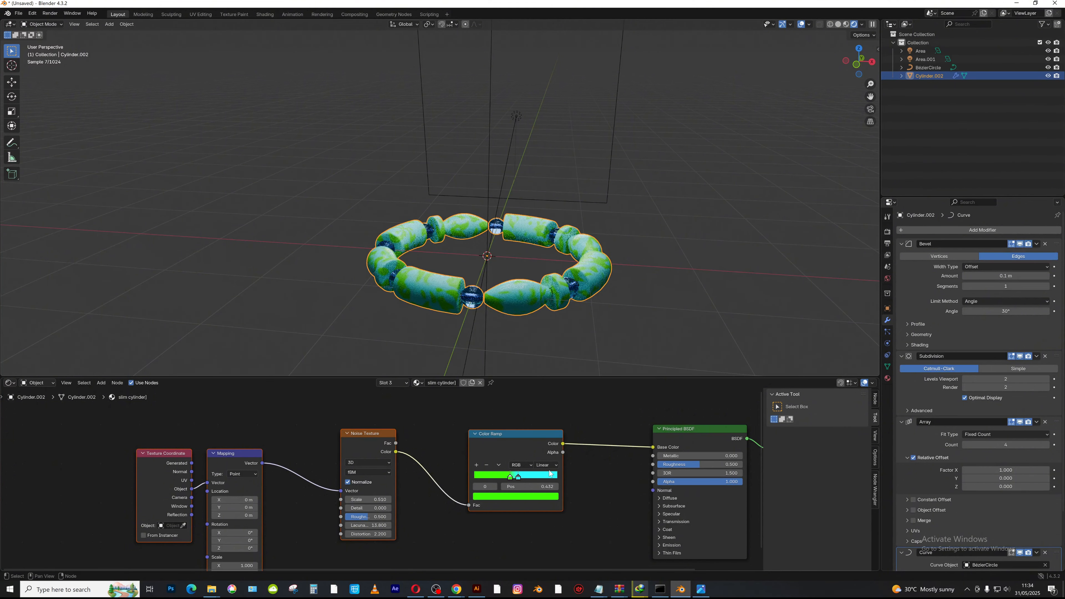
- Change the cyan stop of the slim cylinder material's Color Ramp to deep blue, then select its green stop
{"action": "left_click", "coordinate": [518, 478]}
{"action": "left_click", "coordinate": [517, 496]}
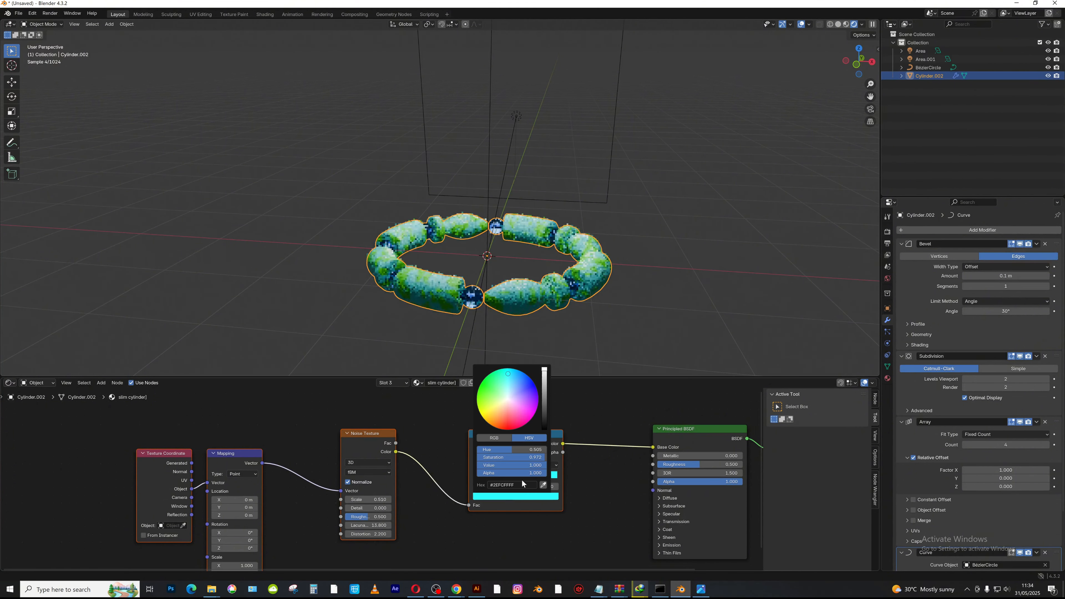
{"action": "left_click", "coordinate": [532, 381]}
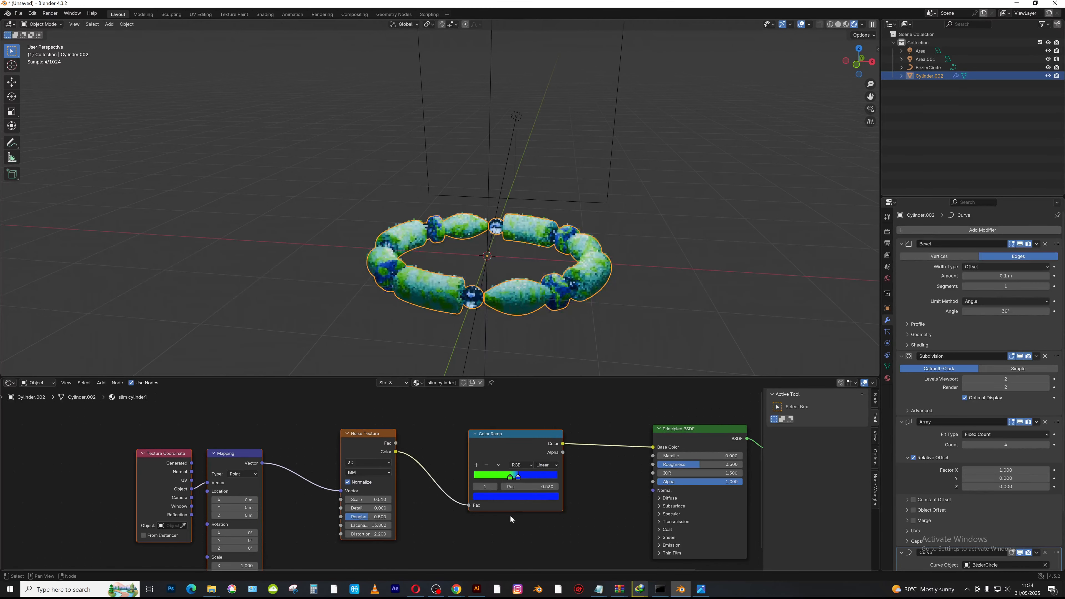
{"action": "left_click", "coordinate": [509, 477]}
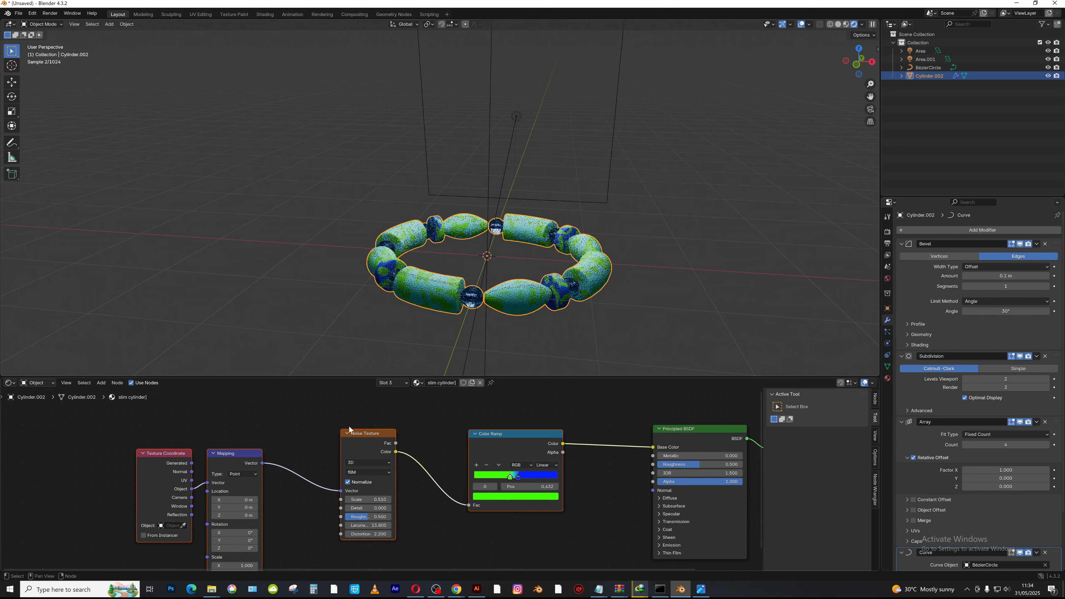
- Switch to the "oval" material and change the green stop of its Color Ramp to purple
{"action": "left_click", "coordinate": [398, 383]}
{"action": "left_click", "coordinate": [375, 426]}
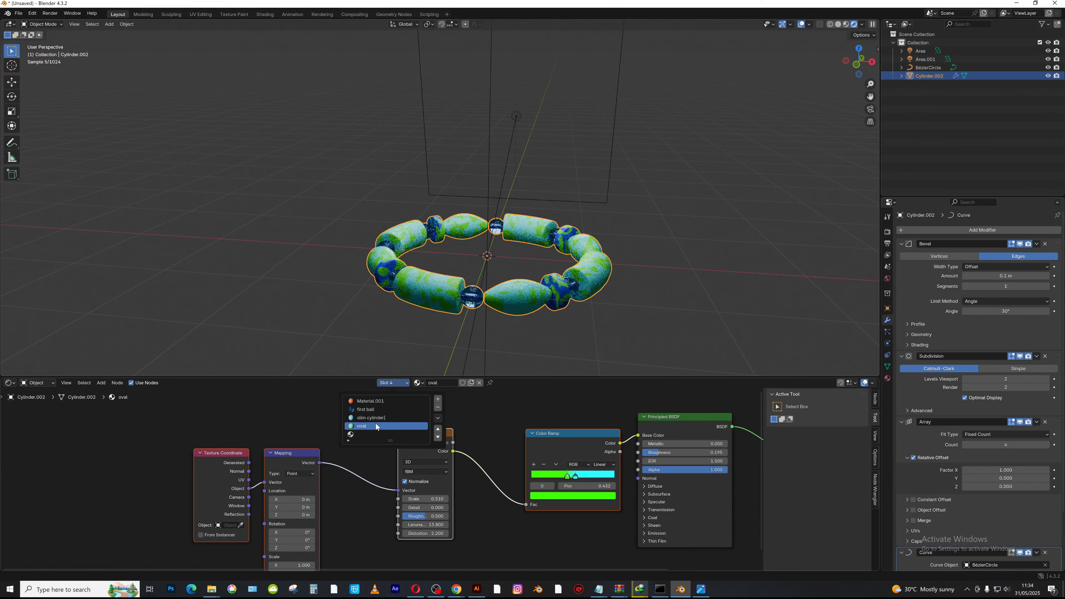
{"action": "left_click", "coordinate": [568, 497]}
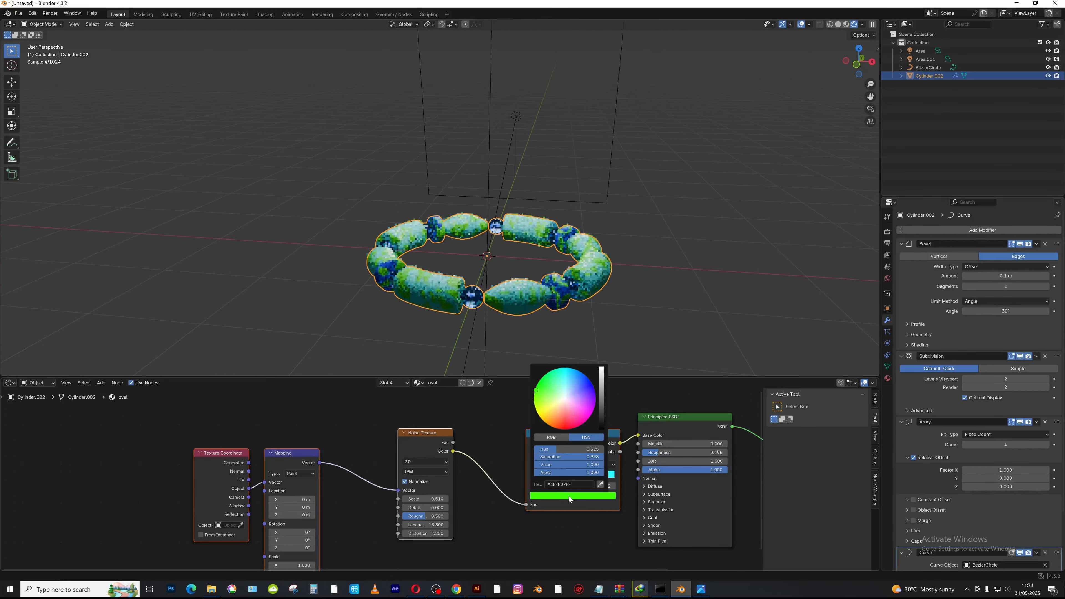
{"action": "left_click", "coordinate": [589, 402]}
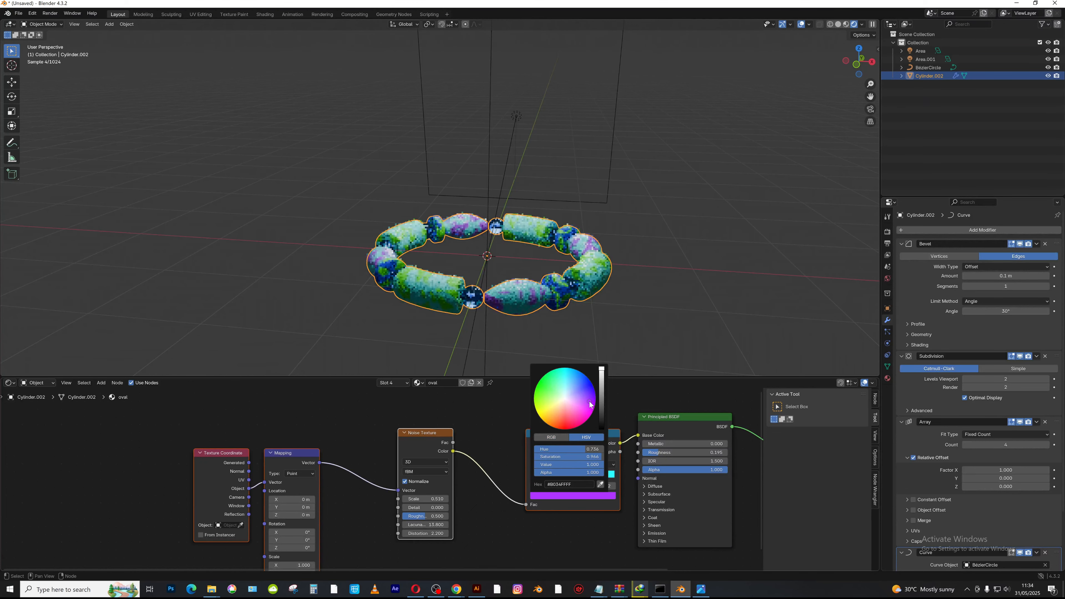
- Try red, violet and green on the cyan stop of the "oval" Color Ramp, settling on coral red
{"action": "left_click", "coordinate": [578, 475]}
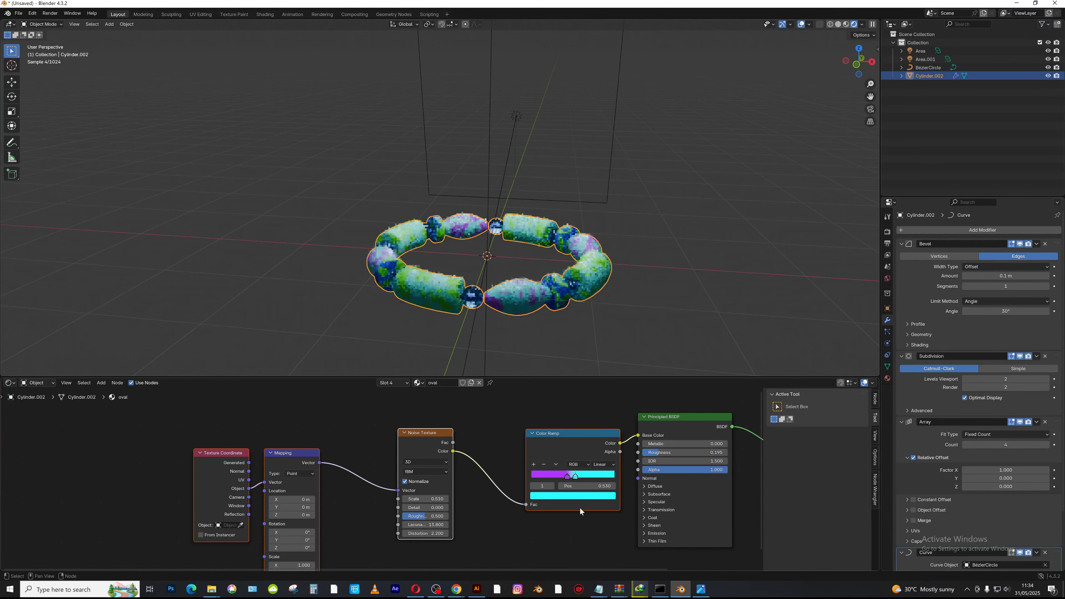
{"action": "left_click", "coordinate": [580, 496]}
{"action": "left_click", "coordinate": [561, 428]}
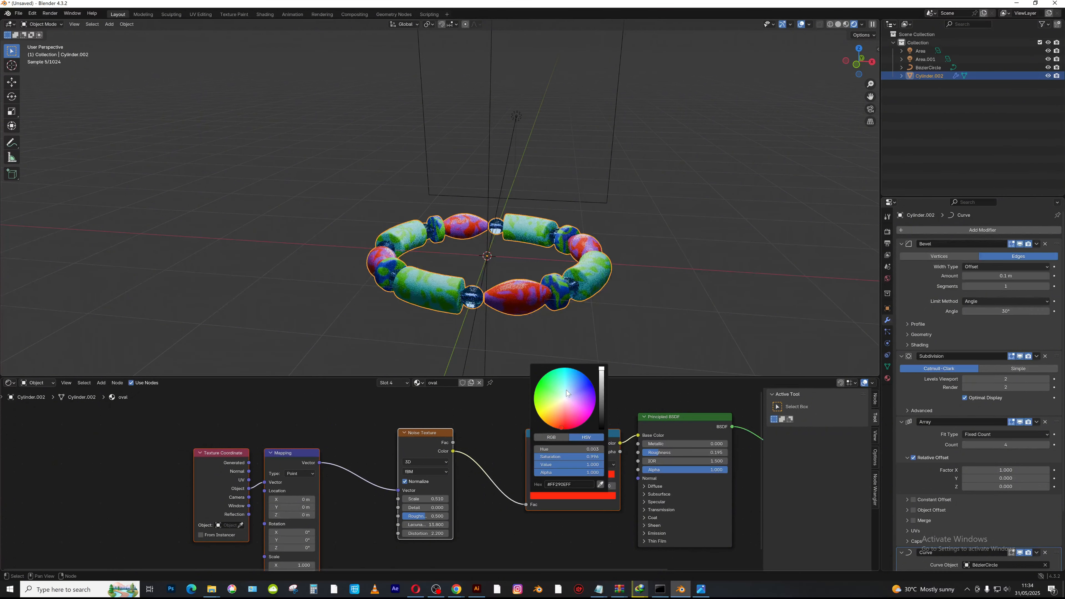
{"action": "left_click", "coordinate": [594, 393]}
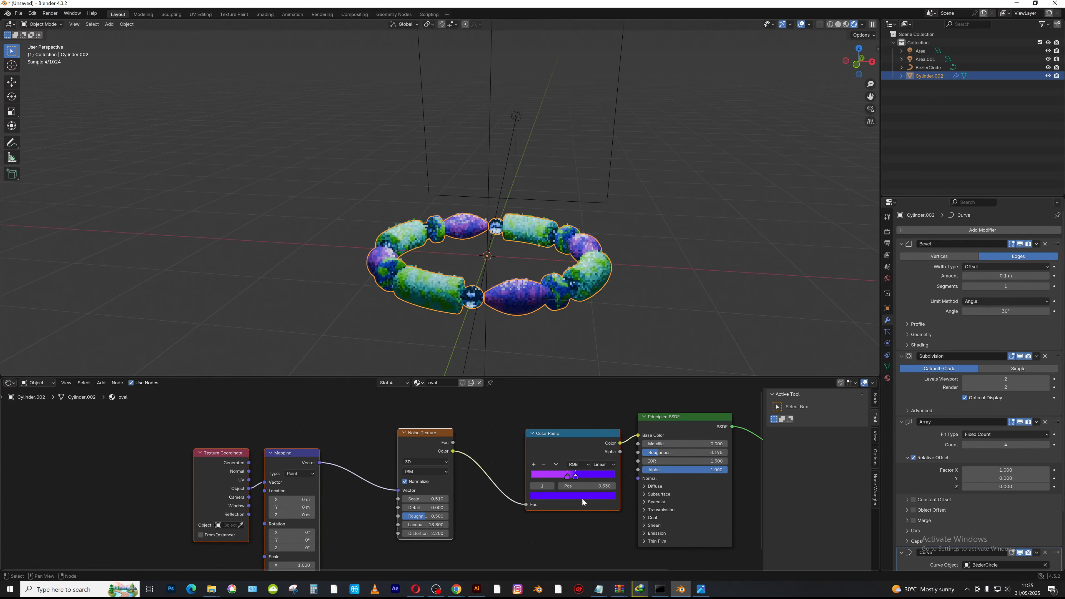
{"action": "left_click", "coordinate": [567, 476]}
{"action": "left_click", "coordinate": [576, 476]}
{"action": "left_click", "coordinate": [579, 495]}
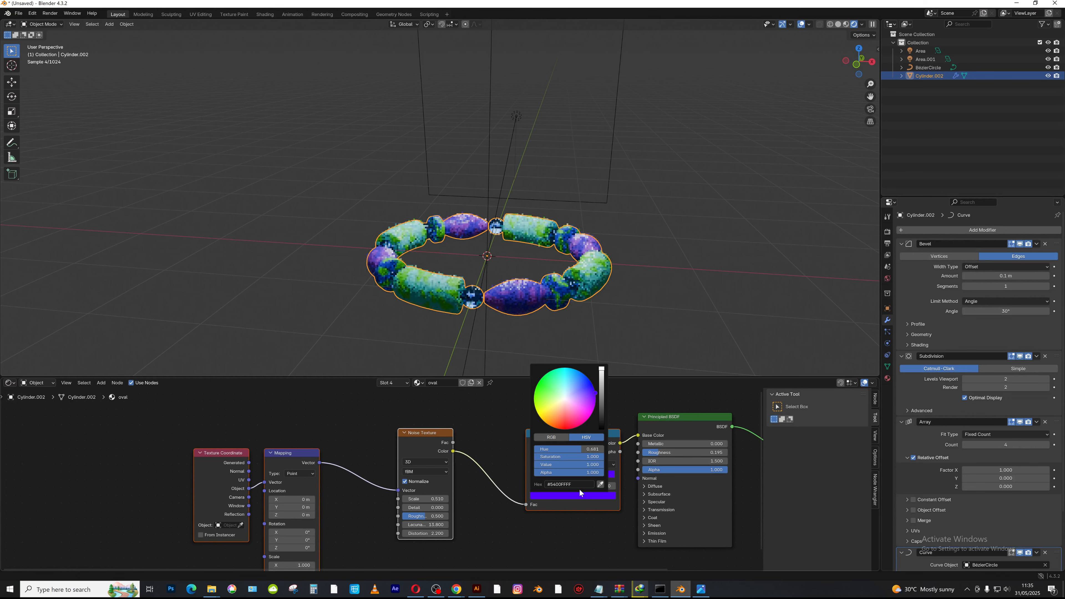
{"action": "left_click", "coordinate": [542, 395]}
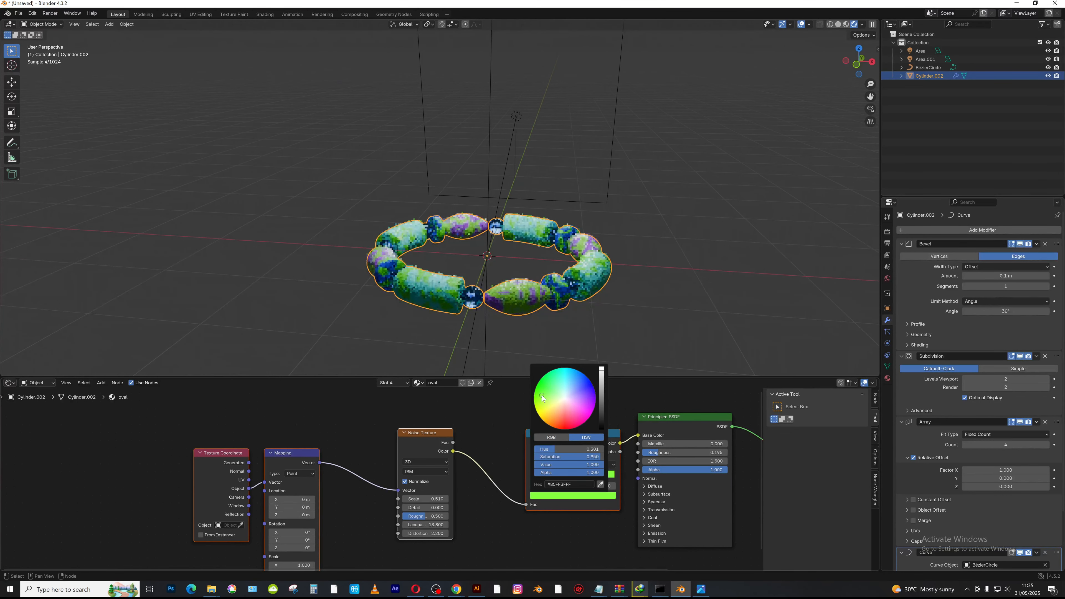
{"action": "left_click", "coordinate": [565, 420]}
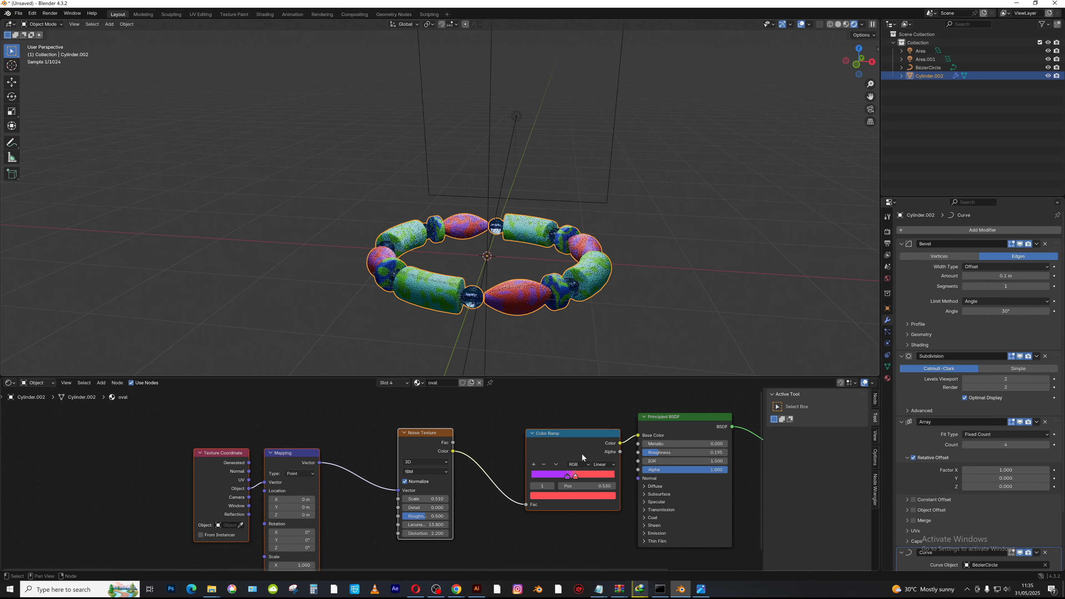
- Switch to Material.001 and change the green stop of its Color Ramp to deep blue
{"action": "left_click", "coordinate": [398, 382]}
{"action": "left_click", "coordinate": [391, 400]}
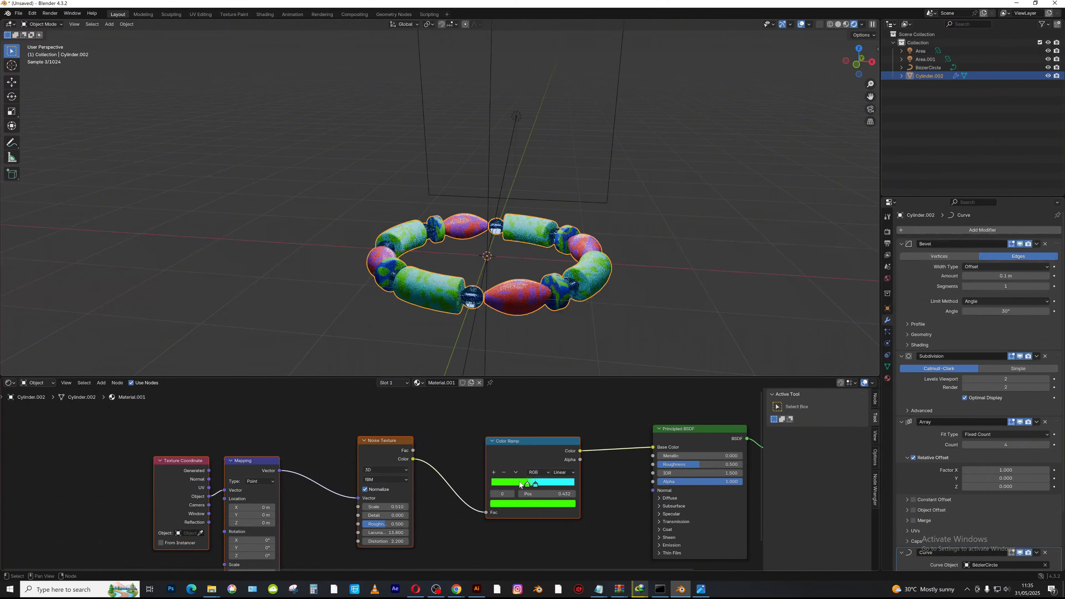
{"action": "left_click", "coordinate": [537, 503]}
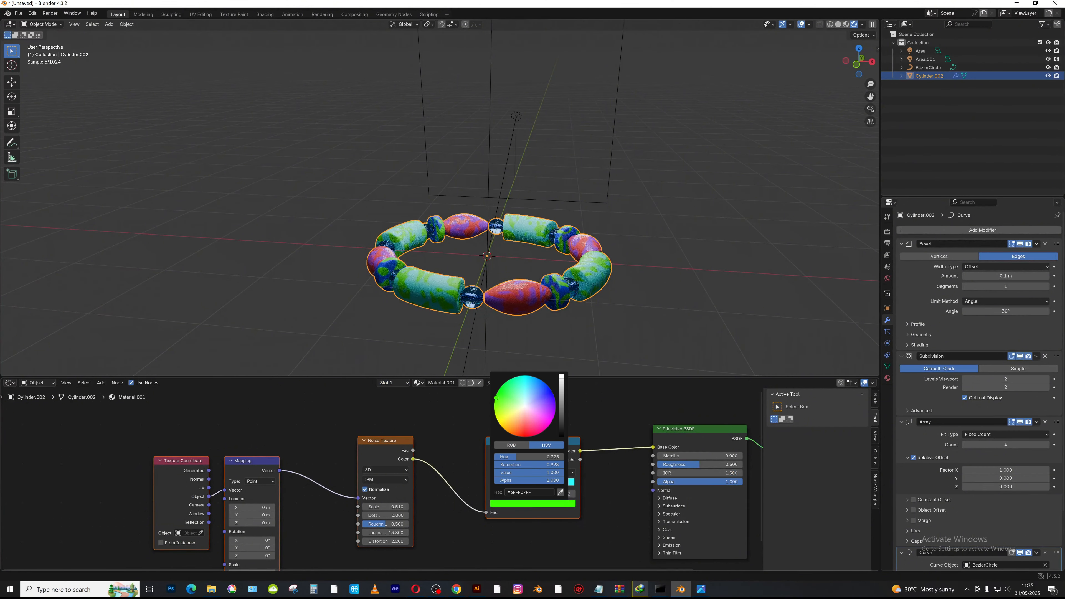
{"action": "left_click", "coordinate": [535, 405]}
{"action": "left_click", "coordinate": [548, 405]}
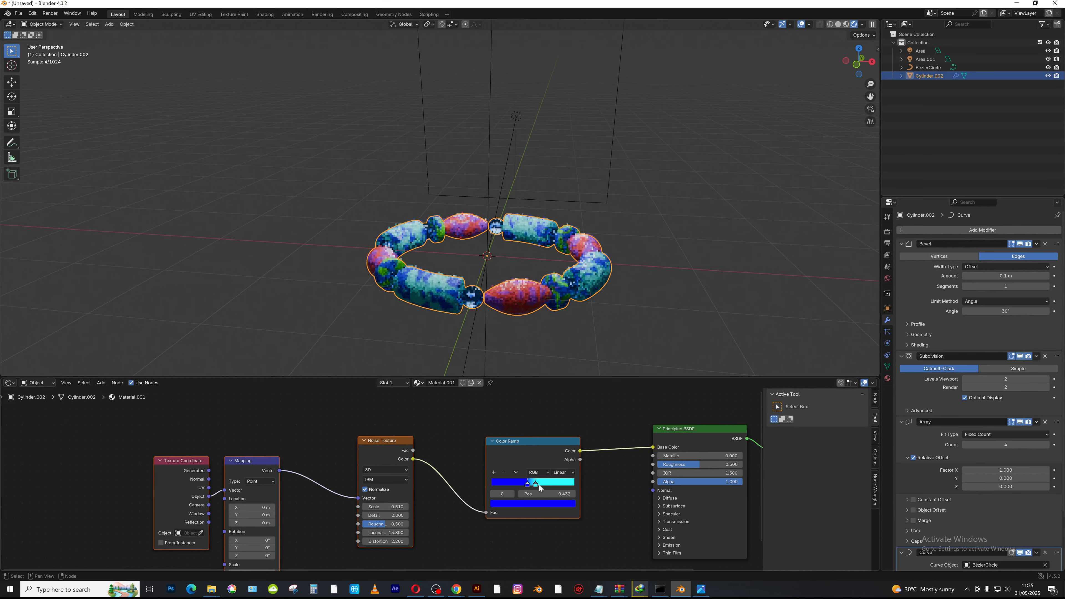
- Change the cyan stop of Material.001's Color Ramp to white and shift it to a position of about 0.64
{"action": "left_click", "coordinate": [536, 484]}
{"action": "left_click", "coordinate": [530, 503]}
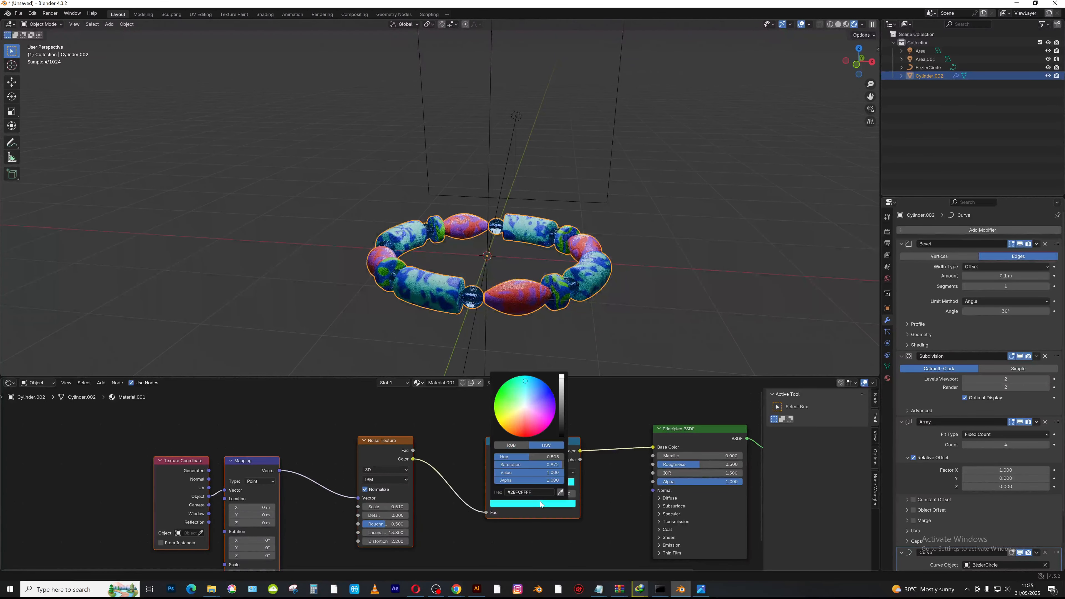
{"action": "left_click", "coordinate": [526, 407]}
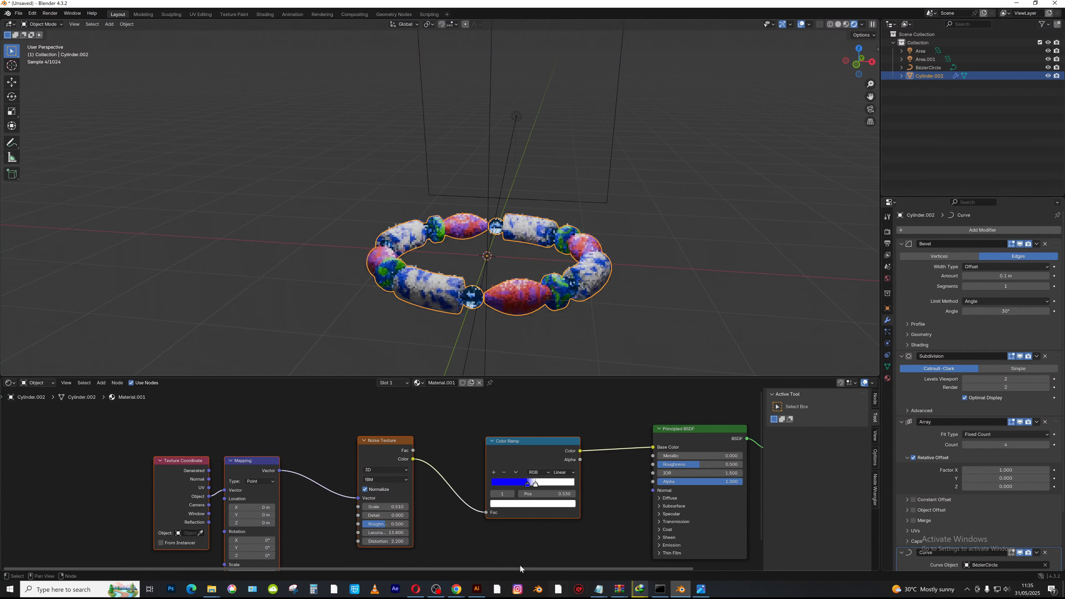
{"action": "mouse_move", "coordinate": [536, 485]}
{"action": "left_mouse_down"}
{"action": "mouse_move", "coordinate": [561, 485]}
{"action": "mouse_move", "coordinate": [544, 485]}
{"action": "left_mouse_up"}
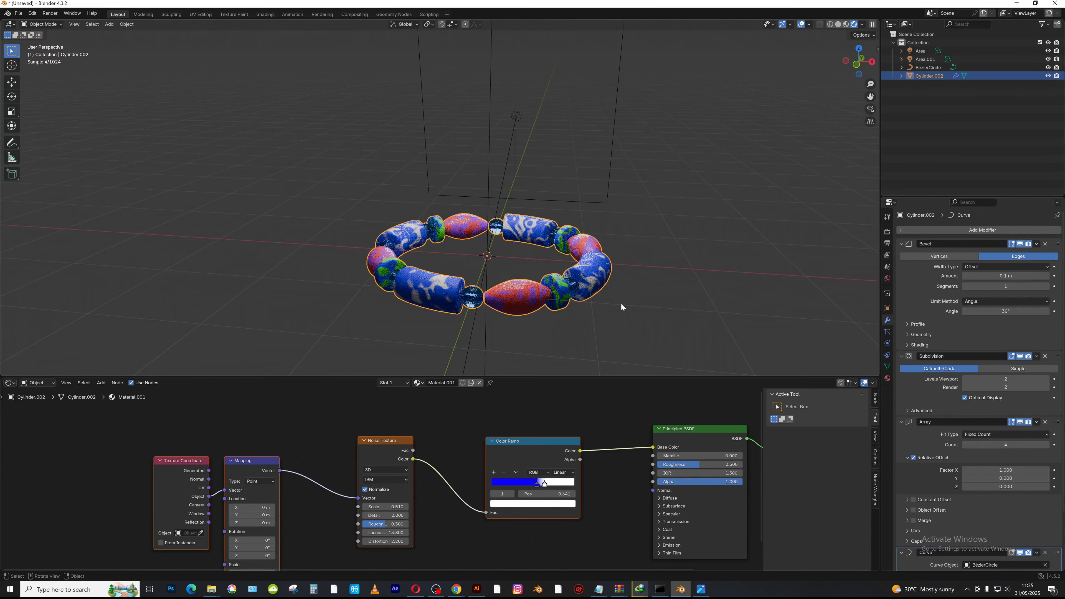
{"action": "middle_click_drag", "start_coordinate": [620, 302], "coordinate": [601, 271], "text": "shift"}
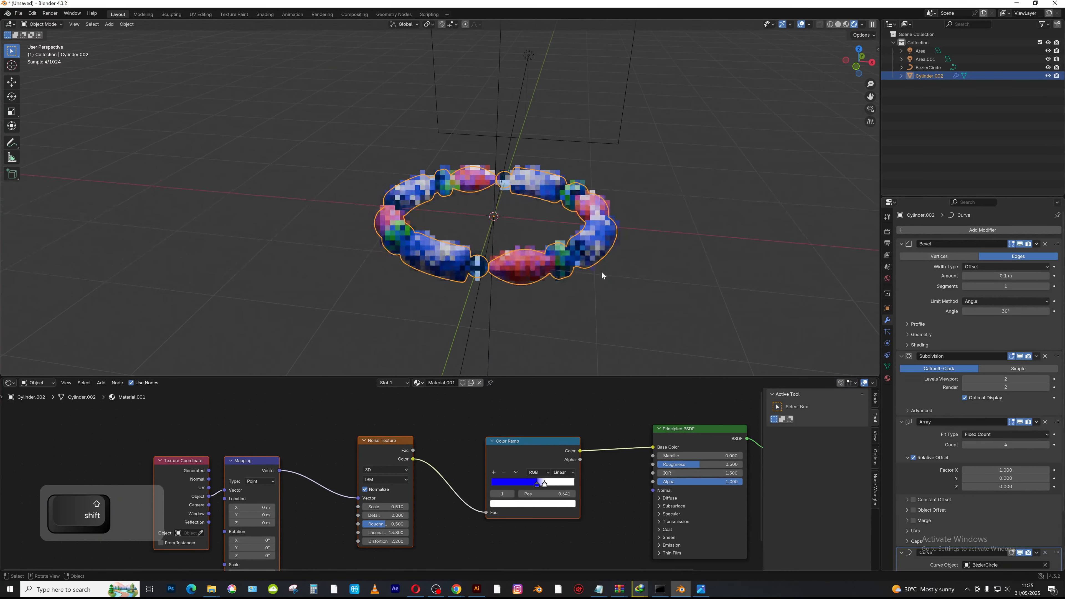
{"action": "key", "text": "grave"}
{"action": "middle_click_drag", "start_coordinate": [546, 292], "coordinate": [547, 220], "text": "ctrl"}
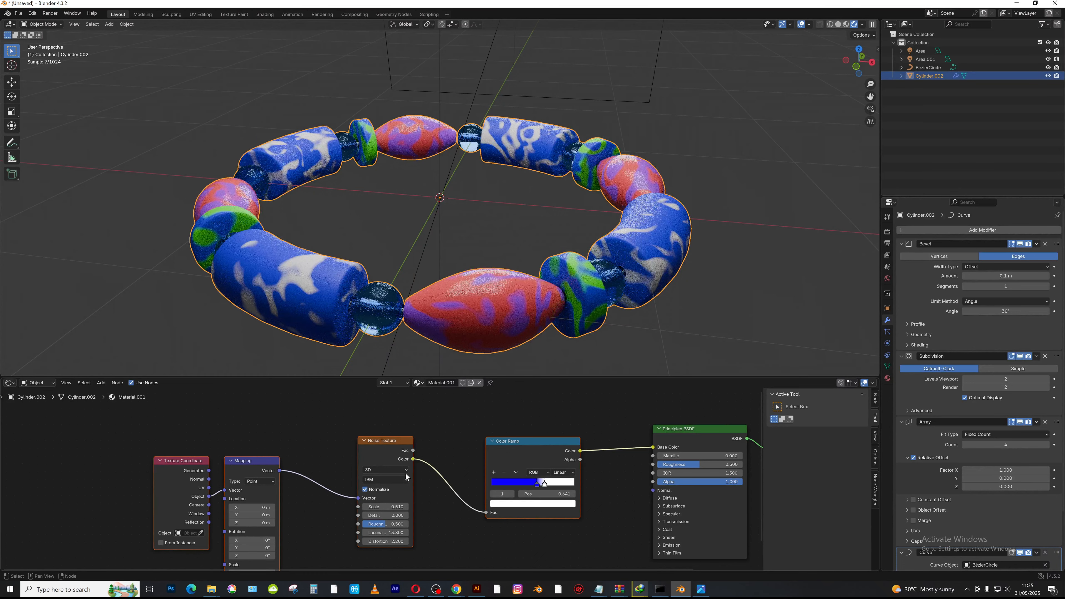
{"action": "middle_click_drag", "start_coordinate": [481, 520], "coordinate": [520, 465], "text": "ctrl"}
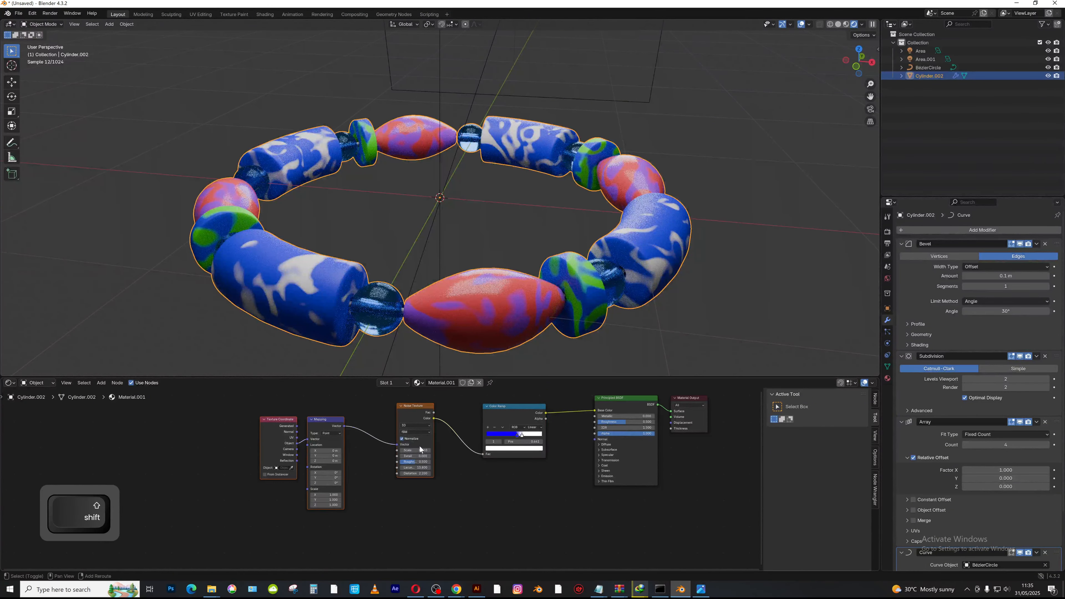
{"action": "key", "text": "shift+d"}
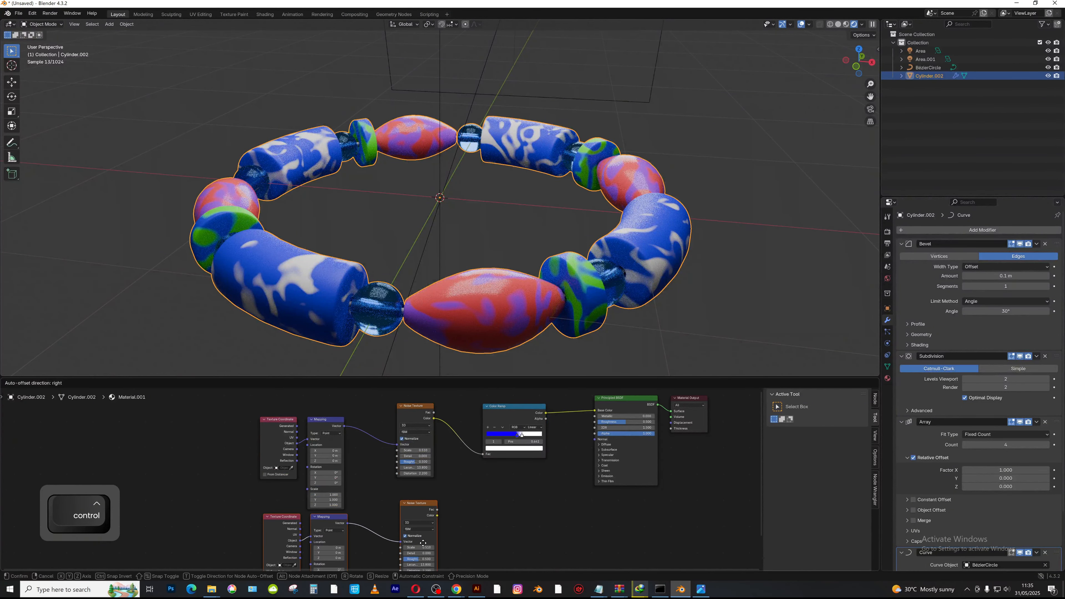
{"action": "key", "text": "Escape"}
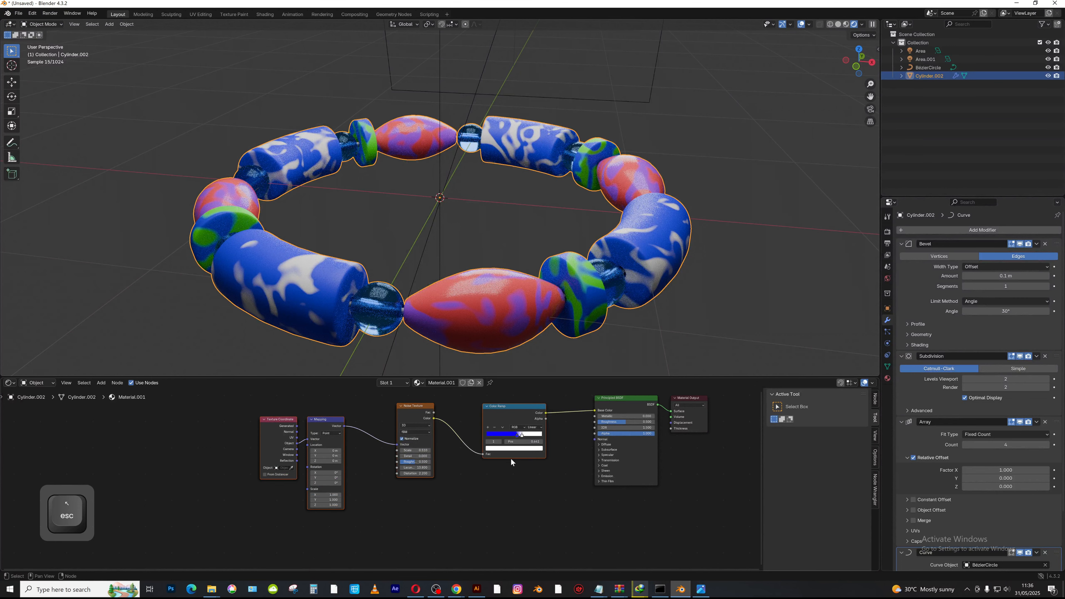
{"action": "key", "text": "shift+d"}
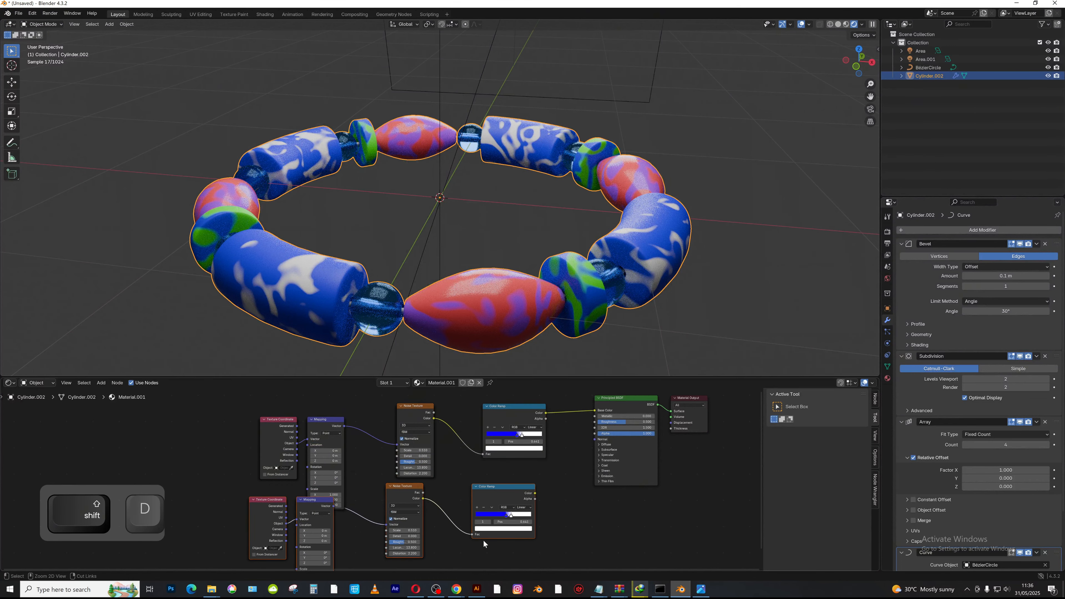
{"action": "key", "text": "Escape"}
{"action": "key", "text": "ctrl+z"}
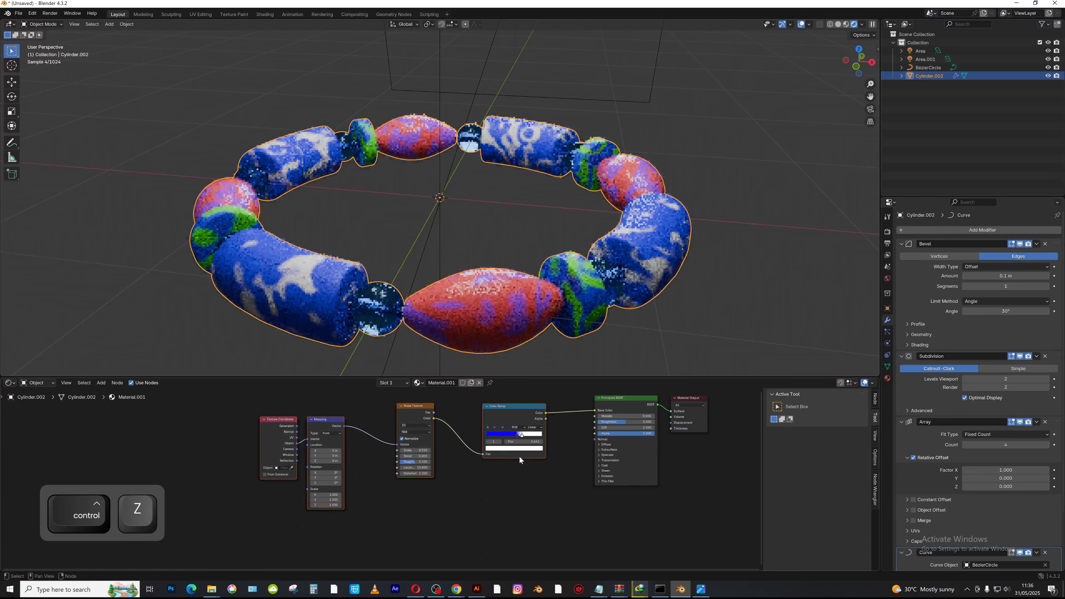
- Duplicate Material.001's texture nodes below the originals, connect the copied Color Ramp to the Principled BSDF's Normal and reset that ramp to defaults
{"action": "key", "text": "shift+d"}
{"action": "left_click", "coordinate": [512, 541]}
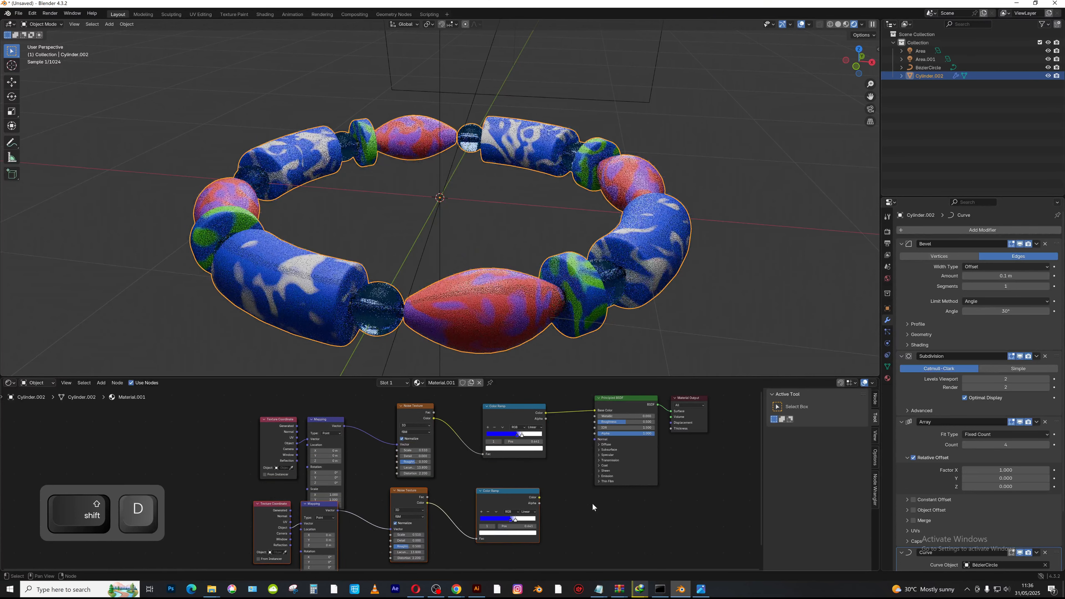
{"action": "middle_click_drag", "start_coordinate": [592, 504], "coordinate": [585, 484]}
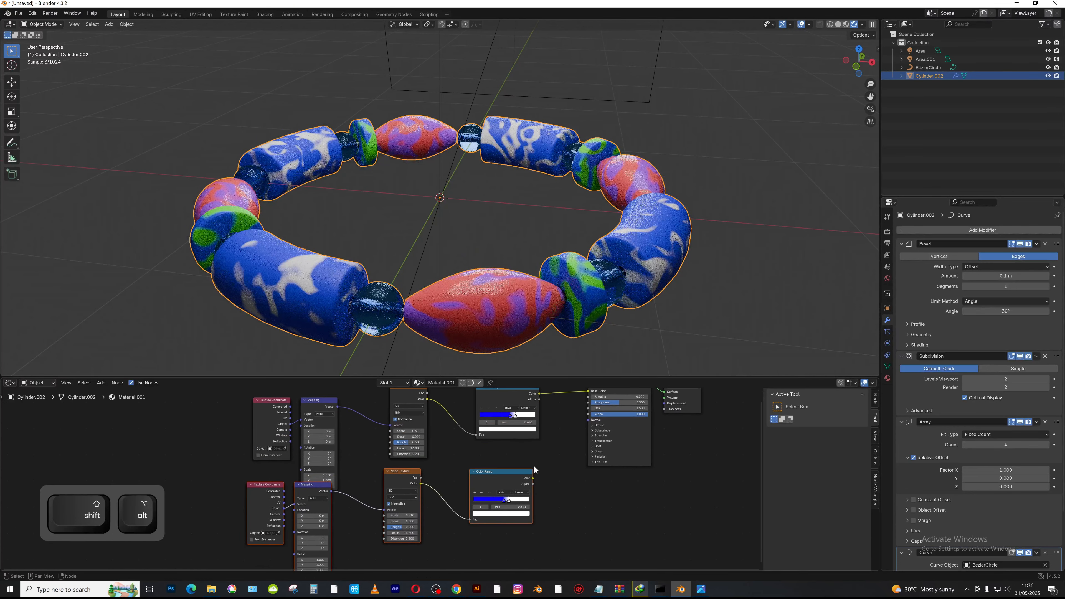
{"action": "left_click_drag", "start_coordinate": [532, 478], "coordinate": [588, 420]}
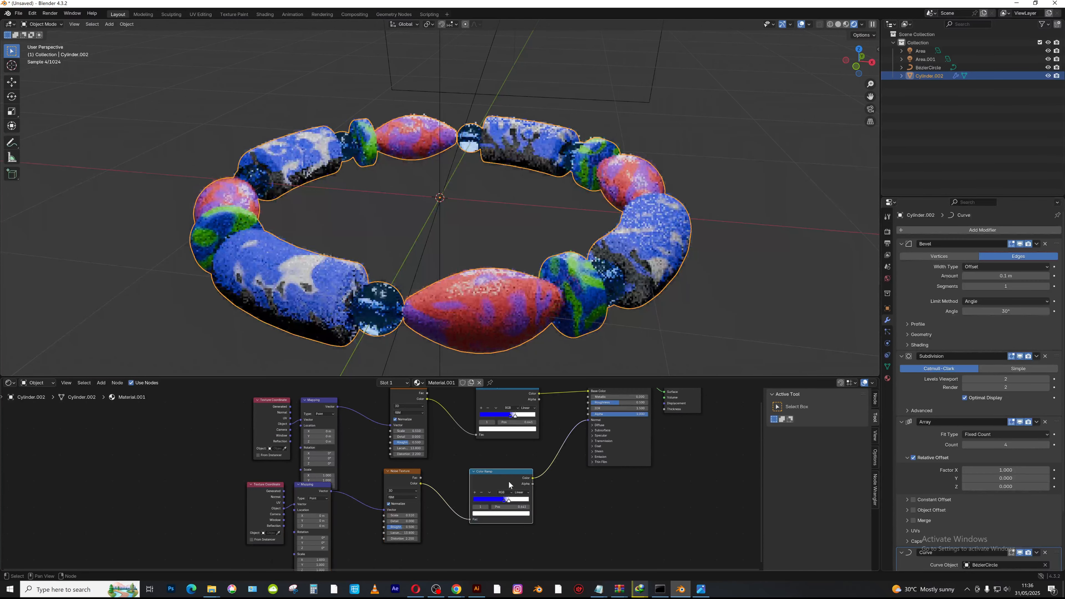
{"action": "key", "text": "BackSpace"}
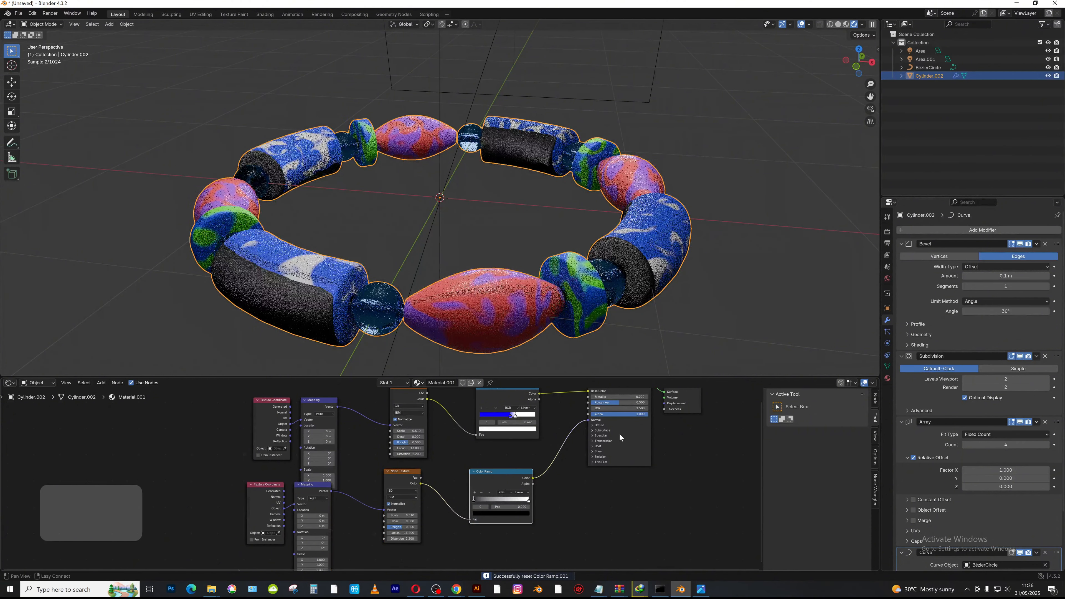
- Make room before the Principled BSDF and insert a Bump node on the Normal link, feeding the lower Color Ramp into its Height input
{"action": "middle_click_drag", "start_coordinate": [618, 433], "coordinate": [606, 488]}
{"action": "left_click_drag", "start_coordinate": [607, 489], "coordinate": [712, 489]}
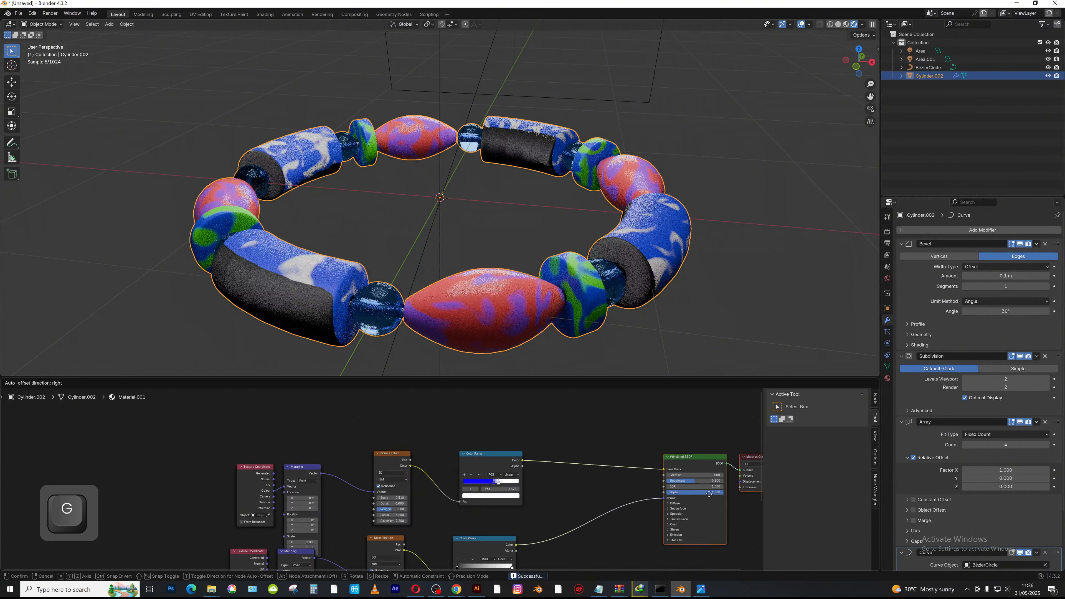
{"action": "middle_click_drag", "start_coordinate": [633, 489], "coordinate": [633, 454]}
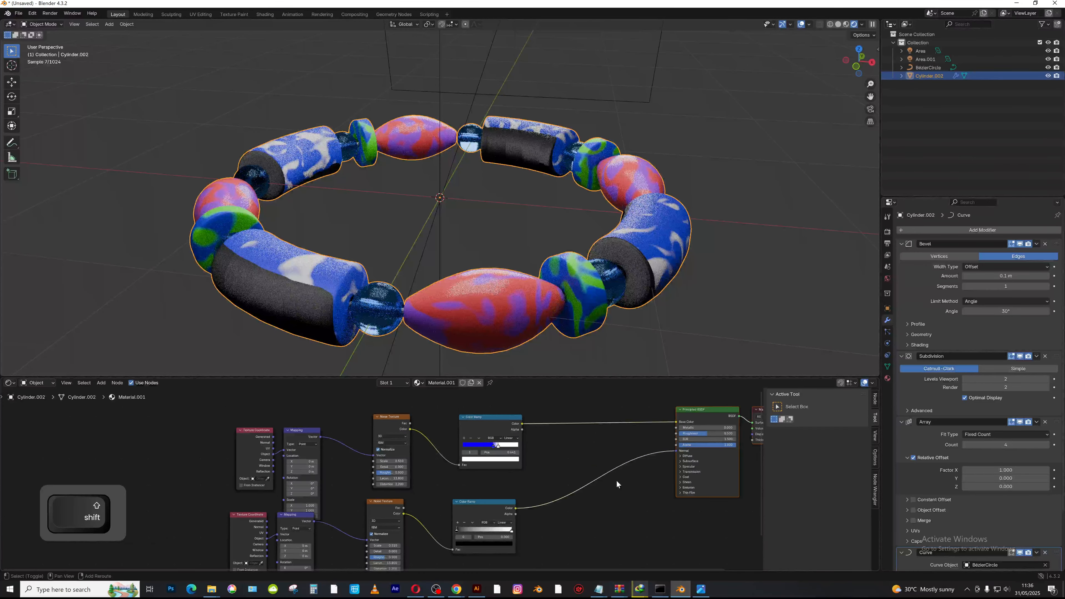
{"action": "key", "text": "shift+a"}
{"action": "type", "text": "bu"}
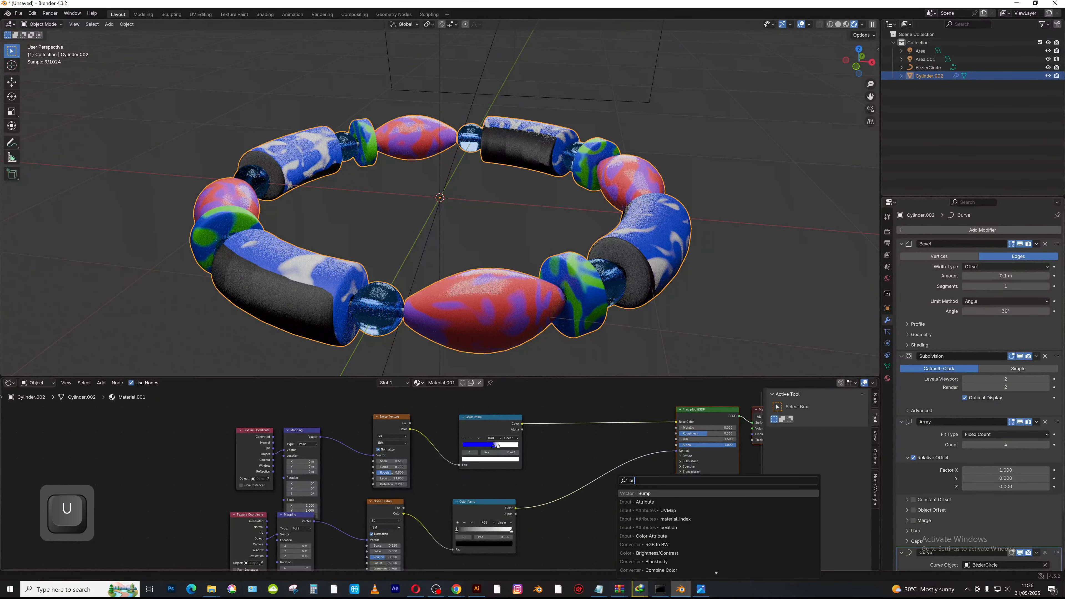
{"action": "key", "text": "Return"}
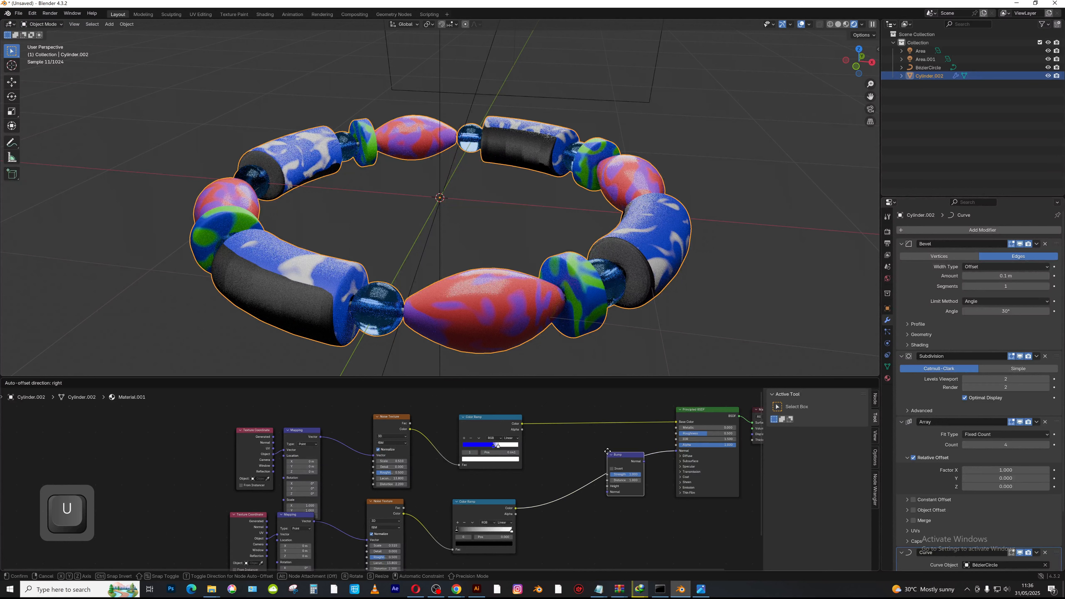
{"action": "left_click", "coordinate": [620, 450]}
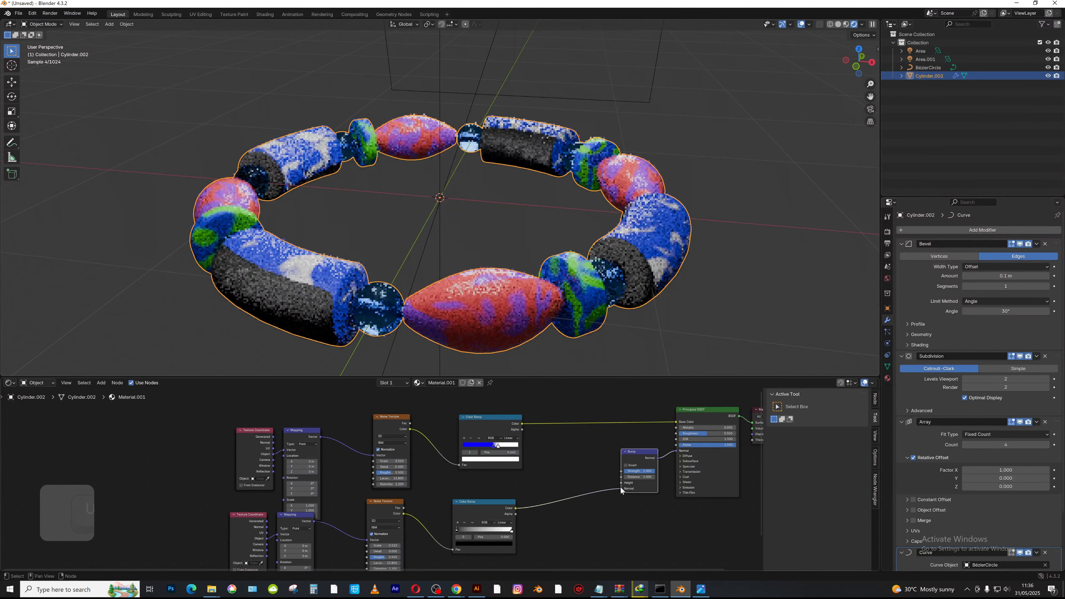
{"action": "mouse_move", "coordinate": [620, 487]}
{"action": "left_mouse_down"}
{"action": "mouse_move", "coordinate": [603, 484]}
{"action": "mouse_move", "coordinate": [621, 483]}
{"action": "left_mouse_up"}
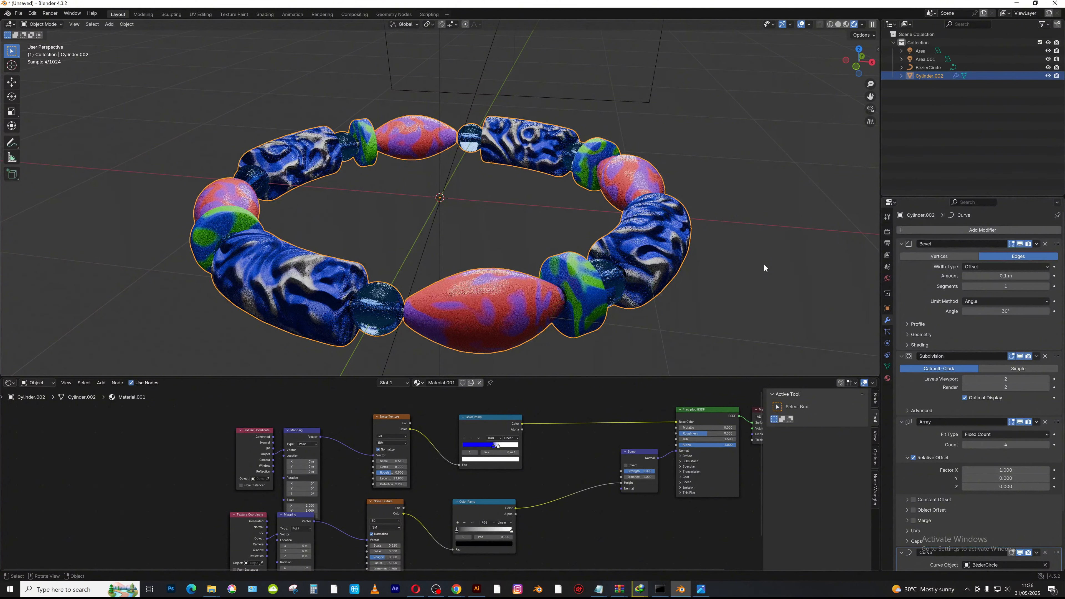
- Lower the Bump node's Strength to a subtle value and bring the lower Color Ramp's black and white stops close together just past the middle
{"action": "left_click_drag", "start_coordinate": [571, 478], "coordinate": [592, 451], "text": "alt+shift"}
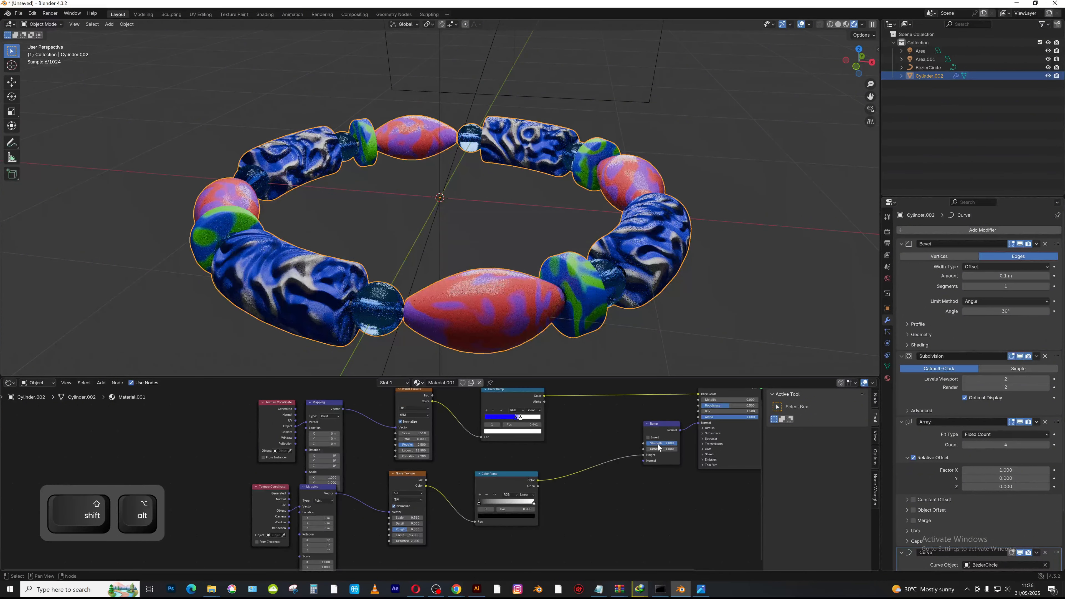
{"action": "left_click_drag", "start_coordinate": [665, 444], "coordinate": [629, 443]}
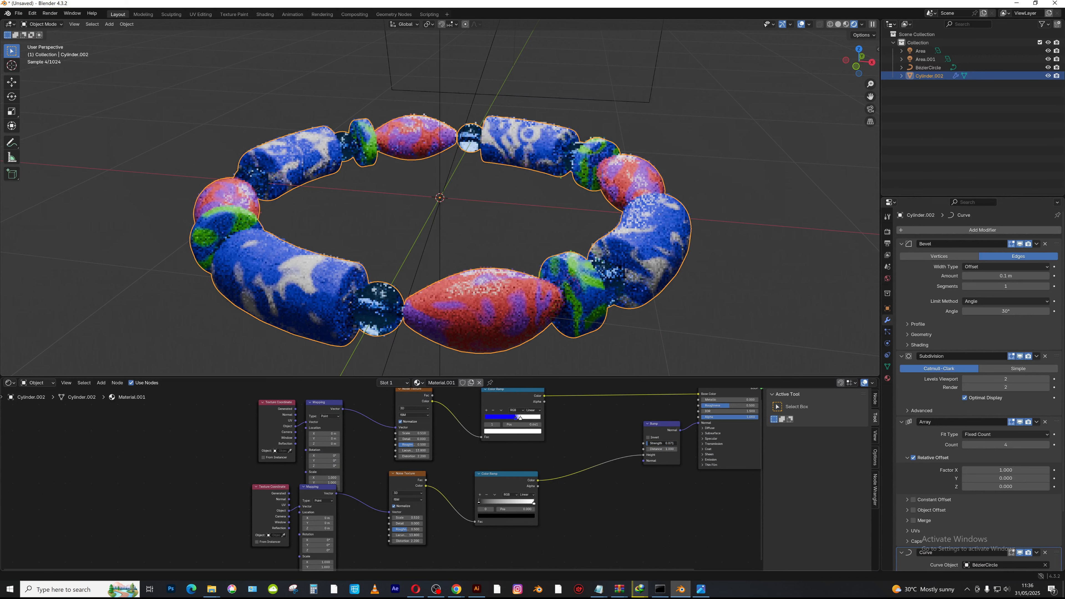
{"action": "left_click_drag", "start_coordinate": [661, 444], "coordinate": [679, 444]}
{"action": "left_click_drag", "start_coordinate": [479, 502], "coordinate": [512, 506]}
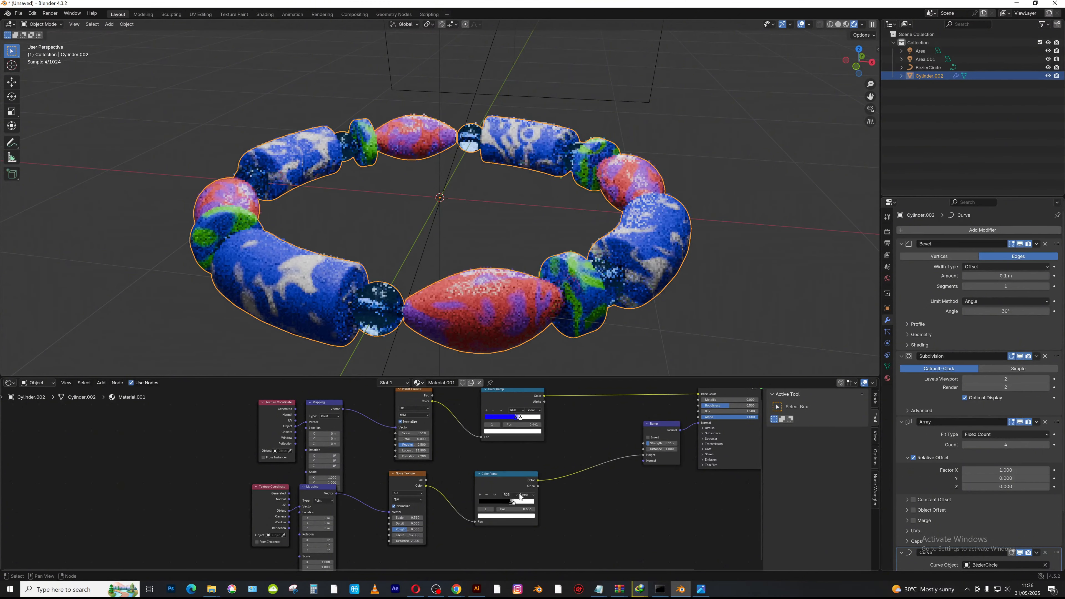
- Preview the lower Color Ramp on the cylinder beads, restore the Principled BSDF output, and readjust the Bump node's Strength to a low value
{"action": "left_click", "coordinate": [512, 480], "text": "ctrl+shift"}
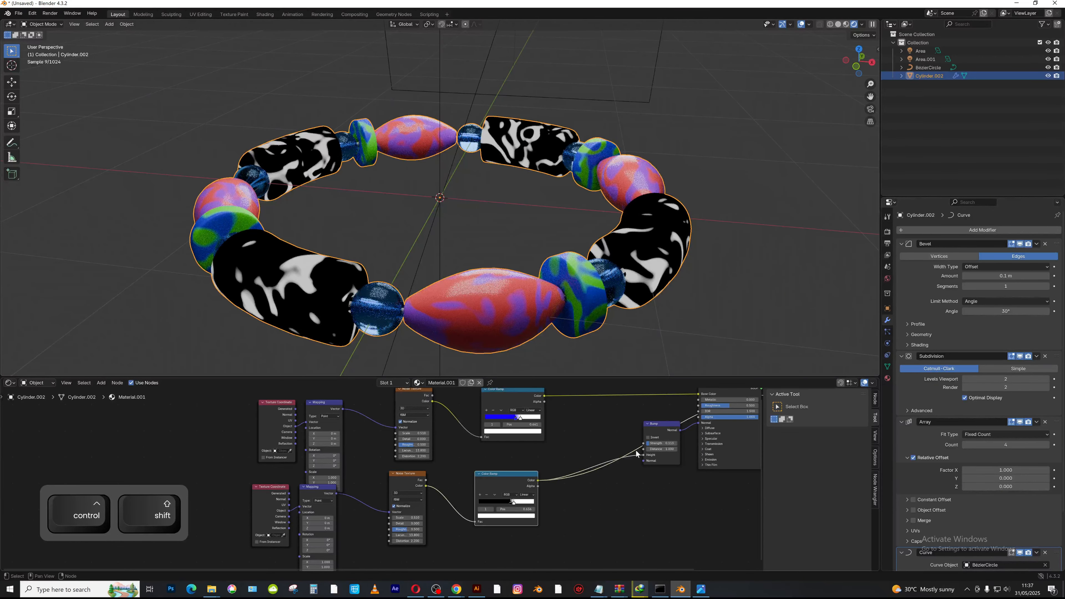
{"action": "middle_click_drag", "start_coordinate": [667, 435], "coordinate": [612, 460]}
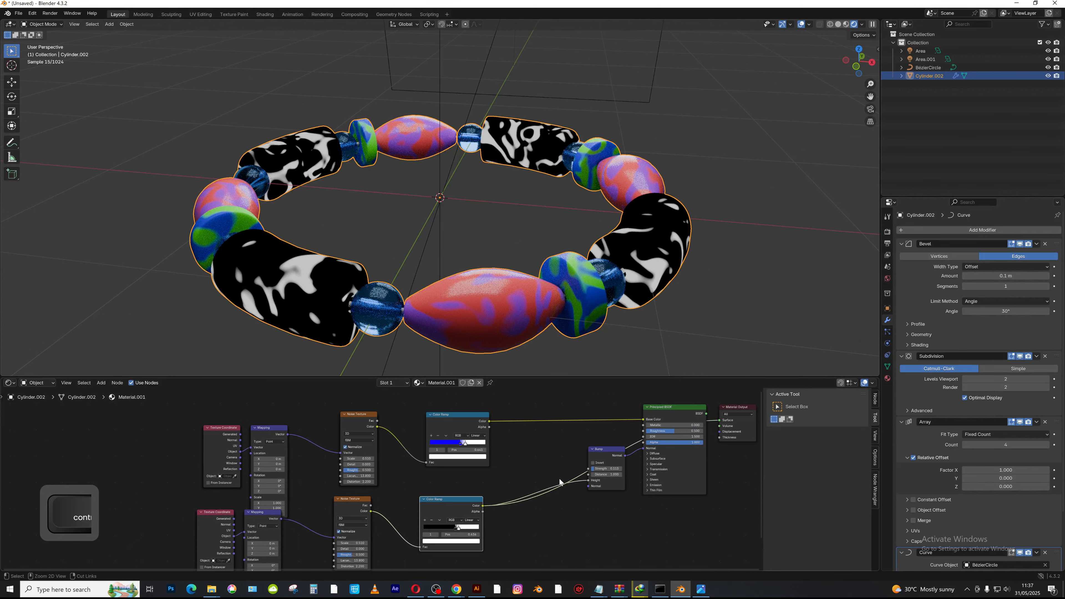
{"action": "left_click", "coordinate": [675, 412], "text": "ctrl+shift"}
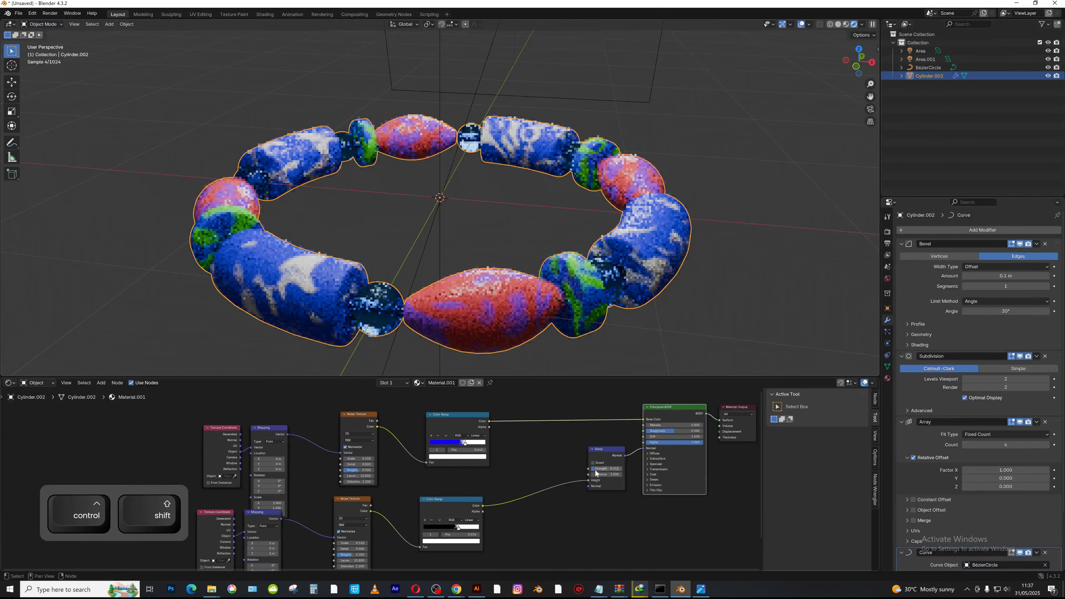
{"action": "left_click_drag", "start_coordinate": [606, 469], "coordinate": [680, 468]}
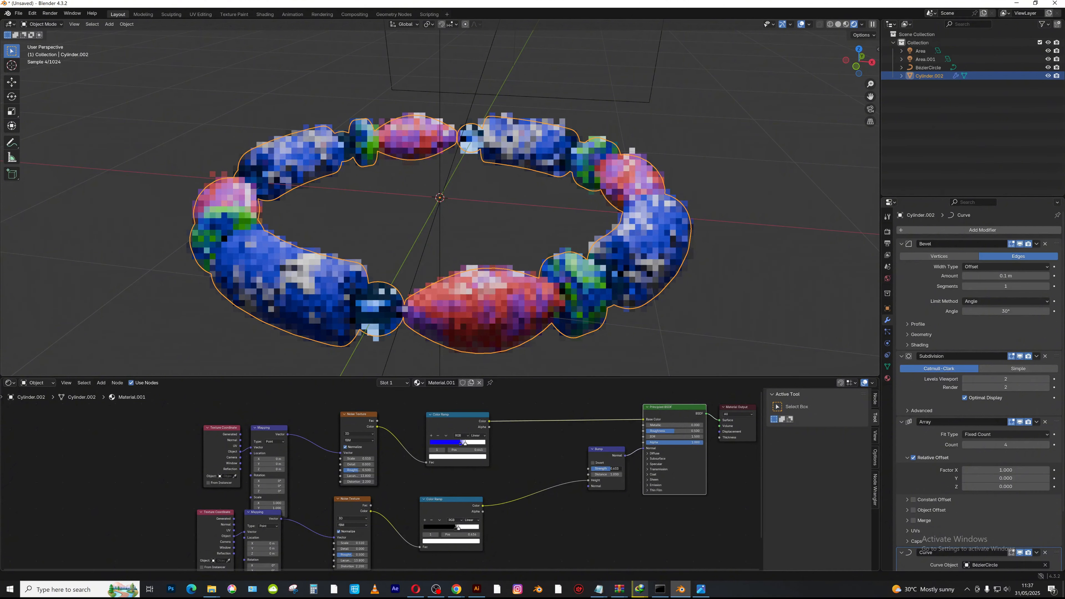
{"action": "left_click_drag", "start_coordinate": [679, 469], "coordinate": [604, 469]}
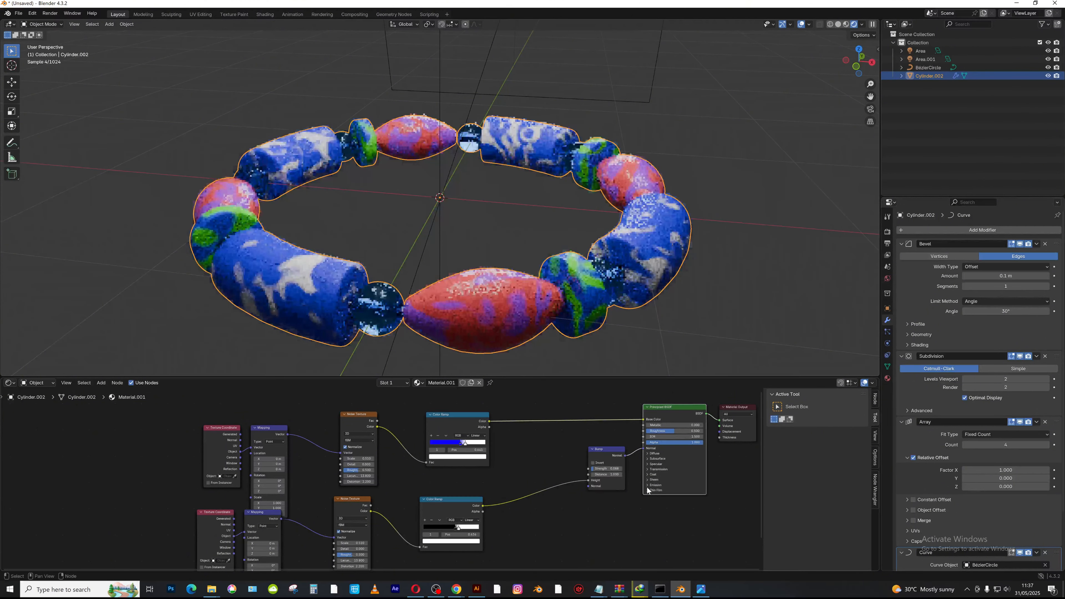
- Duplicate Material.001's lower row of Texture Coordinate, Mapping, Noise Texture and Color Ramp nodes and place the copy beneath it
{"action": "middle_click_drag", "start_coordinate": [606, 469], "coordinate": [616, 442]}
{"action": "middle_click_drag", "start_coordinate": [616, 442], "coordinate": [589, 488], "text": "ctrl"}
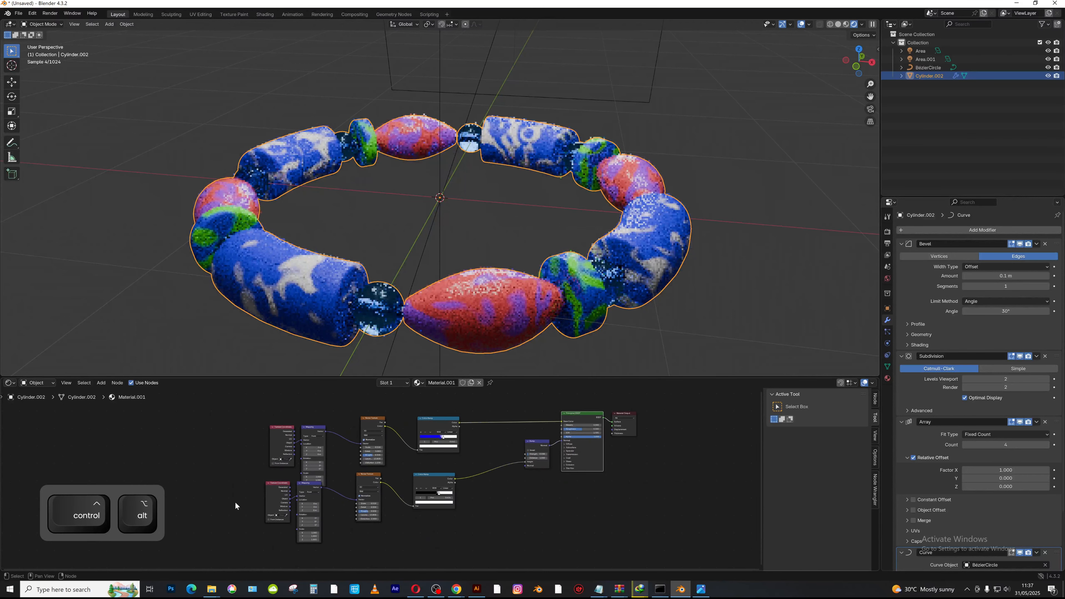
{"action": "left_click_drag", "start_coordinate": [235, 501], "coordinate": [471, 527], "text": "shift"}
{"action": "key", "text": "shift+d"}
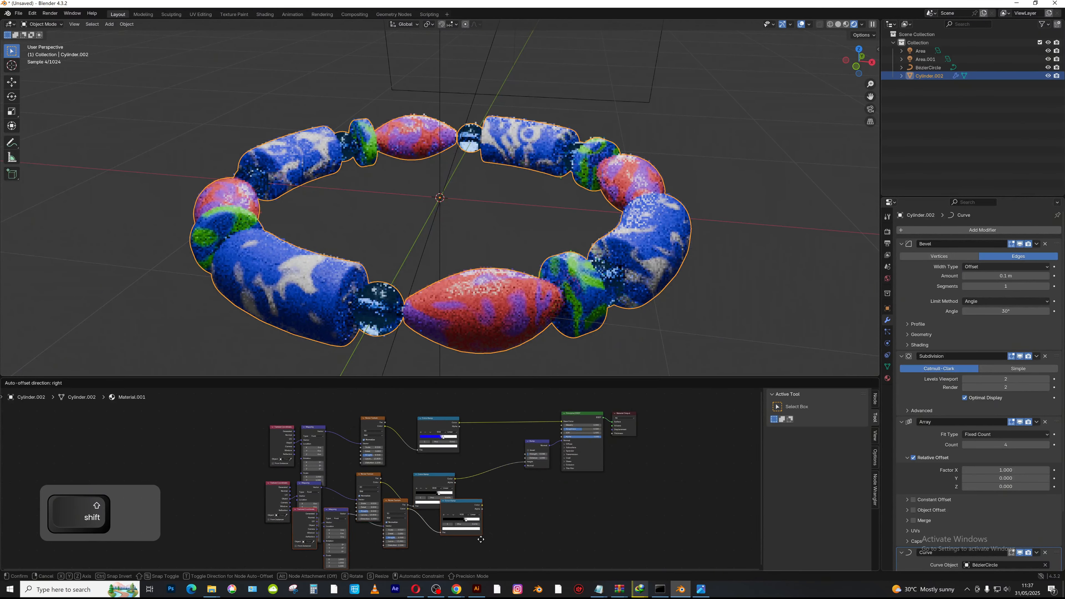
{"action": "left_click", "coordinate": [505, 529]}
{"action": "middle_click_drag", "start_coordinate": [505, 529], "coordinate": [485, 519]}
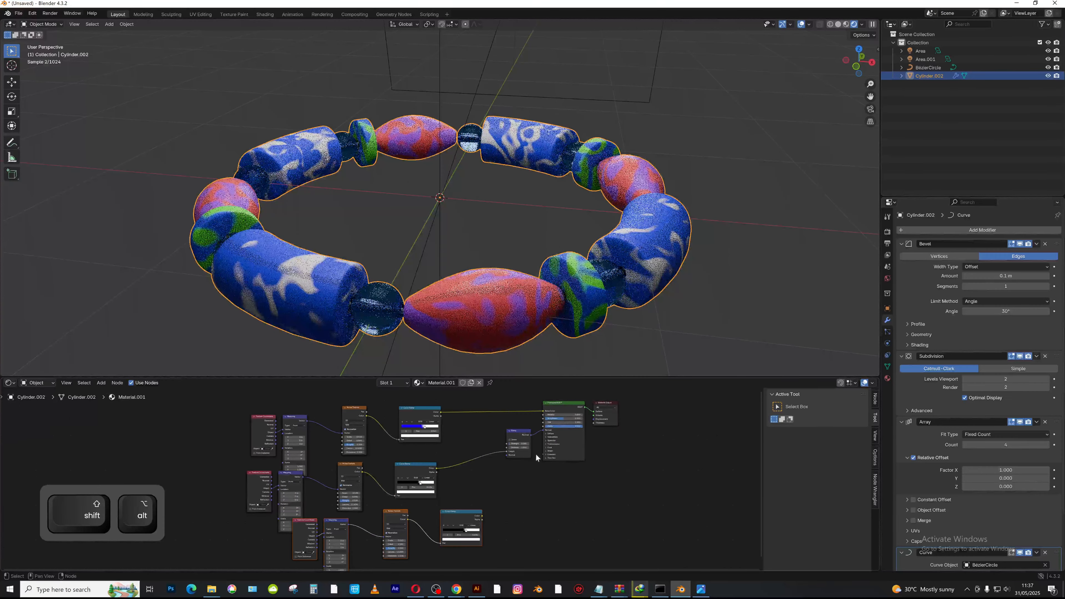
- Move the Principled BSDF and Material Output farther from the textures and link the third Color Ramp's Color to the Bump node's Normal
{"action": "left_click_drag", "start_coordinate": [634, 390], "coordinate": [571, 457]}
{"action": "key", "text": "g"}
{"action": "left_click", "coordinate": [678, 470]}
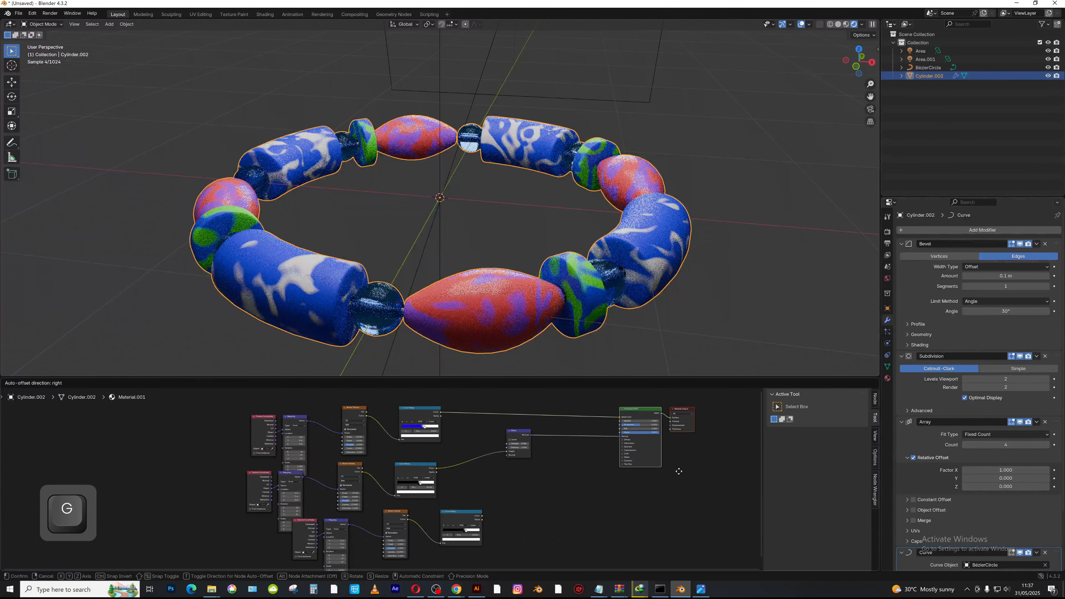
{"action": "left_click_drag", "start_coordinate": [483, 516], "coordinate": [506, 455]}
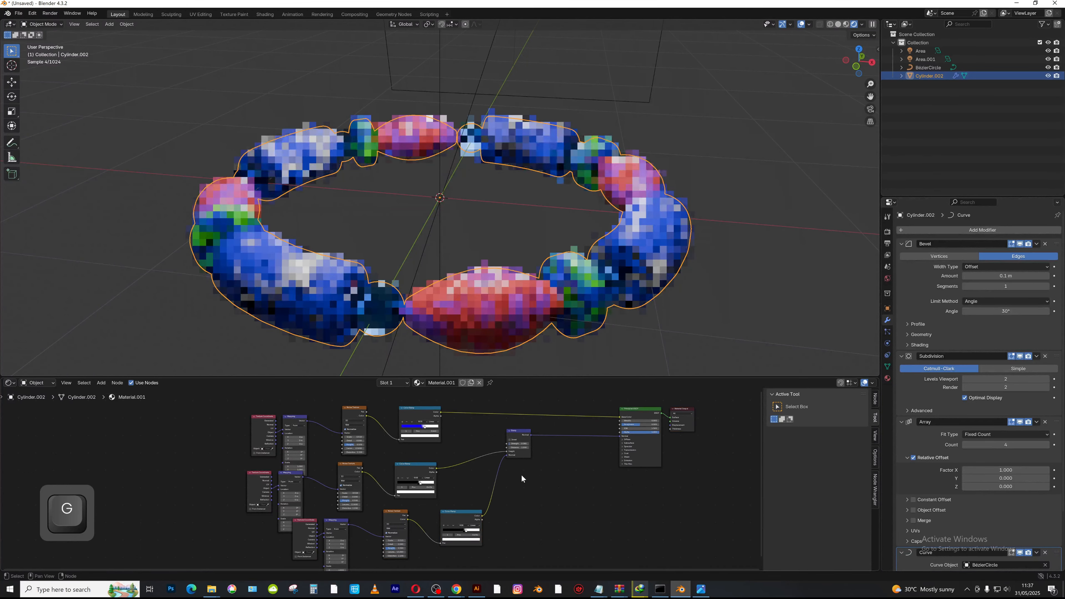
- Insert a second Bump node on the third Color Ramp's link and feed that ramp into the new node's Height input
{"action": "key", "text": "shift+a"}
{"action": "type", "text": "b"}
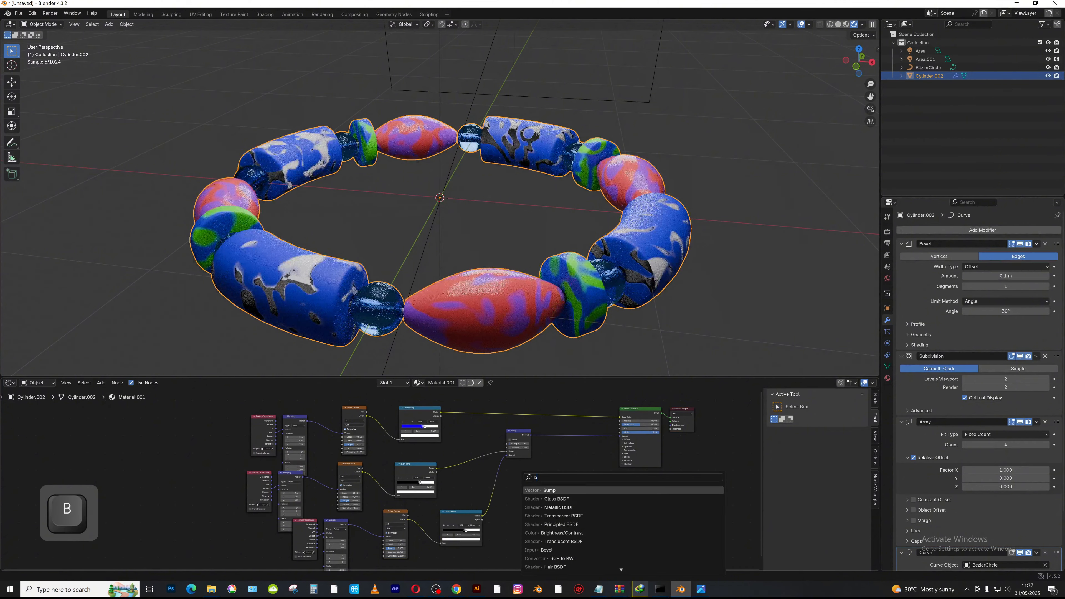
{"action": "left_click", "coordinate": [535, 490]}
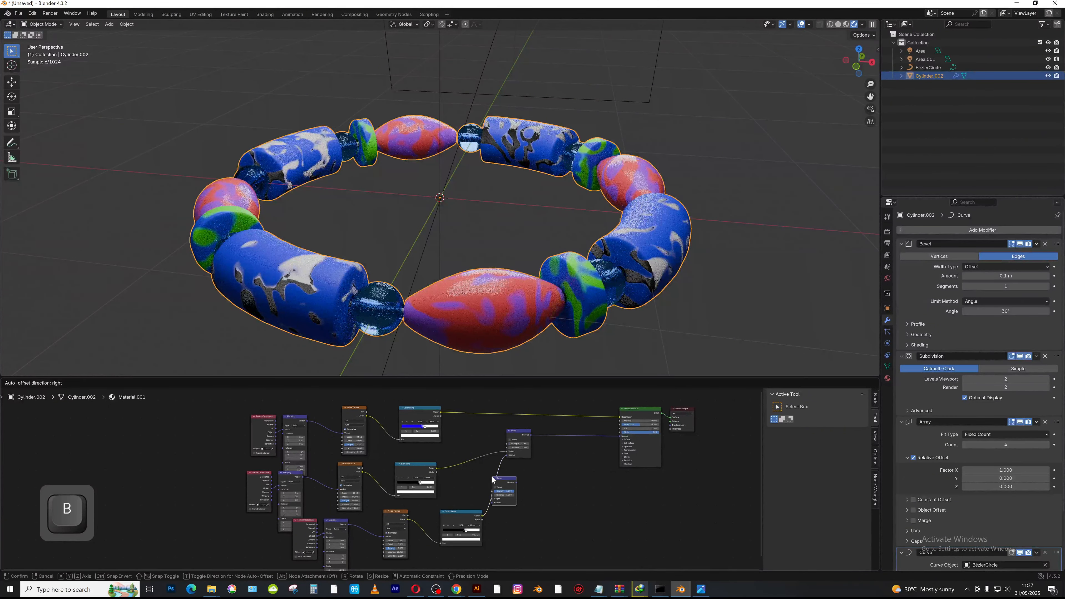
{"action": "left_click", "coordinate": [489, 475]}
{"action": "middle_click_drag", "start_coordinate": [532, 522], "coordinate": [530, 514], "text": "ctrl"}
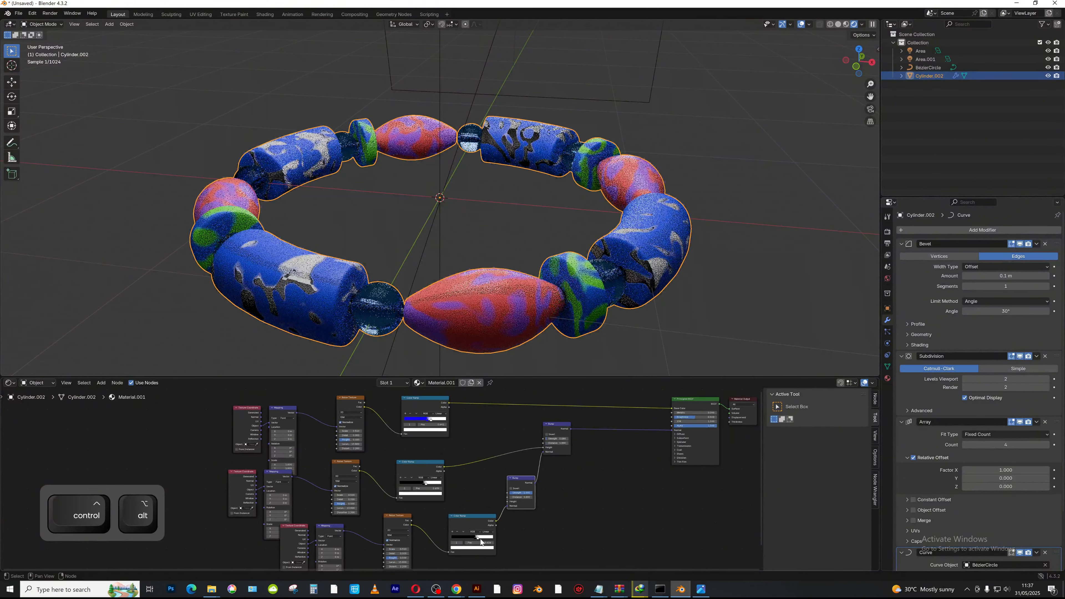
{"action": "middle_click_drag", "start_coordinate": [482, 542], "coordinate": [556, 509], "text": "shift"}
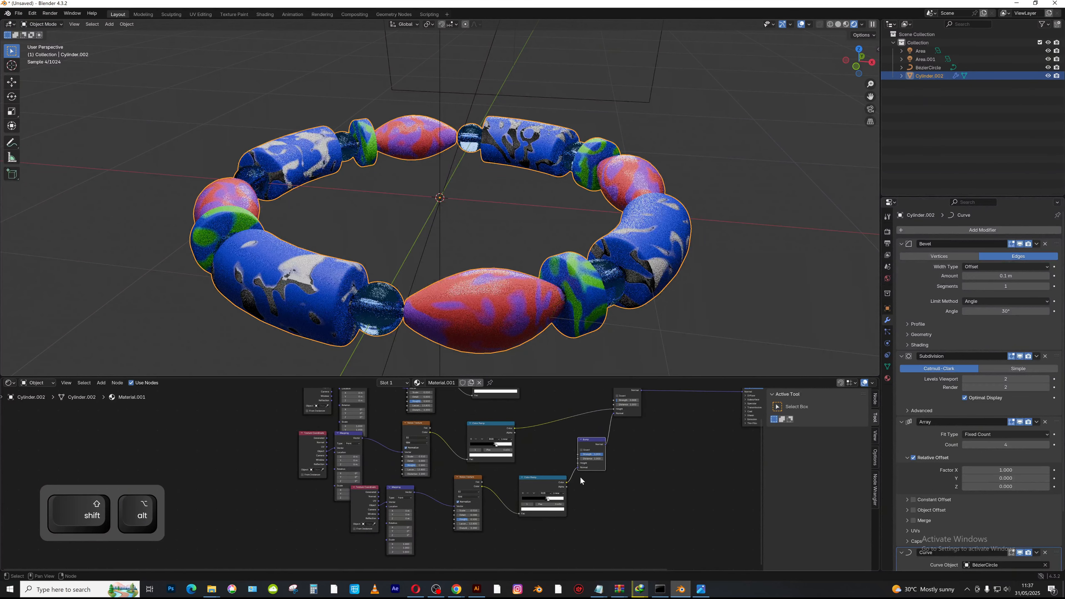
{"action": "mouse_move", "coordinate": [579, 470]}
{"action": "left_mouse_down"}
{"action": "mouse_move", "coordinate": [568, 466]}
{"action": "mouse_move", "coordinate": [578, 463]}
{"action": "left_mouse_up"}
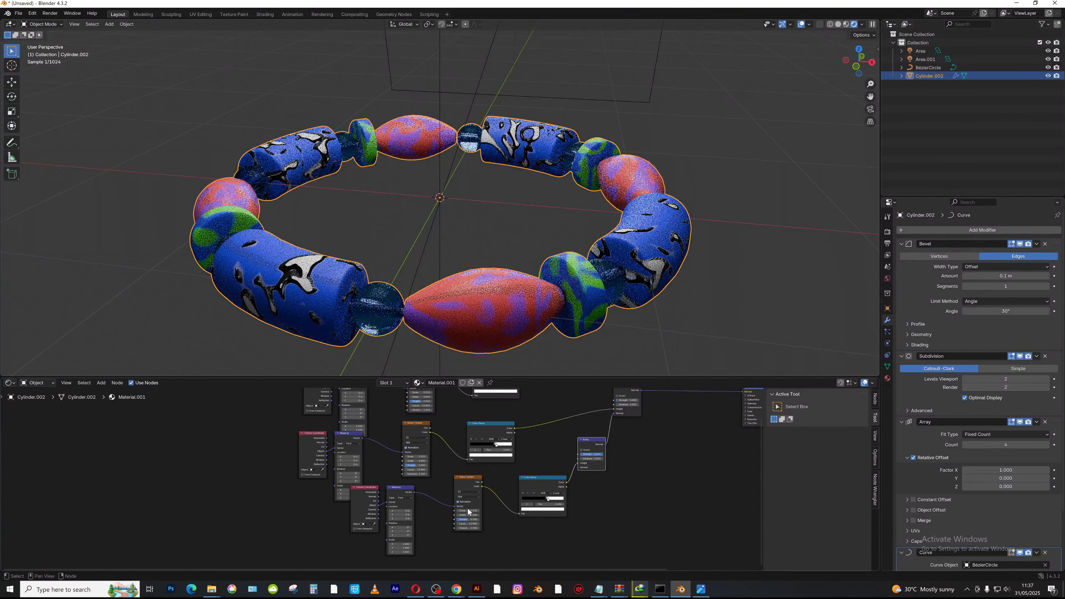
- Preview the third Color Ramp directly on the cylinder beads and reset its Noise Texture to default values
{"action": "left_click_drag", "start_coordinate": [468, 511], "coordinate": [531, 486]}
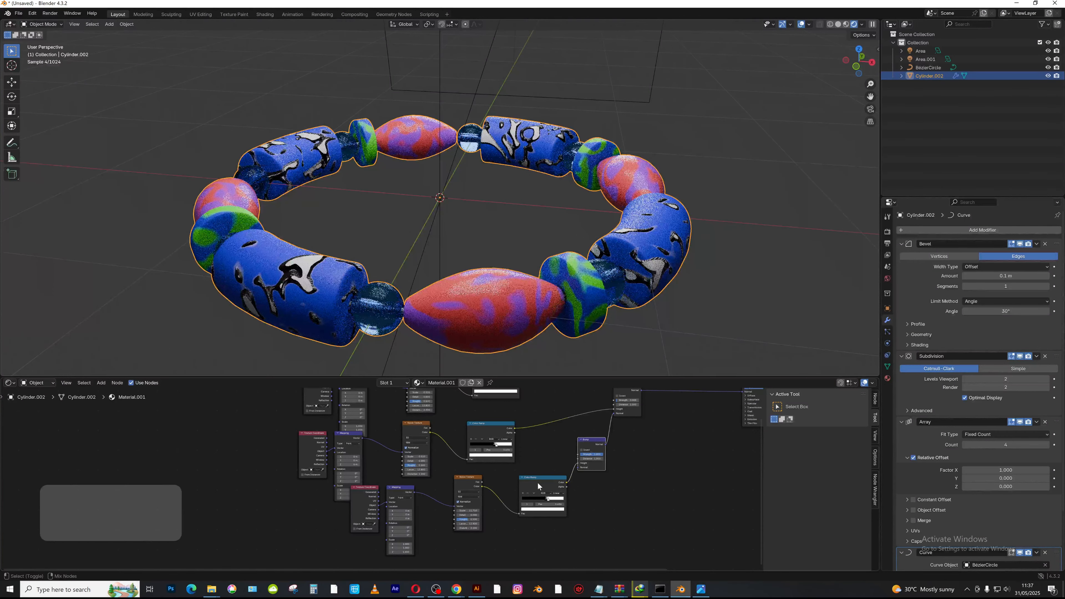
{"action": "left_click", "coordinate": [538, 483], "text": "ctrl+shift"}
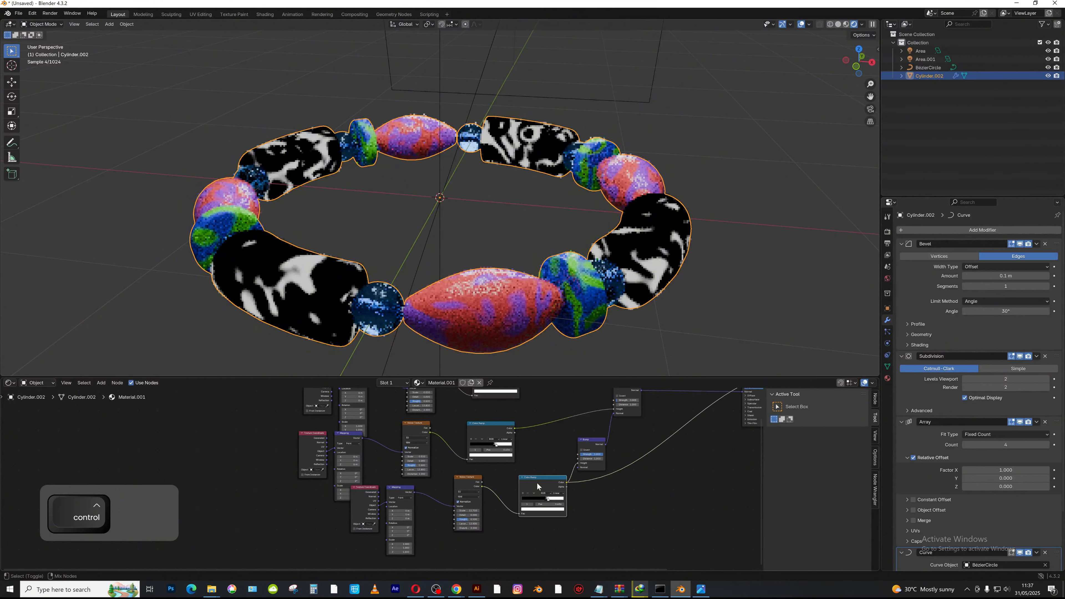
{"action": "left_click", "coordinate": [458, 487]}
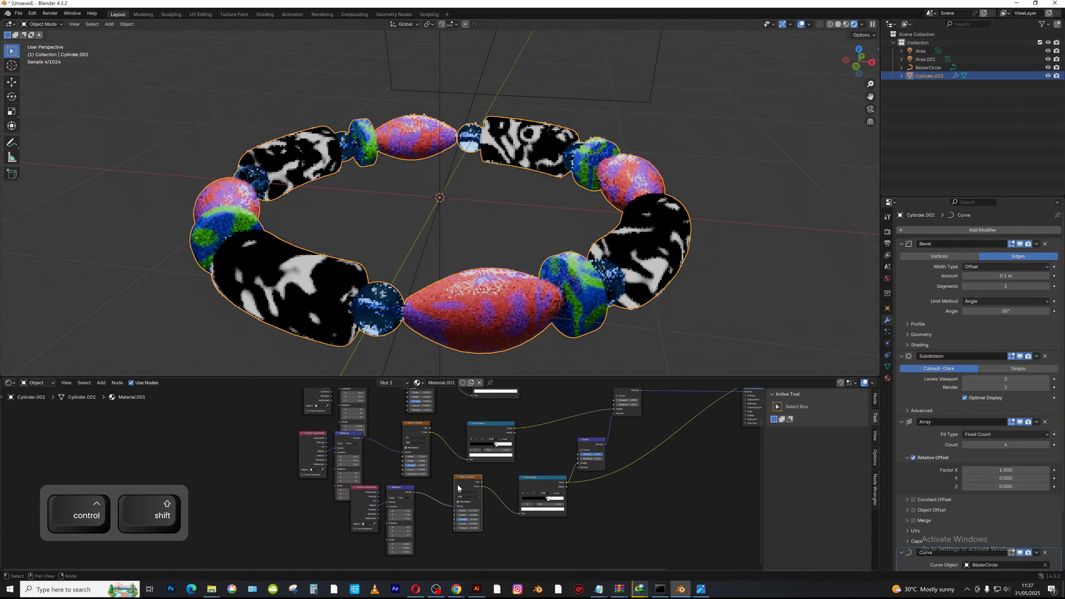
{"action": "key", "text": "BackSpace"}
{"action": "key", "text": "BackSpace"}
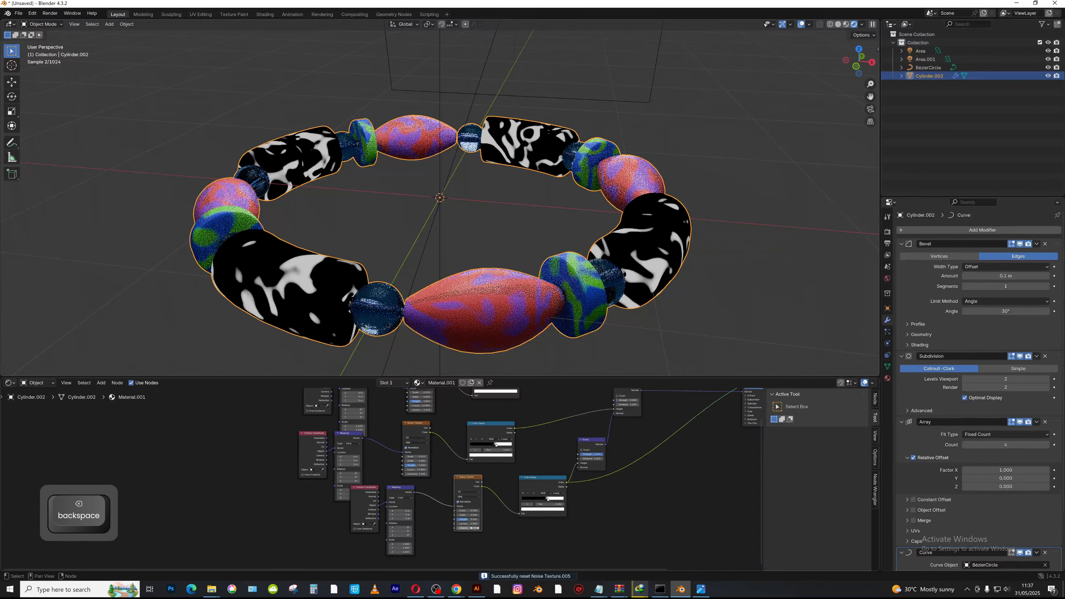
- Switch the third Color Ramp to B-Spline interpolation with its stops spread apart, and raise the Detail of the Noise Texture feeding it
{"action": "left_click", "coordinate": [556, 493]}
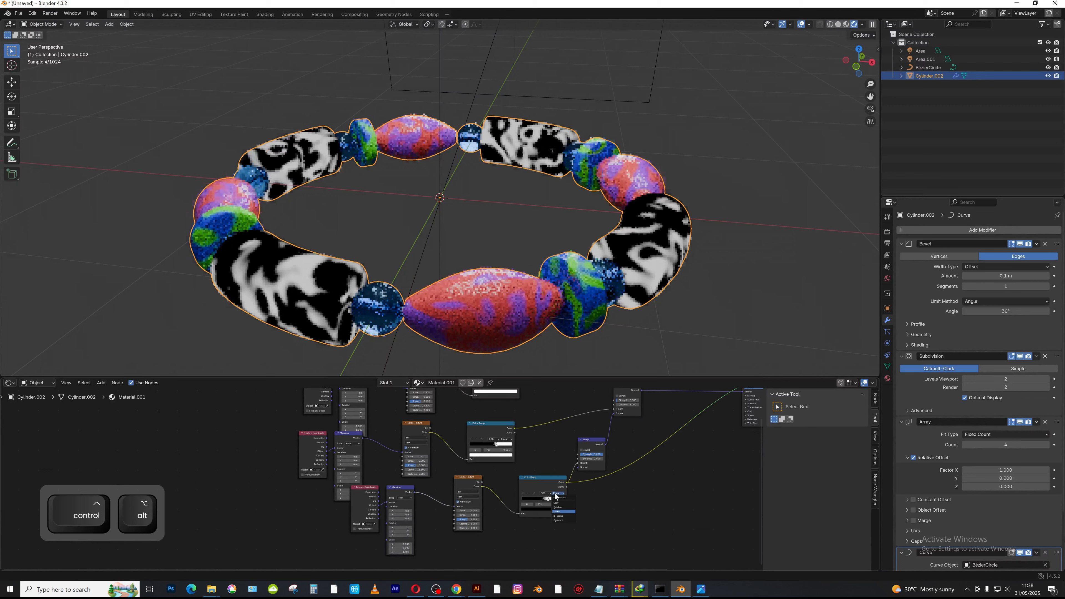
{"action": "left_click", "coordinate": [560, 516]}
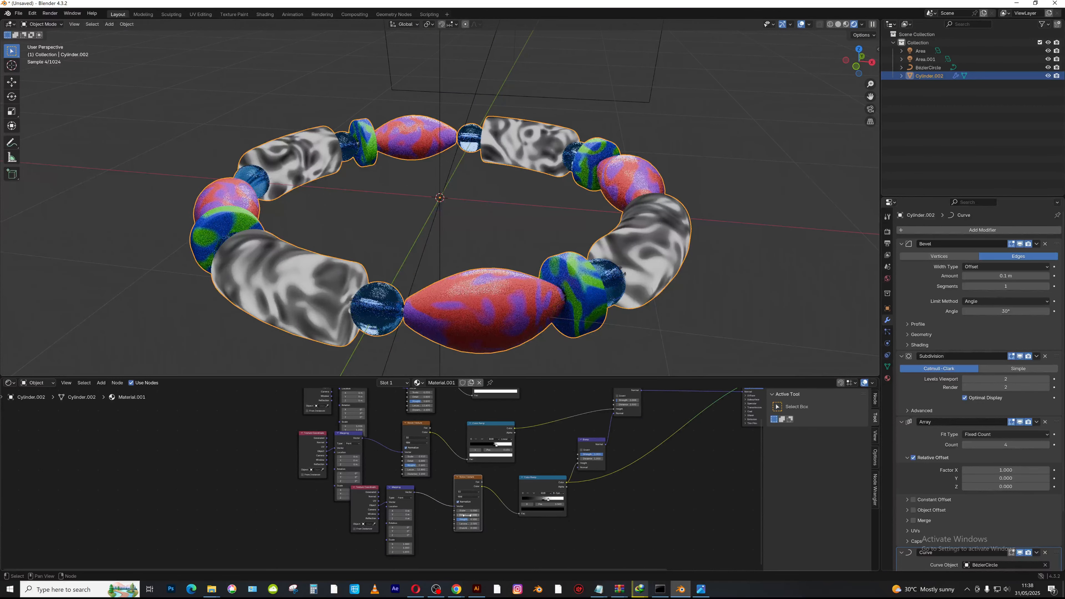
{"action": "mouse_move", "coordinate": [468, 515]}
{"action": "left_mouse_down"}
{"action": "mouse_move", "coordinate": [510, 522]}
{"action": "mouse_move", "coordinate": [535, 503]}
{"action": "left_mouse_up"}
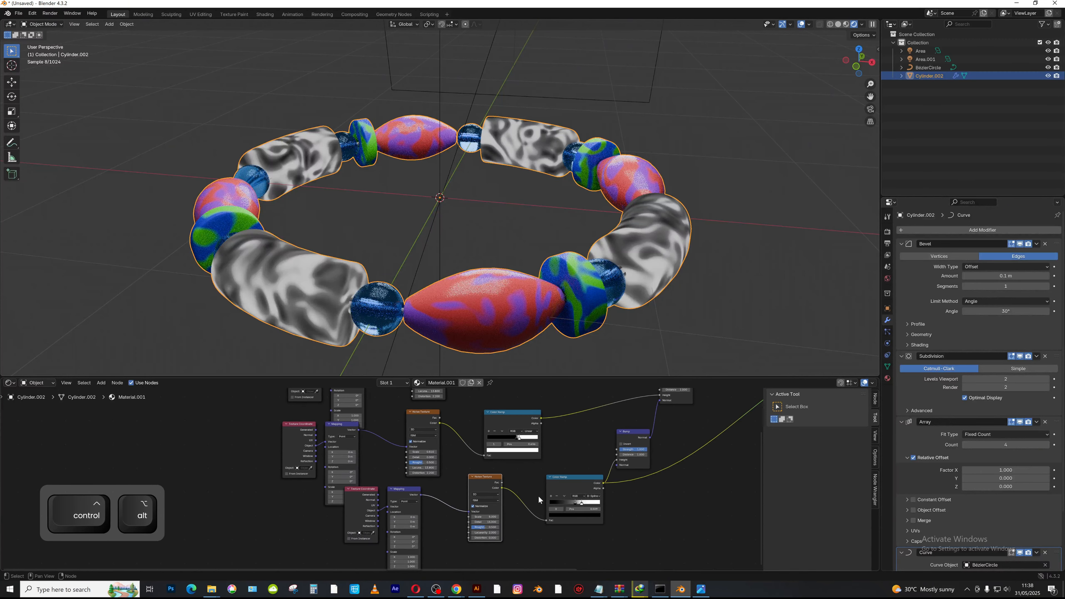
{"action": "left_click_drag", "start_coordinate": [575, 510], "coordinate": [570, 503]}
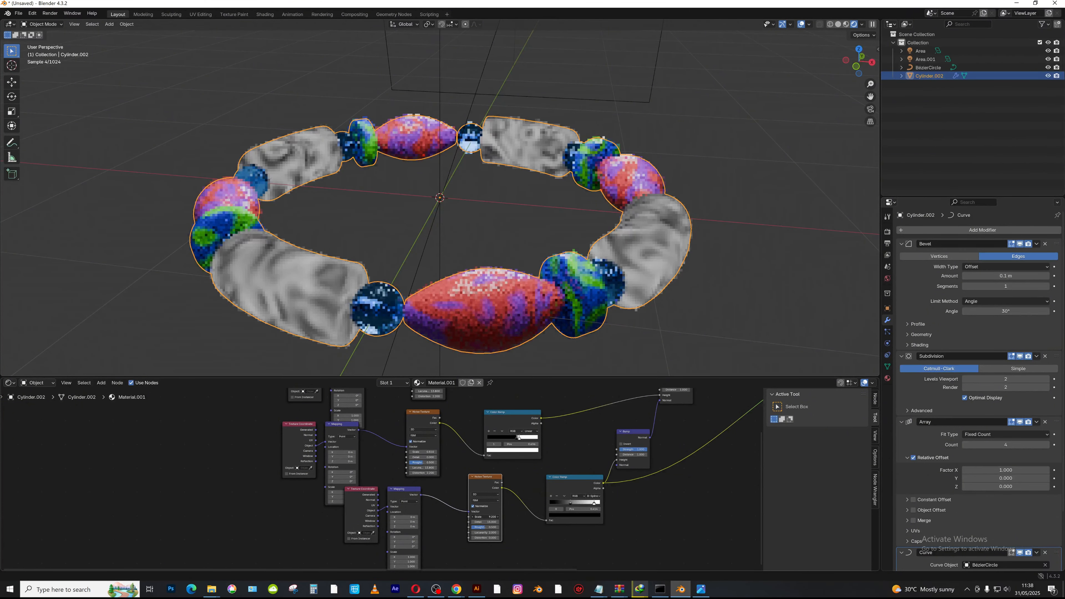
- Raise the lowest Noise Texture's Scale for a fine grain and drive the third Color Ramp from its Fac output
{"action": "left_click_drag", "start_coordinate": [487, 517], "coordinate": [522, 484]}
{"action": "left_click_drag", "start_coordinate": [544, 524], "coordinate": [543, 525]}
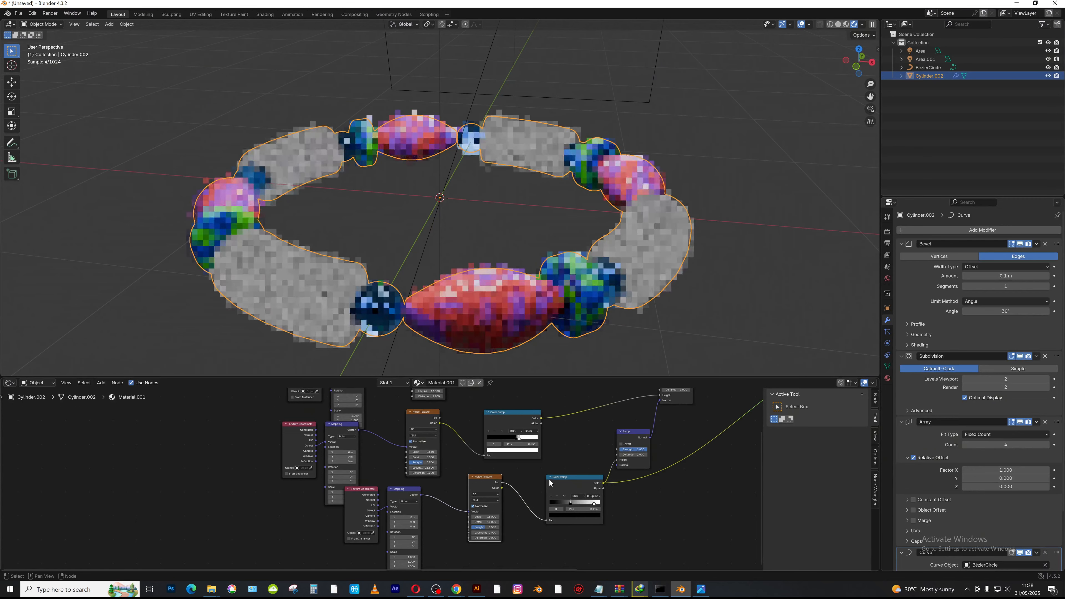
{"action": "middle_click_drag", "start_coordinate": [471, 451], "coordinate": [456, 515]}
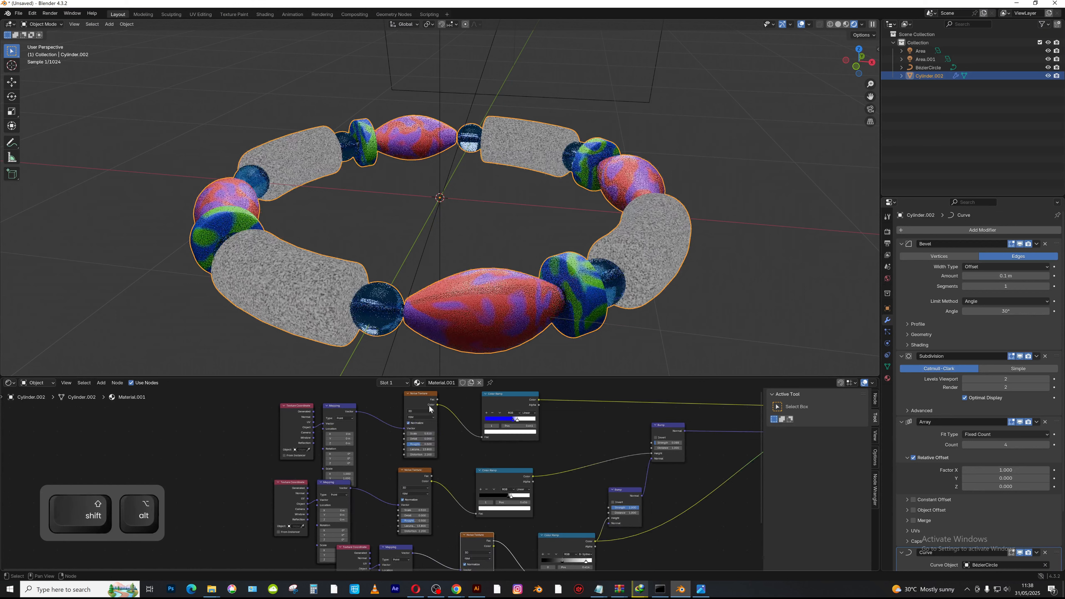
{"action": "middle_click_drag", "start_coordinate": [460, 473], "coordinate": [462, 419]}
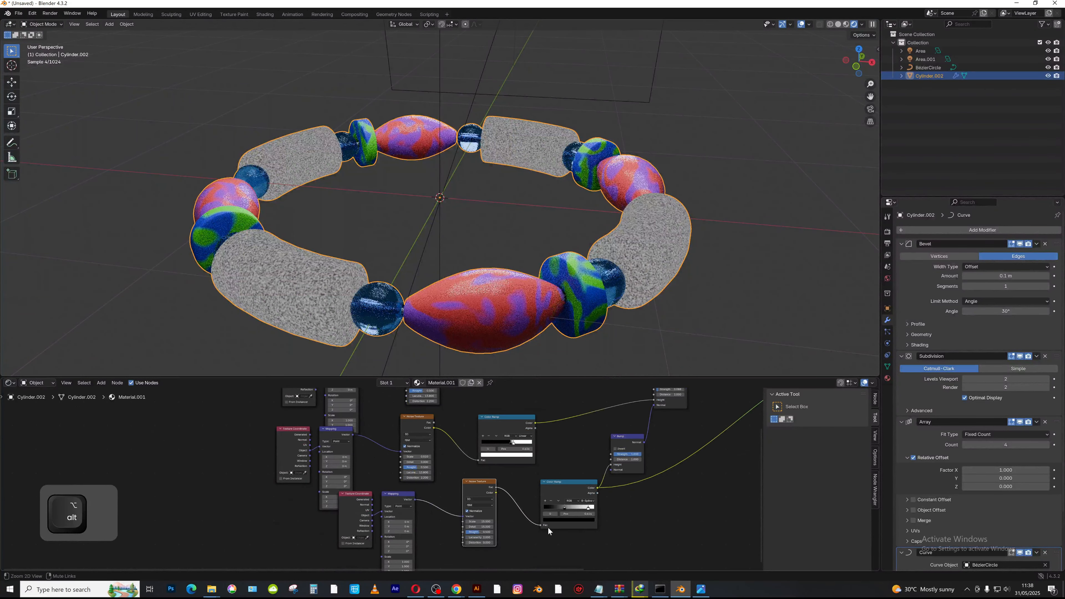
- Retune the lowest Noise Texture's Scale, first coarsening the pattern and then raising it to a moderately fine grain
{"action": "scroll", "coordinate": [479, 521], "scroll_direction": "down", "scroll_amount": 20, "text": "ctrl"}
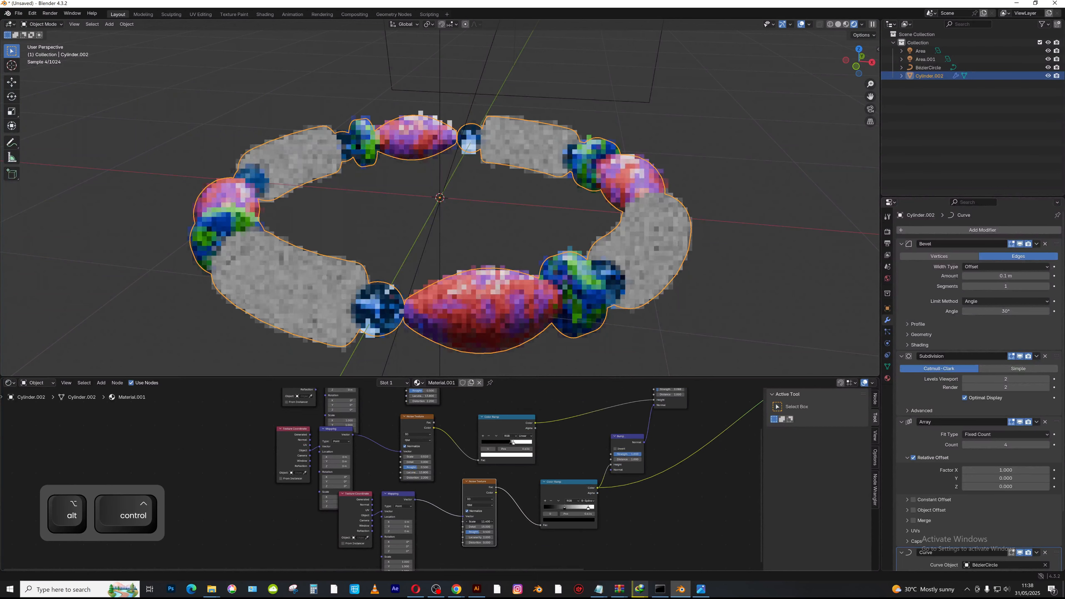
{"action": "scroll", "coordinate": [479, 521], "scroll_direction": "down", "scroll_amount": 20, "text": "ctrl"}
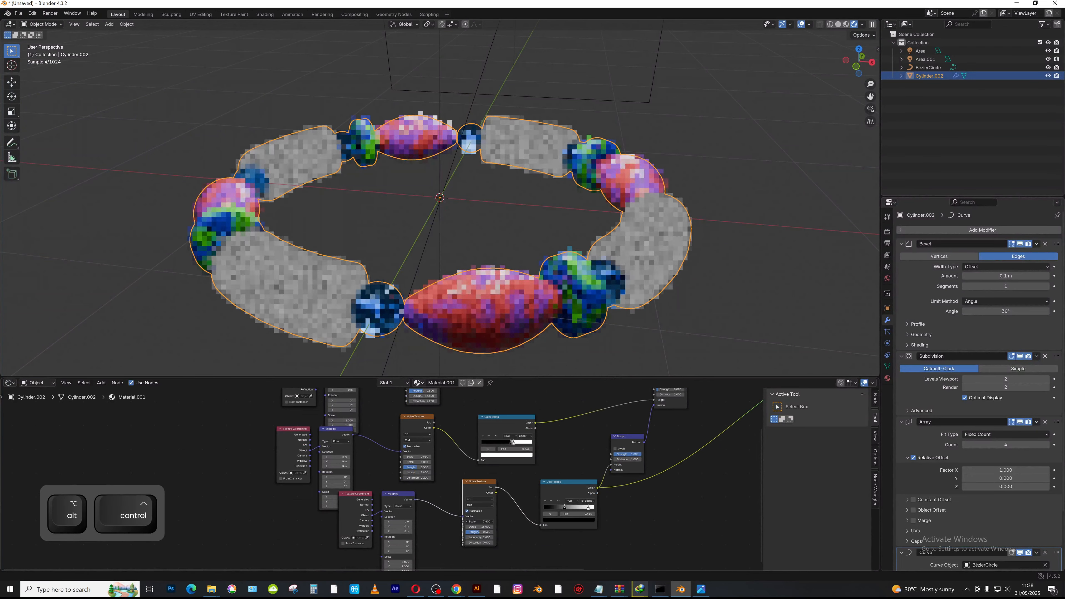
{"action": "scroll", "coordinate": [495, 513], "scroll_direction": "up", "scroll_amount": 2, "text": "shift"}
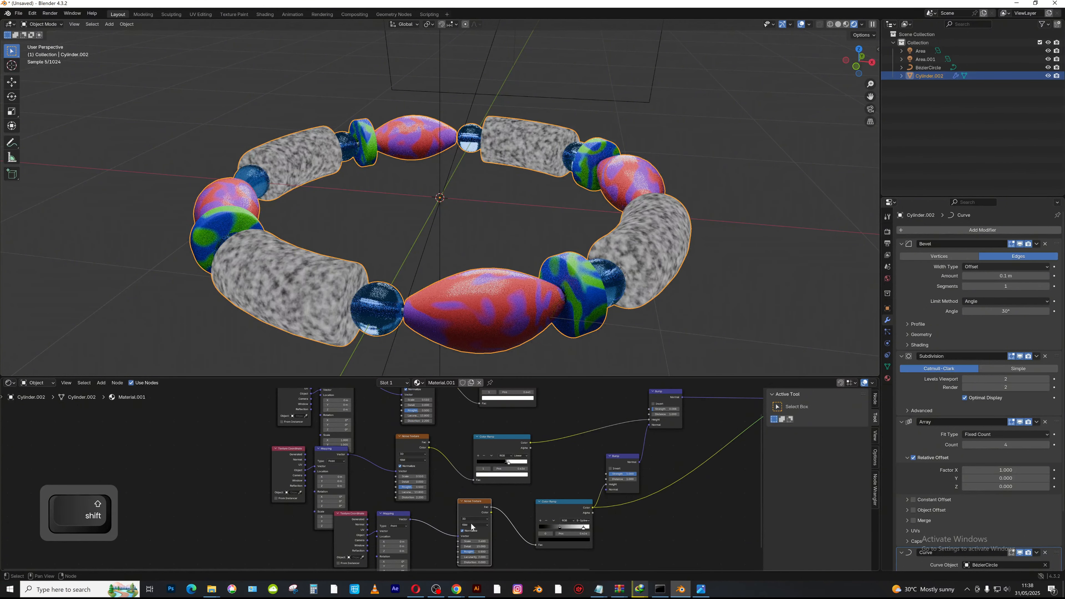
{"action": "scroll", "coordinate": [498, 405], "scroll_direction": "up", "scroll_amount": 2, "text": "shift"}
{"action": "key", "text": "alt"}
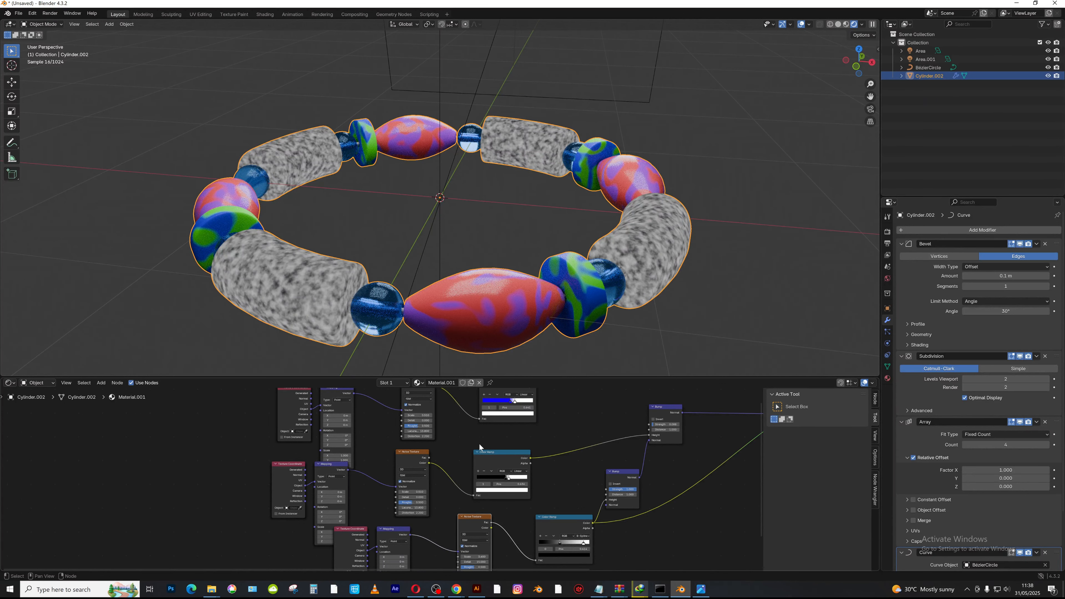
{"action": "left_click_drag", "start_coordinate": [479, 444], "coordinate": [492, 399], "text": "alt+shift"}
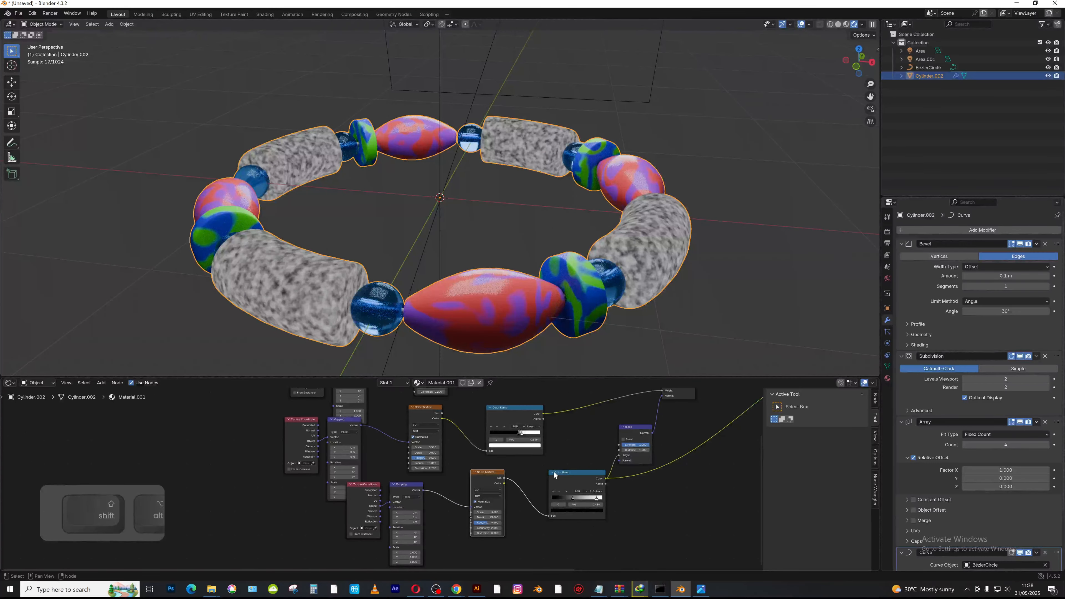
{"action": "left_click_drag", "start_coordinate": [495, 512], "coordinate": [524, 513]}
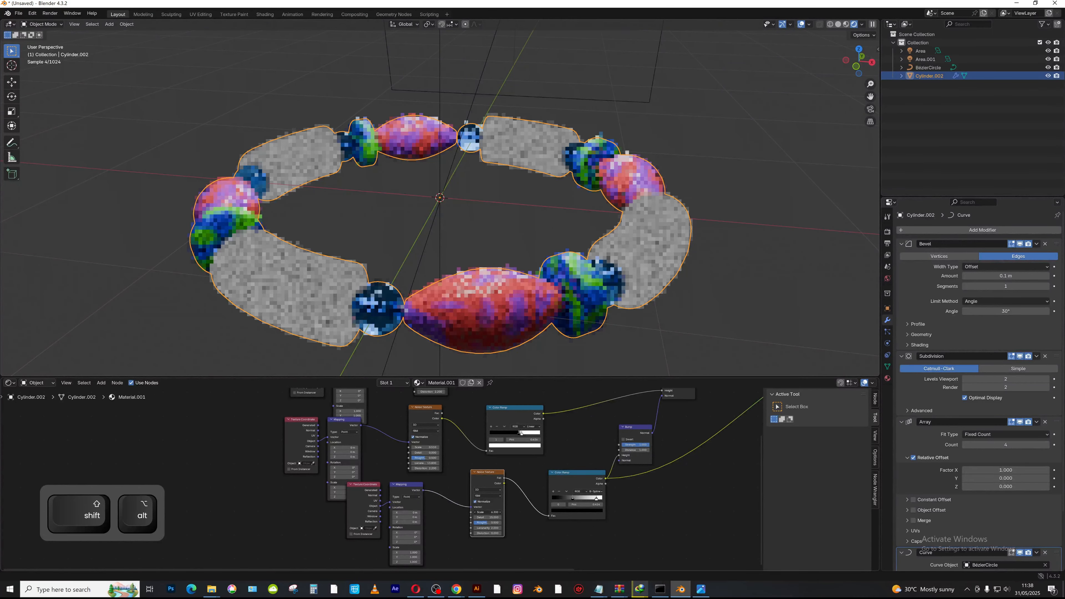
- Restore the Principled BSDF as Material.001's output and bring the two Bump nodes into close view
{"action": "left_click_drag", "start_coordinate": [644, 488], "coordinate": [475, 550], "text": "alt+shift"}
{"action": "left_click_drag", "start_coordinate": [653, 488], "coordinate": [637, 510], "text": "alt+shift"}
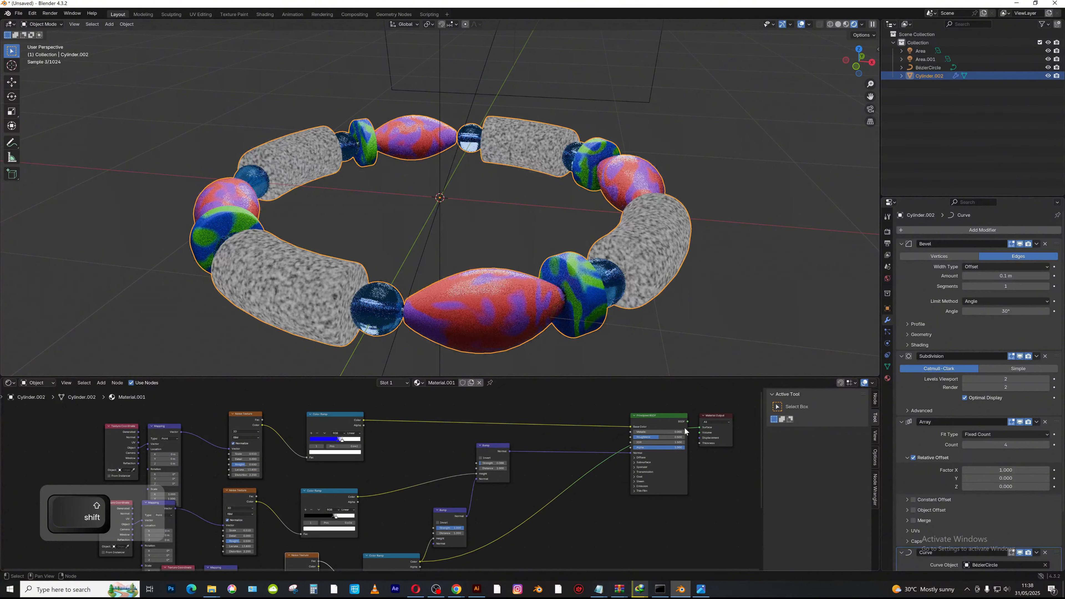
{"action": "left_click", "coordinate": [660, 415], "text": "ctrl+shift"}
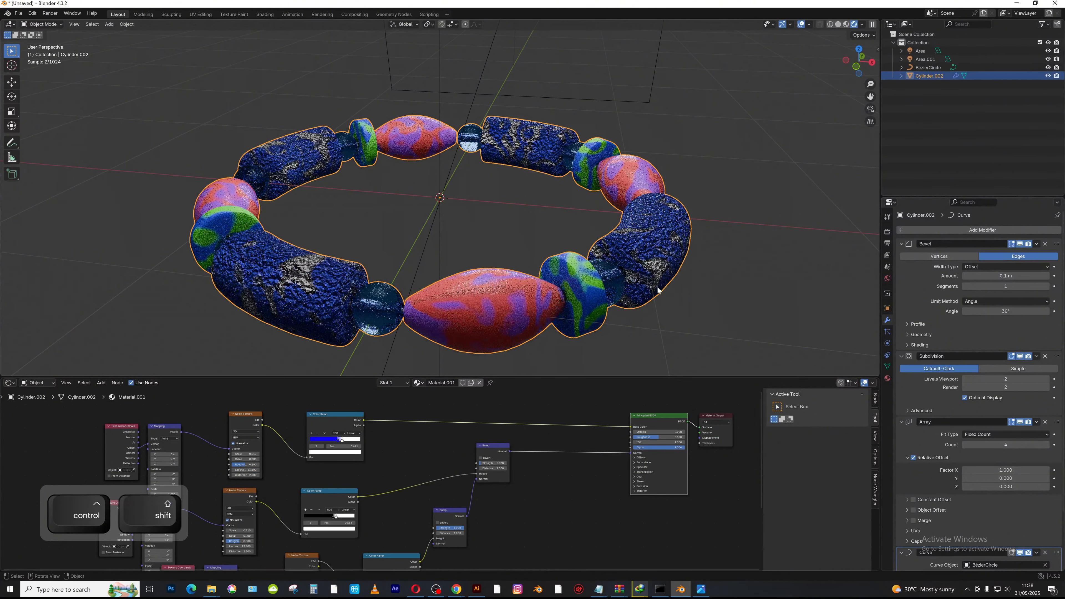
{"action": "mouse_move", "coordinate": [551, 519]}
{"action": "left_mouse_down", "text": "alt+shift"}
{"action": "mouse_move", "coordinate": [625, 501]}
{"action": "mouse_move", "coordinate": [618, 466]}
{"action": "left_mouse_up", "text": "alt+shift"}
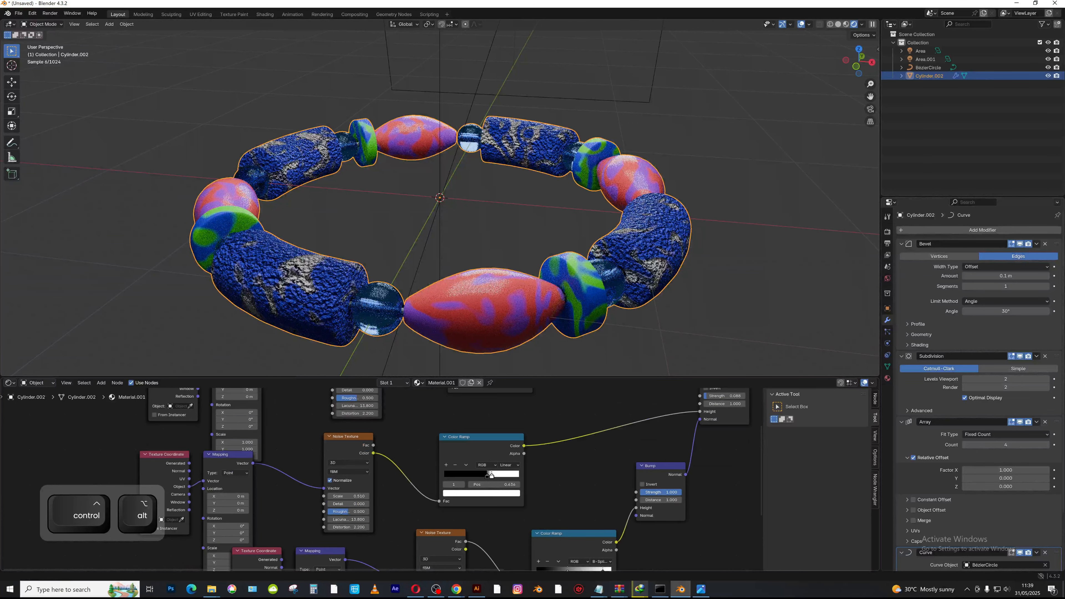
- Set the lower Bump node's Strength to 0.175 and move the first stop of the Color Ramp feeding it to 0.577
{"action": "left_click_drag", "start_coordinate": [662, 492], "coordinate": [629, 492]}
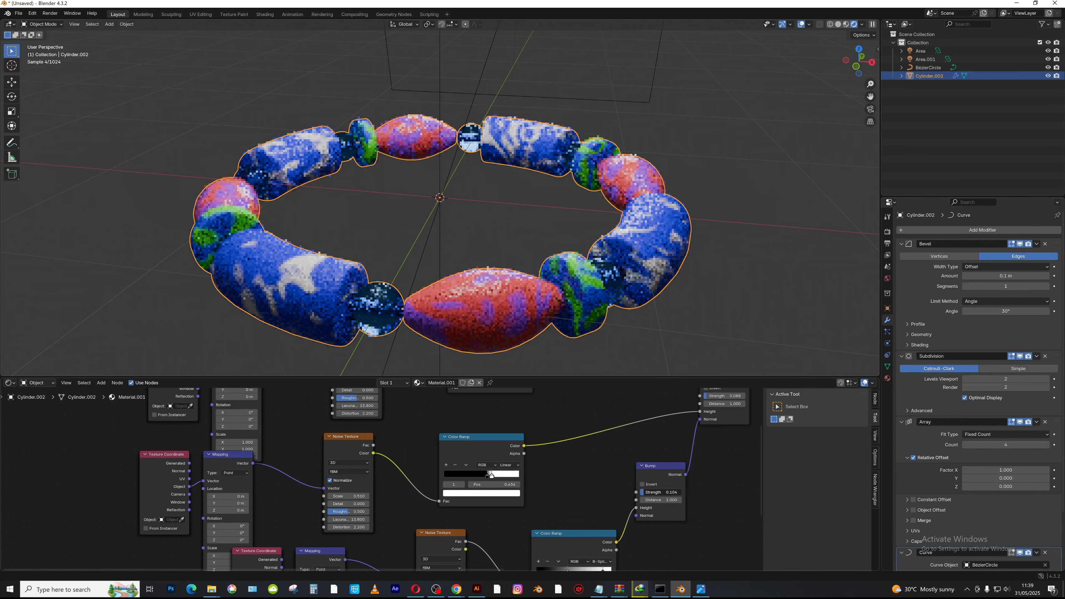
{"action": "left_click_drag", "start_coordinate": [629, 492], "coordinate": [627, 492]}
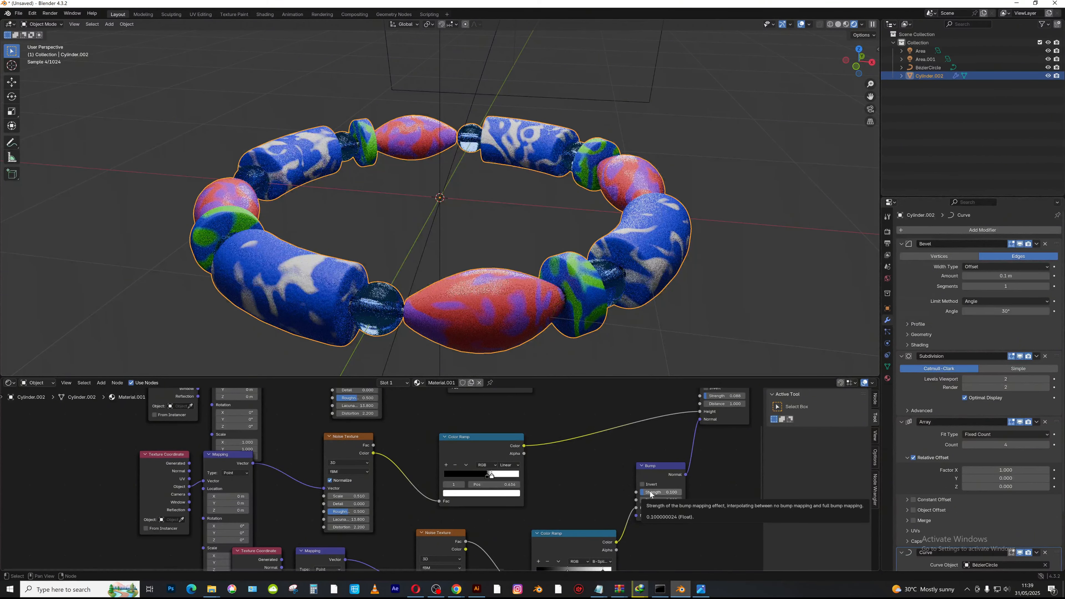
{"action": "left_click_drag", "start_coordinate": [650, 495], "coordinate": [648, 496]}
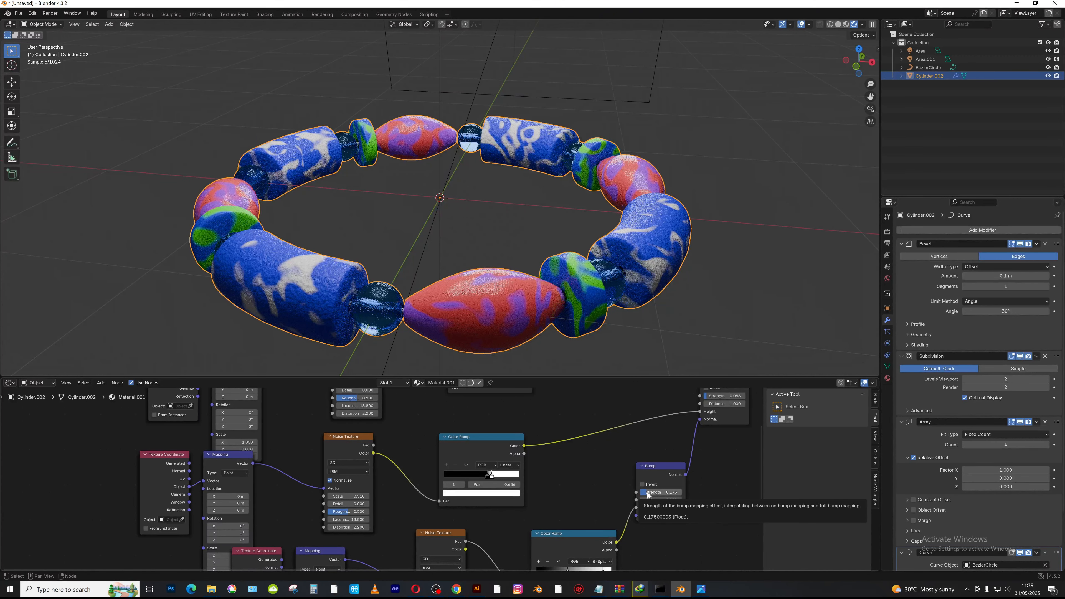
{"action": "left_click_drag", "start_coordinate": [597, 497], "coordinate": [604, 448], "text": "alt+shift"}
{"action": "left_click_drag", "start_coordinate": [607, 525], "coordinate": [584, 524]}
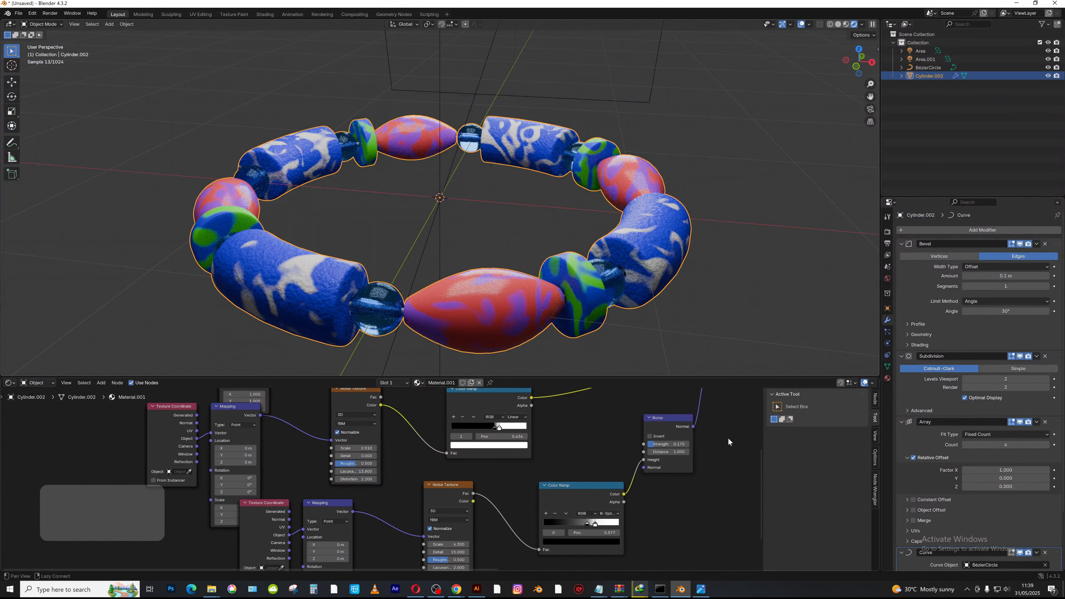
- Lower Material.001's Principled BSDF Roughness to about 0.3 and raise its Specular IOR Level slightly
{"action": "left_click_drag", "start_coordinate": [728, 437], "coordinate": [518, 526], "text": "alt+shift"}
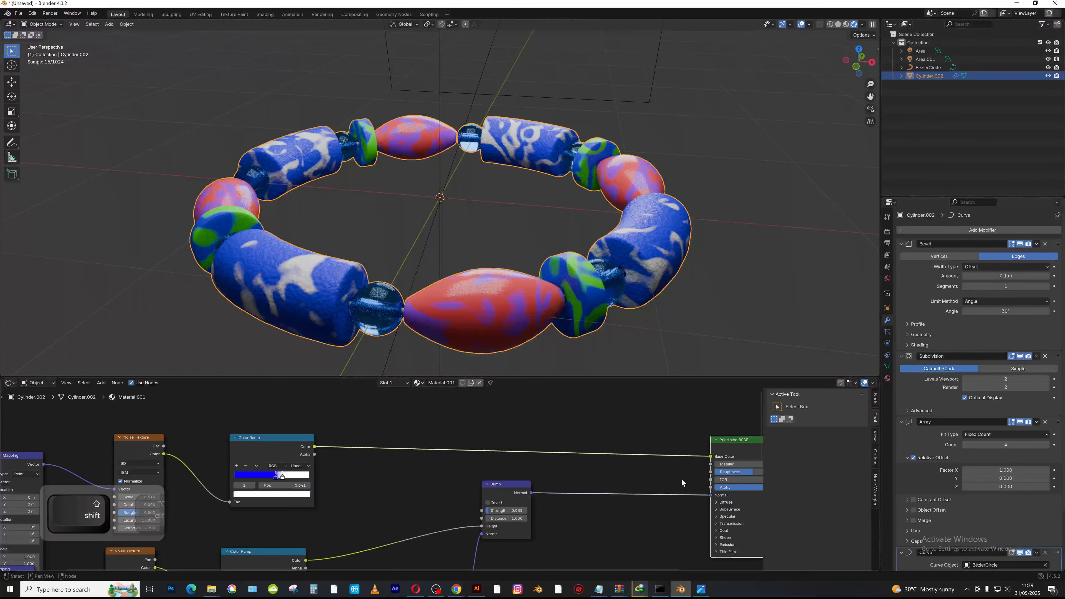
{"action": "left_click_drag", "start_coordinate": [737, 472], "coordinate": [725, 472]}
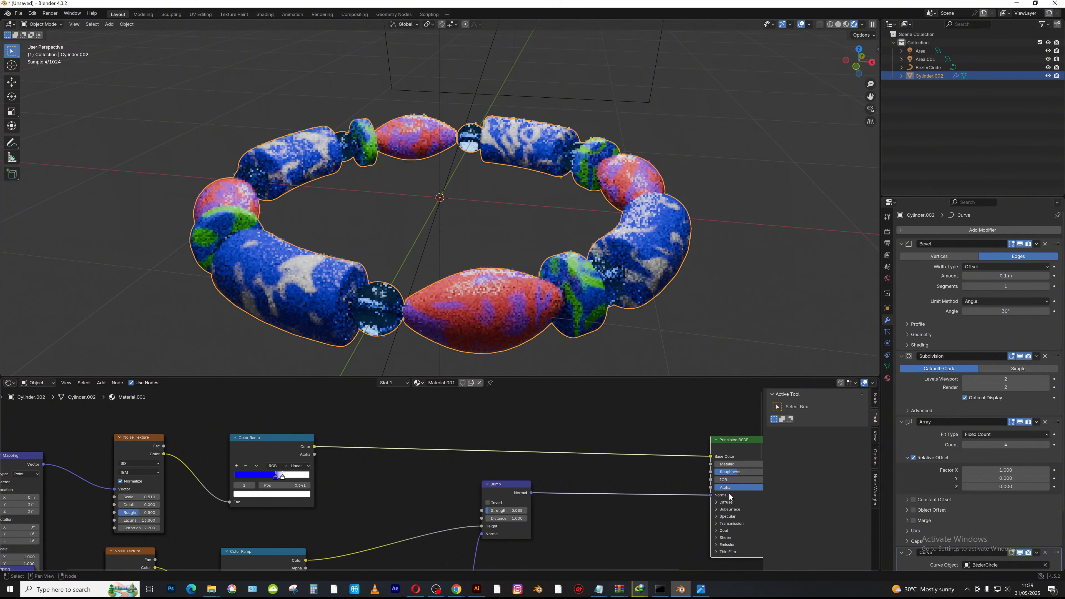
{"action": "middle_click_drag", "start_coordinate": [729, 496], "coordinate": [666, 480], "text": "alt"}
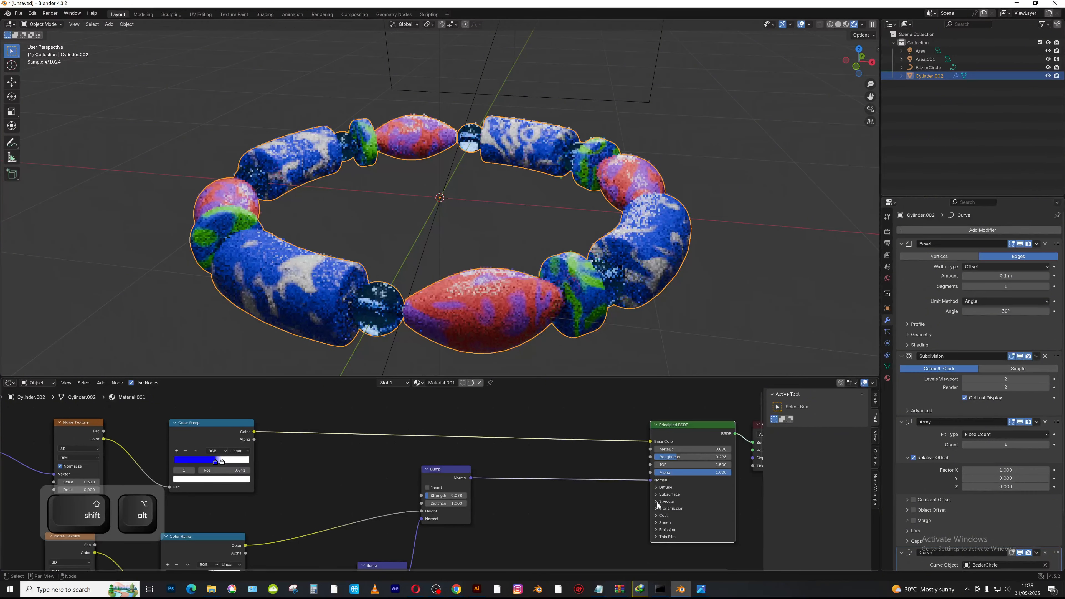
{"action": "left_click", "coordinate": [656, 502]}
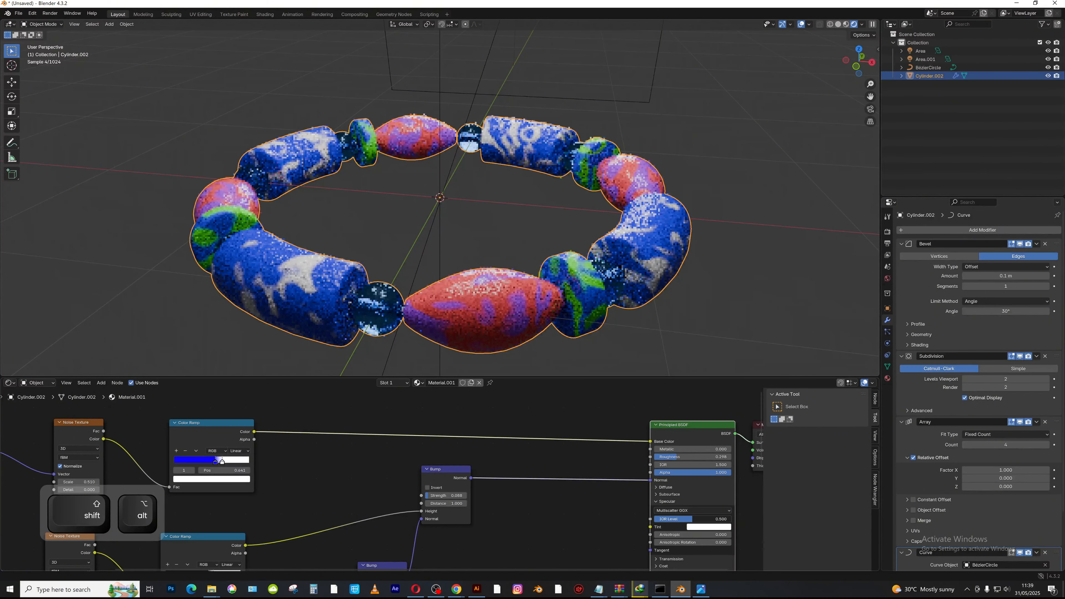
{"action": "left_click_drag", "start_coordinate": [692, 519], "coordinate": [702, 519]}
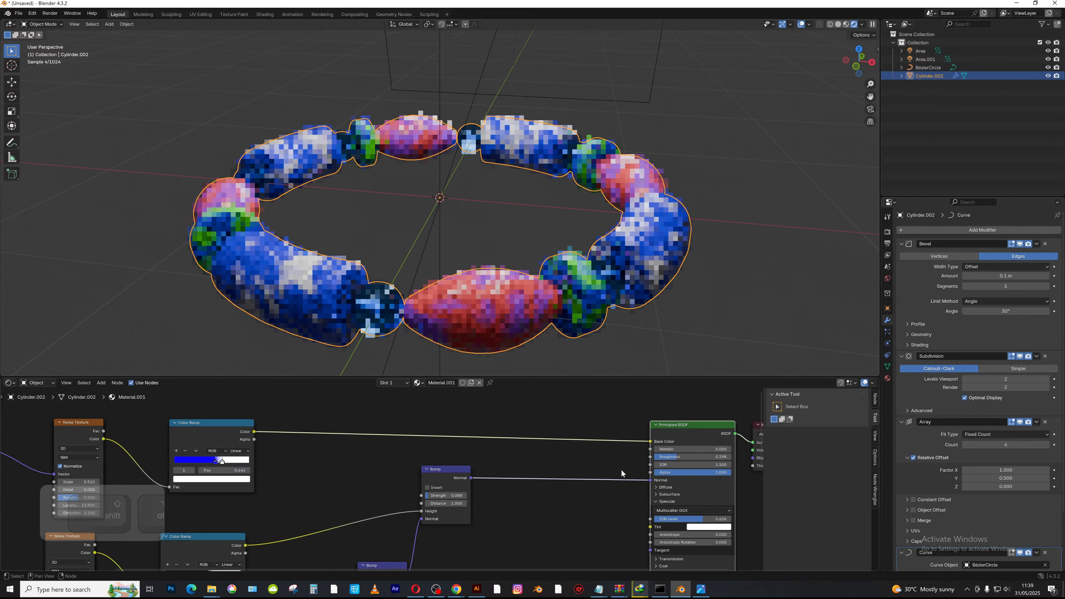
- Select and copy Material.001's two Bump nodes together with the texture chains that feed them
{"action": "scroll", "coordinate": [620, 468], "scroll_direction": "down", "scroll_amount": 6}
{"action": "left_click_drag", "start_coordinate": [529, 507], "coordinate": [643, 473], "text": "alt+shift"}
{"action": "scroll", "coordinate": [642, 473], "scroll_direction": "down", "scroll_amount": 2}
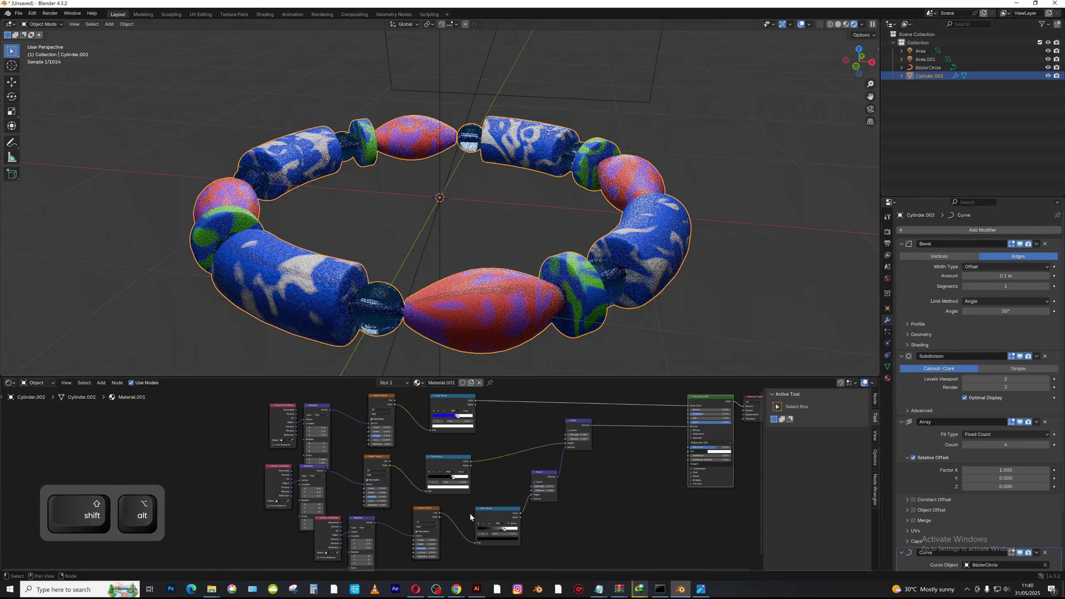
{"action": "left_click_drag", "start_coordinate": [249, 484], "coordinate": [595, 530]}
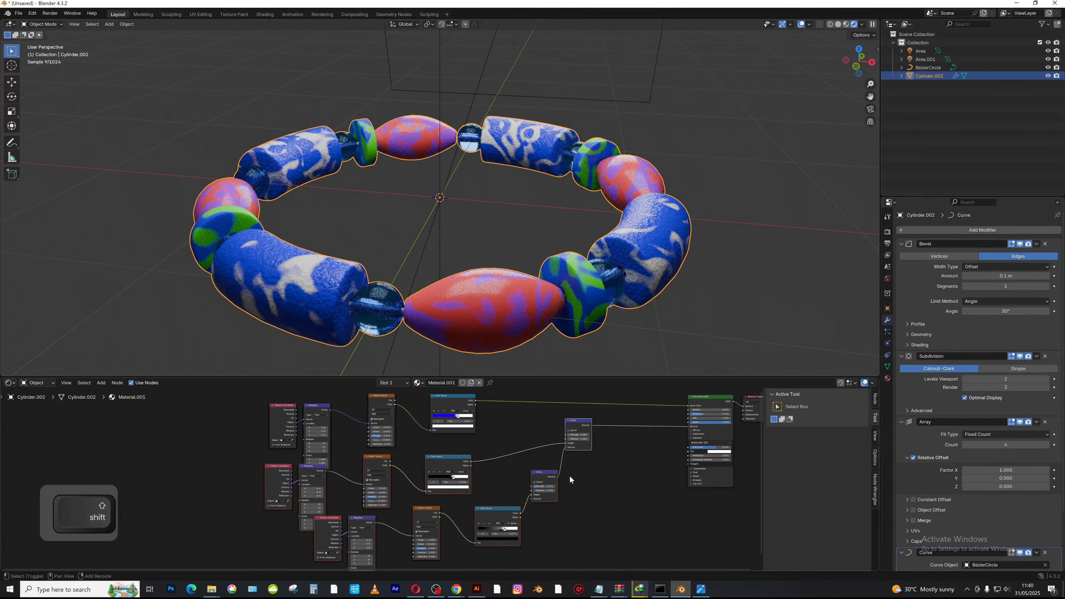
{"action": "key", "text": "ctrl+c"}
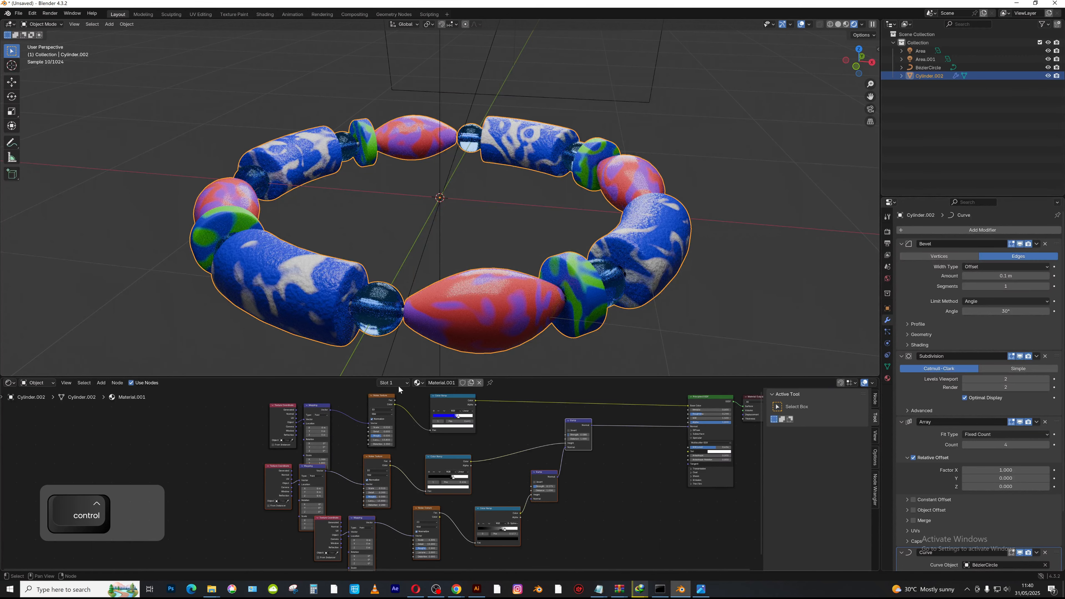
- Paste the copied bump setup into the slim cylinder material and connect its final Bump to the Principled BSDF's Normal
{"action": "left_click", "coordinate": [394, 383]}
{"action": "left_click", "coordinate": [371, 417]}
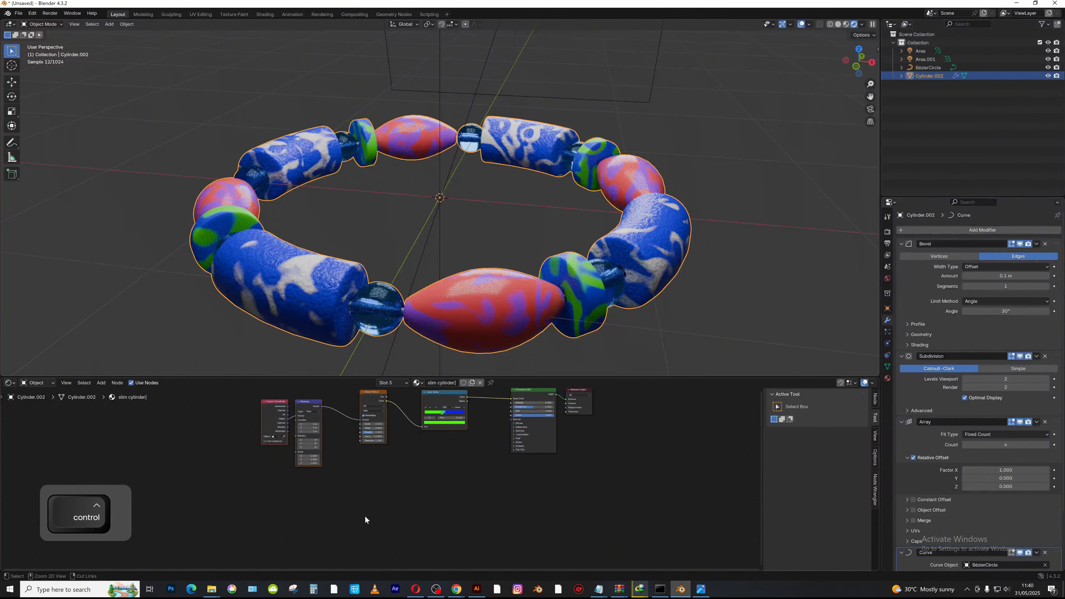
{"action": "key", "text": "ctrl+v"}
{"action": "key", "text": "g"}
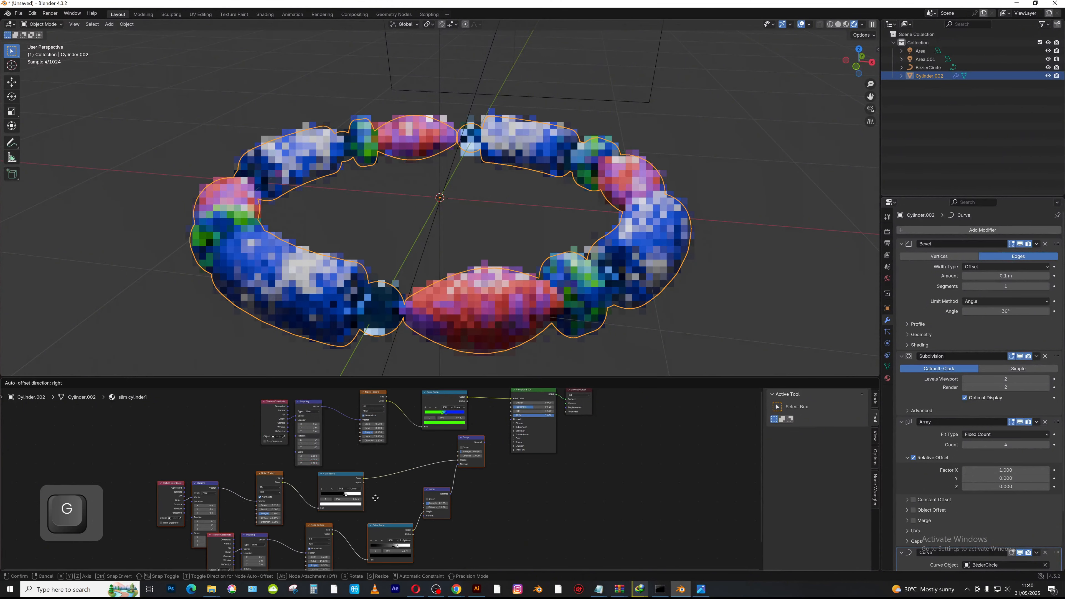
{"action": "left_click", "coordinate": [305, 514]}
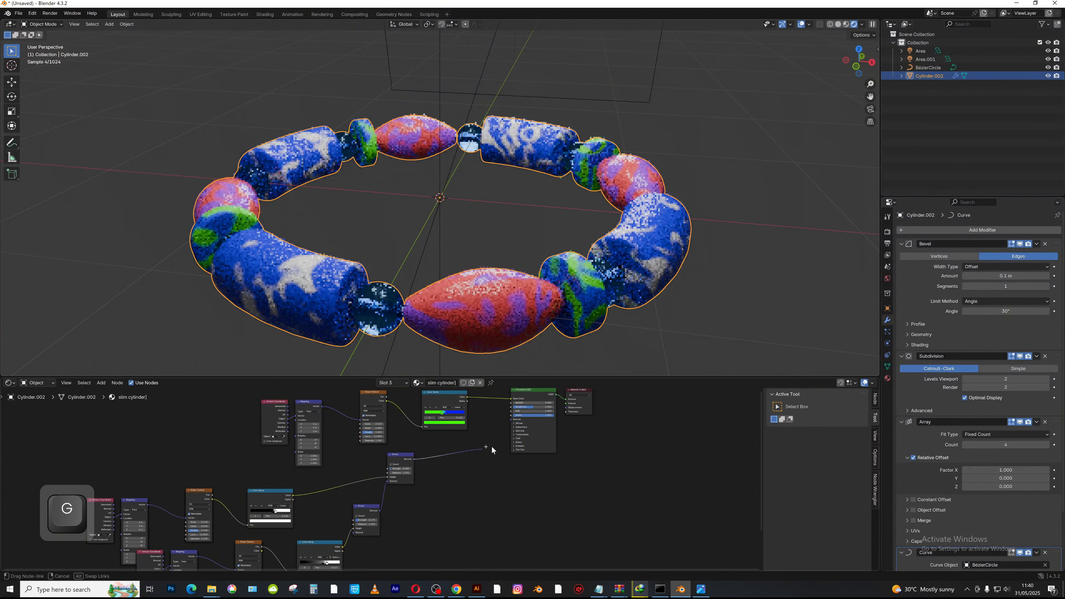
{"action": "left_click_drag", "start_coordinate": [512, 418], "coordinate": [512, 420]}
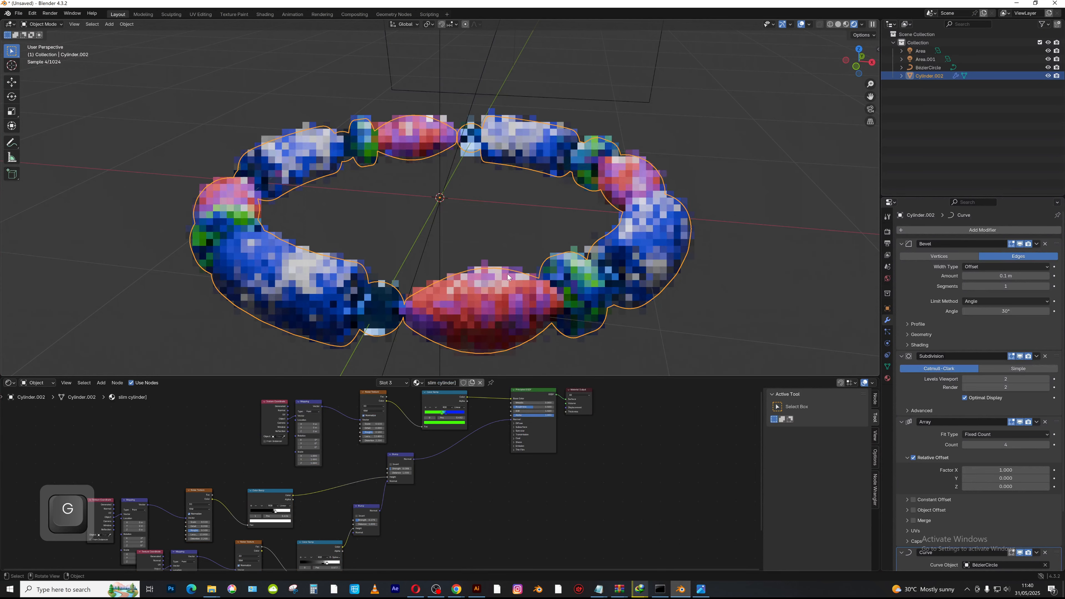
- Paste the same bump setup into the oval material, place it below the existing nodes and connect it to the Principled BSDF's Normal
{"action": "left_click", "coordinate": [392, 383]}
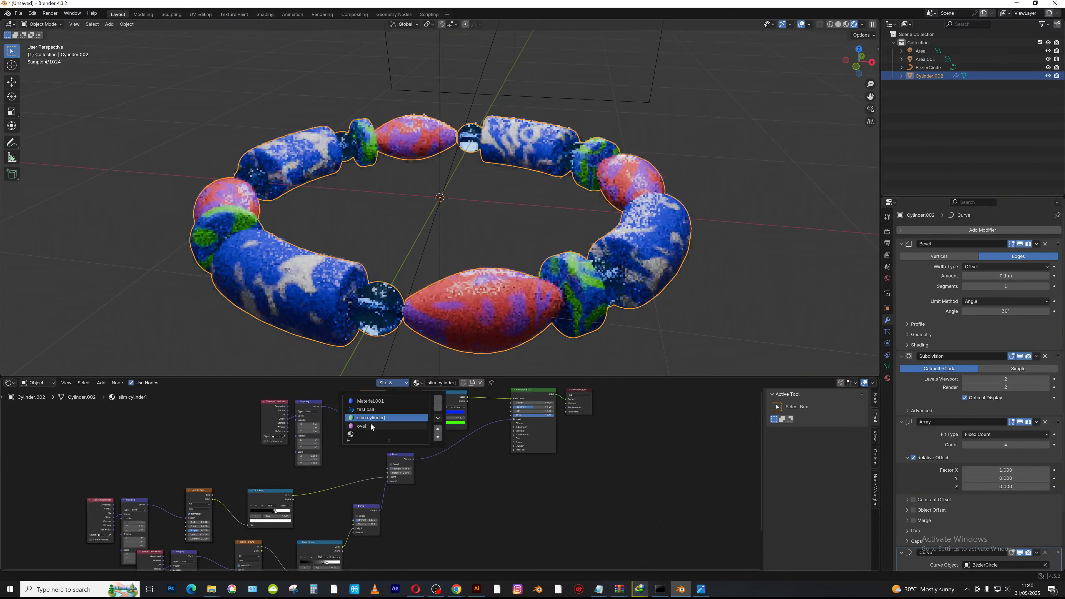
{"action": "left_click", "coordinate": [370, 425]}
{"action": "key", "text": "ctrl+v"}
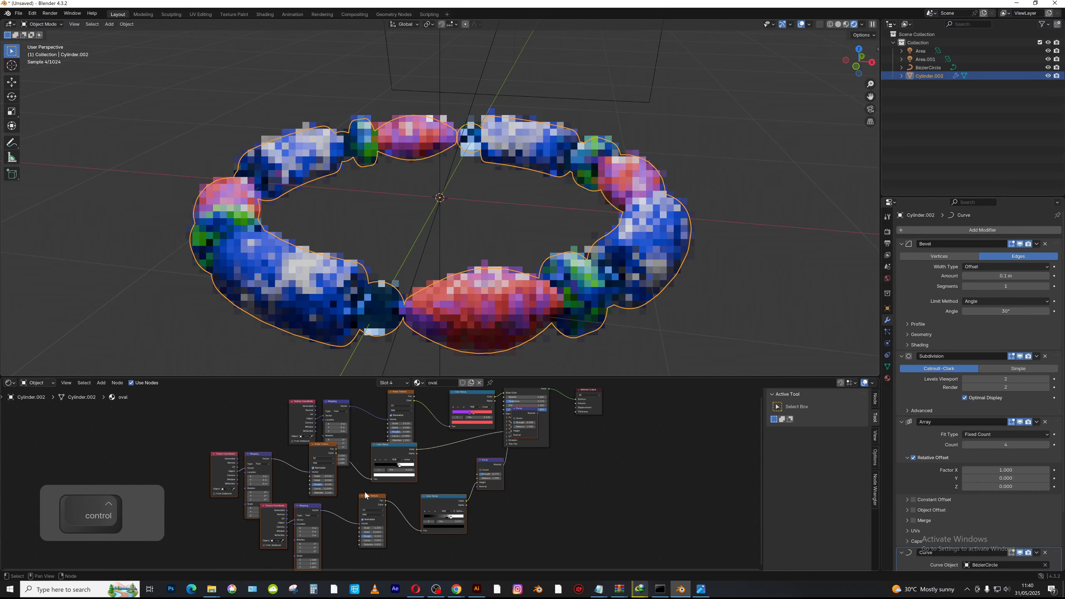
{"action": "key", "text": "g"}
{"action": "left_click", "coordinate": [292, 564]}
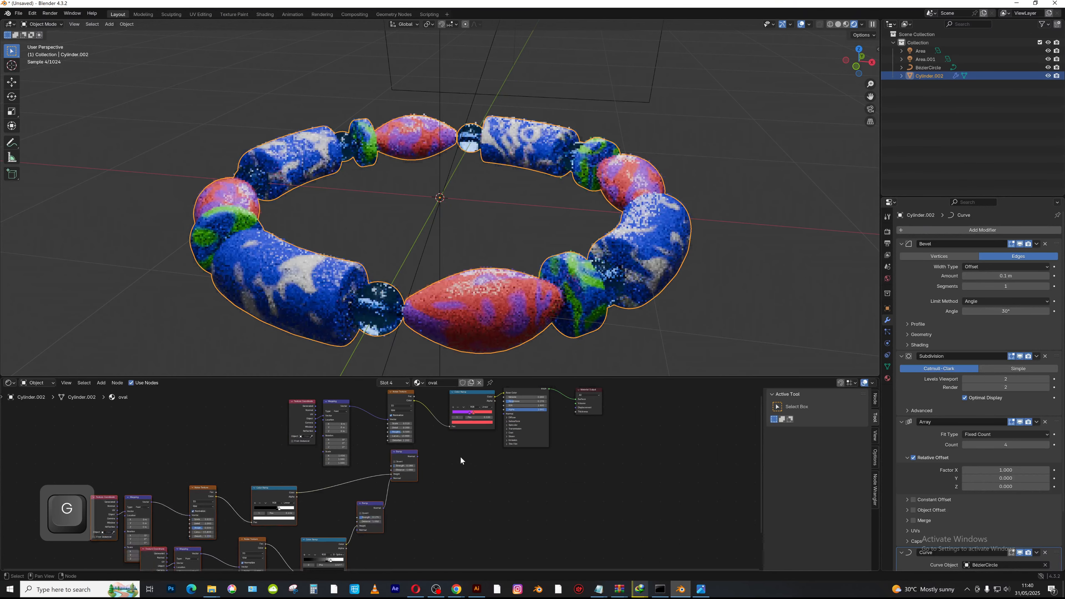
{"action": "left_click_drag", "start_coordinate": [417, 456], "coordinate": [505, 414]}
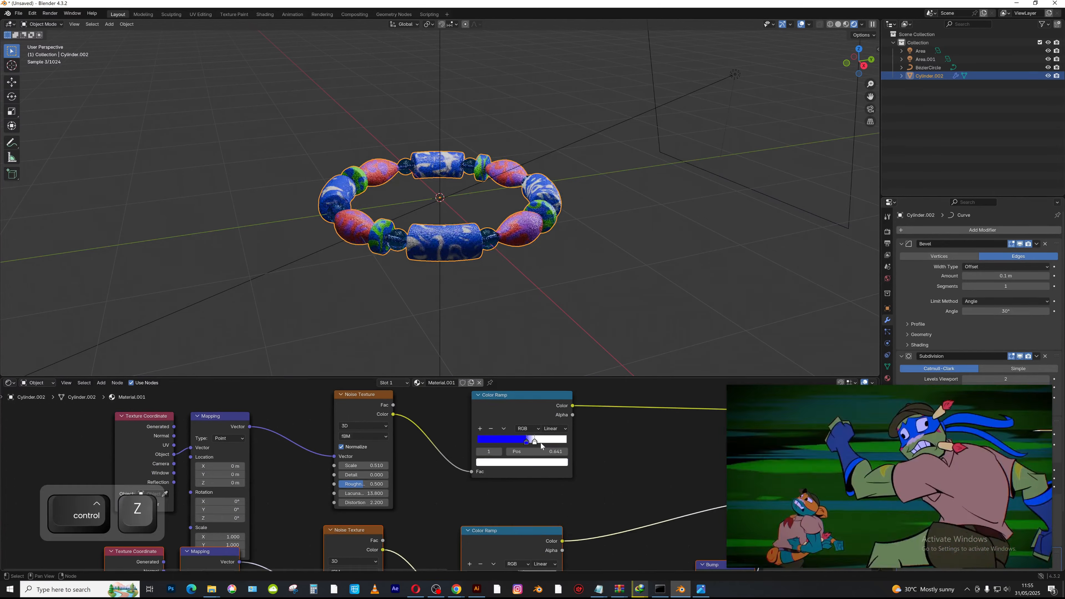
- Turn Material.001's base colour ramp from blue-and-white into black-and-white and set its white stop to 0.630
{"action": "key", "text": "ctrl+z"}
{"action": "left_click_drag", "start_coordinate": [603, 419], "coordinate": [603, 483], "text": "ctrl+alt"}
{"action": "mouse_move", "coordinate": [446, 470]}
{"action": "left_mouse_down"}
{"action": "mouse_move", "coordinate": [473, 469]}
{"action": "mouse_move", "coordinate": [454, 470]}
{"action": "left_mouse_up"}
{"action": "left_click_drag", "start_coordinate": [472, 470], "coordinate": [464, 469]}
{"action": "left_click_drag", "start_coordinate": [503, 290], "coordinate": [507, 315], "text": "alt"}
{"action": "left_click_drag", "start_coordinate": [507, 315], "coordinate": [517, 419], "text": "ctrl+alt"}
{"action": "left_click_drag", "start_coordinate": [465, 470], "coordinate": [443, 469]}
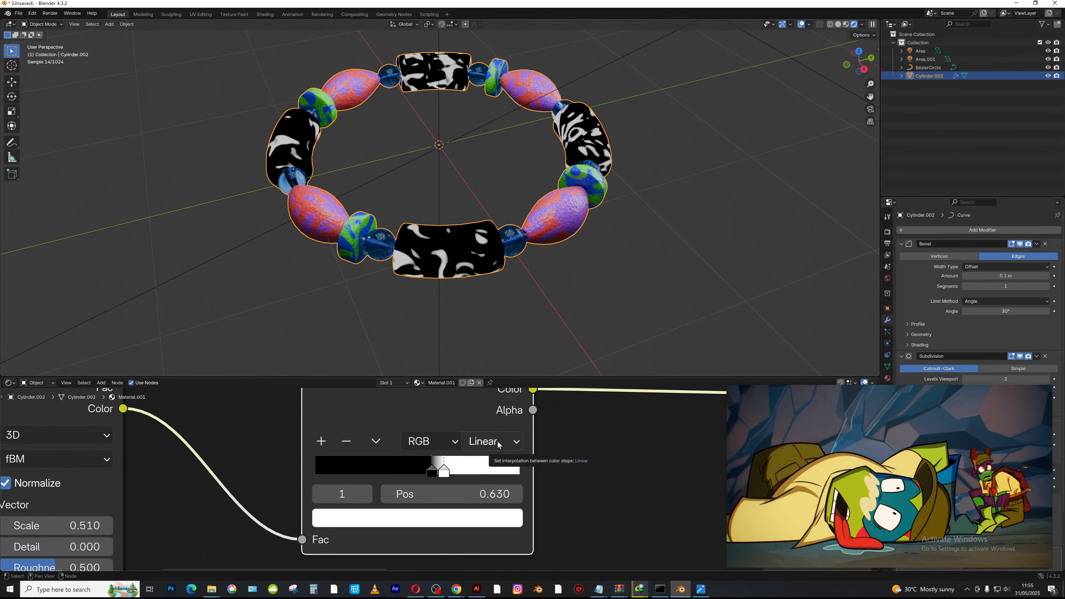
- Save the bracelet scene as "bracelet tutorials.blend"
{"action": "scroll", "coordinate": [474, 466], "scroll_direction": "down", "scroll_amount": 4}
{"action": "key", "text": "shift+a"}
{"action": "mouse_move", "coordinate": [385, 500]}
{"action": "key", "text": "ctrl+s"}
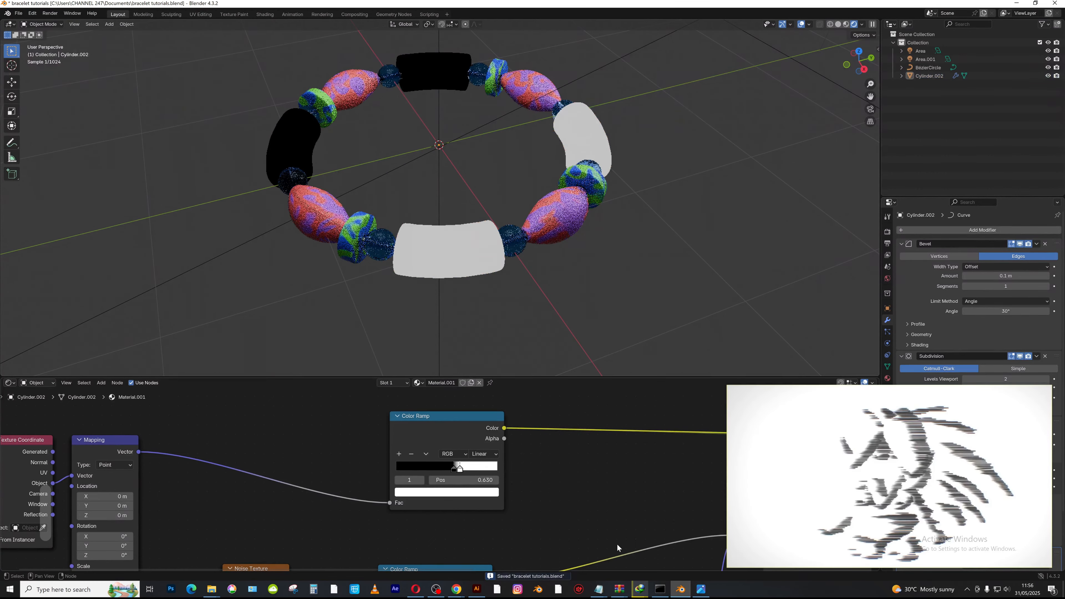
- Try a Voronoi Texture in place of the Noise Texture feeding Material.001's base colour ramp, and undo the attempt
{"action": "key", "text": "shift+a"}
{"action": "type", "text": "v"}
{"action": "left_click", "coordinate": [306, 448]}
{"action": "left_click", "coordinate": [285, 439]}
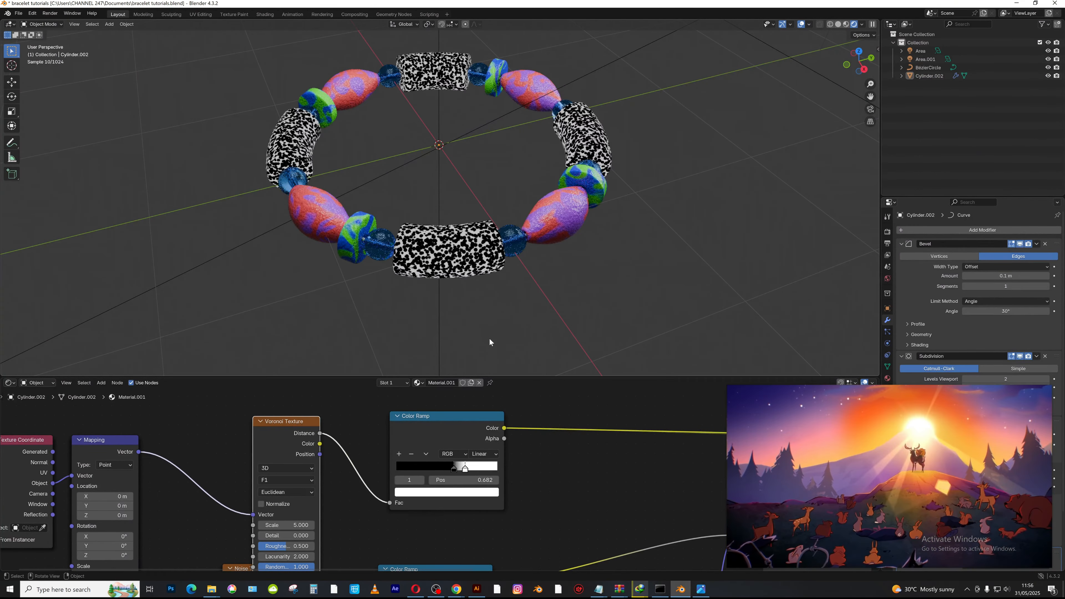
{"action": "key", "text": "ctrl+z"}
{"action": "key", "text": "ctrl+z"}
{"action": "key", "text": "ctrl+z"}
{"action": "key", "text": "ctrl+z"}
- Add a stop to the base colour ramp, with white outer stops closely framing the black middle and the first stop at 0.453
{"action": "left_click", "coordinate": [399, 454]}
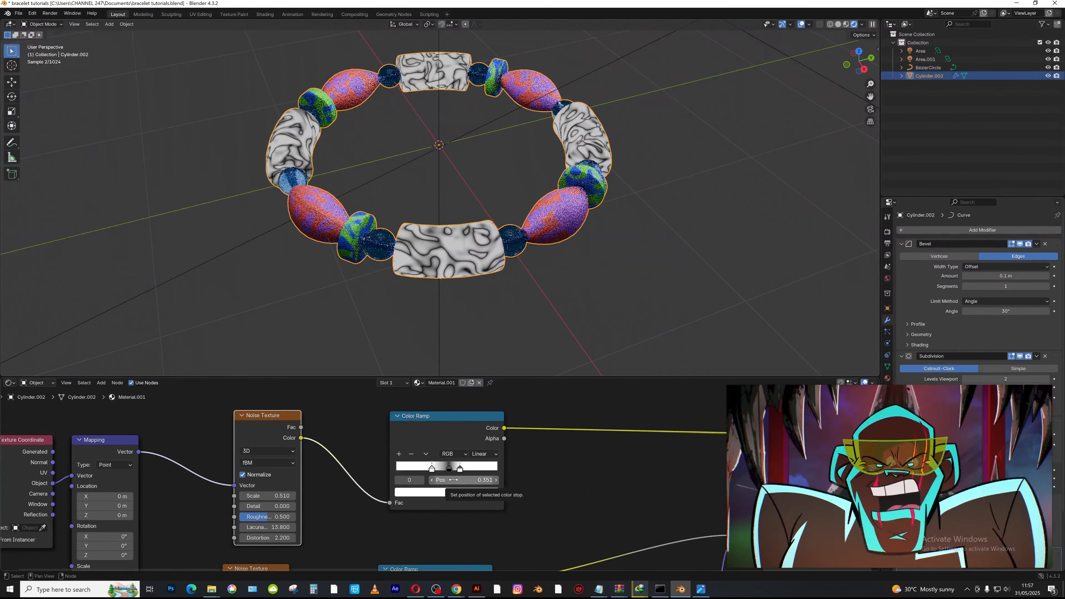
{"action": "left_click", "coordinate": [447, 492]}
{"action": "scroll", "coordinate": [420, 478], "scroll_direction": "up", "scroll_amount": 5}
{"action": "left_click_drag", "start_coordinate": [540, 460], "coordinate": [528, 459]}
{"action": "left_click_drag", "start_coordinate": [486, 459], "coordinate": [504, 460]}
{"action": "mouse_move", "coordinate": [442, 594]}
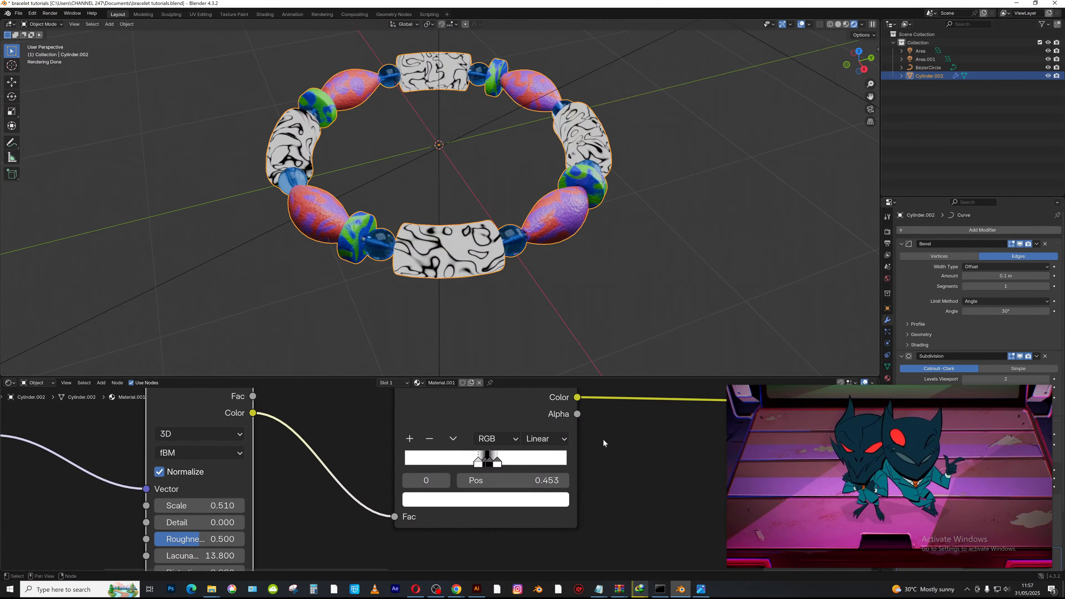
- Colour the ramp's inner stops orange by copying the orange from one stop to the stop at 0.523
{"action": "left_click", "coordinate": [461, 499]}
{"action": "left_click", "coordinate": [438, 343]}
{"action": "key", "text": "ctrl+c"}
{"action": "left_click", "coordinate": [489, 460]}
{"action": "key", "text": "ctrl+v"}
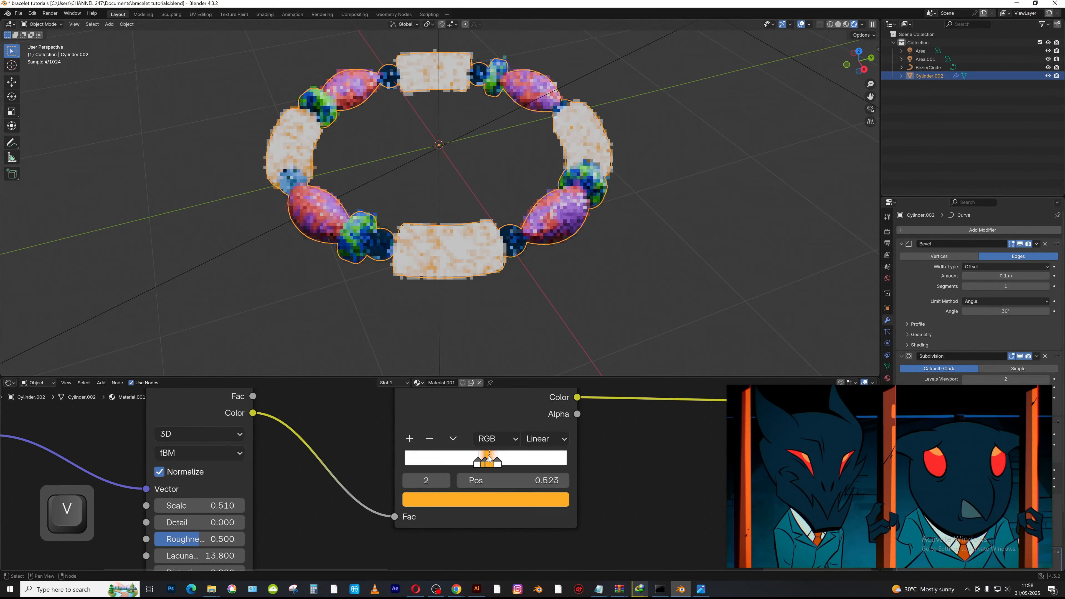
- Darken one of the base colour ramp's stops and move the inner stops closer together for thin veins
{"action": "left_click", "coordinate": [486, 500]}
{"action": "left_click", "coordinate": [541, 369]}
{"action": "left_click", "coordinate": [478, 459]}
{"action": "scroll", "coordinate": [580, 457], "scroll_direction": "up", "scroll_amount": 3}
{"action": "left_click_drag", "start_coordinate": [441, 473], "coordinate": [447, 473]}
{"action": "left_click_drag", "start_coordinate": [465, 473], "coordinate": [449, 473]}
- Set the base Noise Texture's Scale to 0.410 and paste the near-black #252525 onto the colour ramp
{"action": "scroll", "coordinate": [380, 479], "scroll_direction": "down", "scroll_amount": 3}
{"action": "left_click_drag", "start_coordinate": [190, 516], "coordinate": [137, 518]}
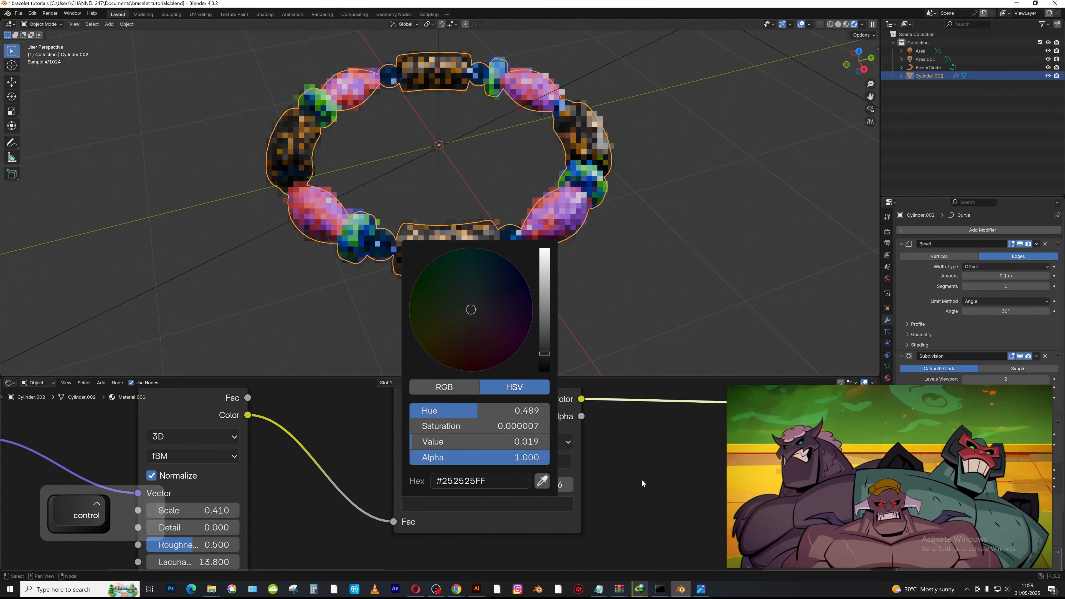
{"action": "key", "text": "ctrl+v"}
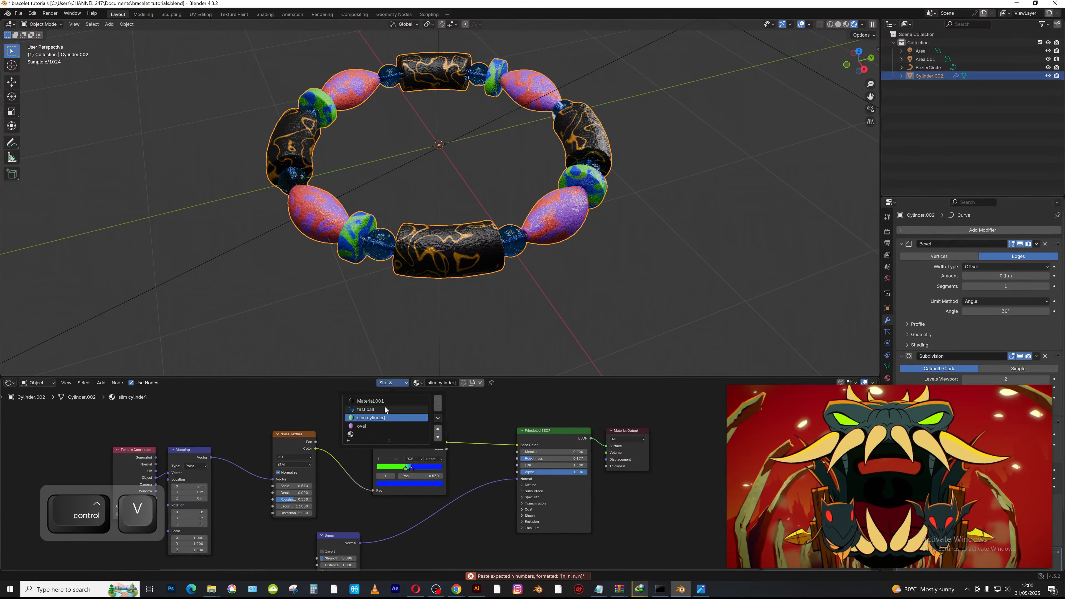
- Copy Material.001's black-and-orange Color Ramp into the slim cylinder material as its Base Color source
{"action": "key", "text": "ctrl+c"}
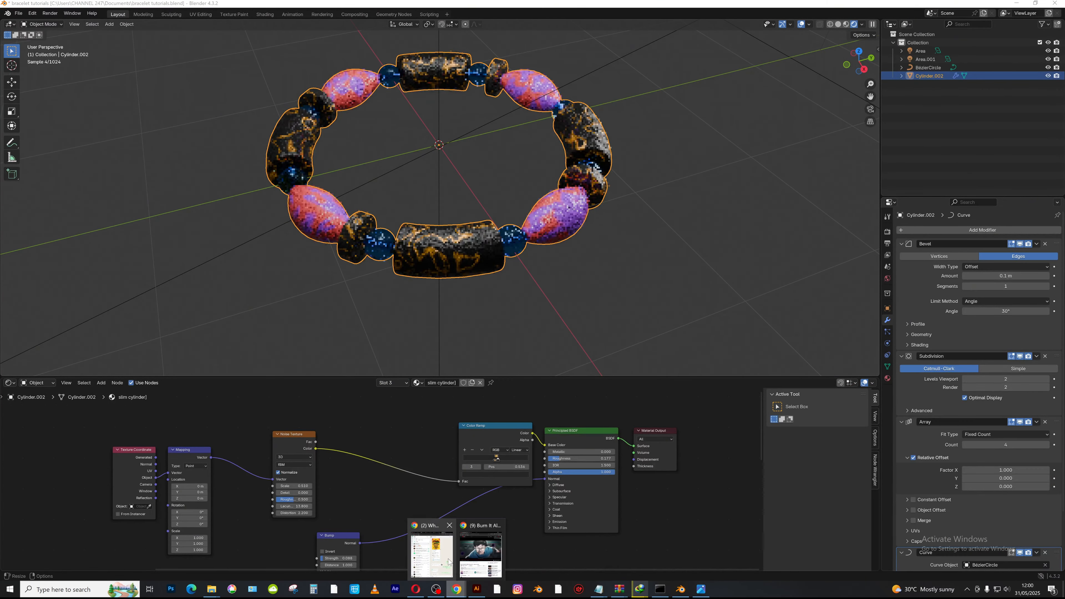
{"action": "left_click", "coordinate": [456, 589]}
{"action": "scroll", "coordinate": [586, 426], "scroll_direction": "down", "scroll_amount": 5}
{"action": "left_click", "coordinate": [585, 425]}
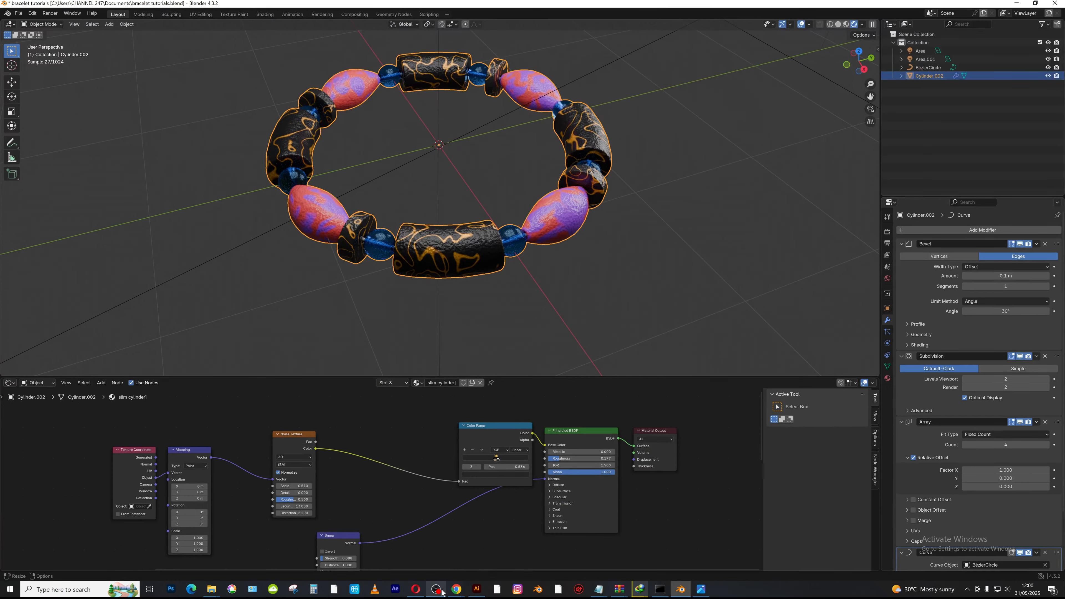
- Recolour the slim cylinder ramp's outer stops orange and move its first stop to 0.464
{"action": "key", "text": "ctrl+v"}
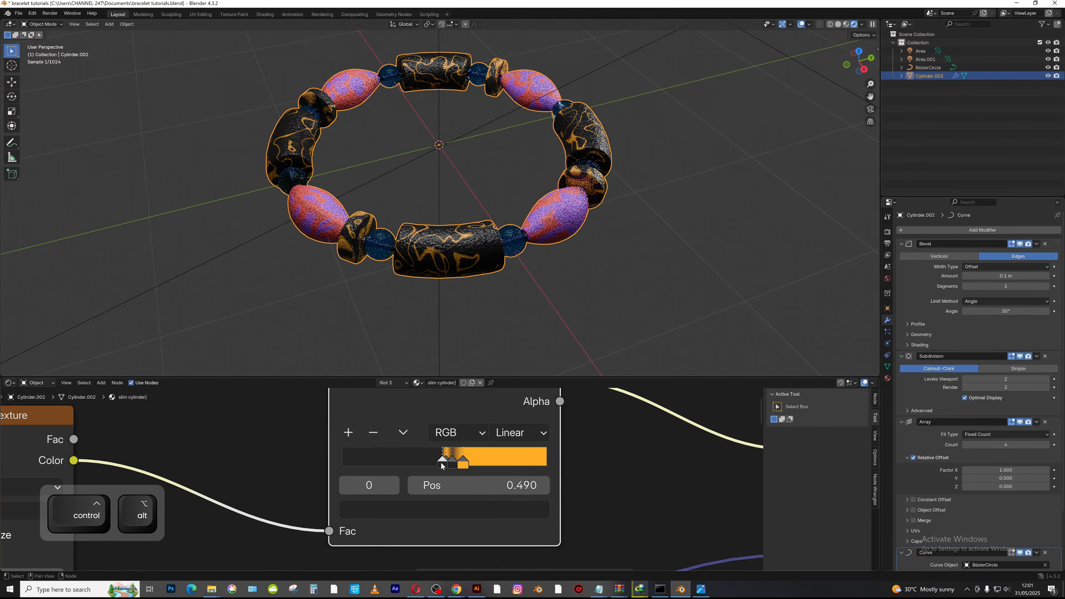
{"action": "left_click_drag", "start_coordinate": [442, 464], "coordinate": [418, 464]}
{"action": "left_click_drag", "start_coordinate": [436, 465], "coordinate": [439, 464]}
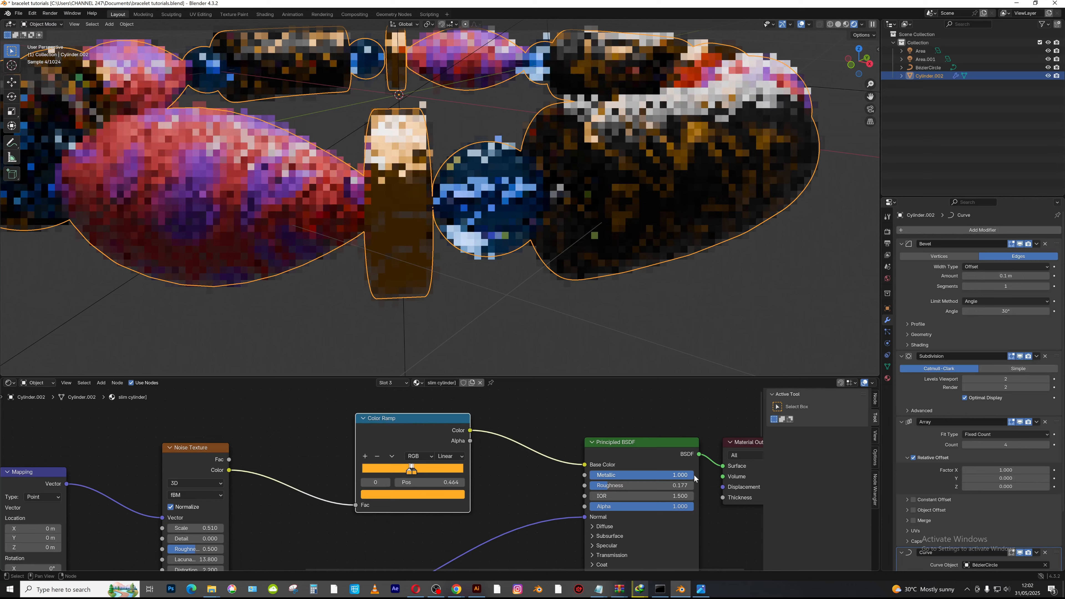
- Switch to the oval material and rework its black-and-orange ramp with orange outer stops around a dark middle stop at 0.523
{"action": "left_click", "coordinate": [418, 382]}
{"action": "left_click", "coordinate": [363, 425]}
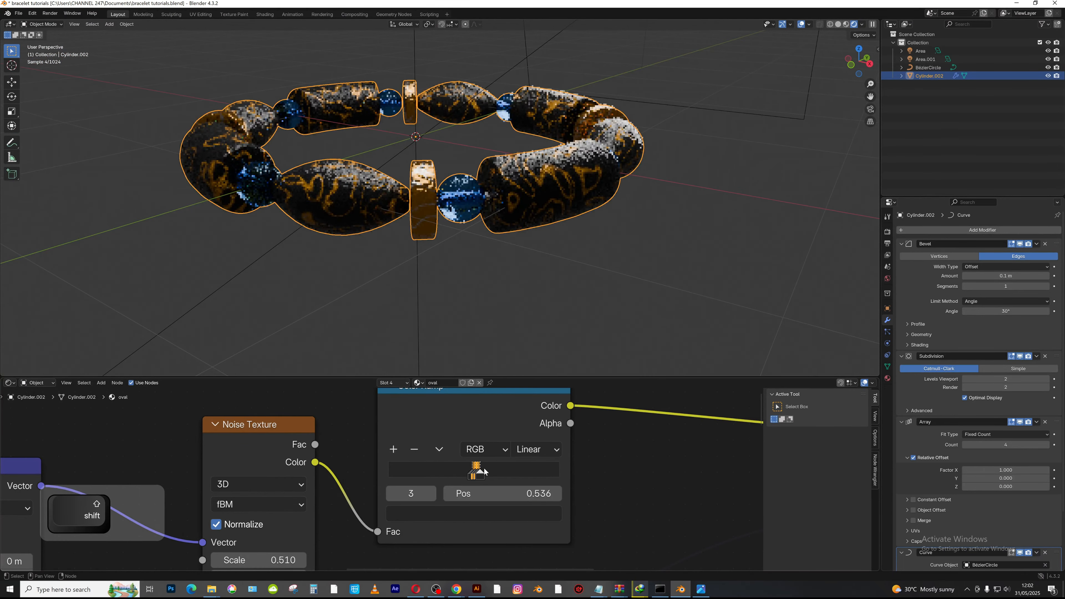
{"action": "left_click", "coordinate": [497, 474]}
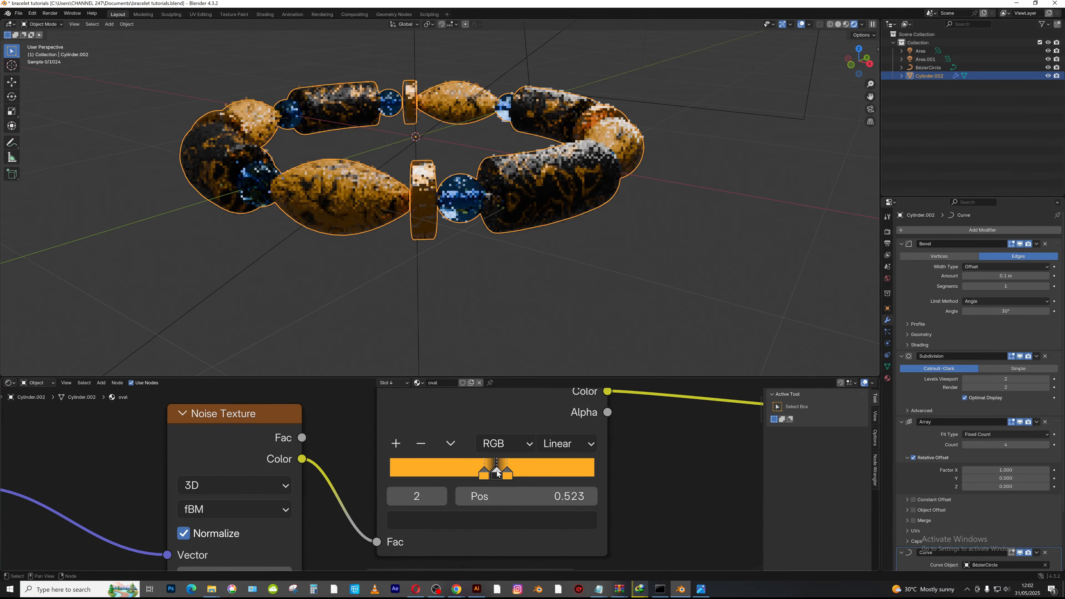
{"action": "left_click", "coordinate": [490, 475]}
{"action": "key", "text": "alt+Tab"}
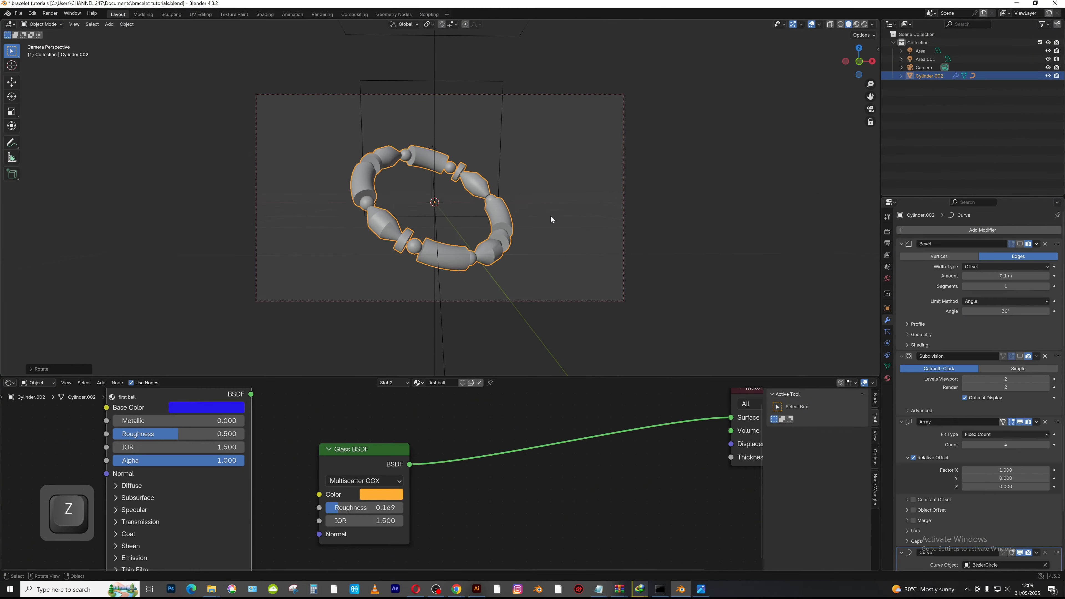
- Position a spot light above the bracelet and preview the volumetric lighting in rendered shading through the camera
{"action": "key", "text": "z"}
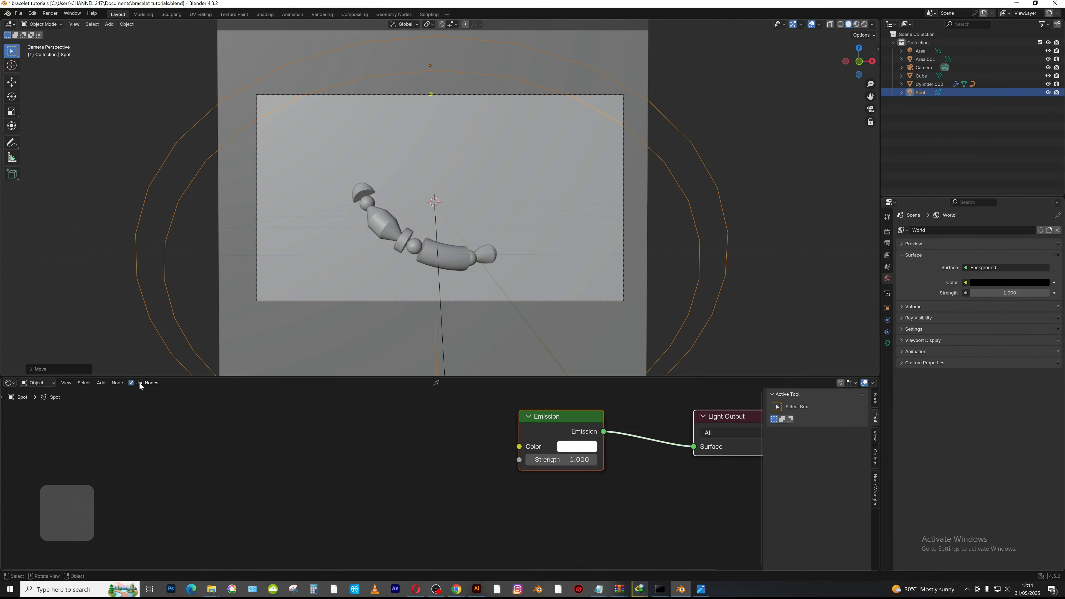
{"action": "key", "text": "z"}
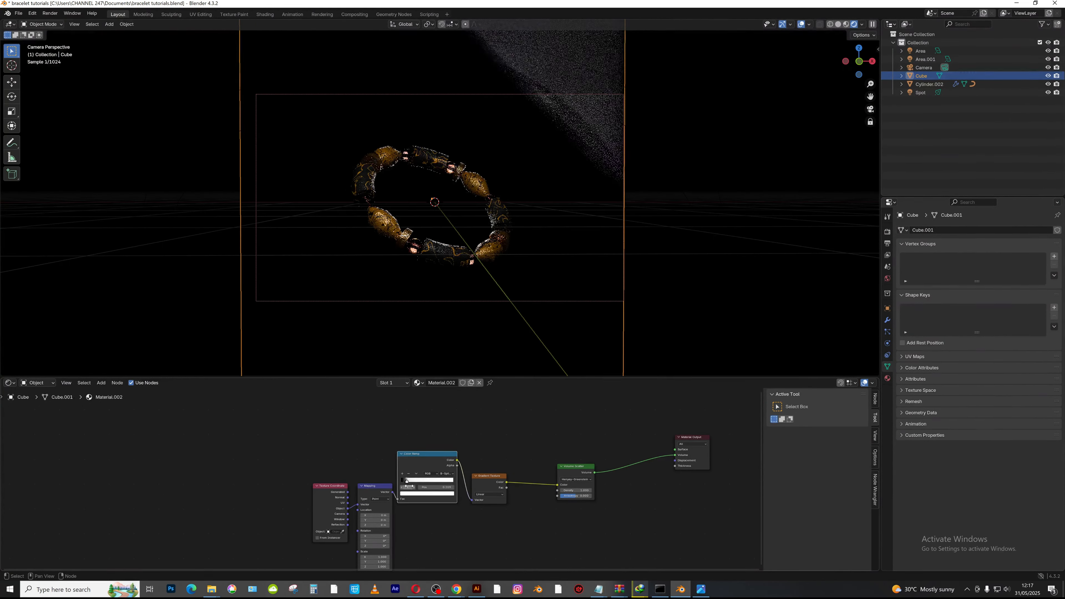
{"action": "key", "text": "KP_3"}
{"action": "key", "text": "KP_0"}
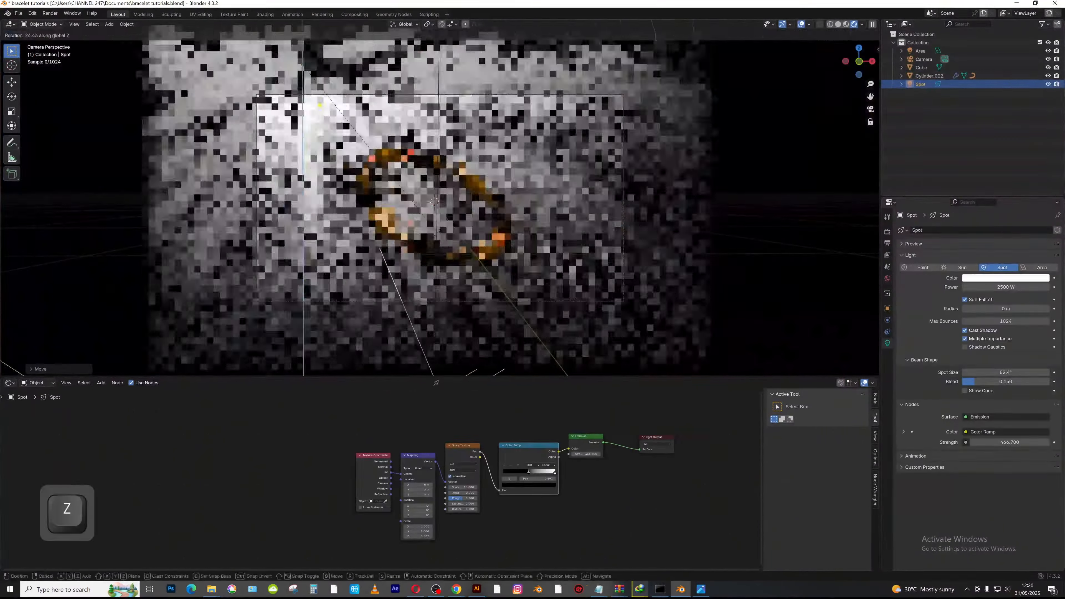
{"action": "key", "text": "alt+Tab"}
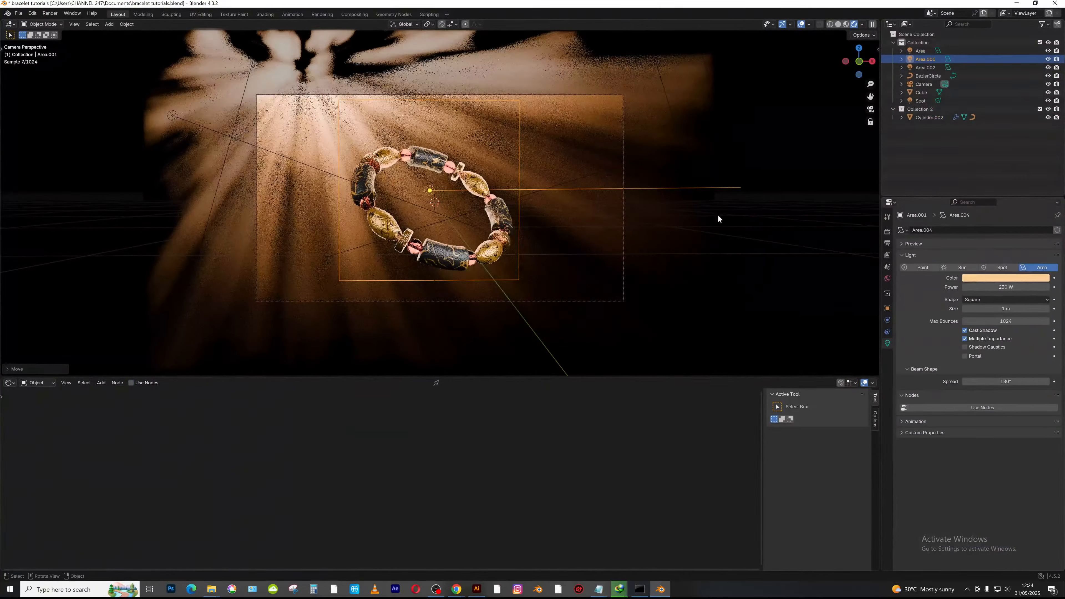
- Save the project and adjust the Gamma tint of the compositor's Color Balance node
{"action": "key", "text": "ctrl+s"}
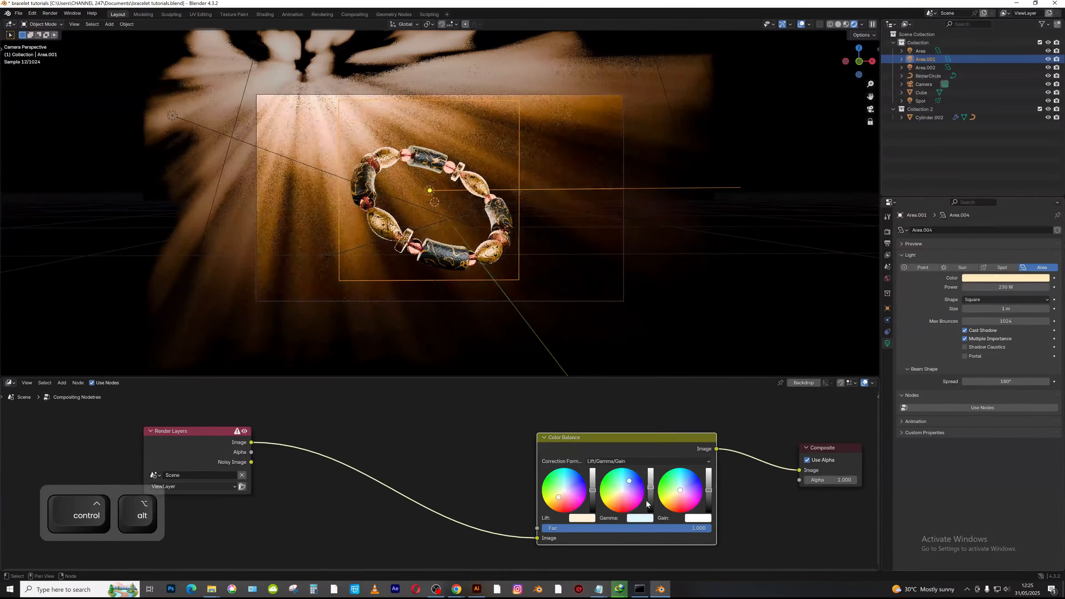
{"action": "left_click_drag", "start_coordinate": [629, 474], "coordinate": [624, 481]}
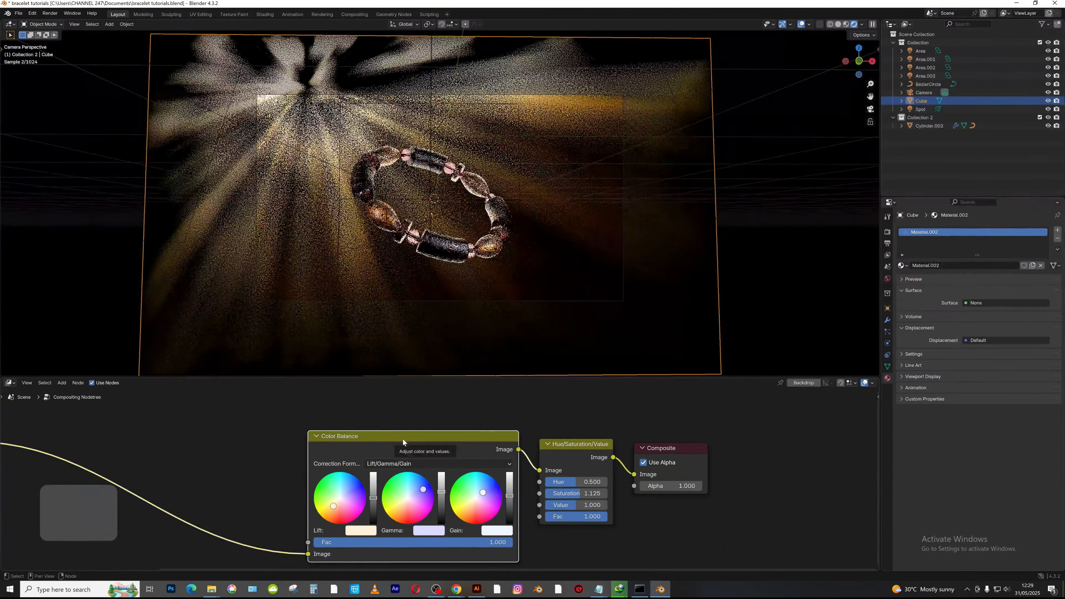
- Compare alternative view transforms and set the scene's color management to AgX with the Medium High Contrast look
{"action": "left_click", "coordinate": [983, 492]}
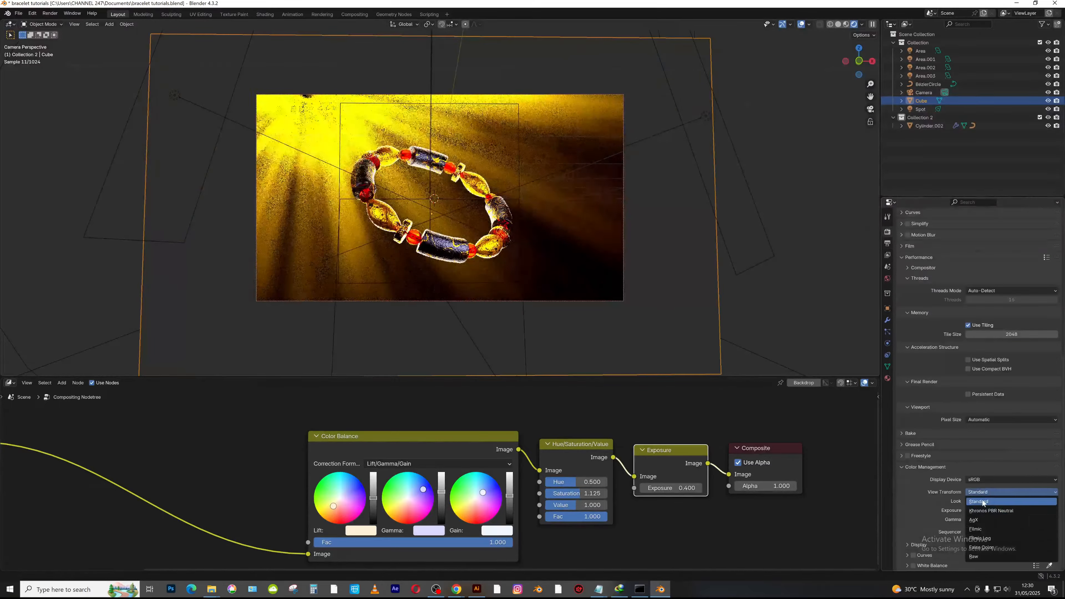
{"action": "left_click", "coordinate": [984, 556]}
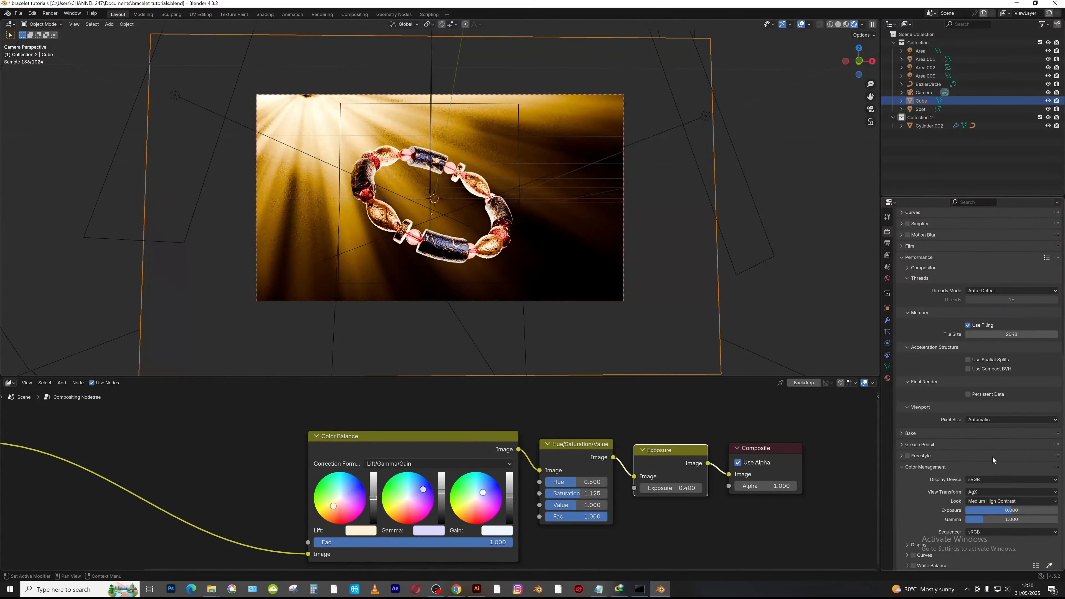
{"action": "left_click", "coordinate": [975, 531]}
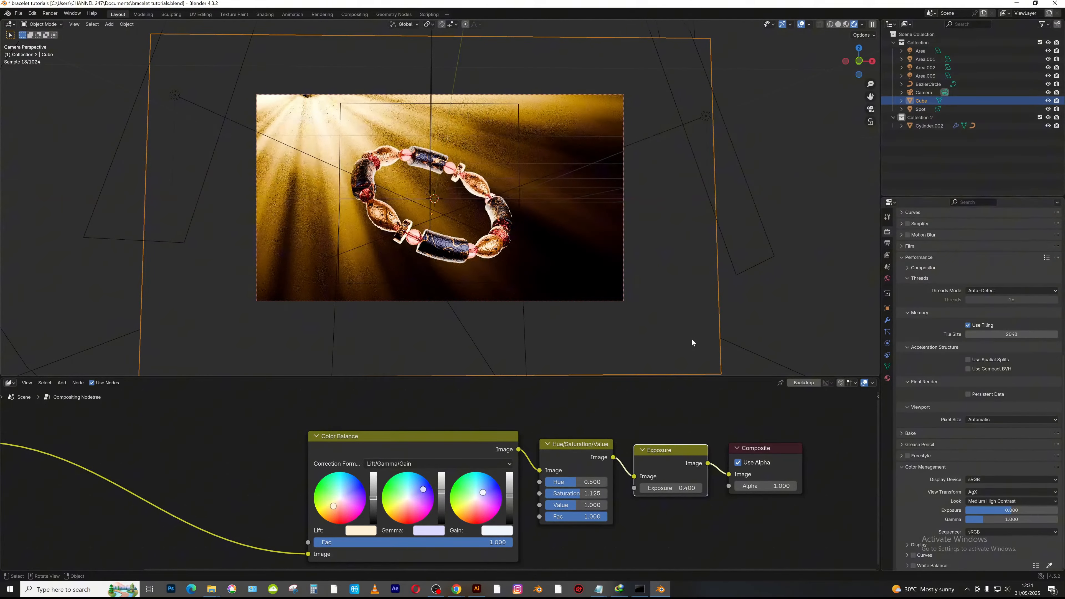
{"action": "key", "text": "alt+Tab"}
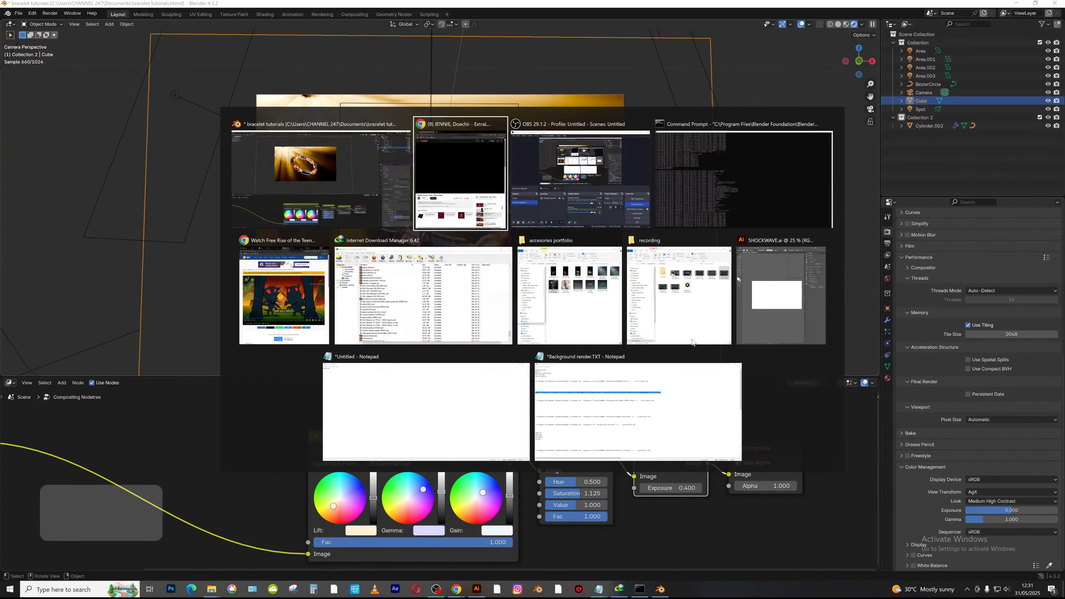